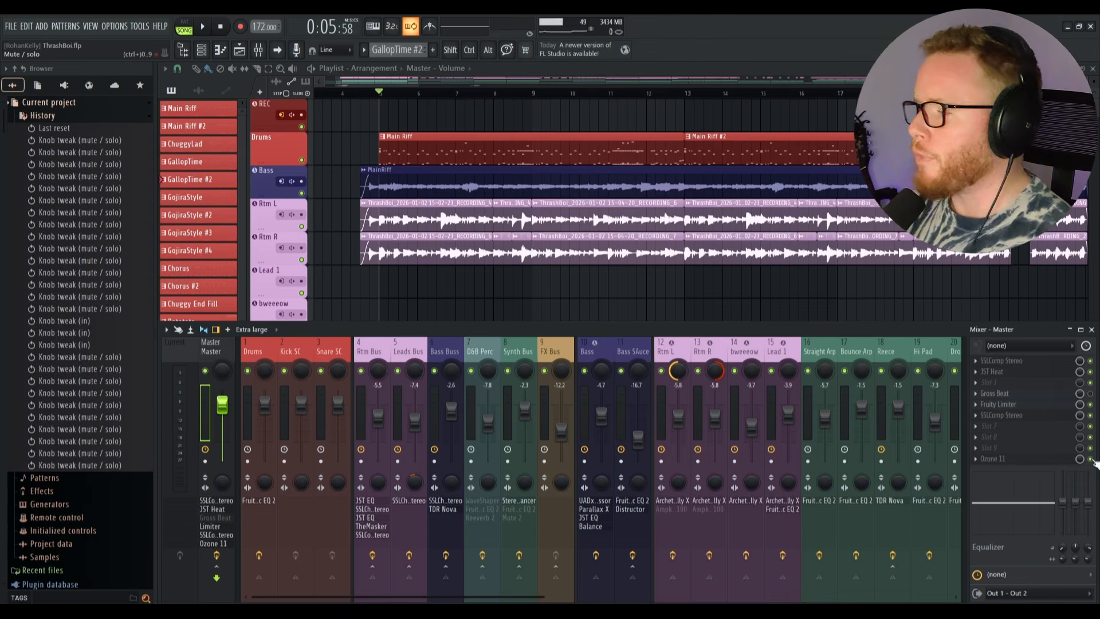
# Step: Bypass Ozone 11, both SSLComp Stereo compressors and JST Heat in the Master track's effect chain
pyautogui.click(1091, 459)
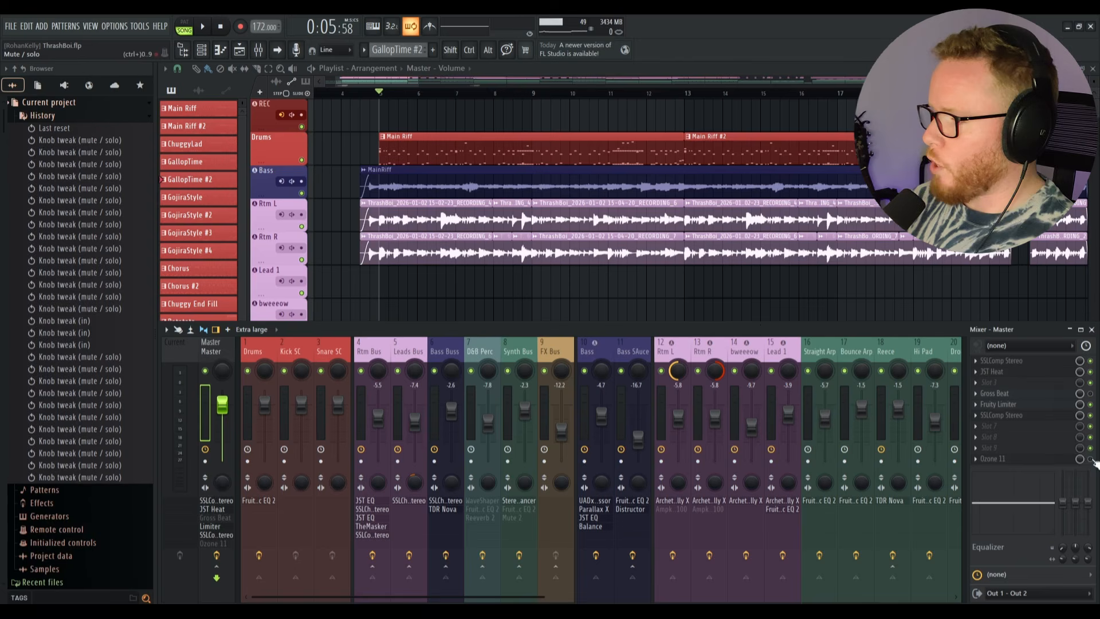
pyautogui.click(1090, 415)
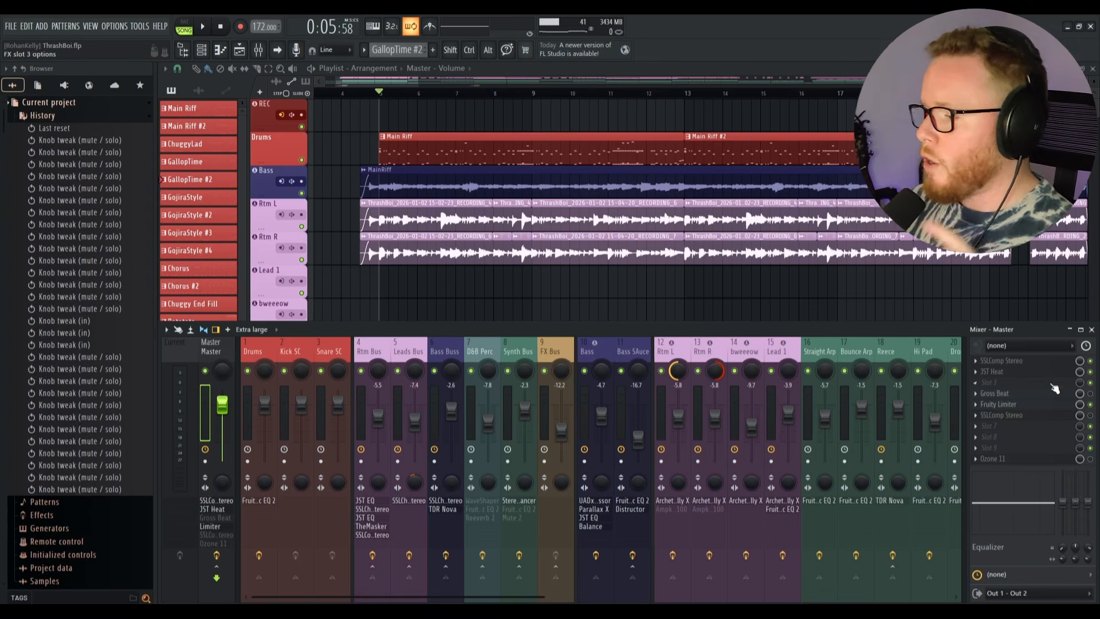
pyautogui.click(1090, 372)
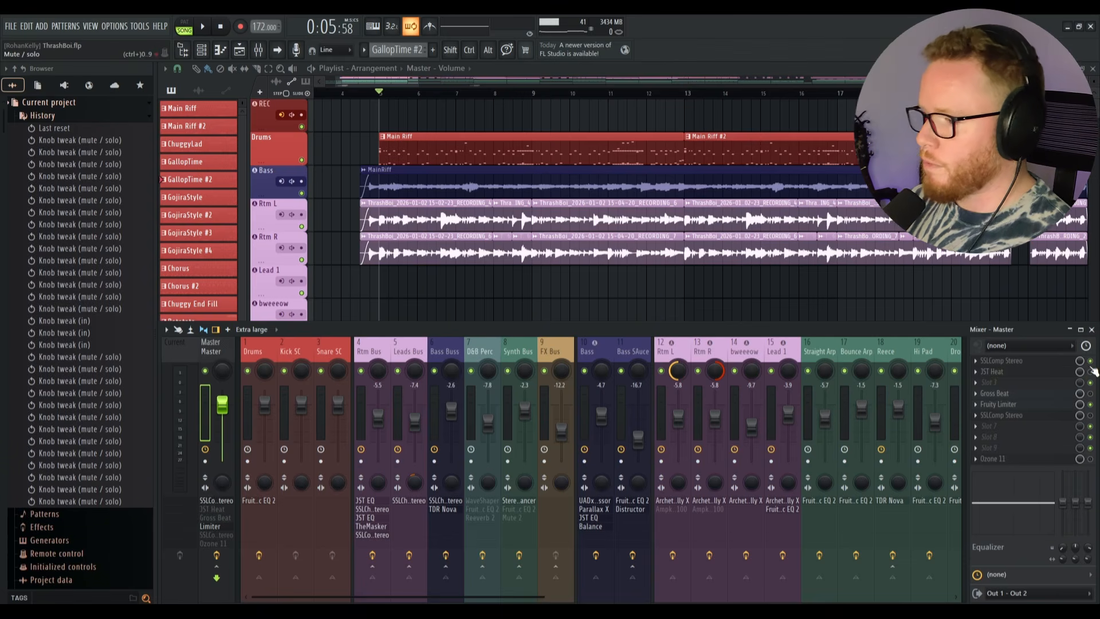
pyautogui.click(1090, 360)
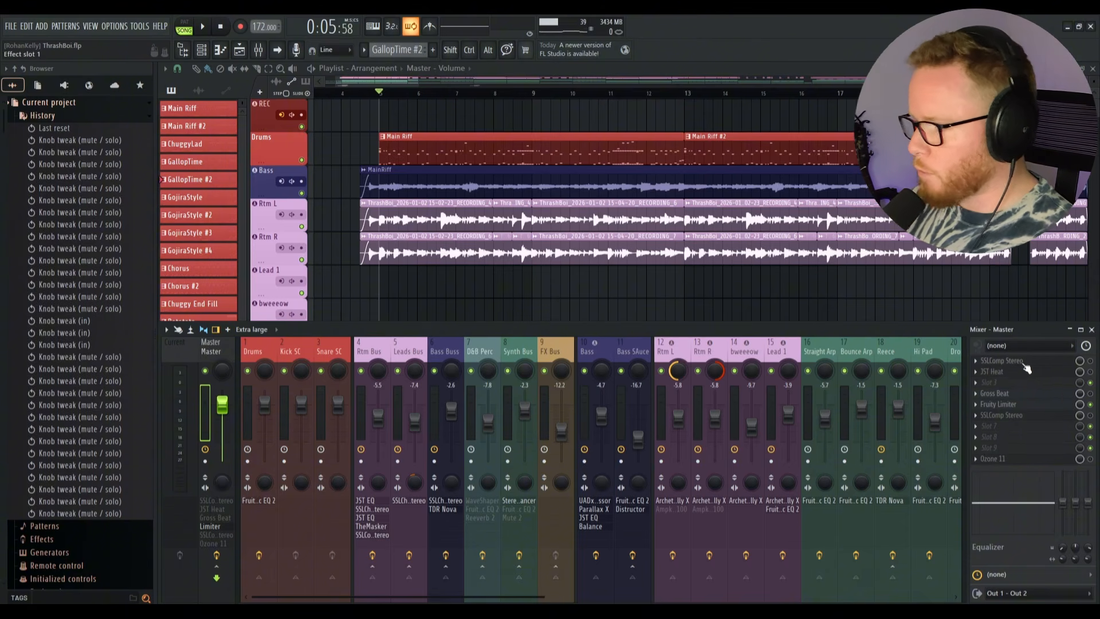
# Step: Re-enable the first SSLComp Stereo on the Master track and open its window to examine the compressor settings
pyautogui.click(1090, 361)
pyautogui.click(1046, 362)
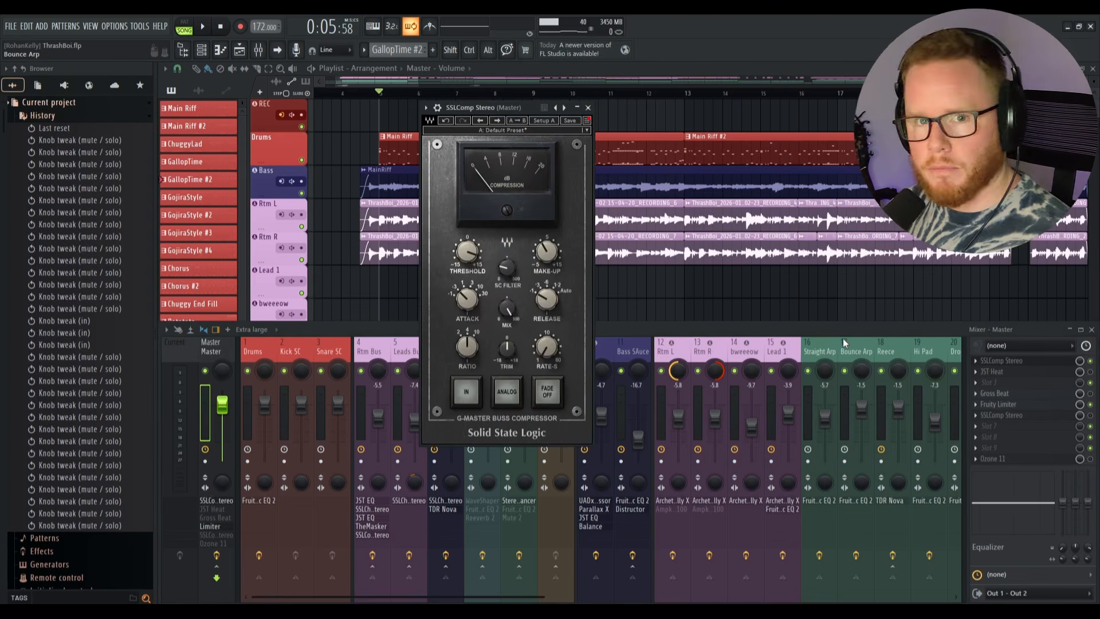
pyautogui.moveTo(506, 107); pyautogui.dragTo(622, 112)
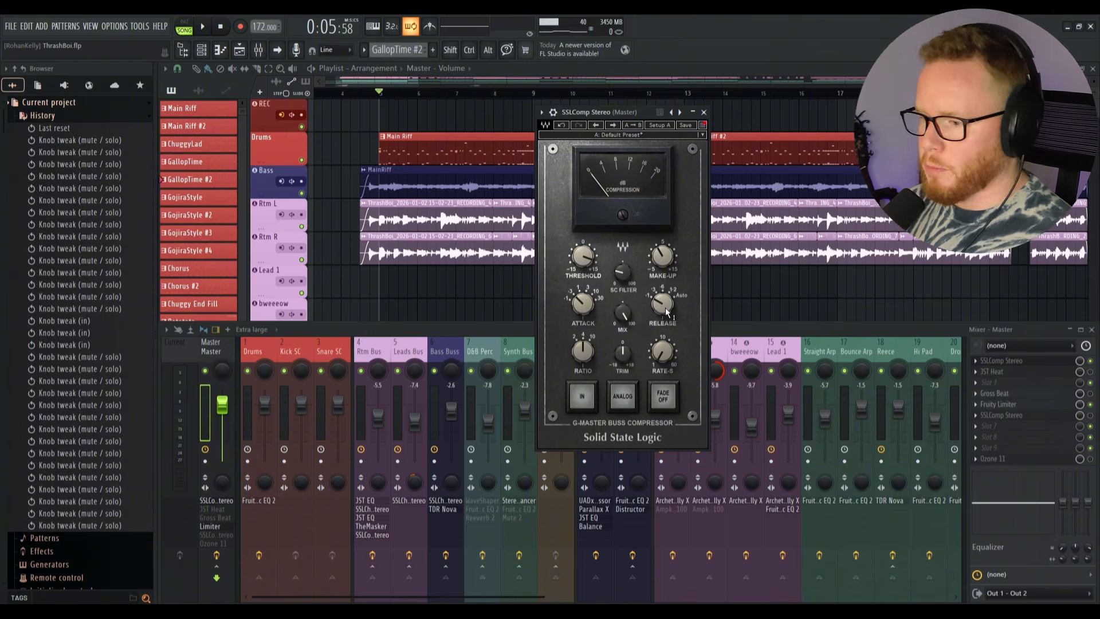
pyautogui.click(622, 279)
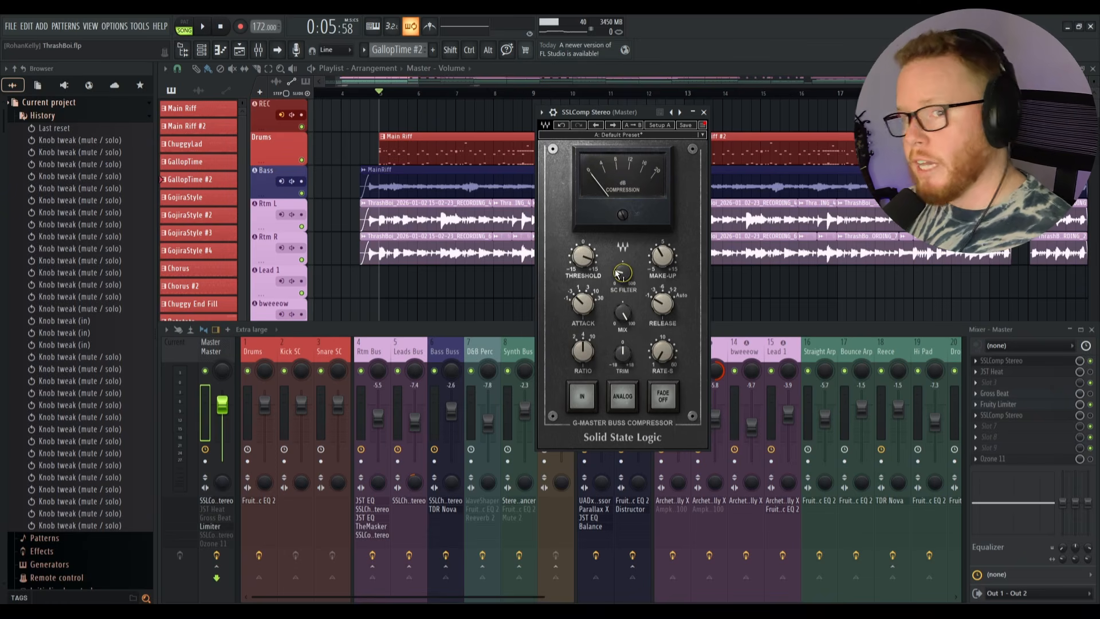
pyautogui.moveTo(618, 273)
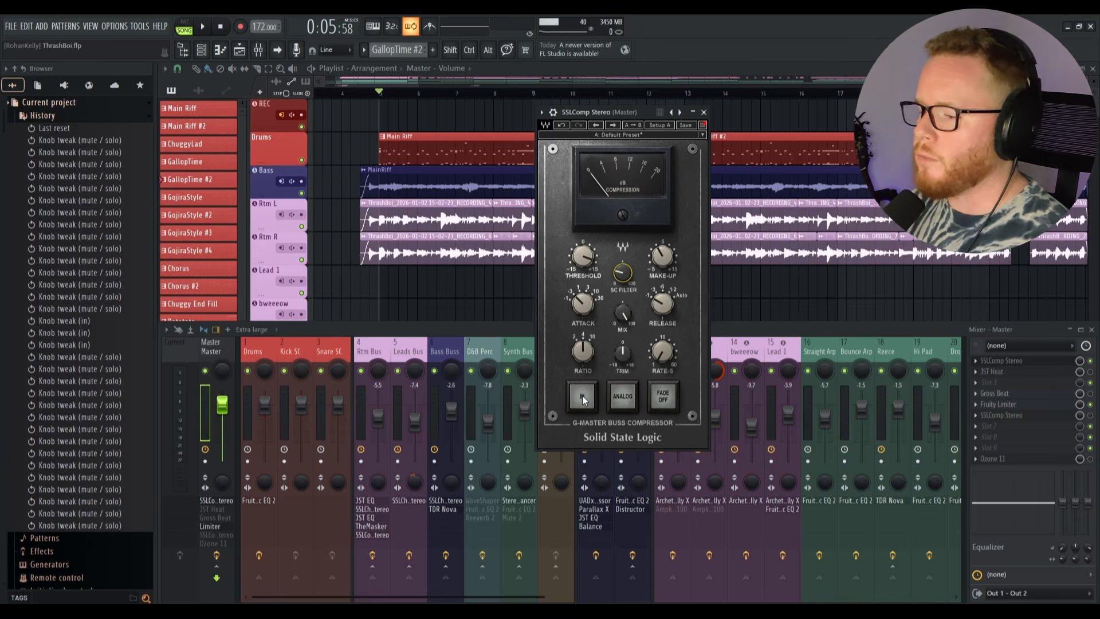
# Step: Compare the Master's SSL compressor in and out during playback, leave it switched in, and close its window
pyautogui.press('space')
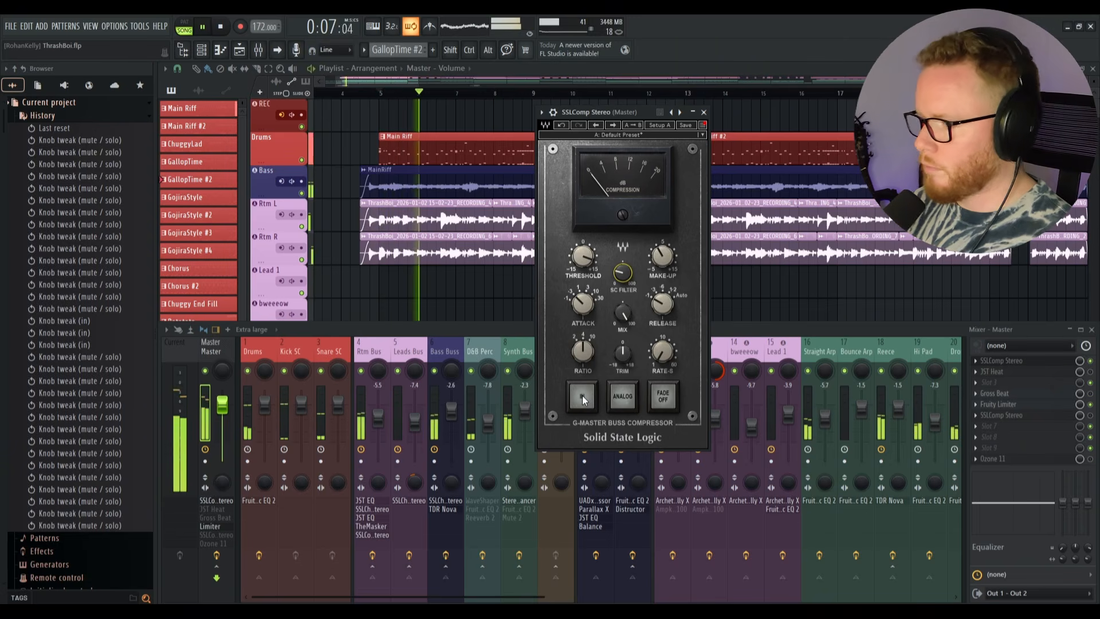
pyautogui.click(583, 399)
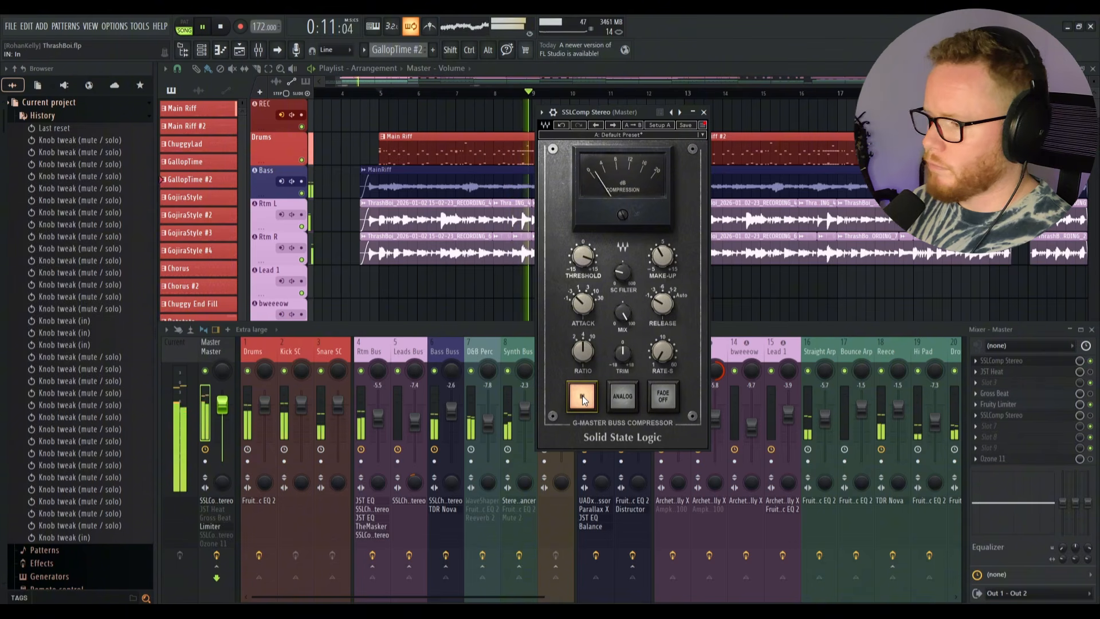
pyautogui.click(582, 396)
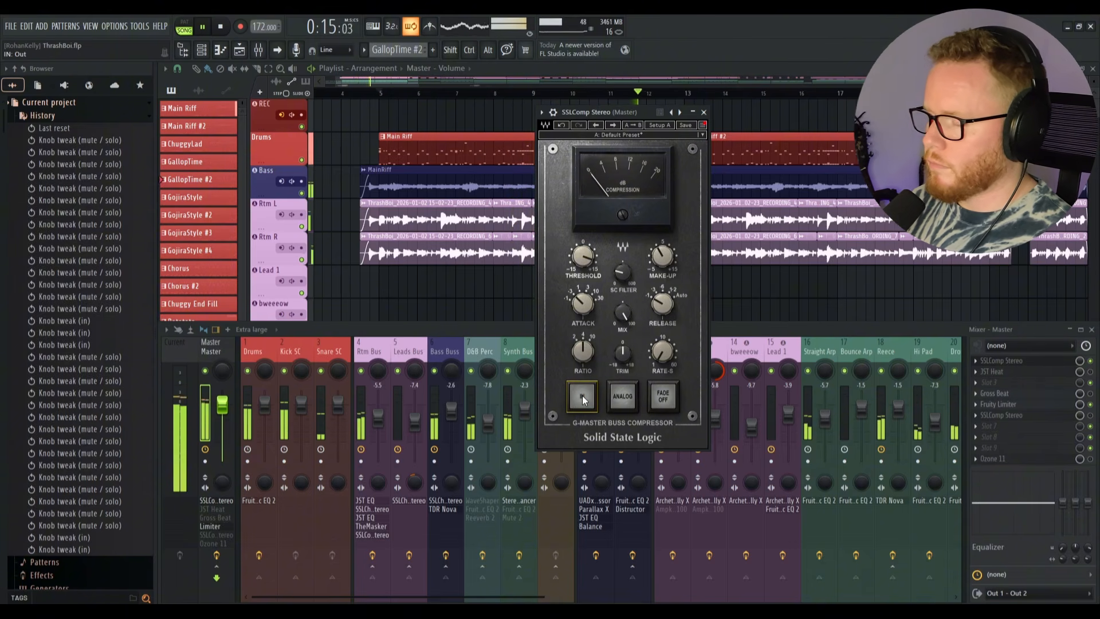
pyautogui.click(582, 396)
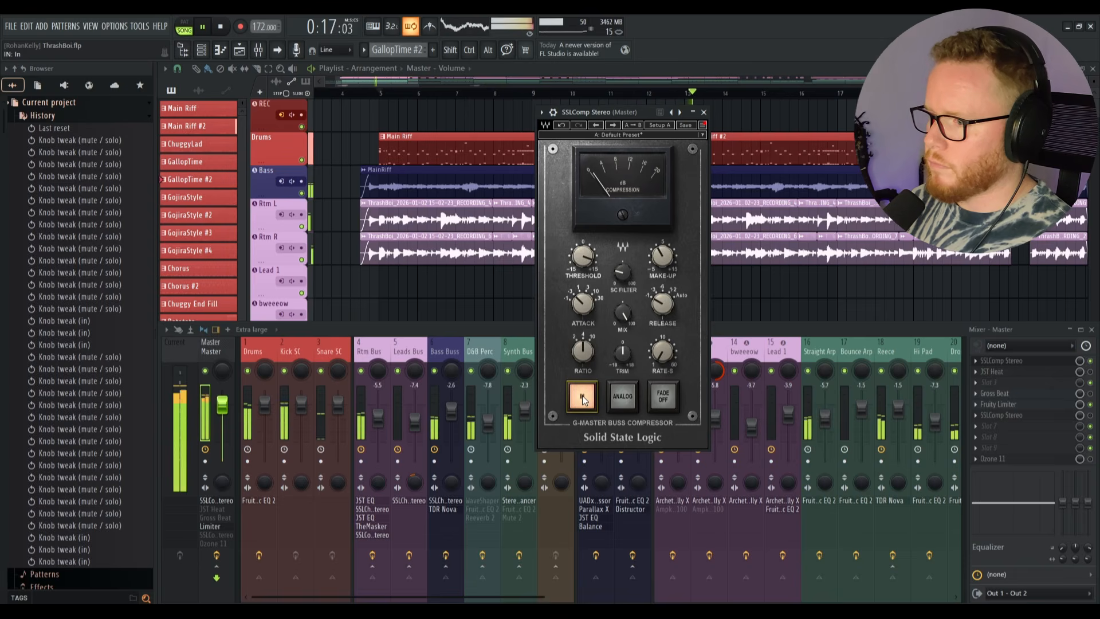
pyautogui.press('space')
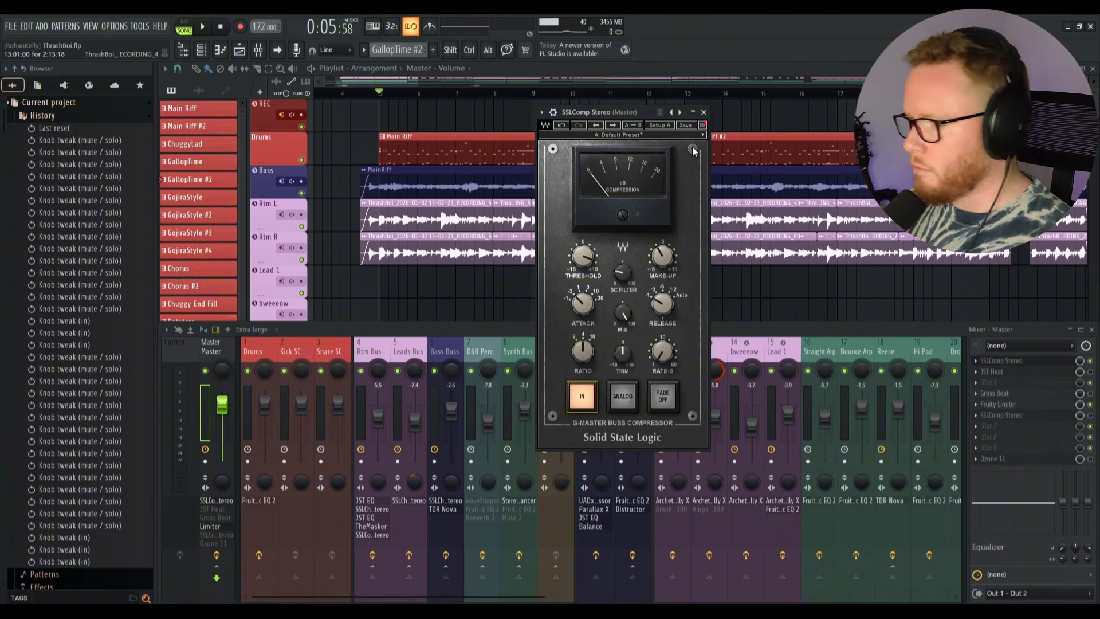
pyautogui.click(704, 112)
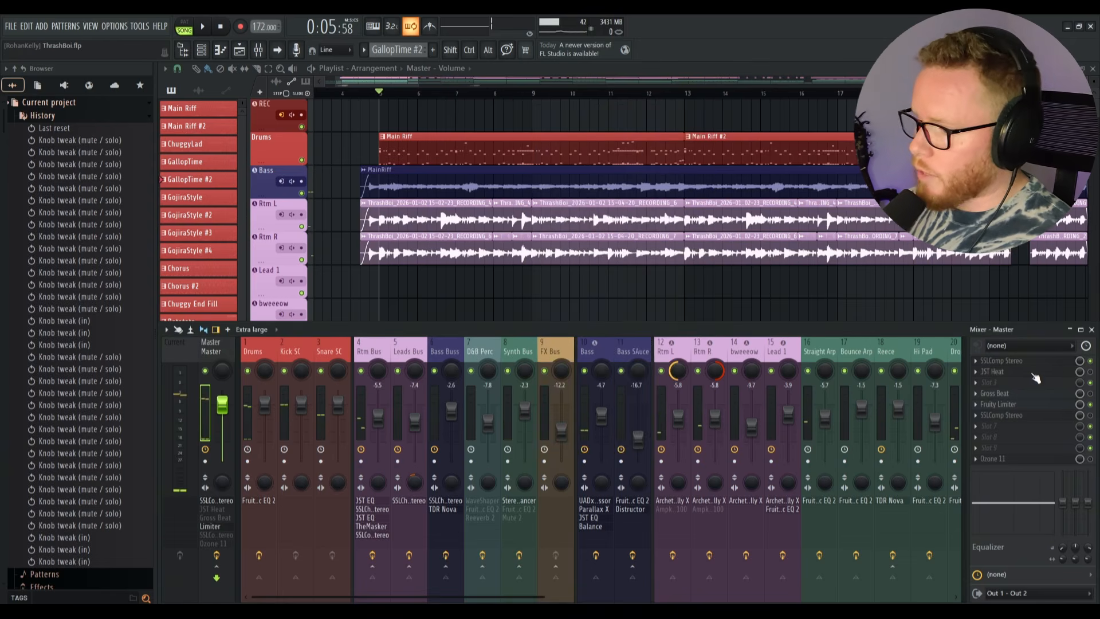
# Step: Enable JST Heat on the Master track and open its window to examine the JST Tape saturation settings
pyautogui.click(1034, 372)
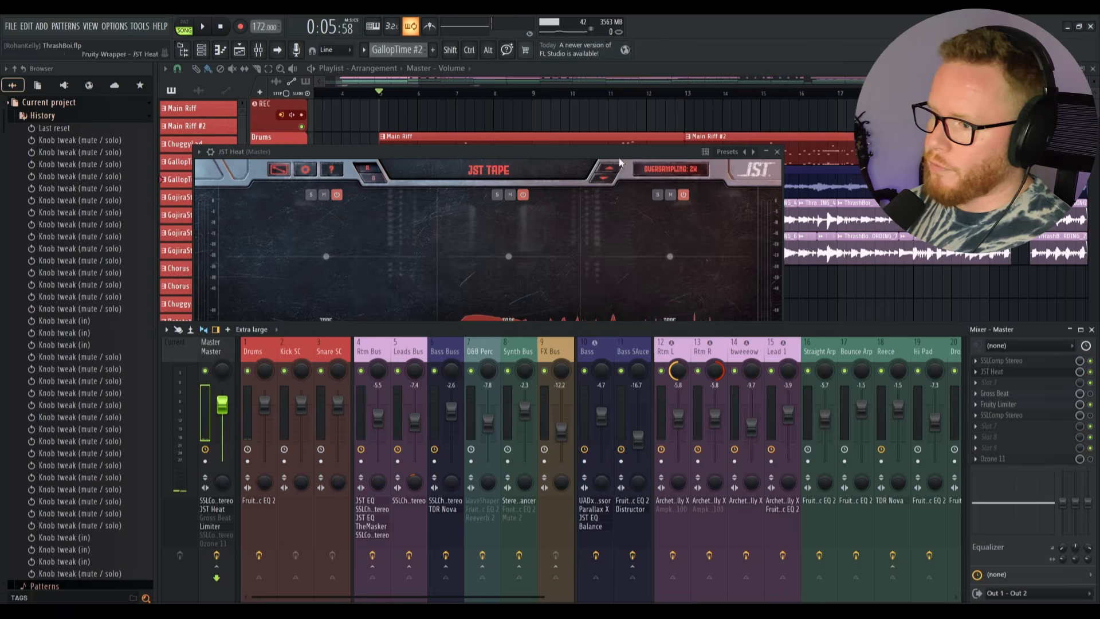
pyautogui.moveTo(598, 152); pyautogui.dragTo(733, 90)
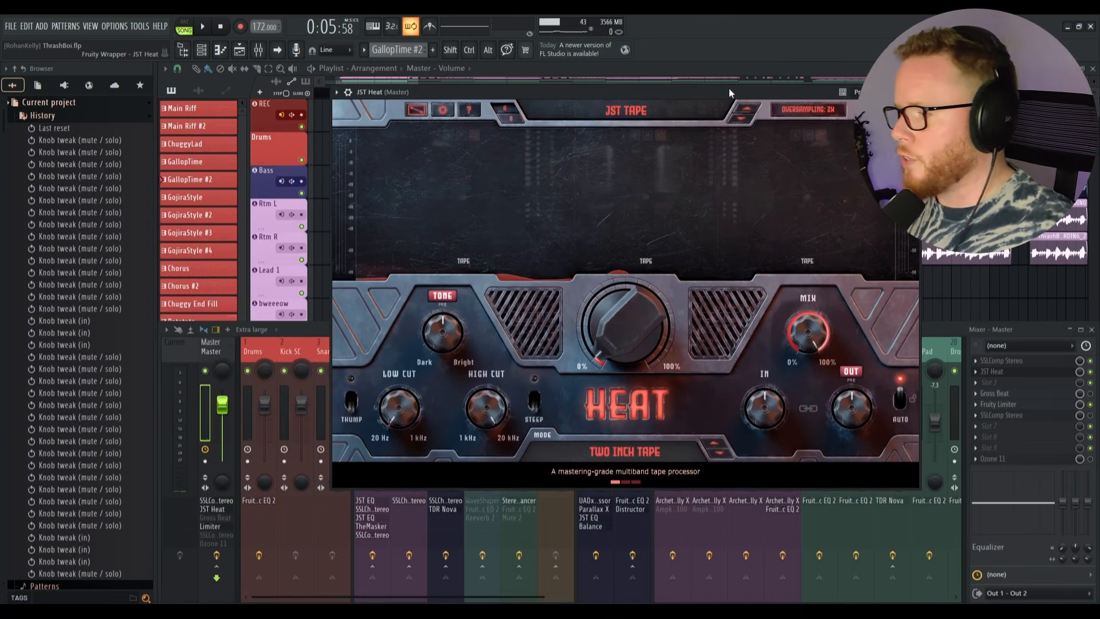
pyautogui.moveTo(729, 88)
pyautogui.mouseDown()
pyautogui.moveTo(695, 88)
pyautogui.moveTo(727, 86)
pyautogui.mouseUp()
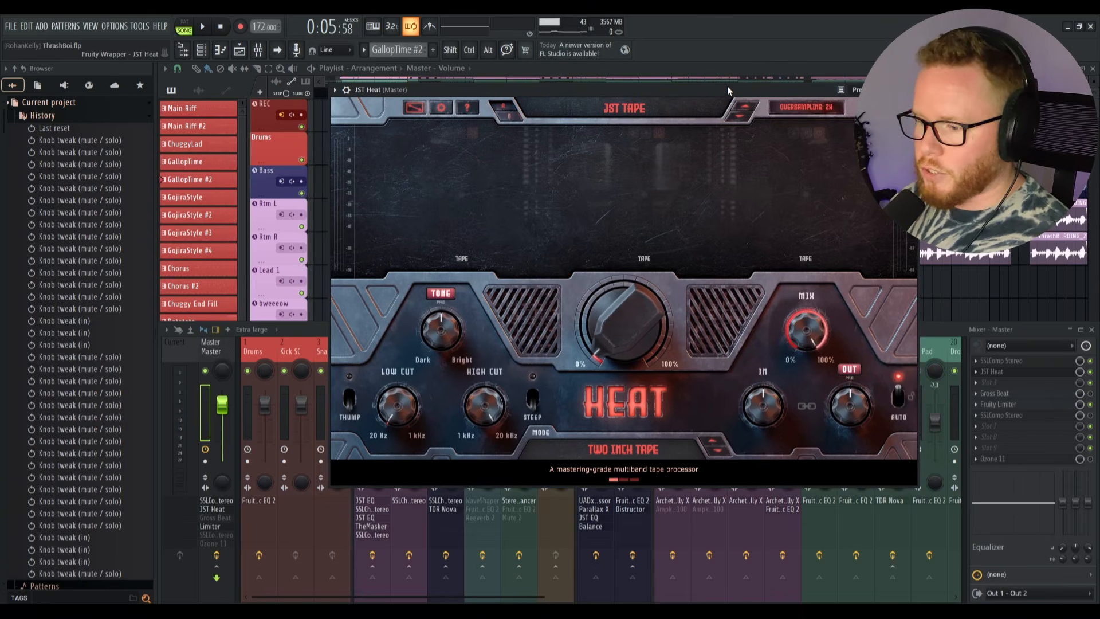
pyautogui.moveTo(649, 158)
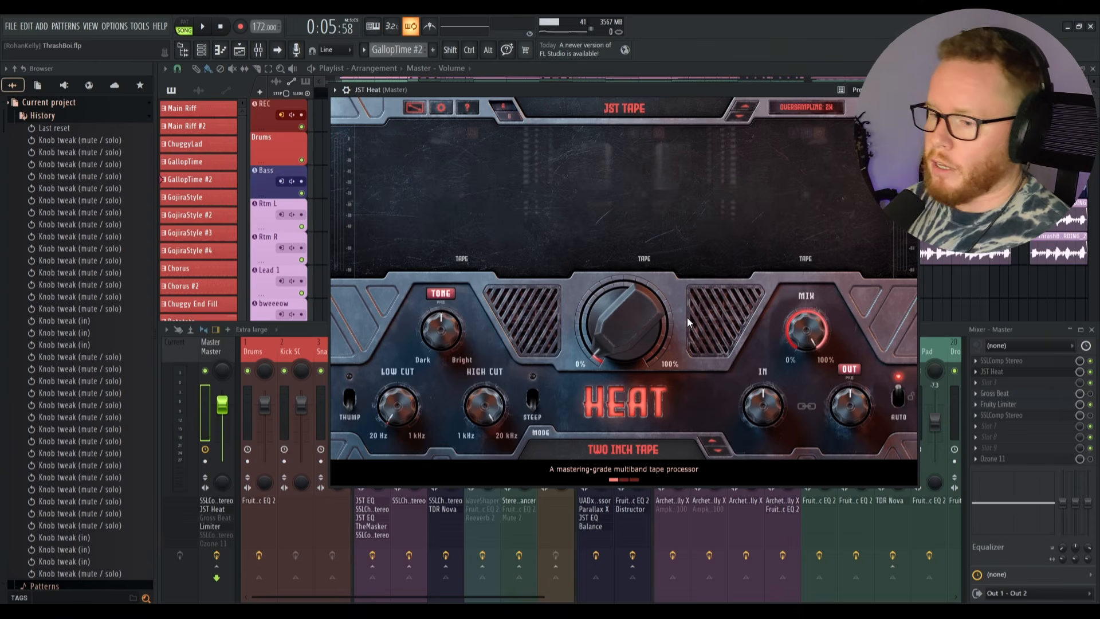
pyautogui.moveTo(701, 251)
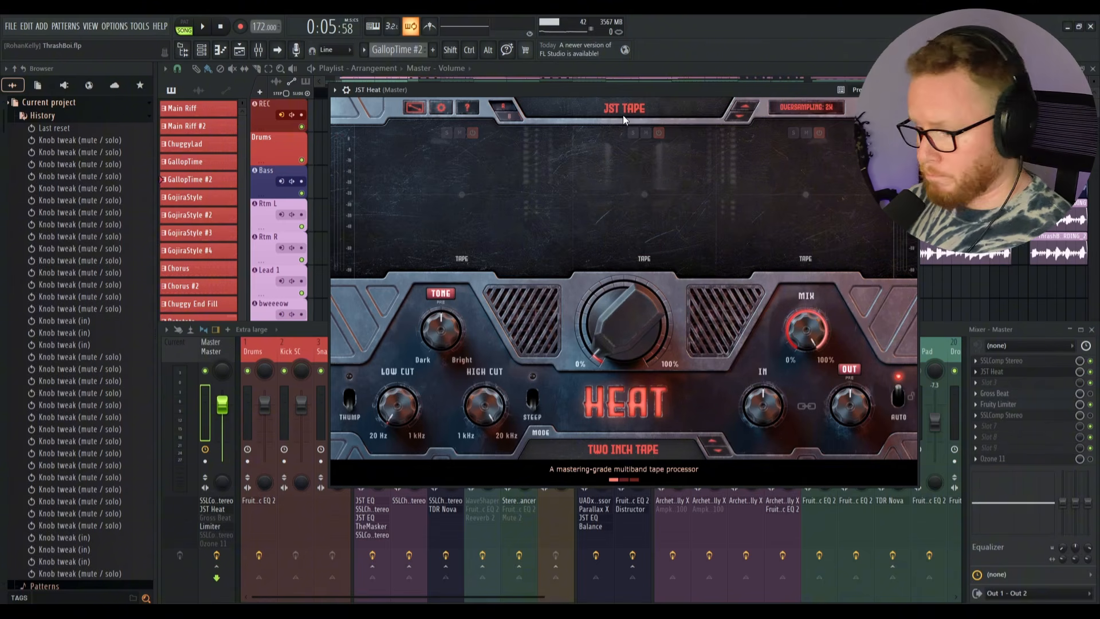
pyautogui.moveTo(632, 302)
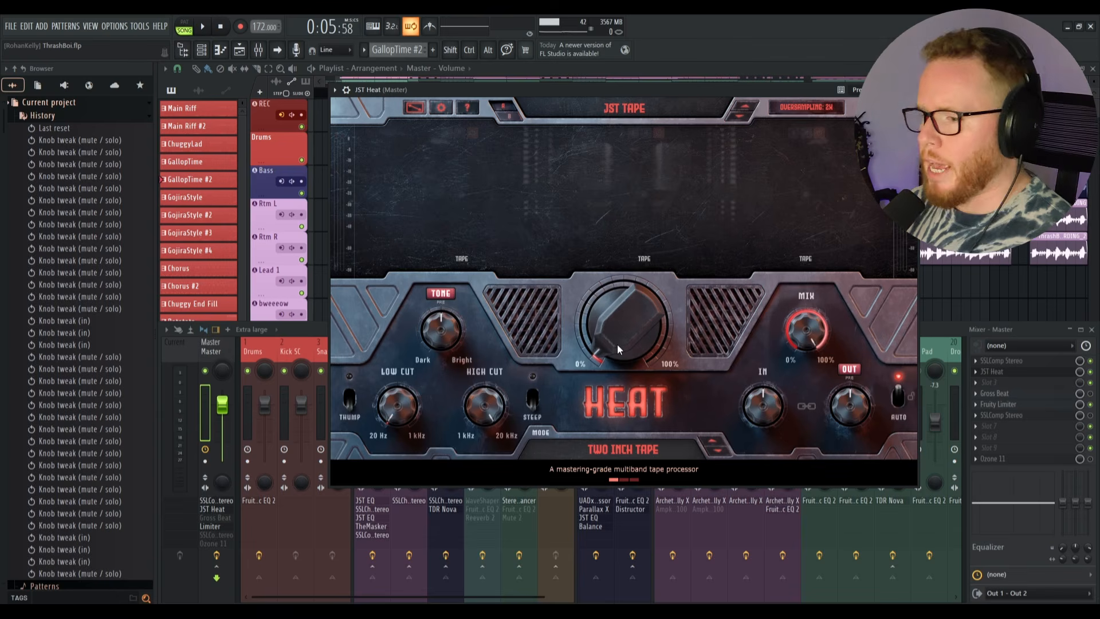
pyautogui.moveTo(619, 325)
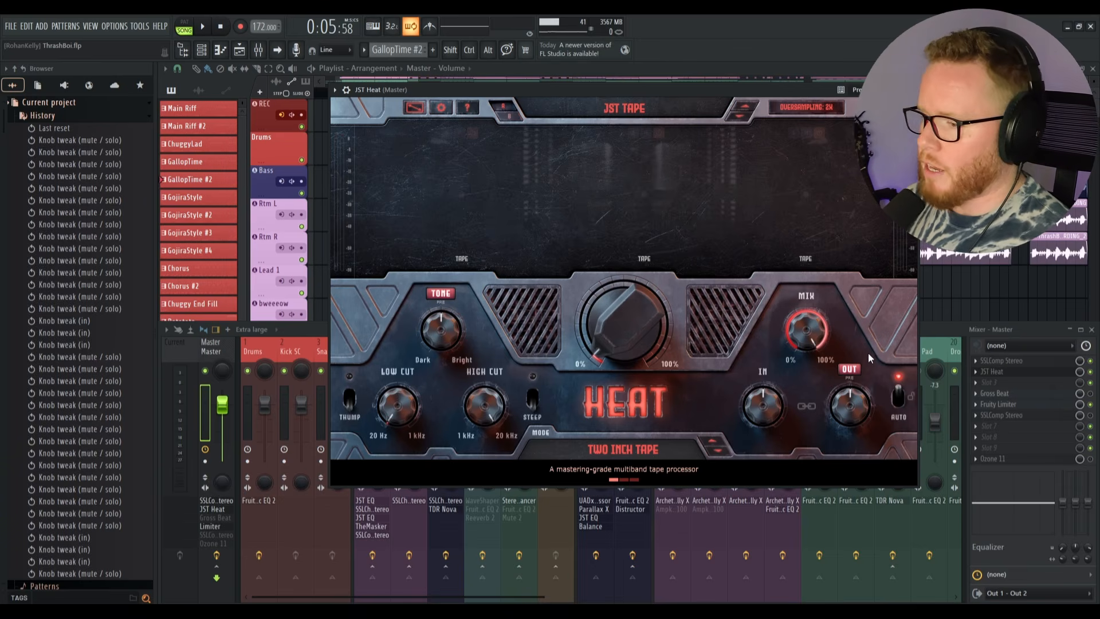
# Step: Play the main riff to audition JST Heat on the Master, stop playback, and close the plugin window
pyautogui.press('space')
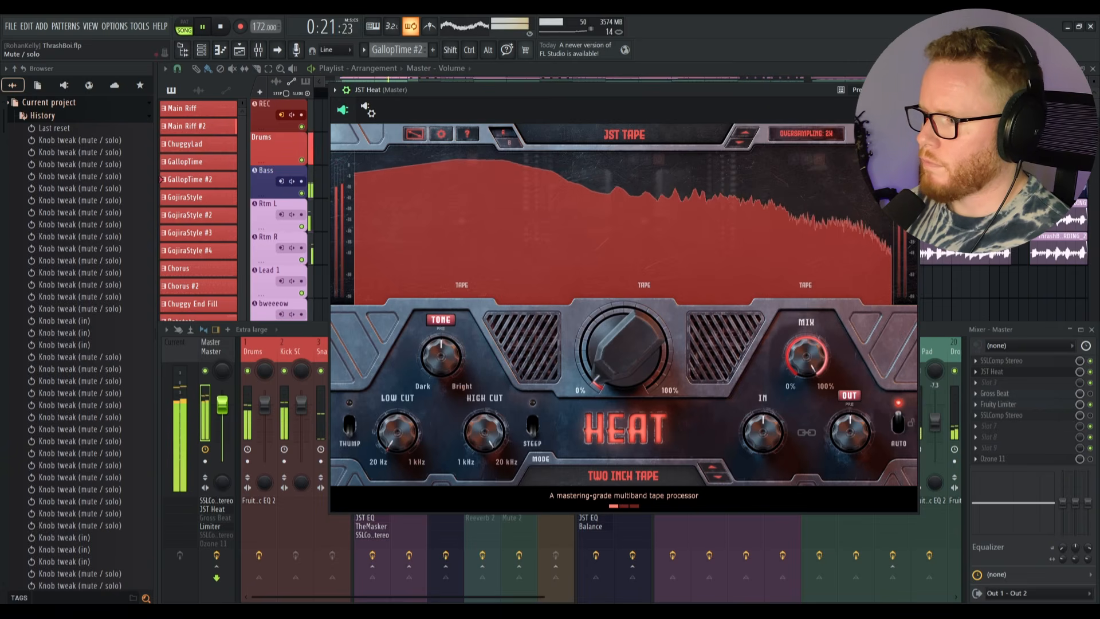
pyautogui.press('space')
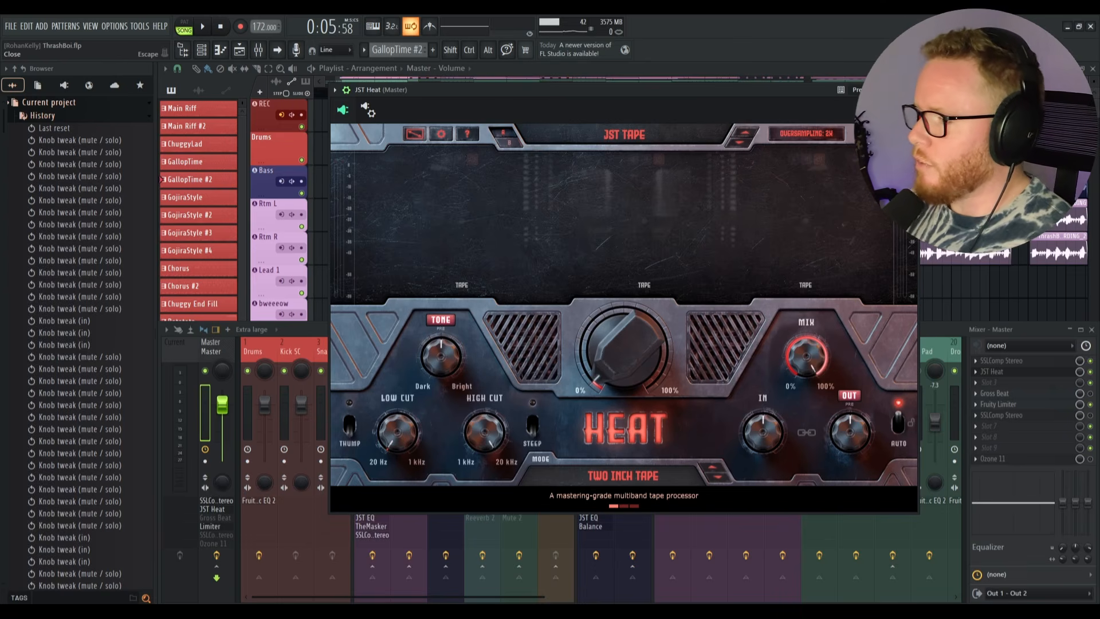
pyautogui.press('Escape')
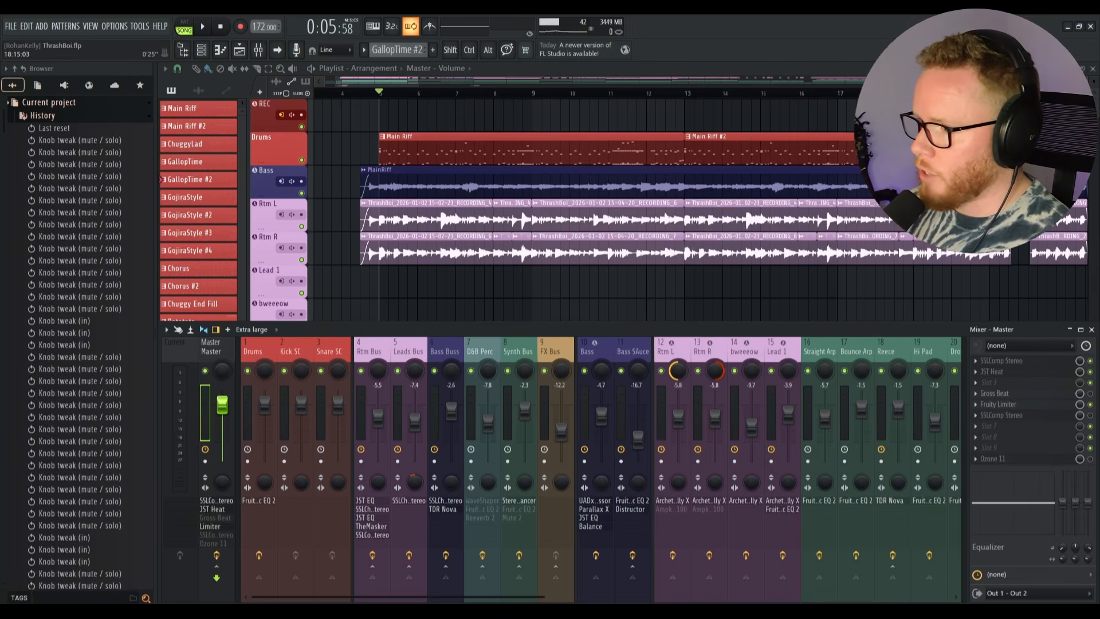
# Step: Set the playback position to bar 133 in the playlist, where the Gross Beat mix level automation clip starts
pyautogui.press('F9')
pyautogui.hscroll(5, 803, 86)
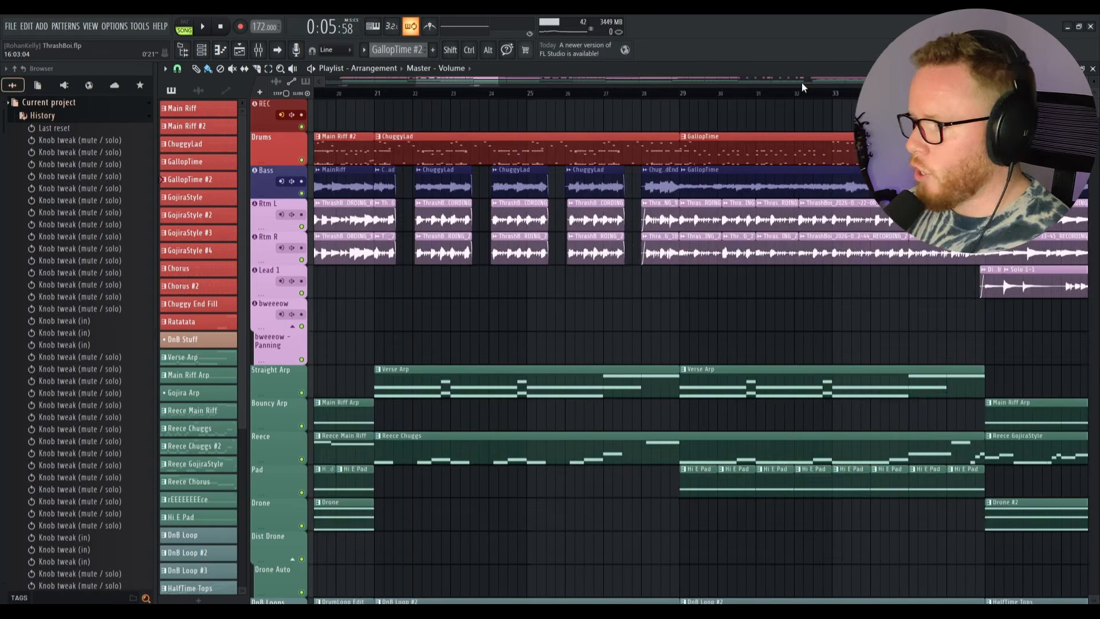
pyautogui.hscroll(12, 801, 83)
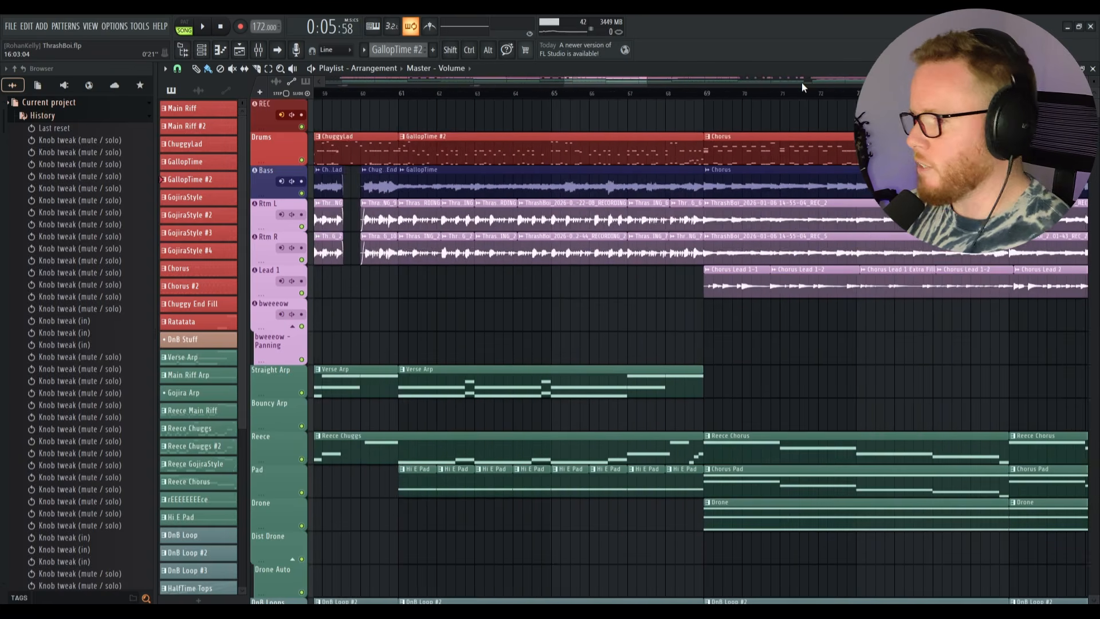
pyautogui.hscroll(8, 802, 83)
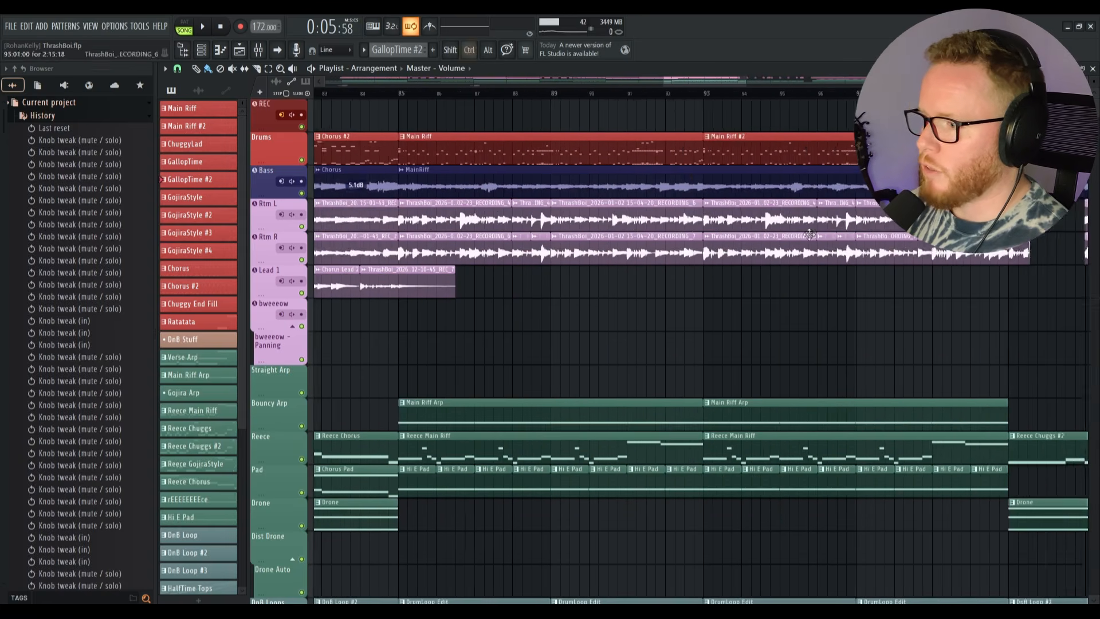
pyautogui.scroll(-6, 809, 233)
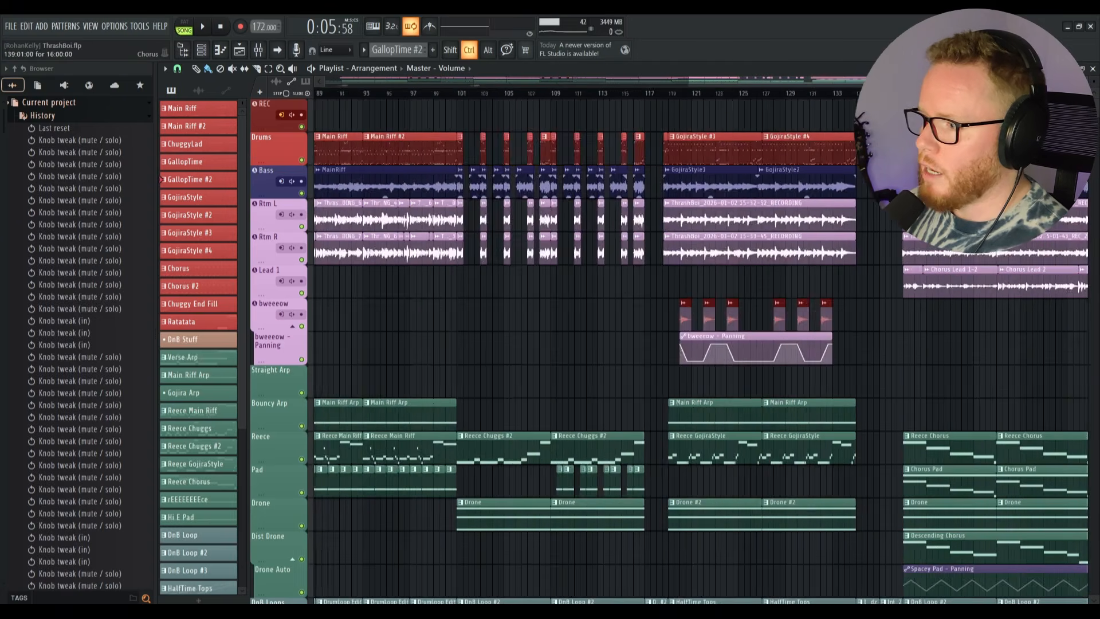
pyautogui.scroll(6, 739, 177)
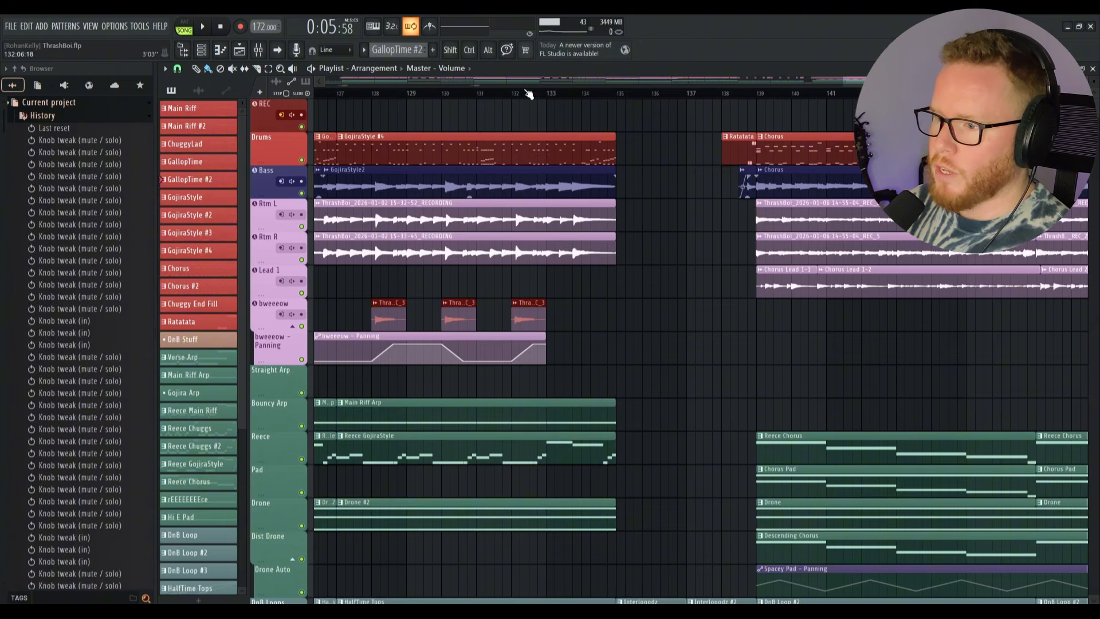
pyautogui.click(547, 92)
pyautogui.scroll(-4, 576, 336)
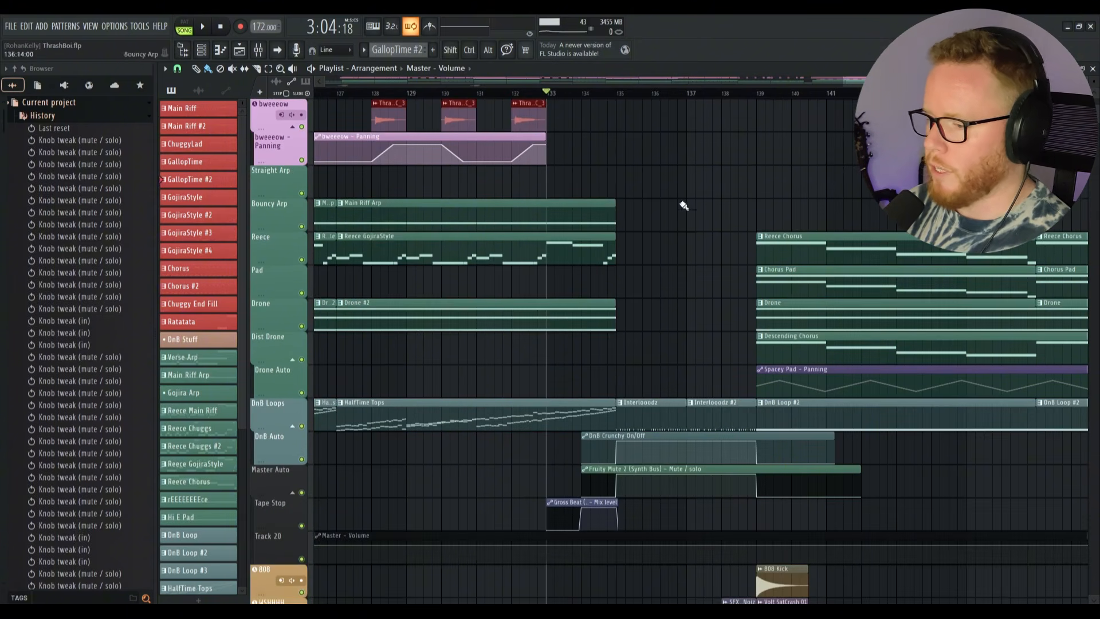
pyautogui.scroll(4, 681, 308)
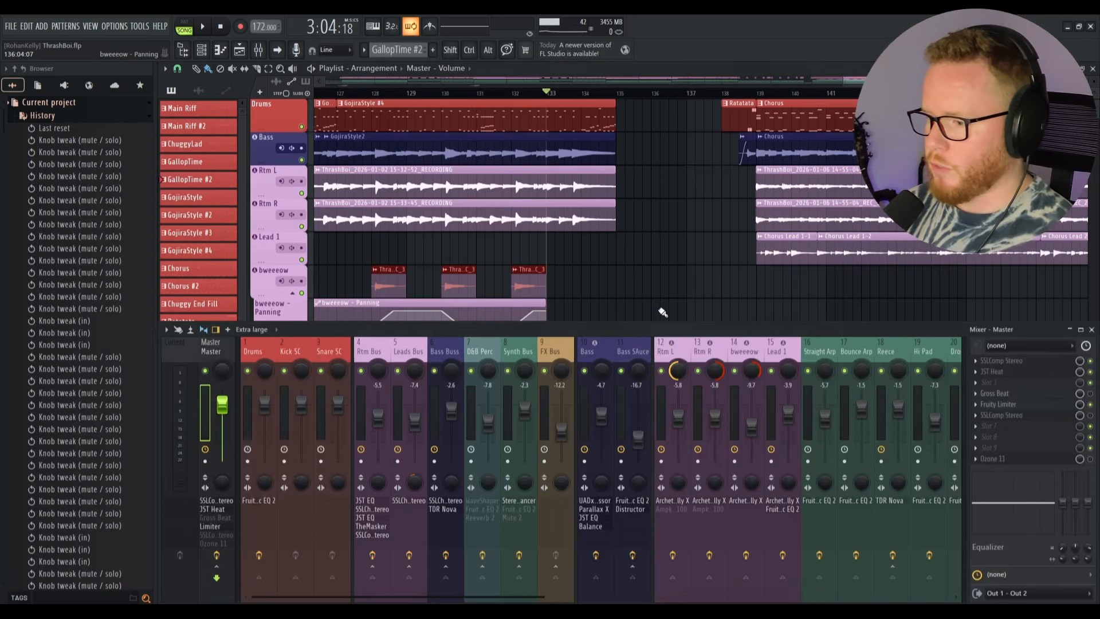
# Step: Show the mixer and play from bar 133 to audition the Gross Beat tape stop on the Master track
pyautogui.press('F9')
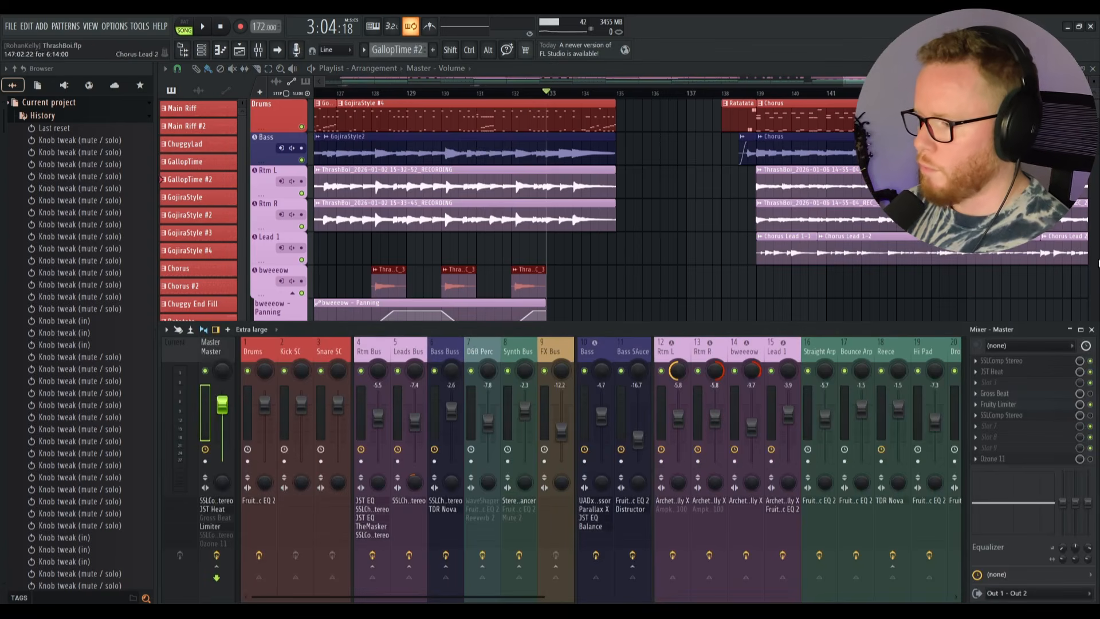
pyautogui.click(1091, 395)
pyautogui.press('space')
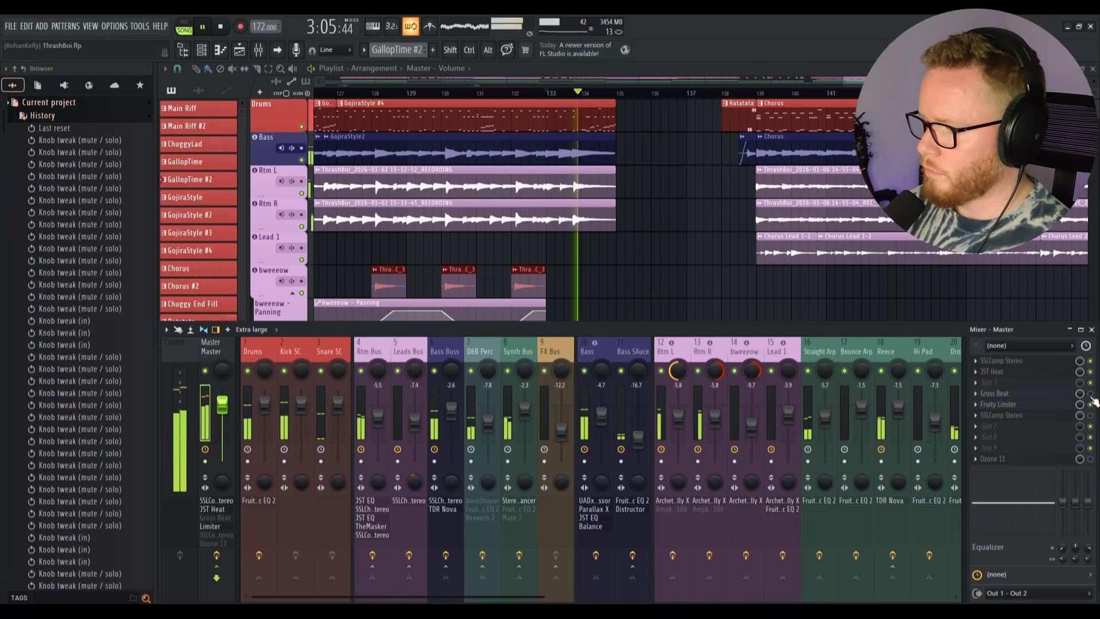
pyautogui.click(1091, 395)
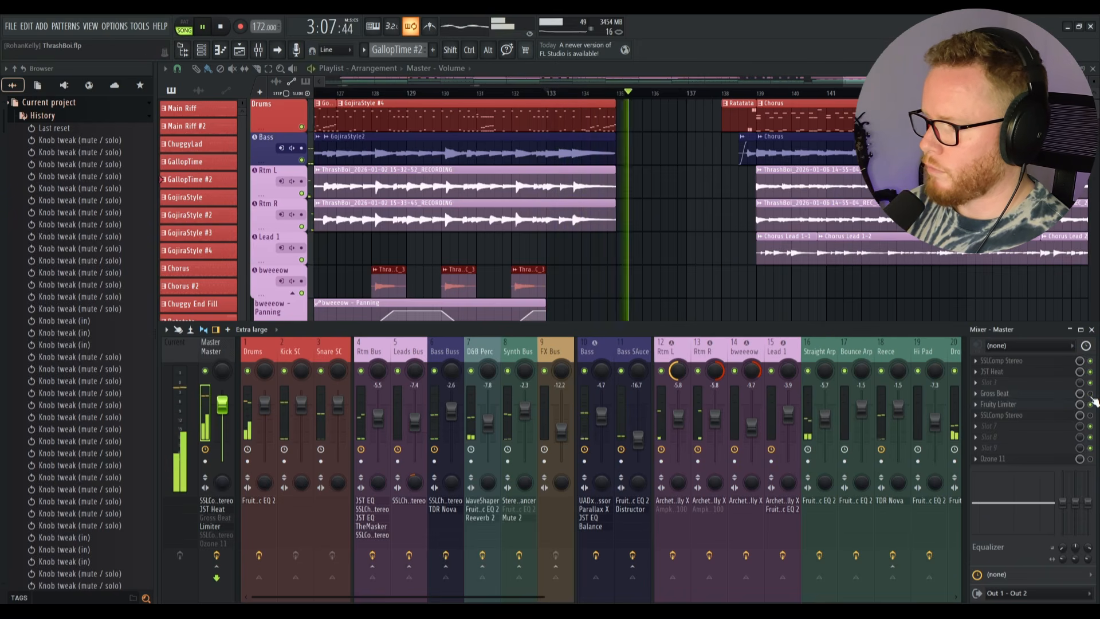
pyautogui.press('space')
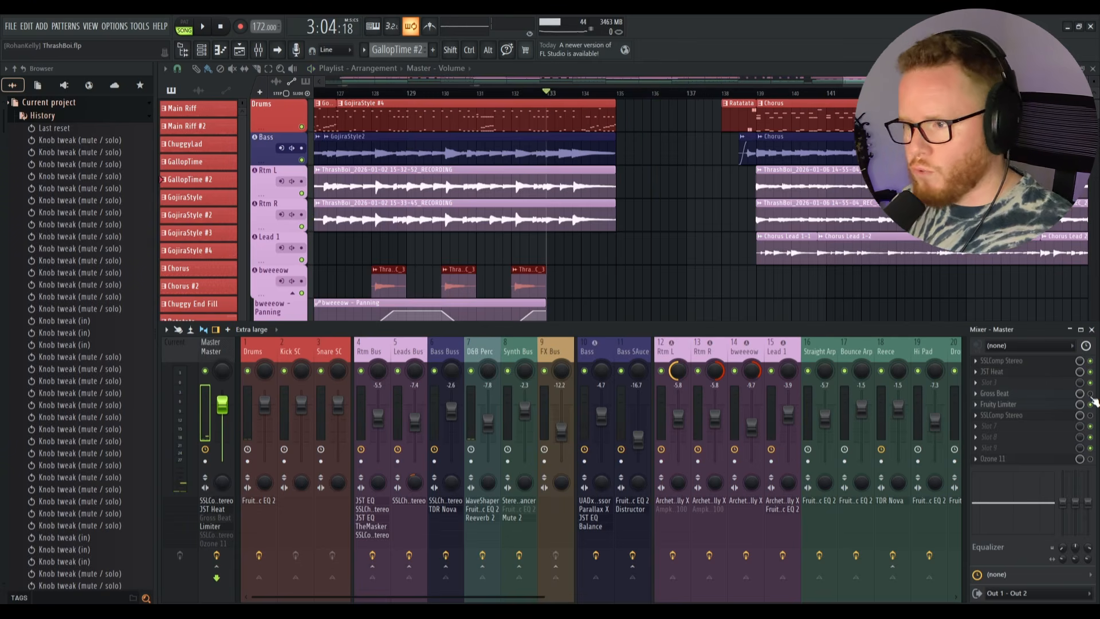
# Step: Open Gross Beat on the Master track, play from bar 133 to hear the section with it disabled, stop, and close the plugin window
pyautogui.click(1032, 394)
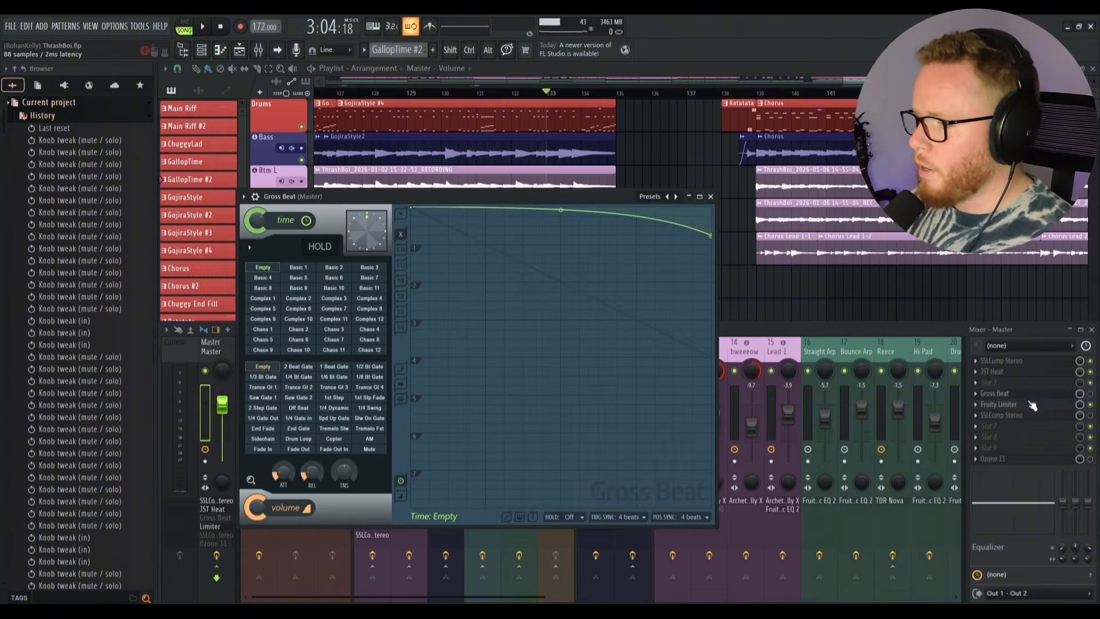
pyautogui.moveTo(496, 195); pyautogui.dragTo(607, 122)
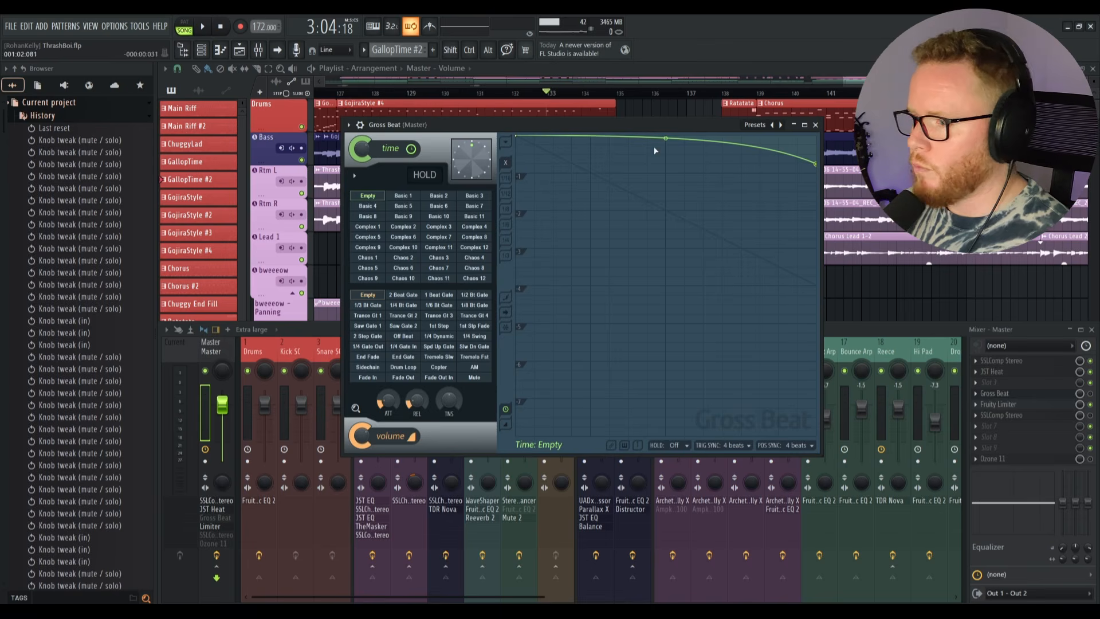
pyautogui.press('space')
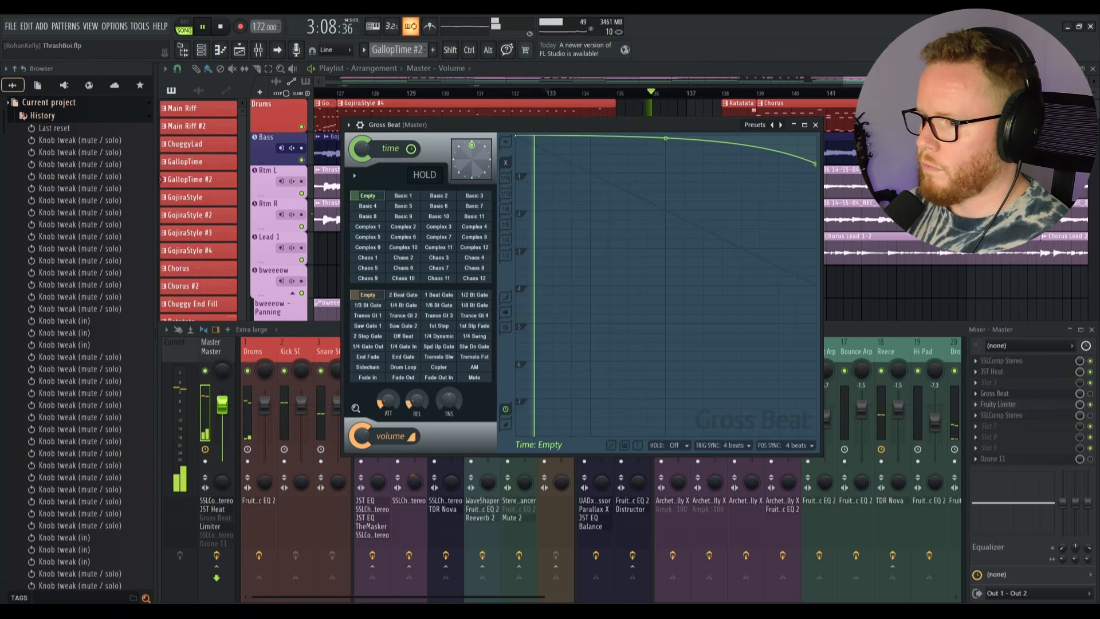
pyautogui.press('space')
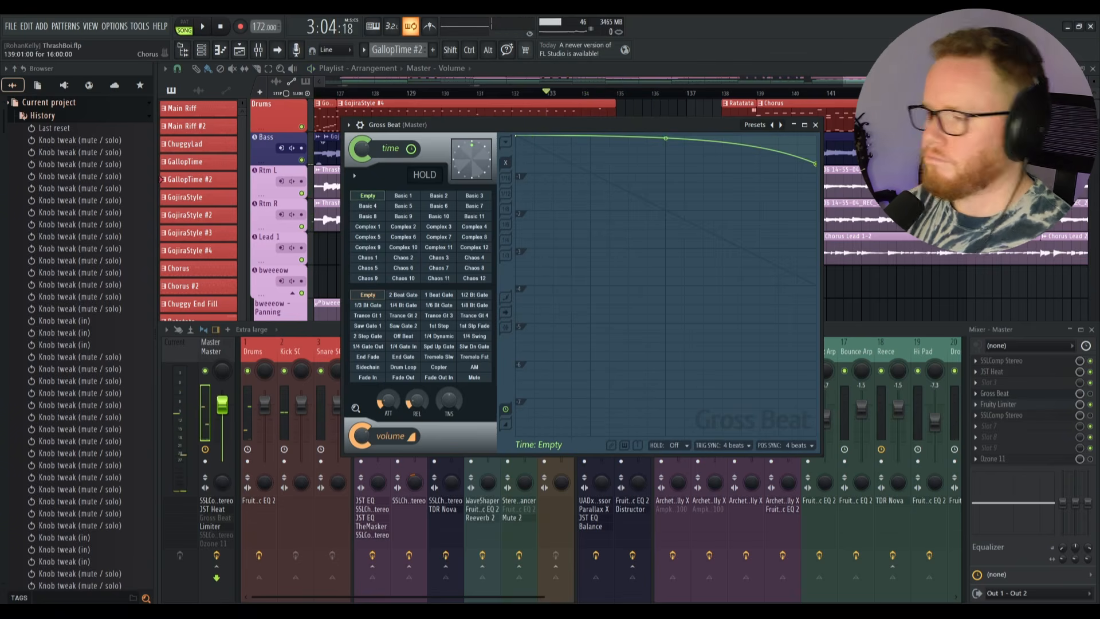
pyautogui.click(815, 124)
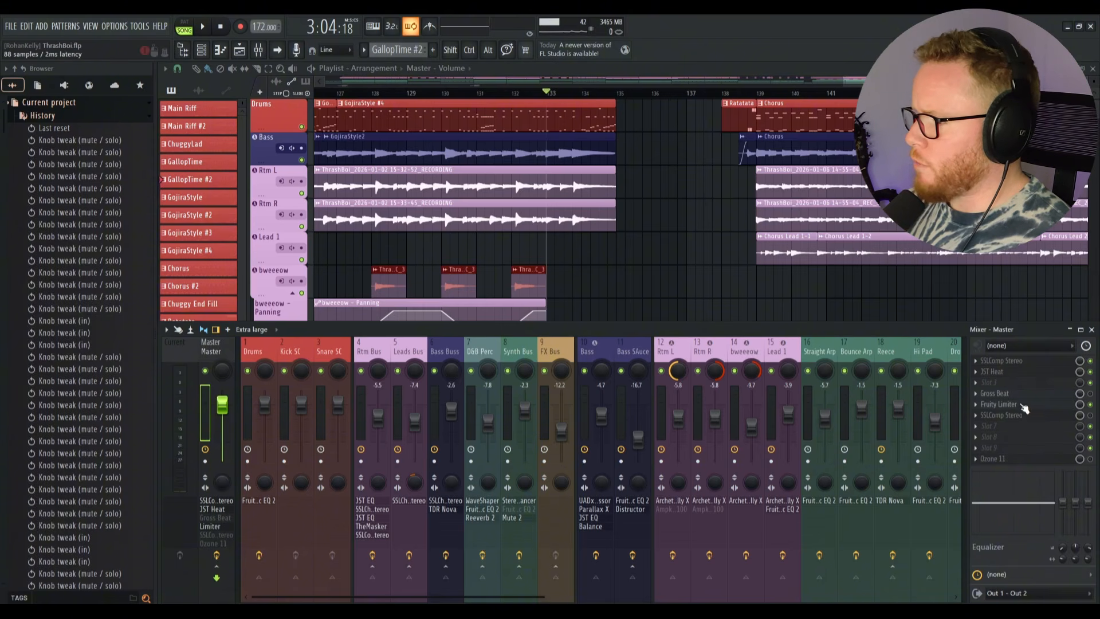
# Step: Move the Master's lower SSLComp Stereo above Fruity Limiter, enable it, and open its window to examine the bus compressor settings
pyautogui.click(928, 451)
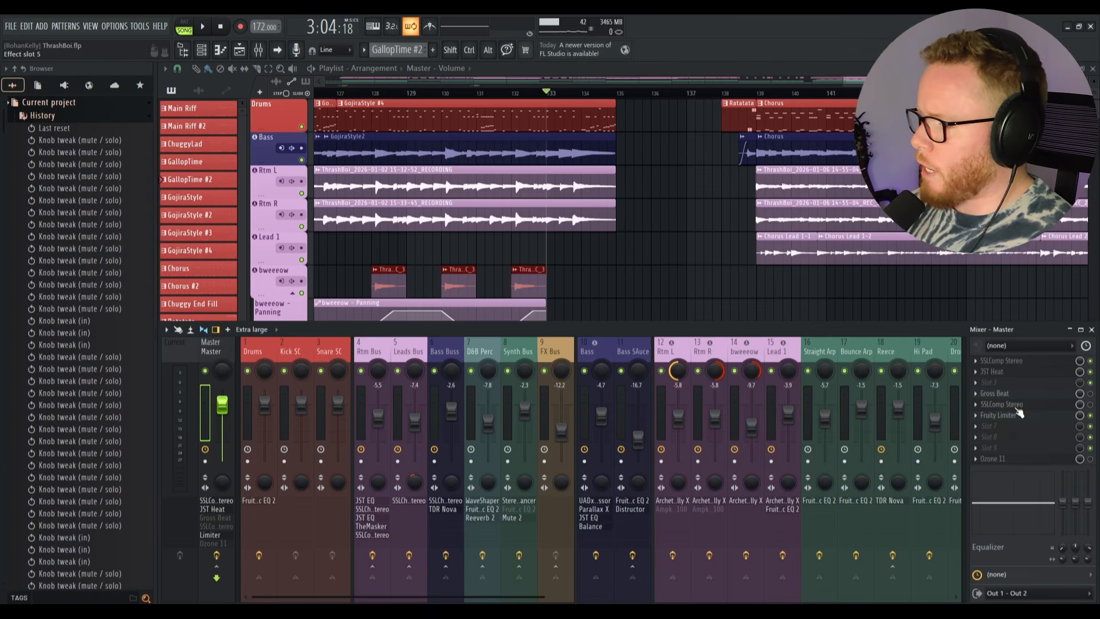
pyautogui.click(1091, 411)
pyautogui.moveTo(352, 225); pyautogui.dragTo(610, 127)
pyautogui.click(541, 130)
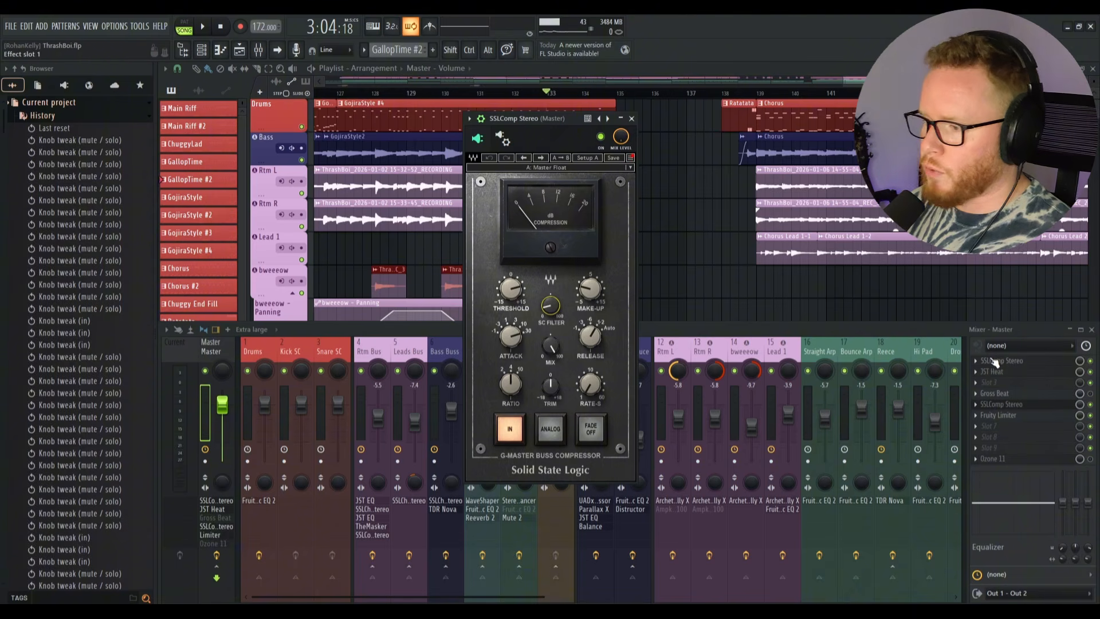
pyautogui.moveTo(548, 310)
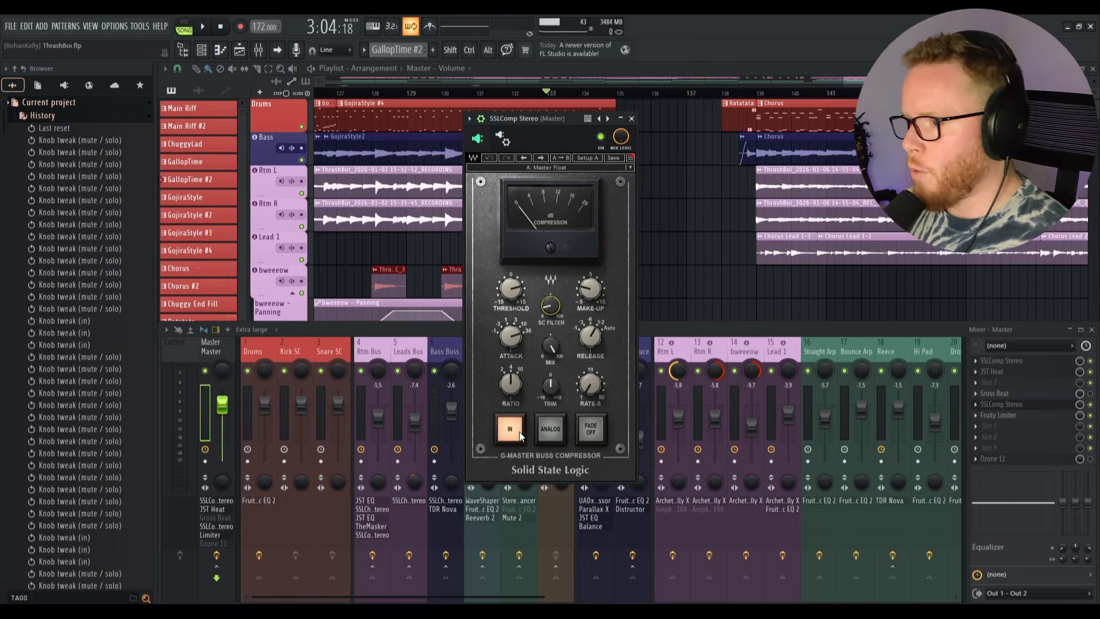
# Step: Set the playback position to bar 29 in the playlist, at the start of the first GallopTime drum clip
pyautogui.click(650, 250)
pyautogui.scroll(-10, 650, 251)
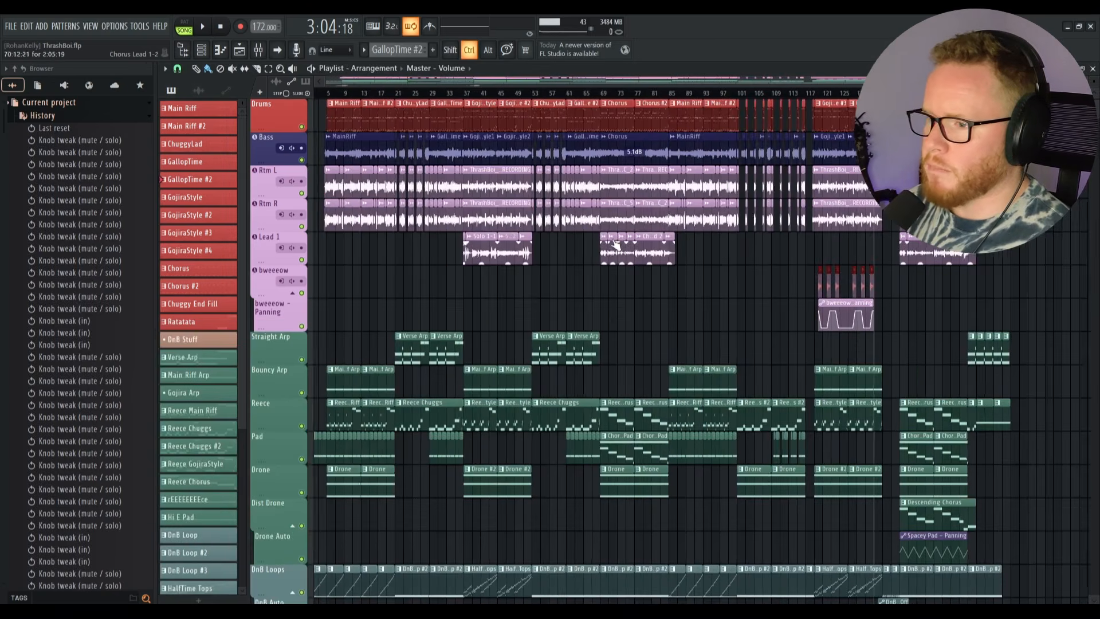
pyautogui.scroll(3, 385, 229)
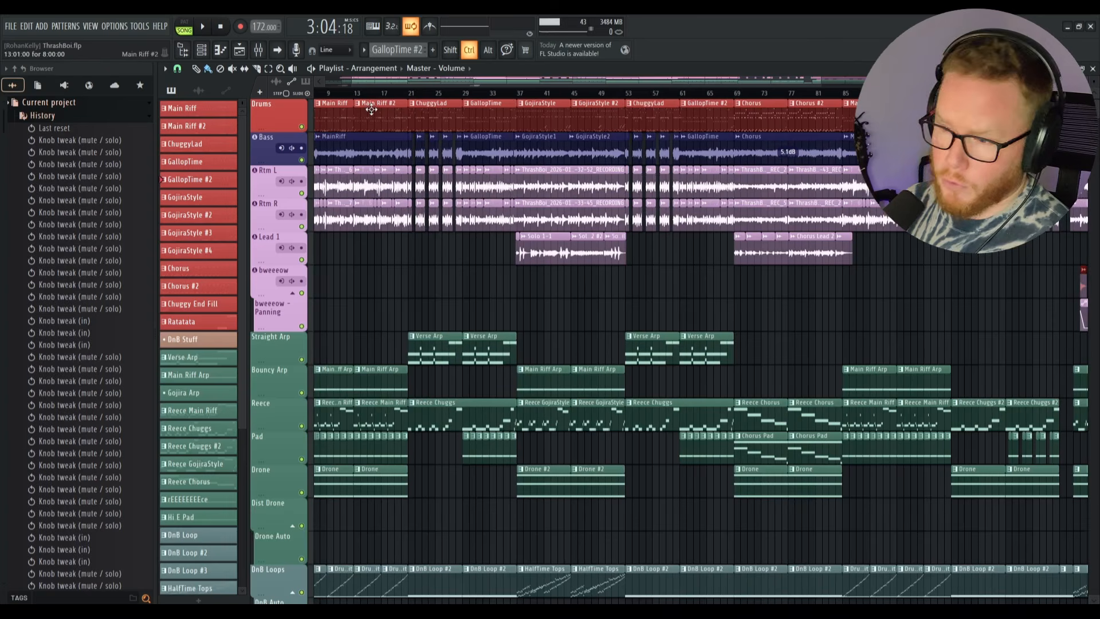
pyautogui.click(467, 99)
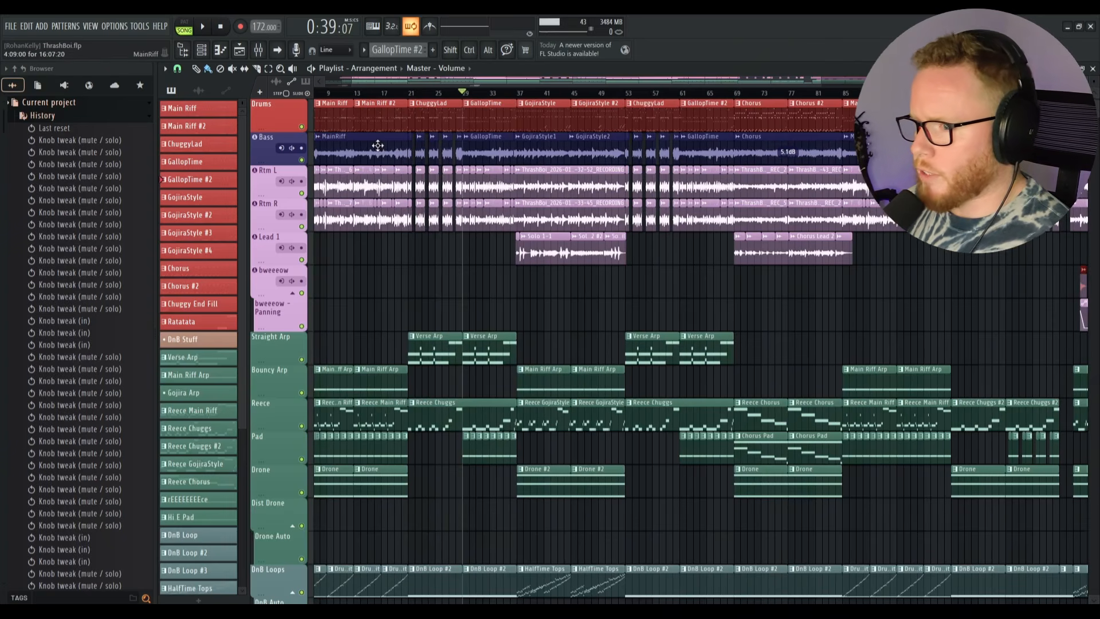
pyautogui.scroll(3, 440, 155)
pyautogui.scroll(1, 439, 156)
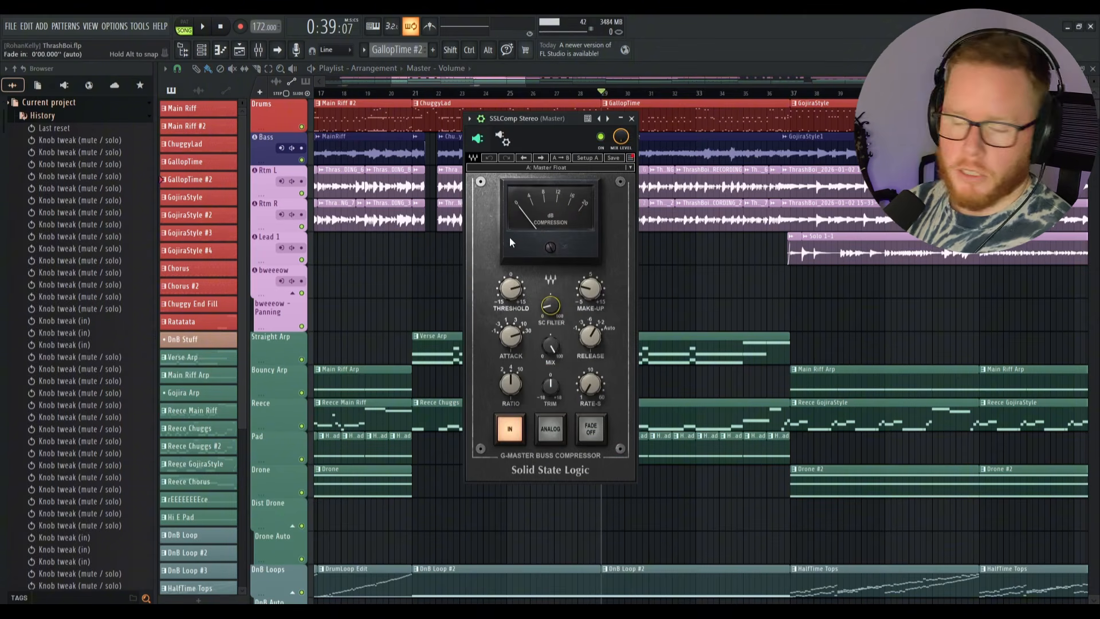
# Step: Show the mixer and play from bar 29 while toggling SSLComp Stereo off and on to compare, then stop and close the plugin window
pyautogui.press('F9')
pyautogui.press('space')
pyautogui.click(600, 138)
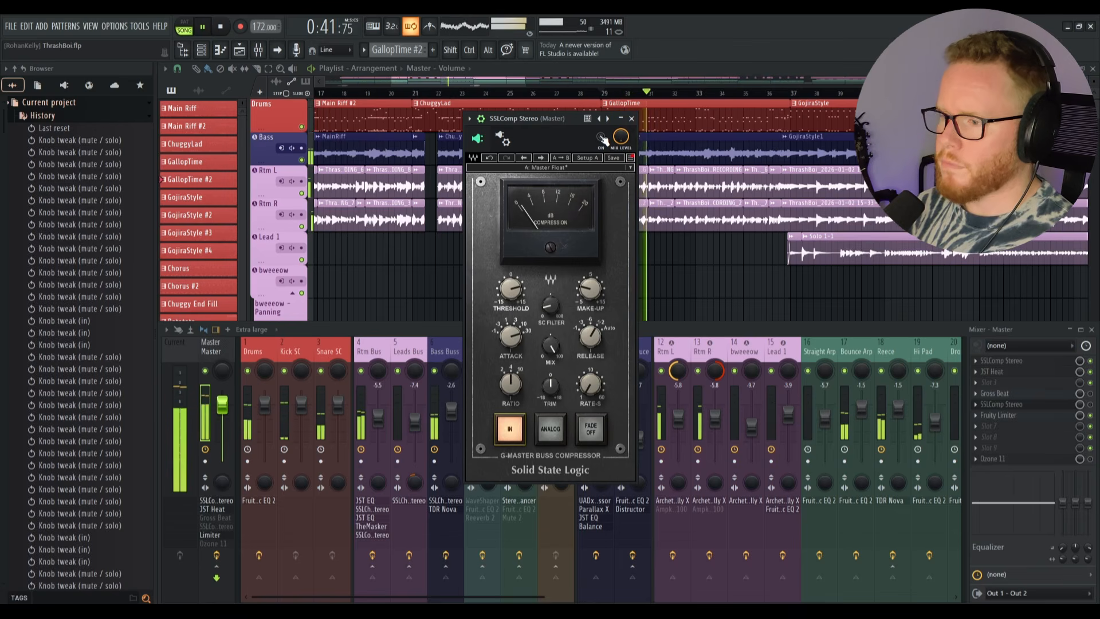
pyautogui.click(601, 138)
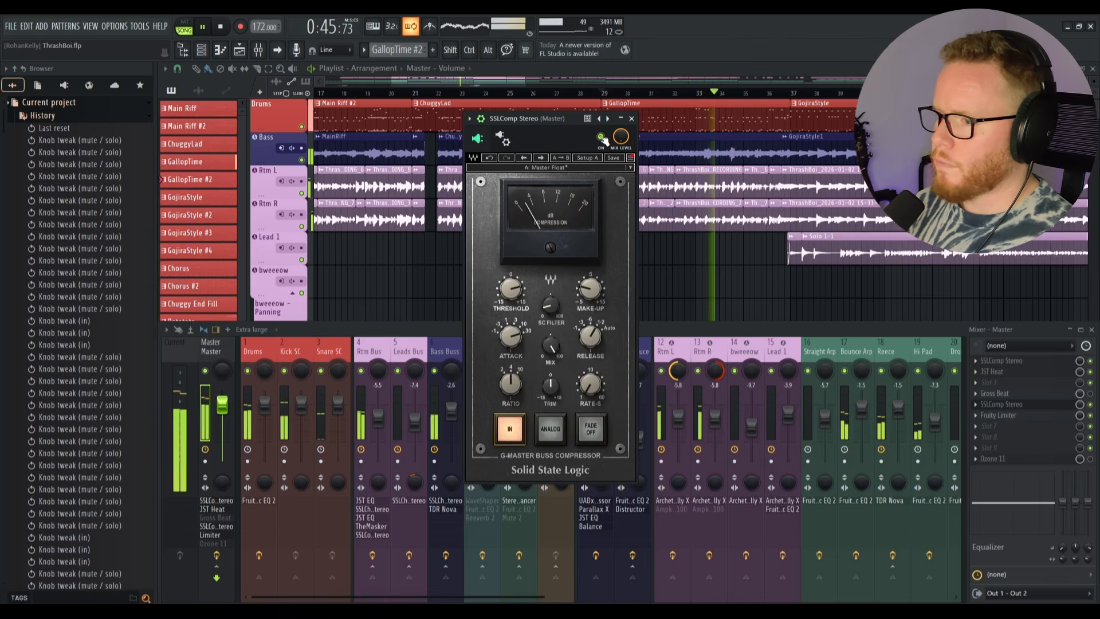
pyautogui.click(601, 138)
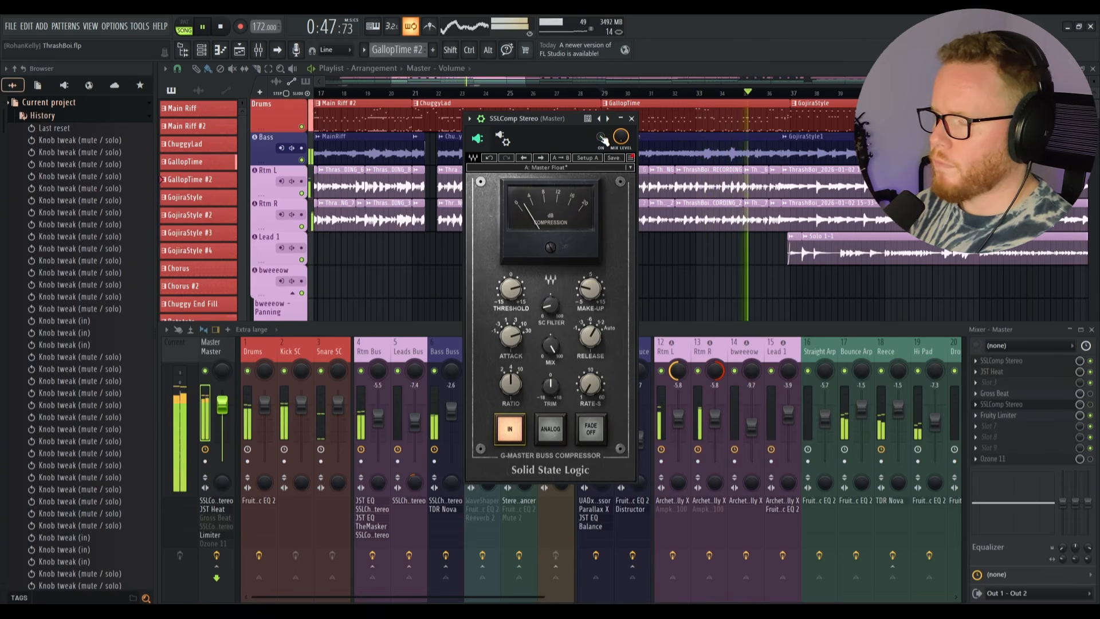
pyautogui.click(601, 138)
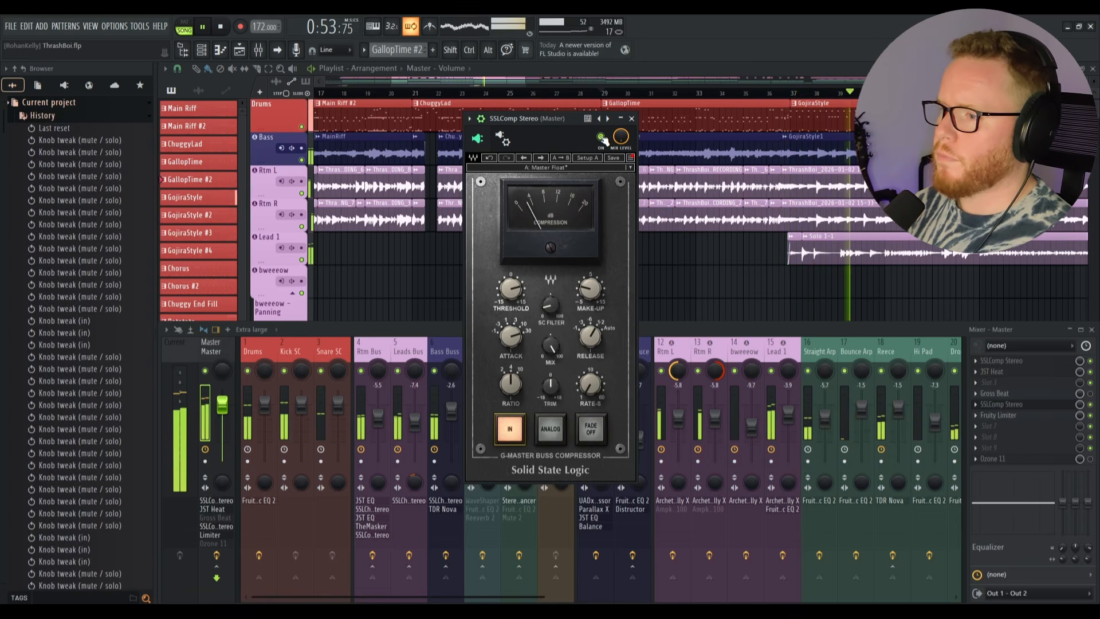
pyautogui.press('space')
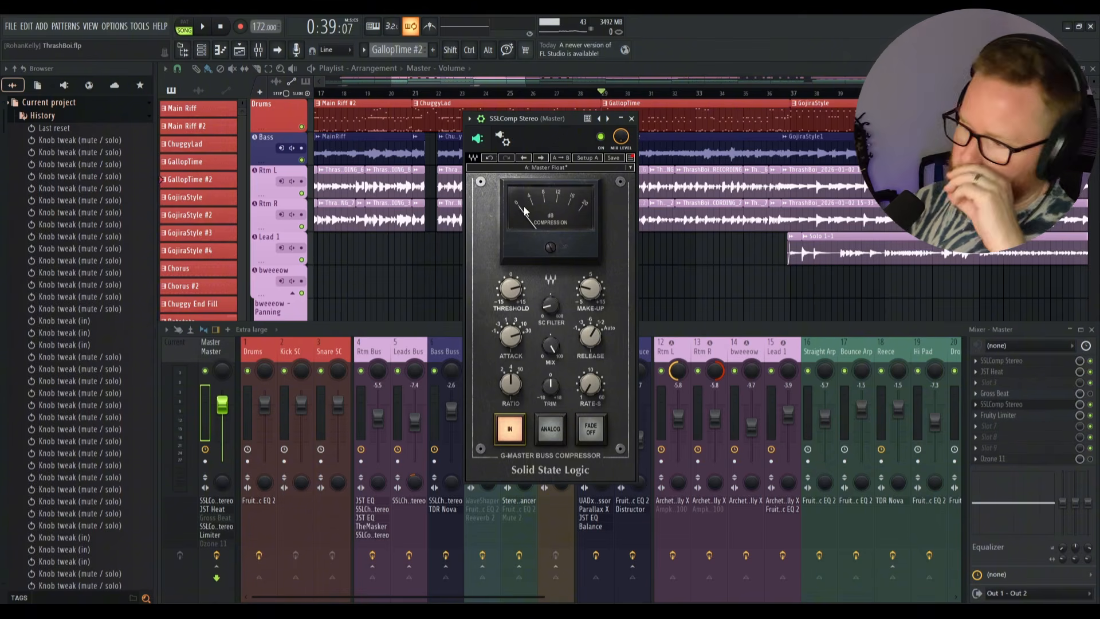
pyautogui.click(631, 119)
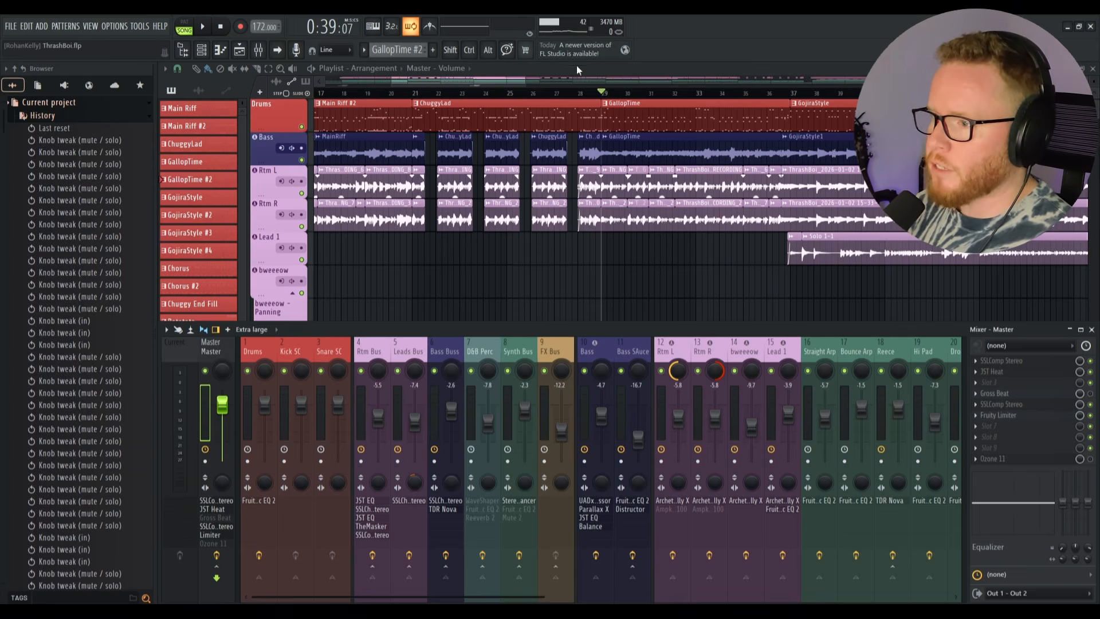
# Step: Look over the Main Riff section in the playlist, then show the channel rack and the mixer
pyautogui.press('F9')
pyautogui.hscroll(2, 591, 81)
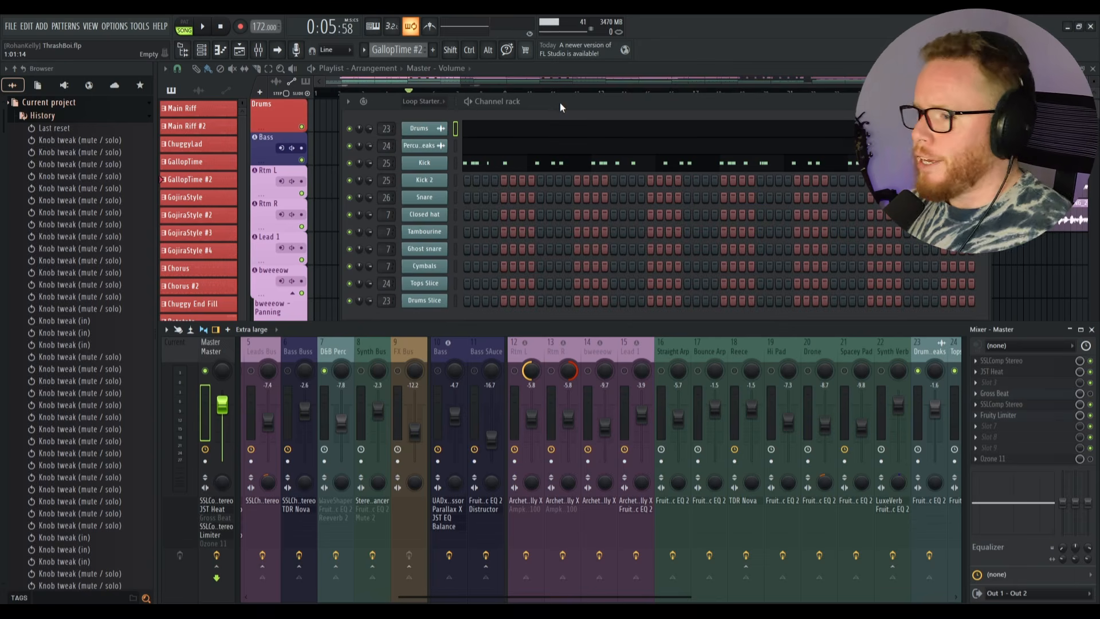
pyautogui.press('F12')
pyautogui.scroll(1, 496, 152)
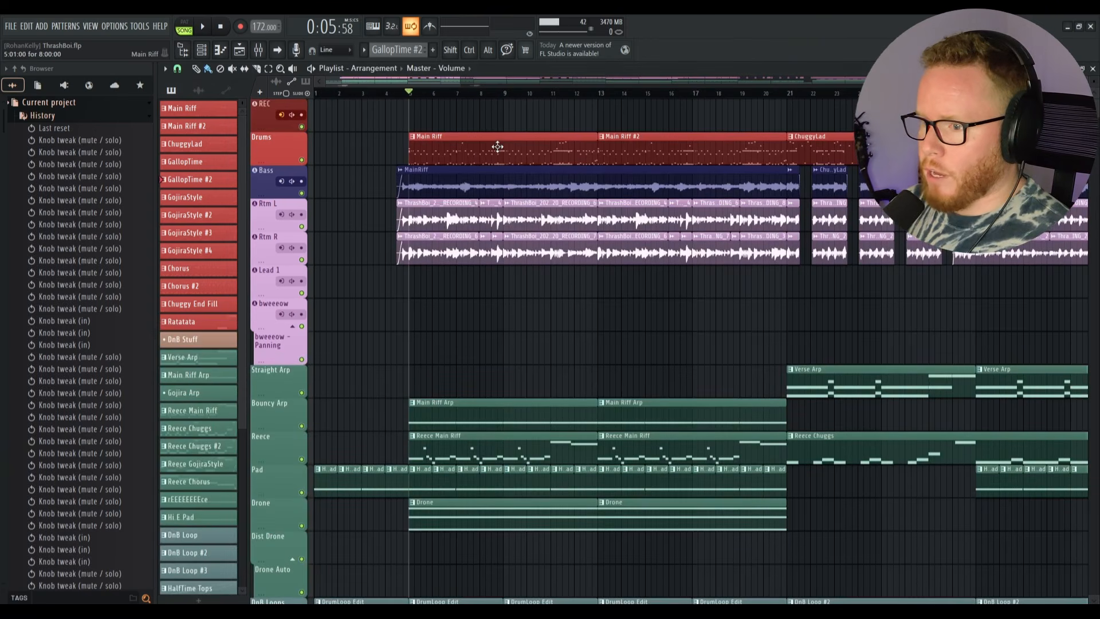
pyautogui.press('F6')
pyautogui.press('F9')
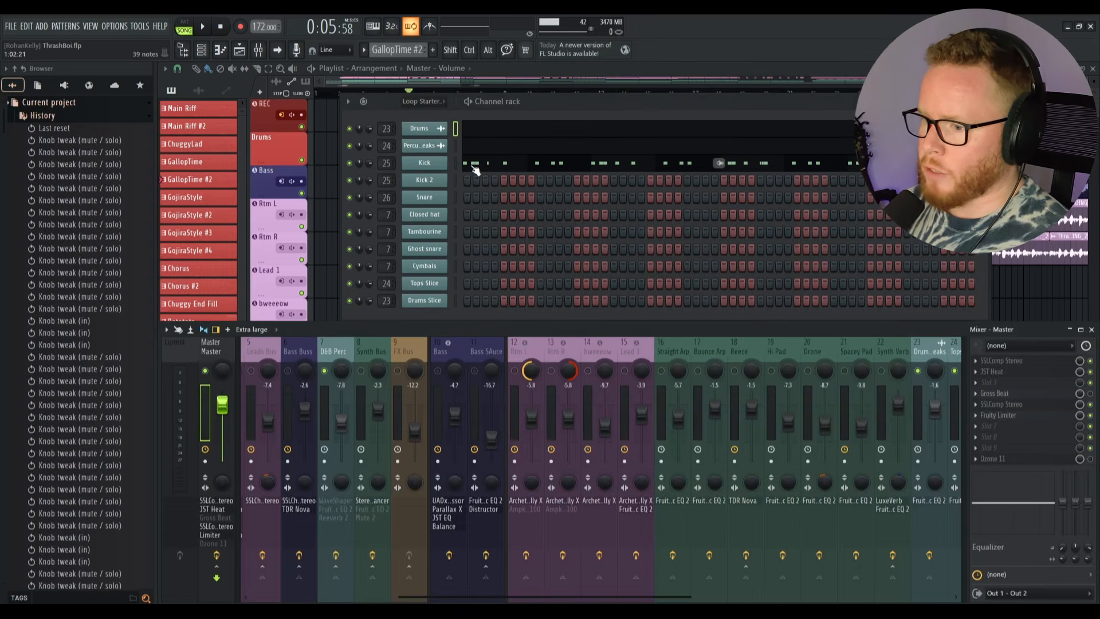
# Step: Examine the drum-and-bass mixer tracks and play the main riff with the D&B Perc bus soloed, then stop playback
pyautogui.scroll(-2, 935, 482)
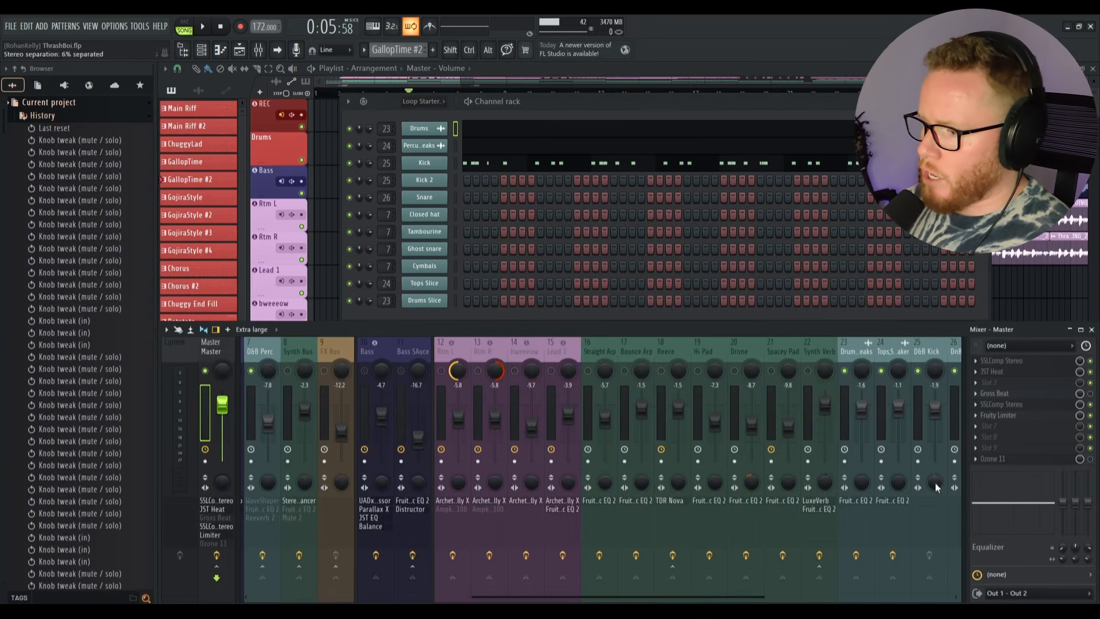
pyautogui.scroll(-2, 928, 512)
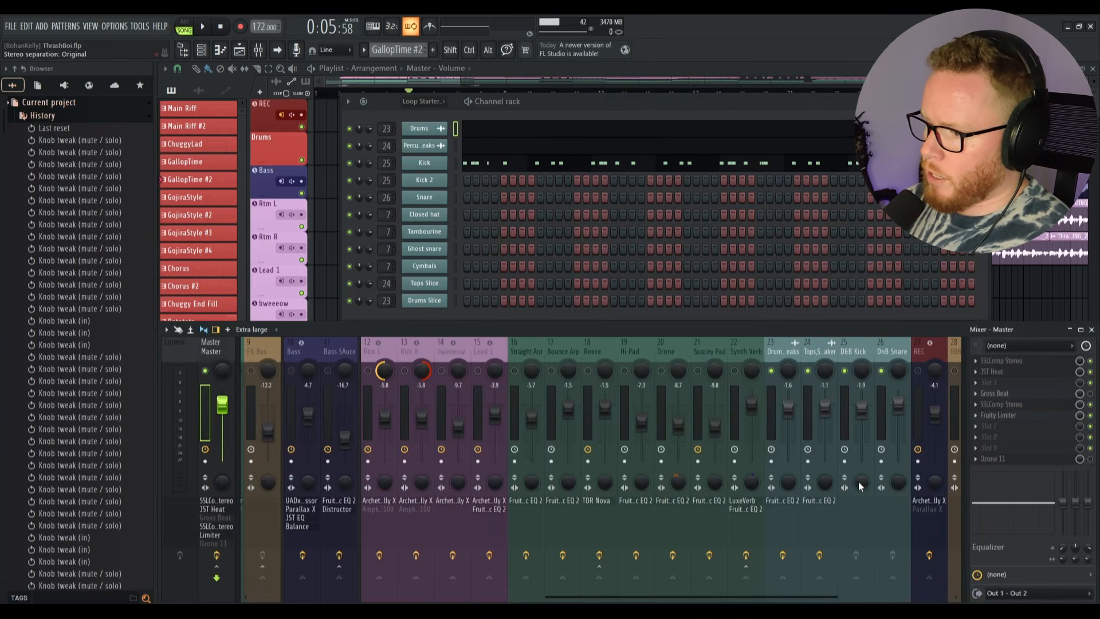
pyautogui.scroll(5, 692, 522)
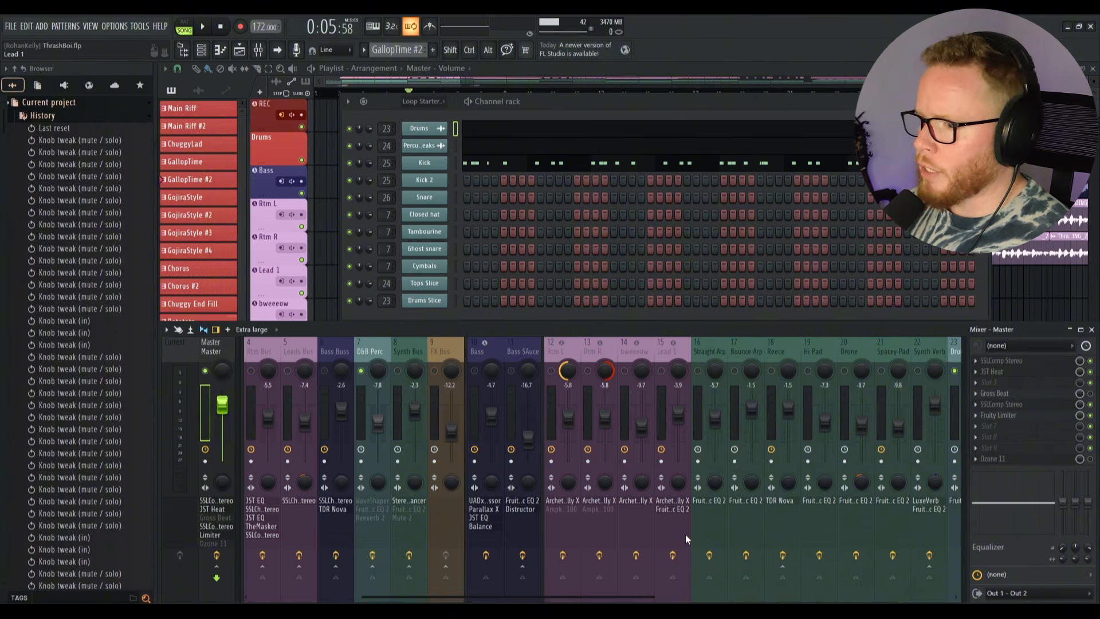
pyautogui.press('space')
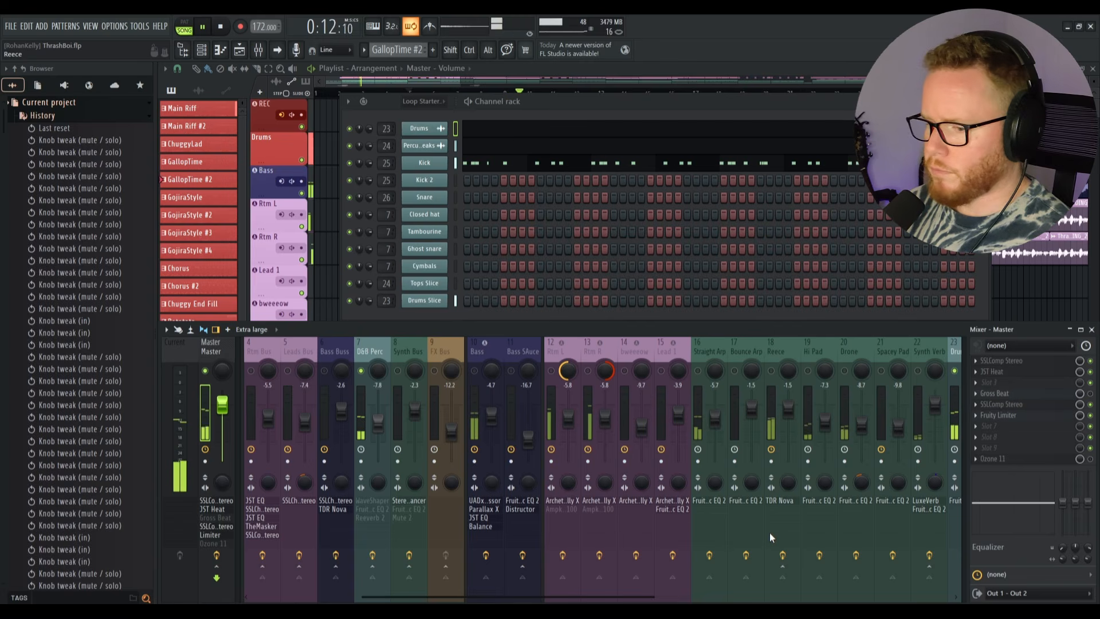
pyautogui.press('space')
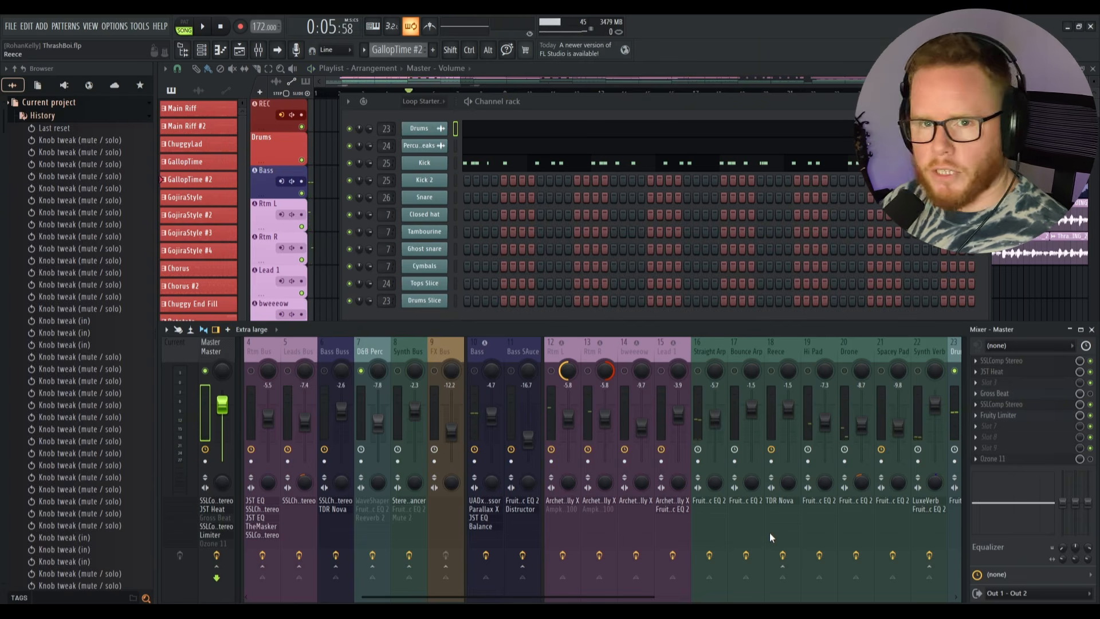
# Step: Play the main riff in the full mix, muting and unmuting the D&B Perc bus to compare, then stop playback
pyautogui.scroll(-6, 773, 535)
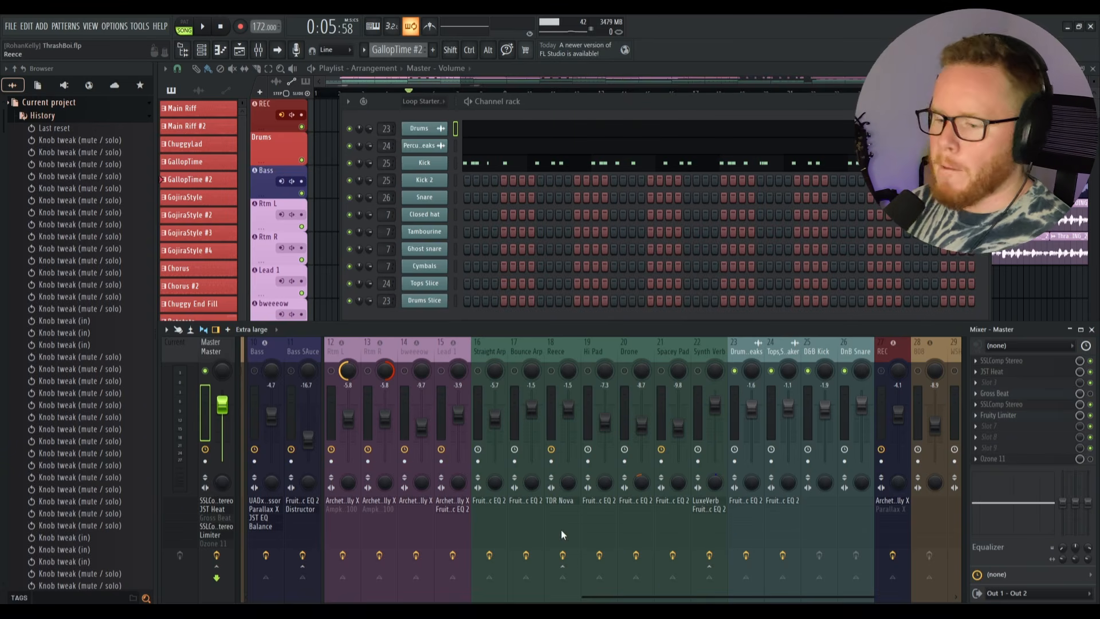
pyautogui.hscroll(-5, 556, 529)
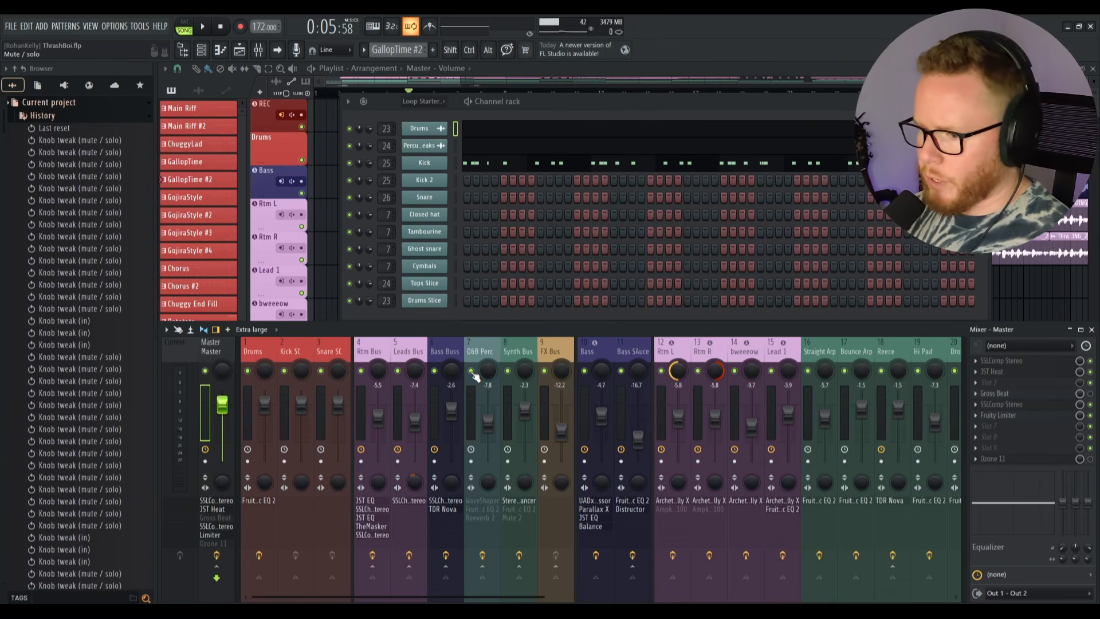
pyautogui.press('space')
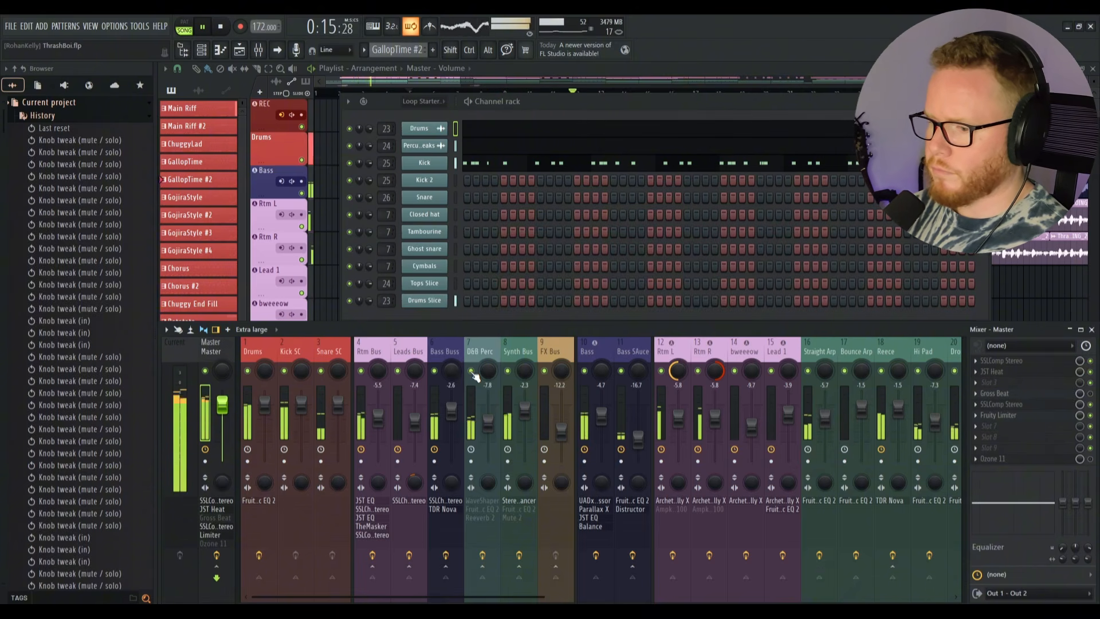
pyautogui.click(472, 372)
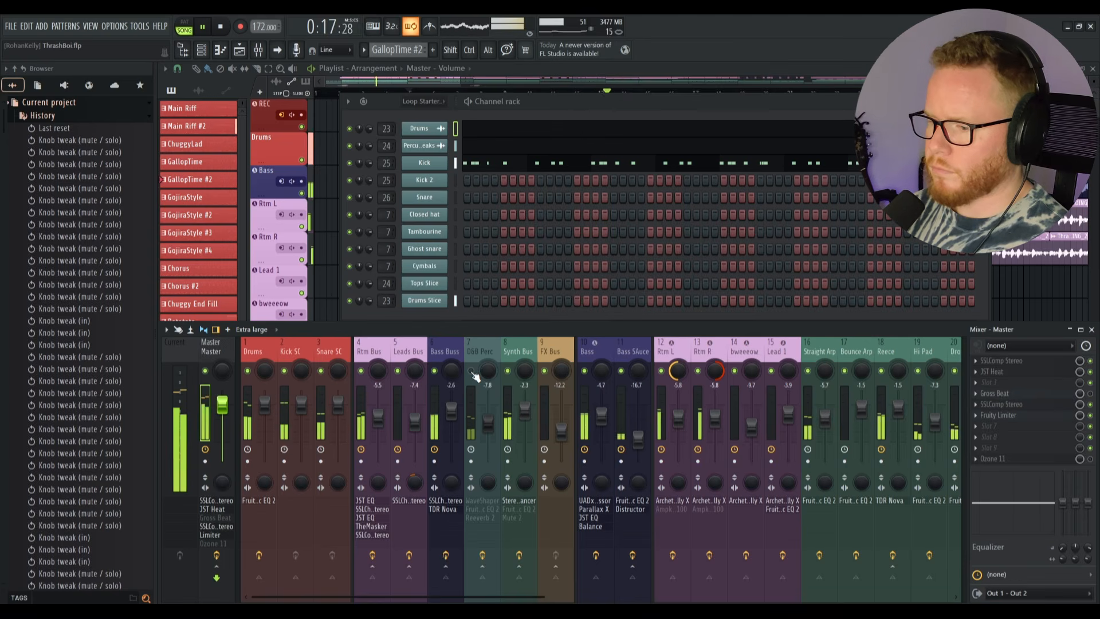
pyautogui.click(472, 372)
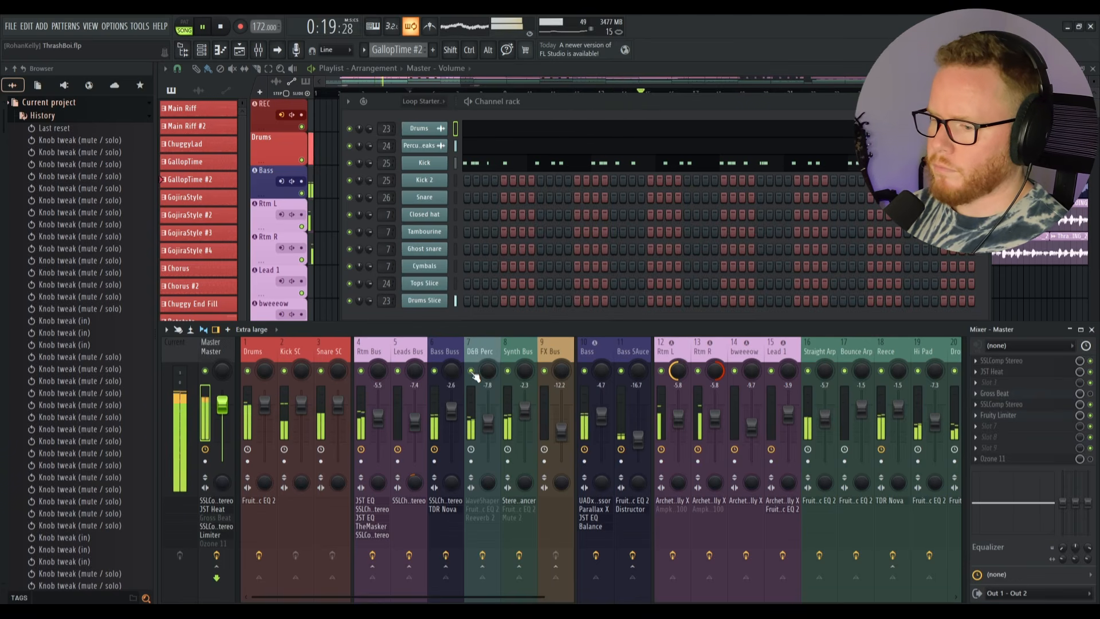
pyautogui.press('space')
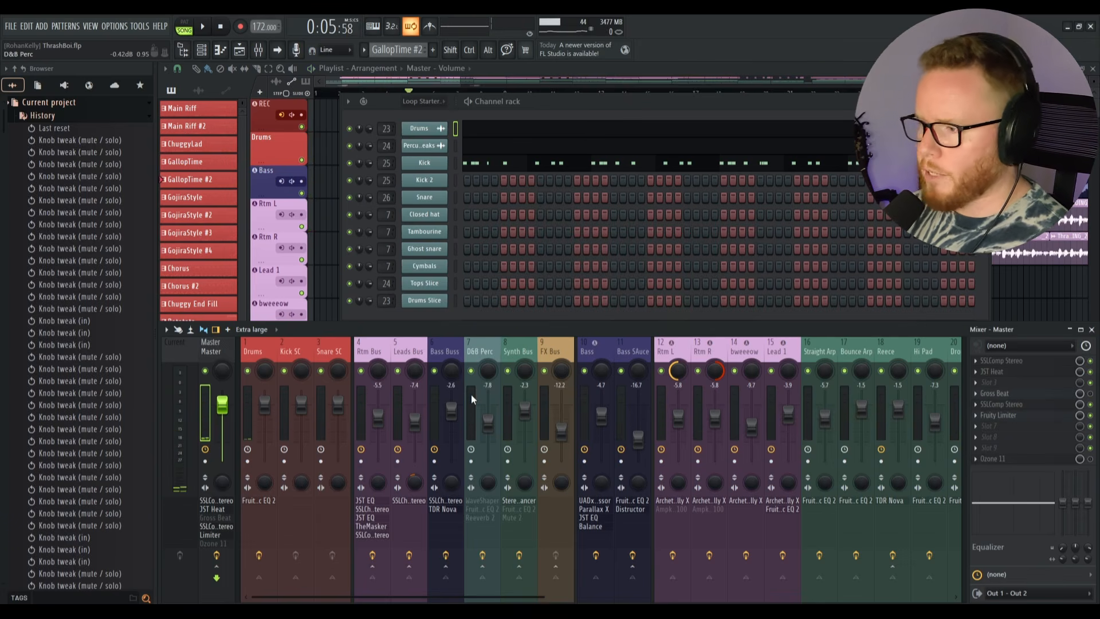
# Step: Play the ChuggyLad section from bar 21 while checking the mixer levels across the tracks, then stop playback
pyautogui.hscroll(8, 485, 513)
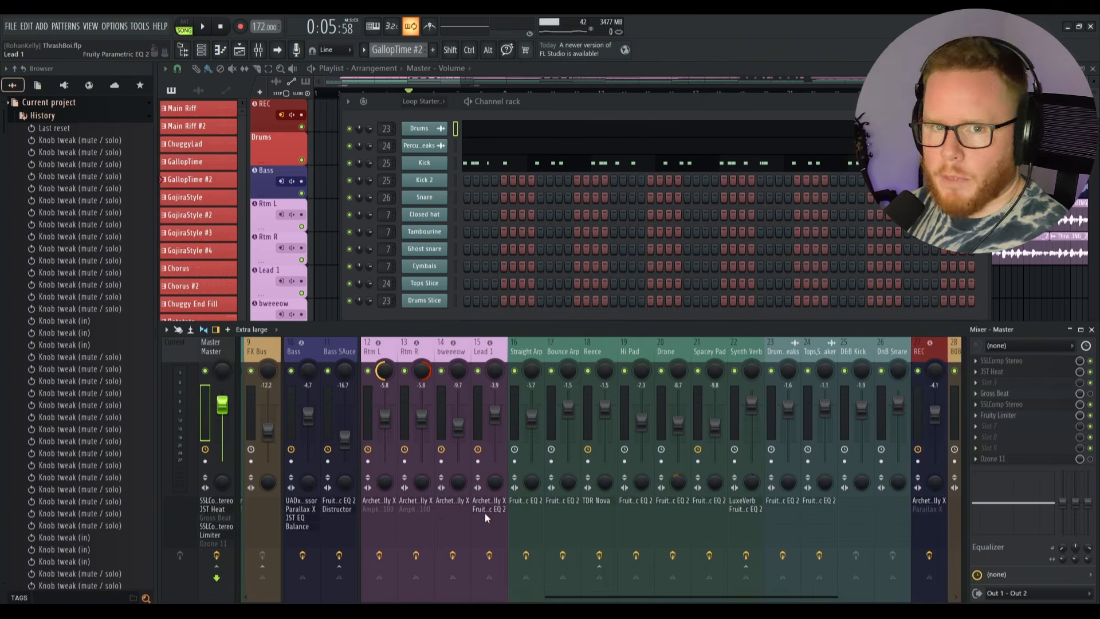
pyautogui.click(807, 68)
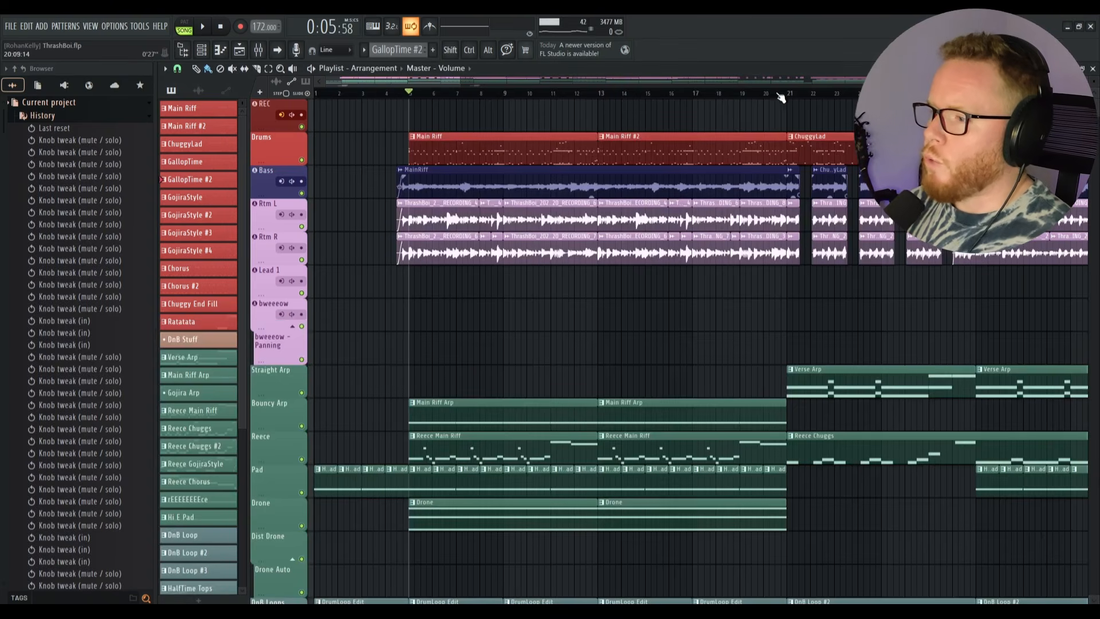
pyautogui.hscroll(4, 801, 77)
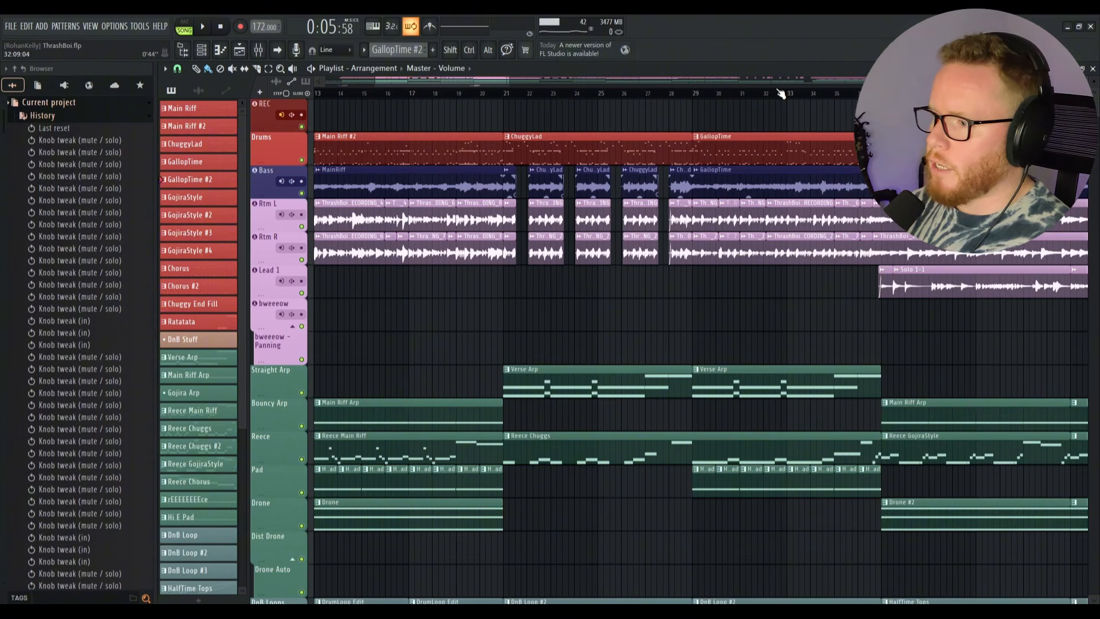
pyautogui.click(505, 94)
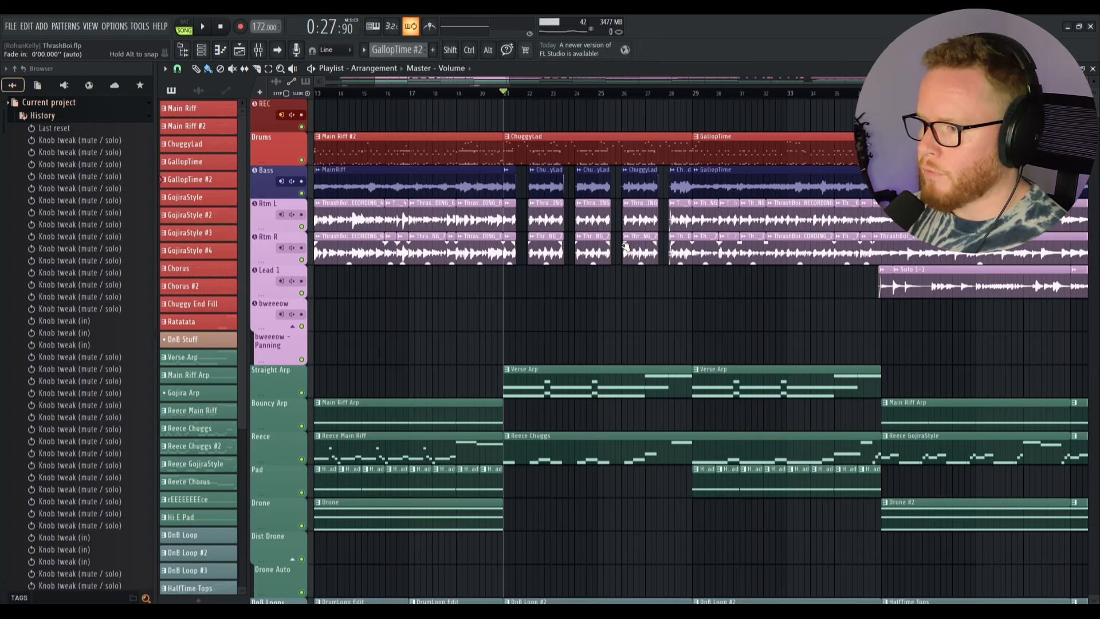
pyautogui.press('space')
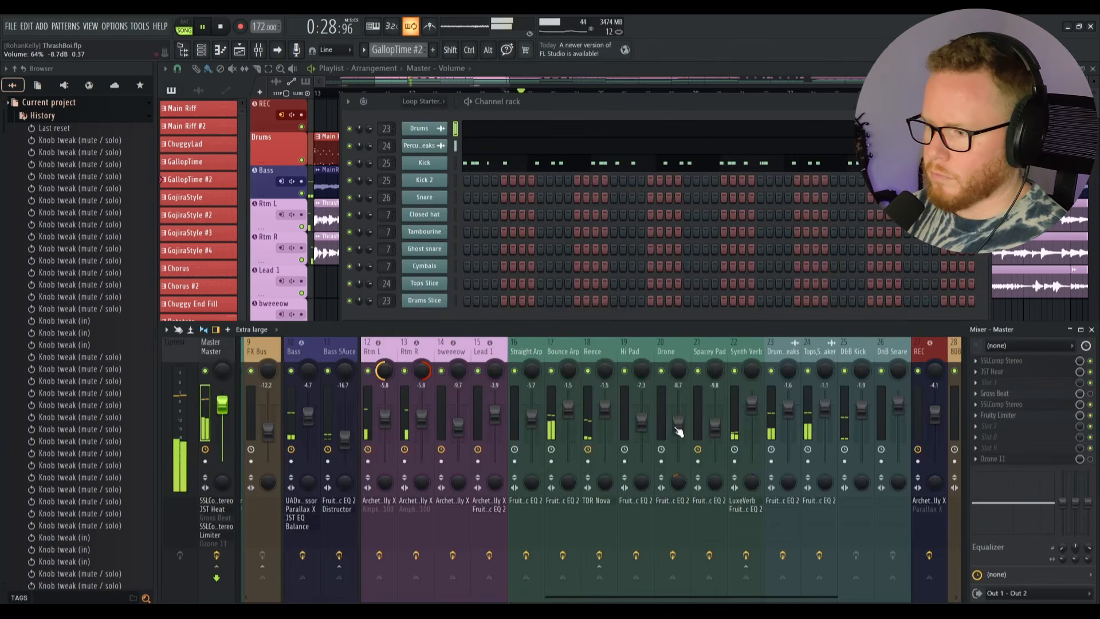
pyautogui.scroll(8, 674, 512)
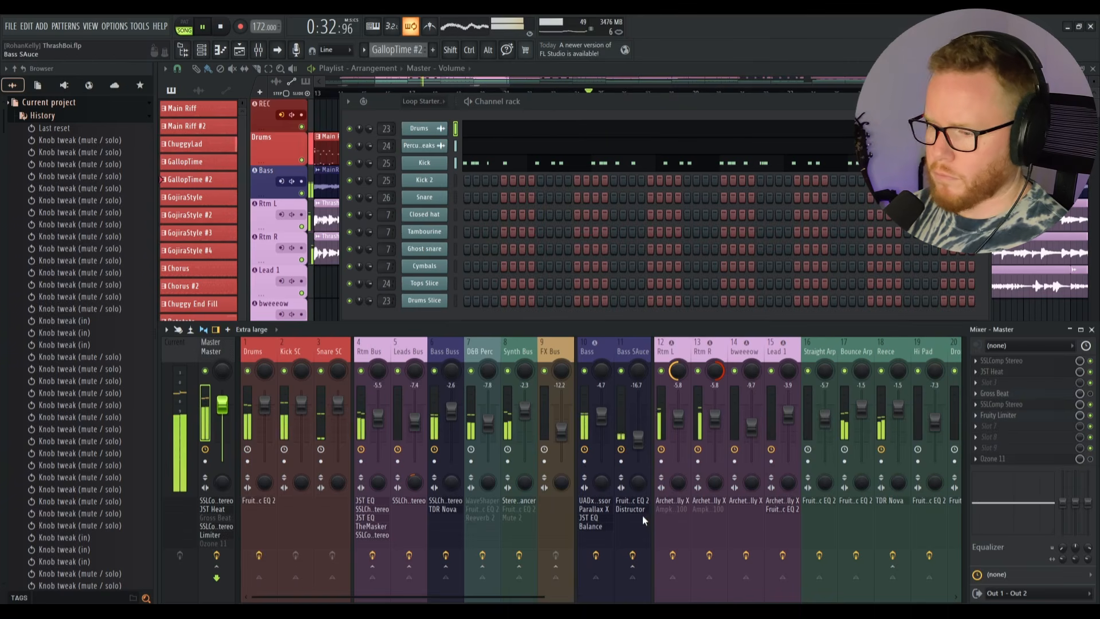
pyautogui.press('space')
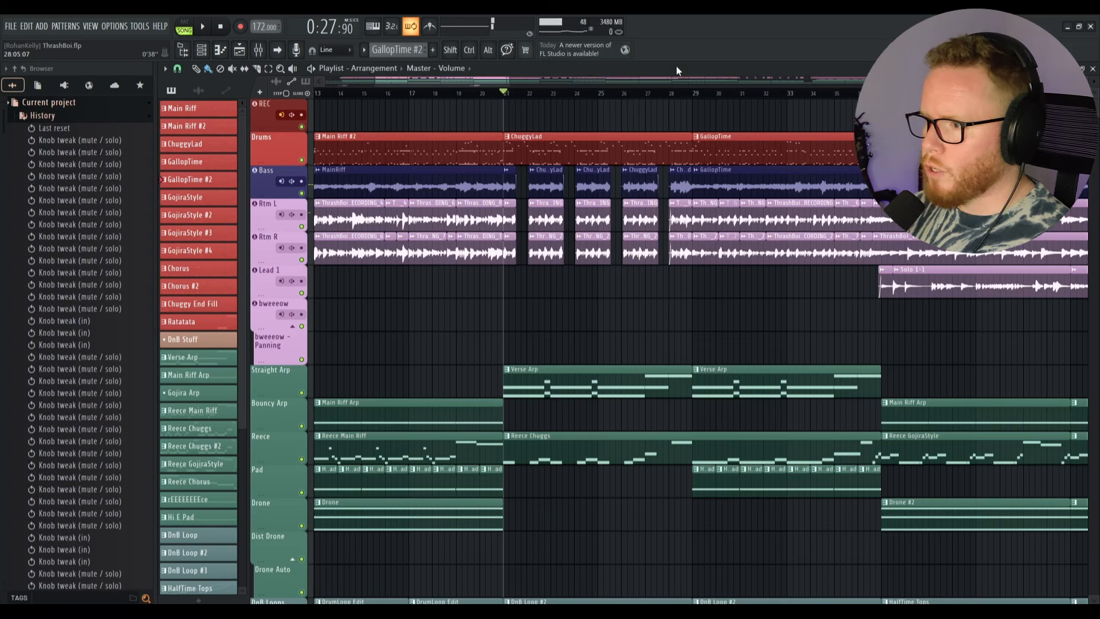
# Step: Play the stripped-back chug section from bar 101 while viewing the DnB Loops track in the playlist, then stop playback
pyautogui.scroll(-7, 691, 82)
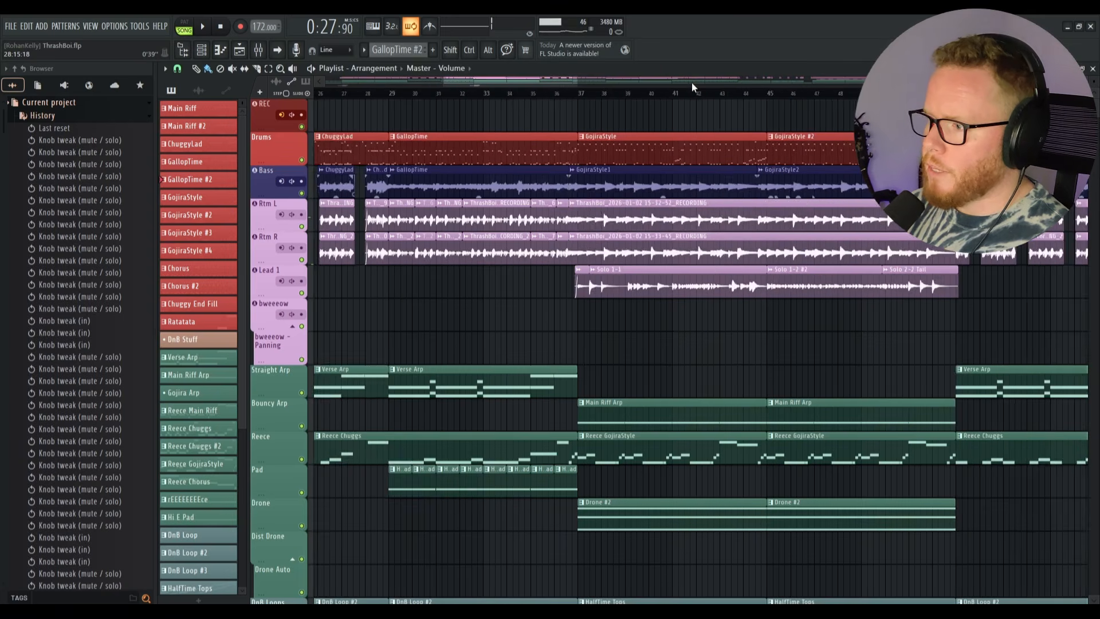
pyautogui.scroll(-12, 692, 83)
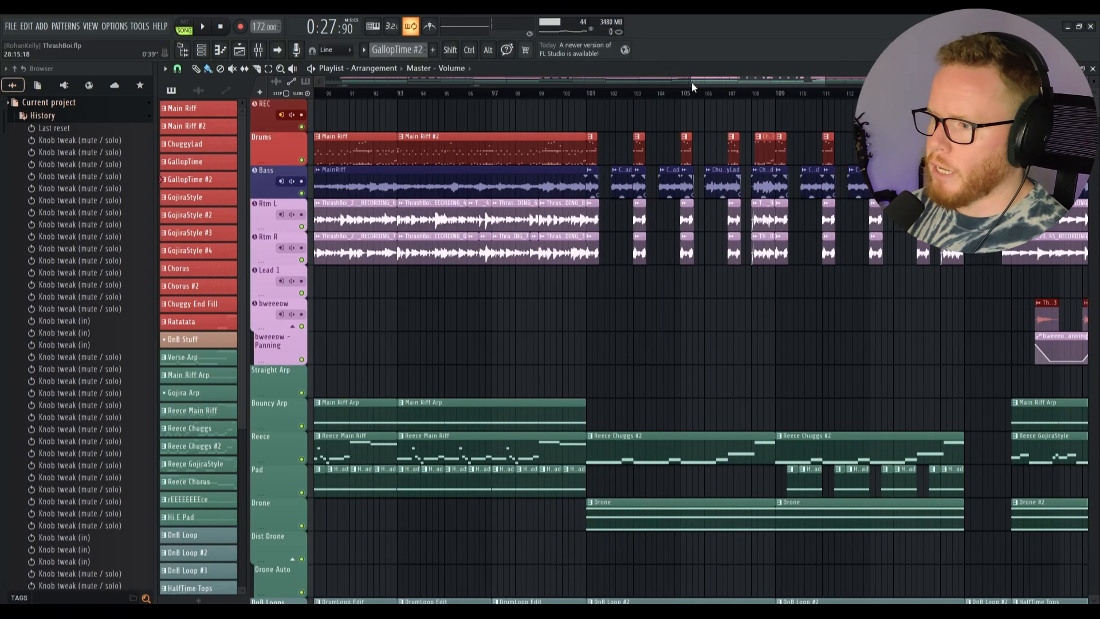
pyautogui.click(586, 106)
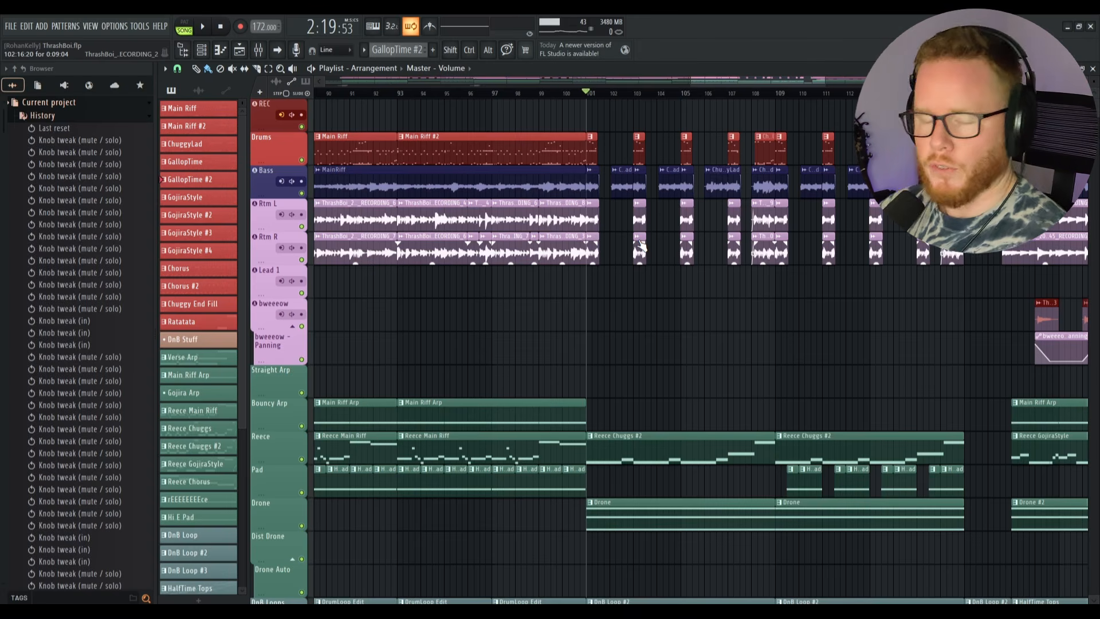
pyautogui.press('space')
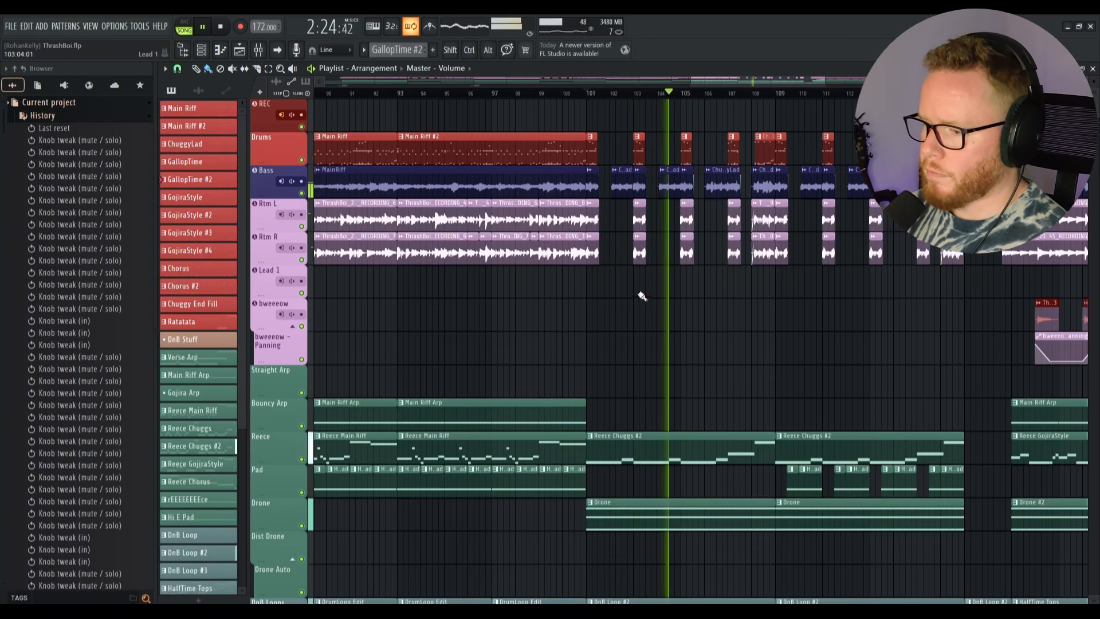
pyautogui.scroll(-2, 644, 295)
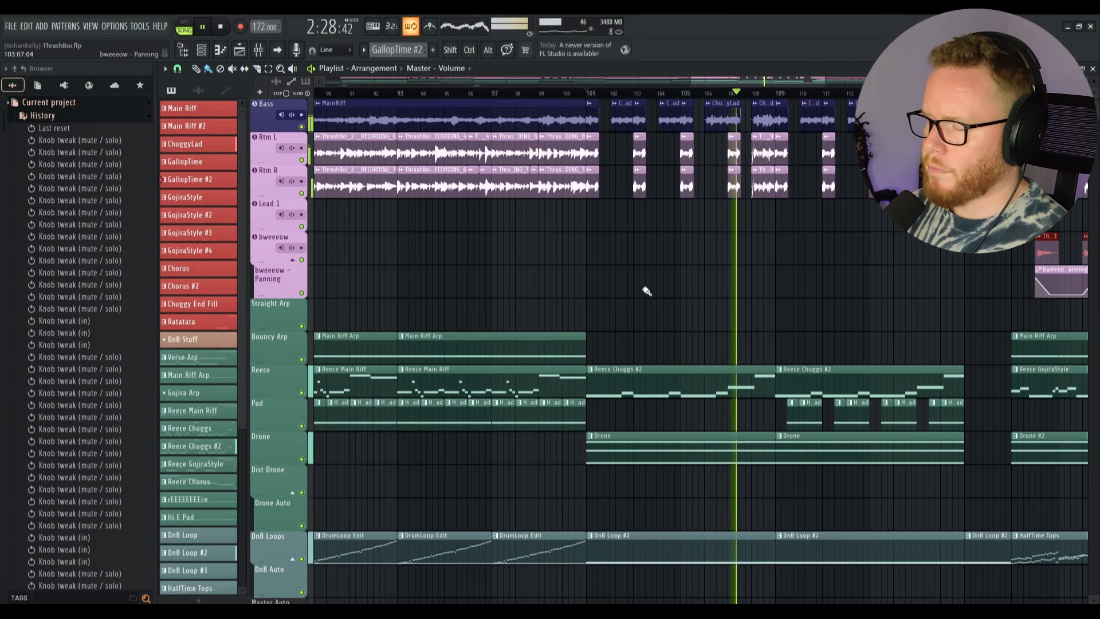
pyautogui.press('space')
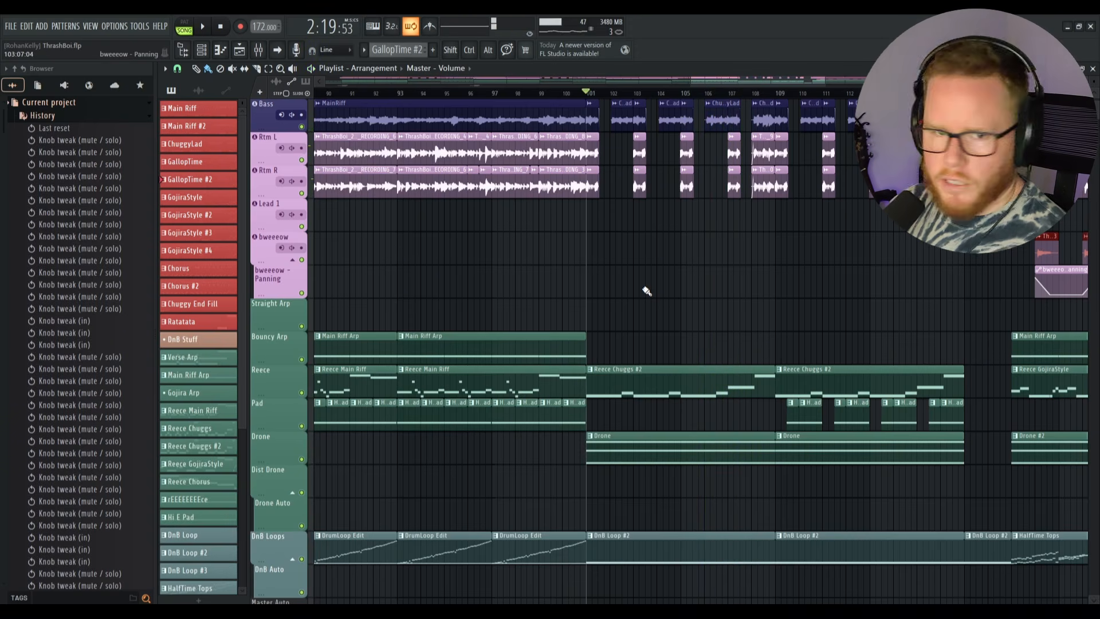
# Step: Return to the song's start, show the channel rack and mixer, and audition the Drums break sample, then close its window
pyautogui.scroll(2, 646, 291)
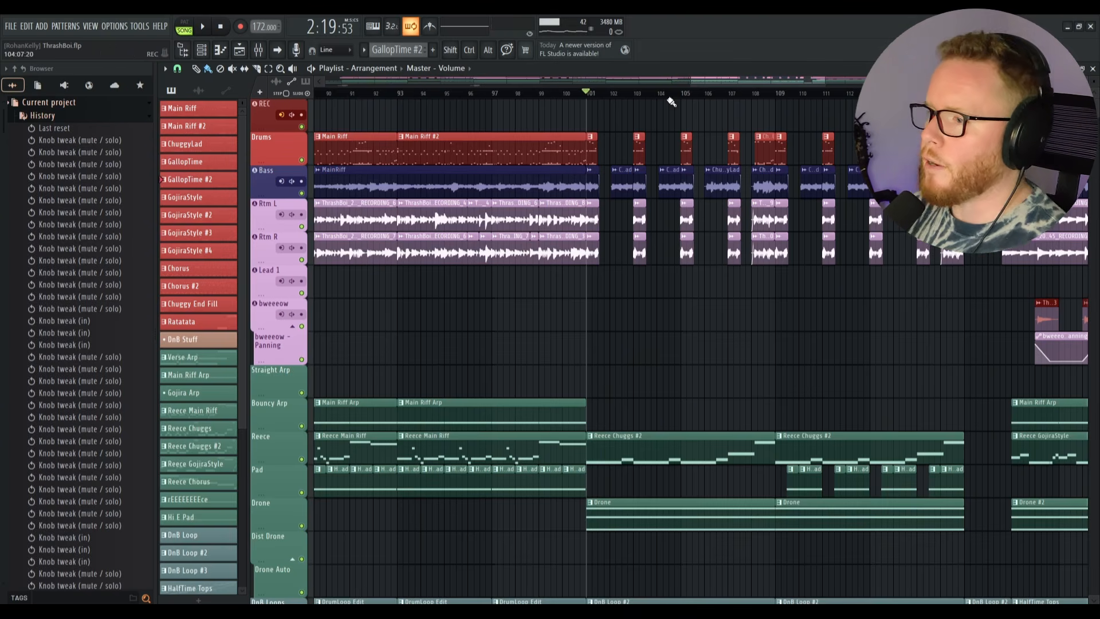
pyautogui.hscroll(-15, 667, 84)
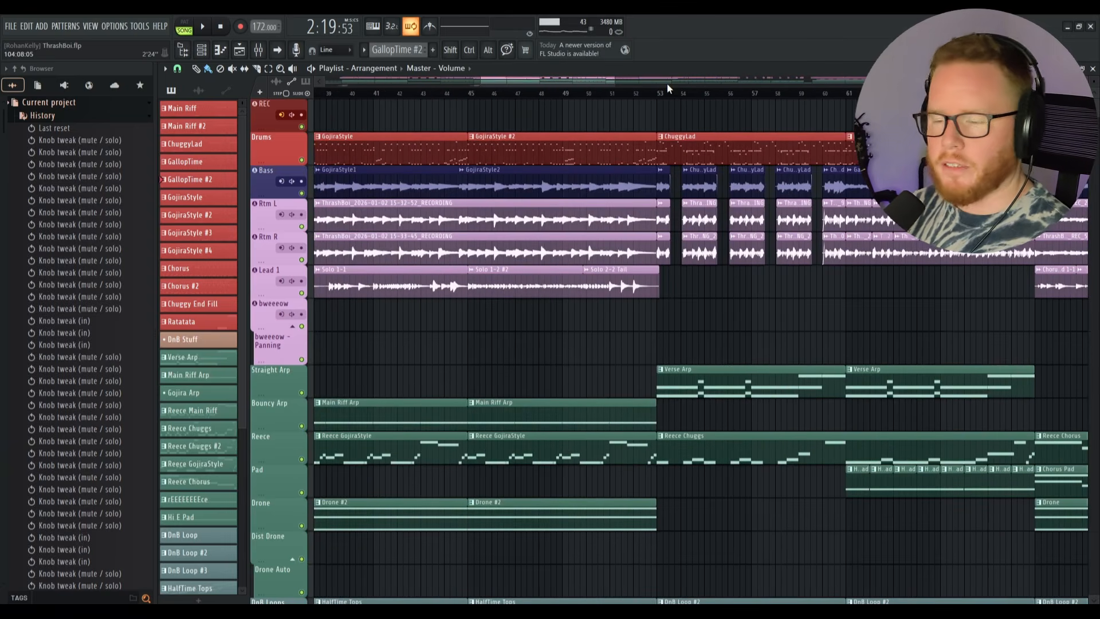
pyautogui.hscroll(-11, 666, 84)
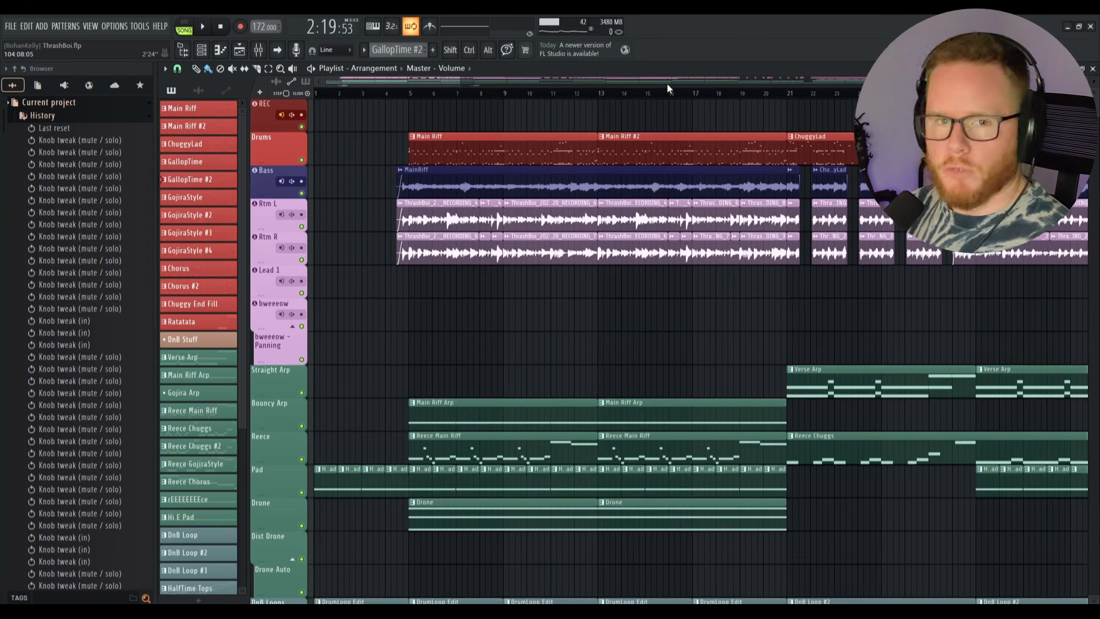
pyautogui.press('F6')
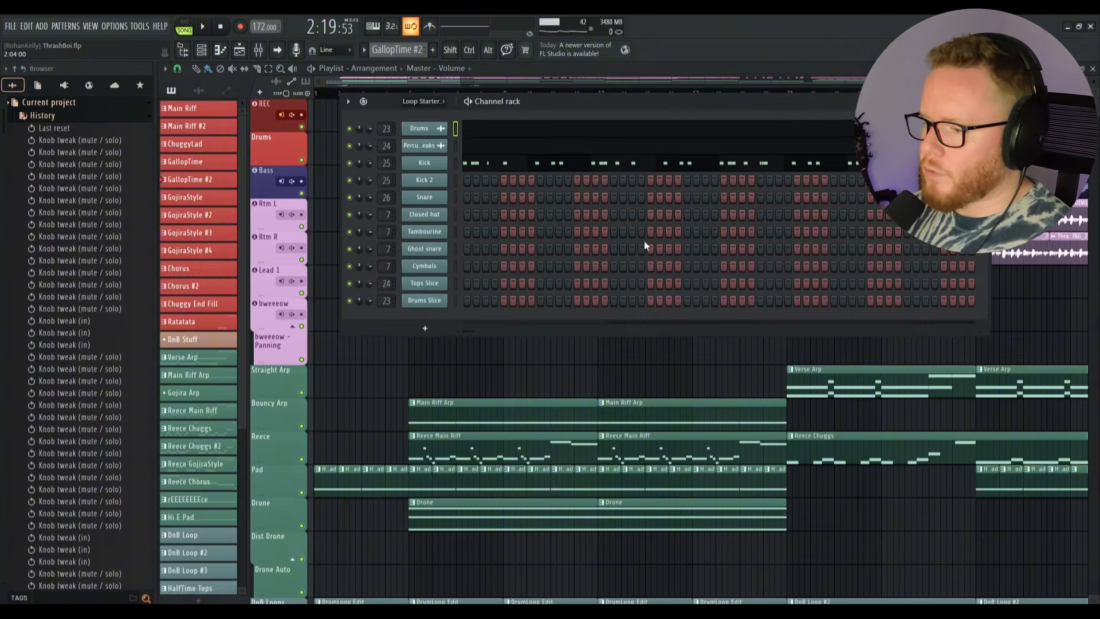
pyautogui.press('F9')
pyautogui.click(419, 128)
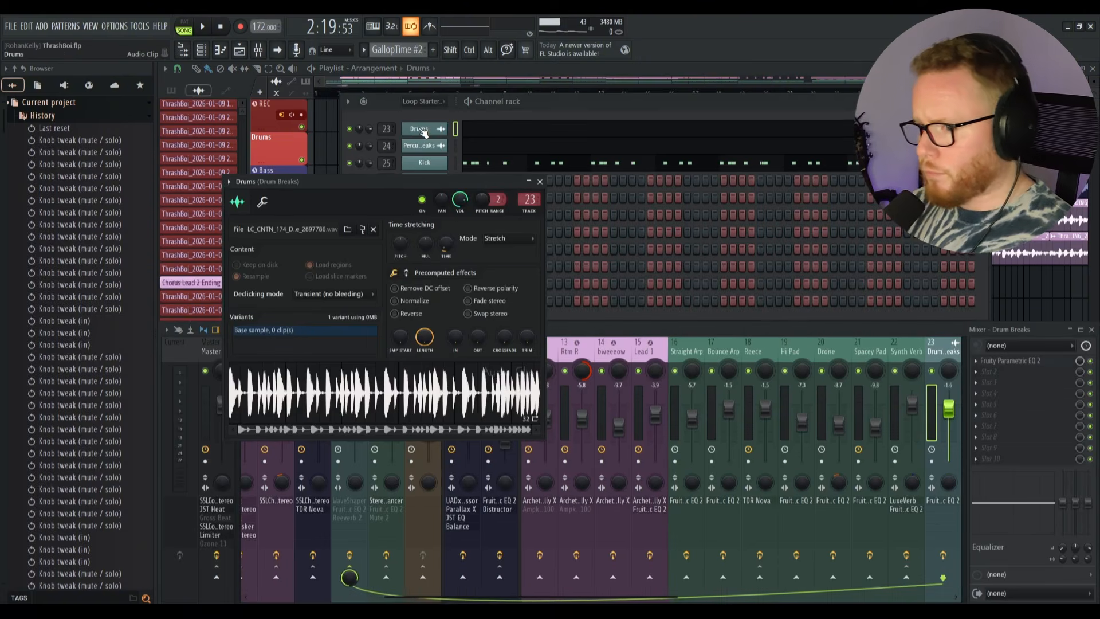
pyautogui.click(302, 392)
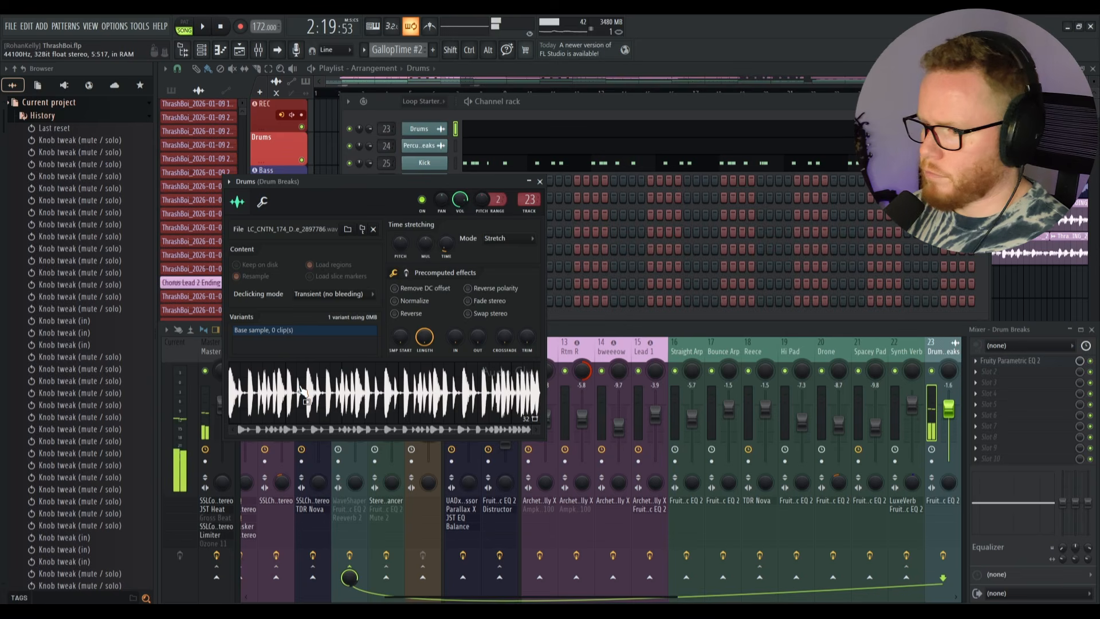
pyautogui.click(540, 181)
# Step: Inspect the Drum Breaks track's Fruity Parametric EQ 2, bypass it, and play the track soloed from bar 101, then stop
pyautogui.click(952, 504)
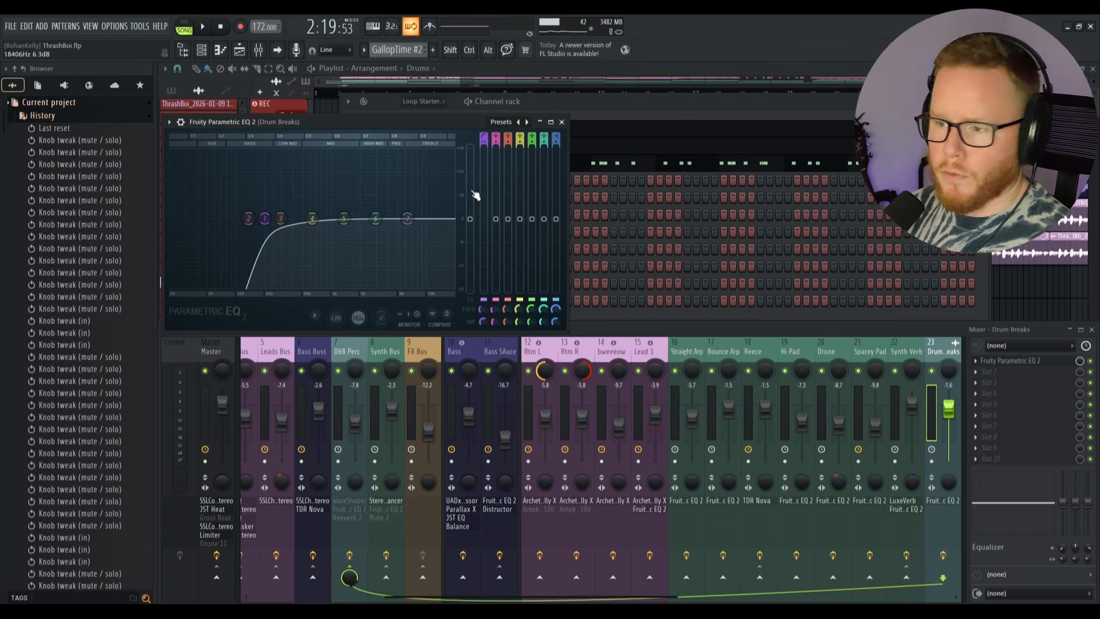
pyautogui.click(561, 121)
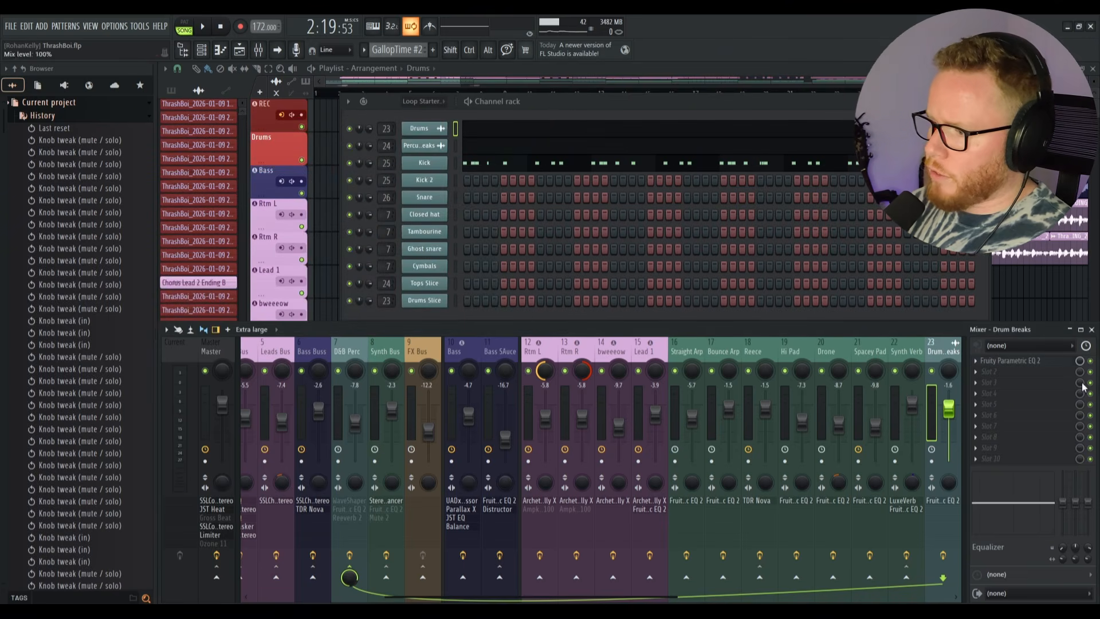
pyautogui.click(1090, 361)
pyautogui.rightClick(932, 372)
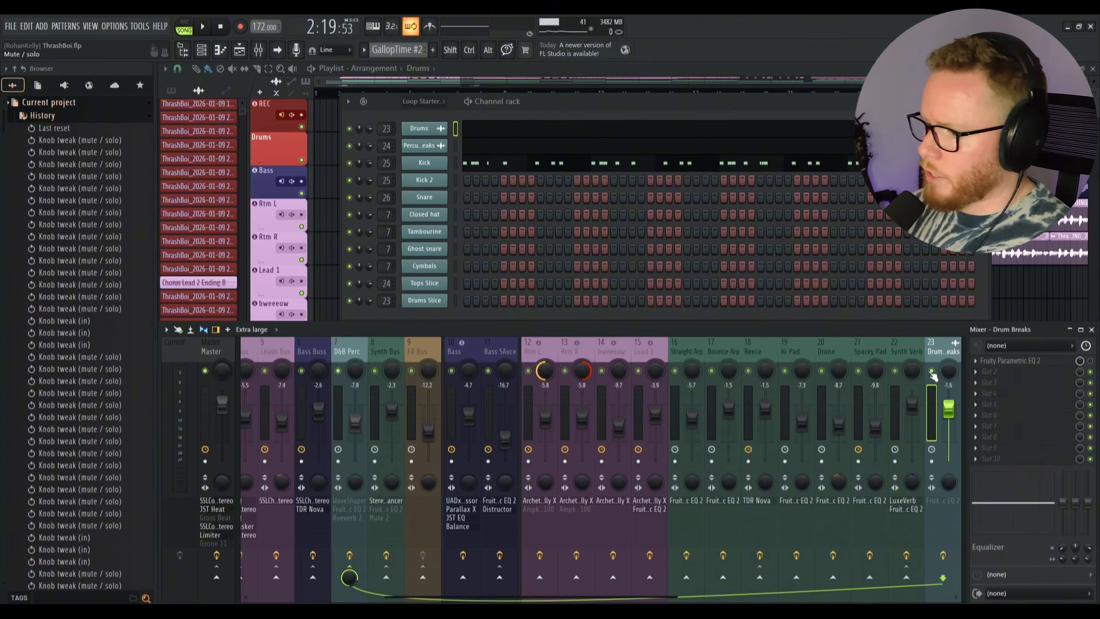
pyautogui.press('space')
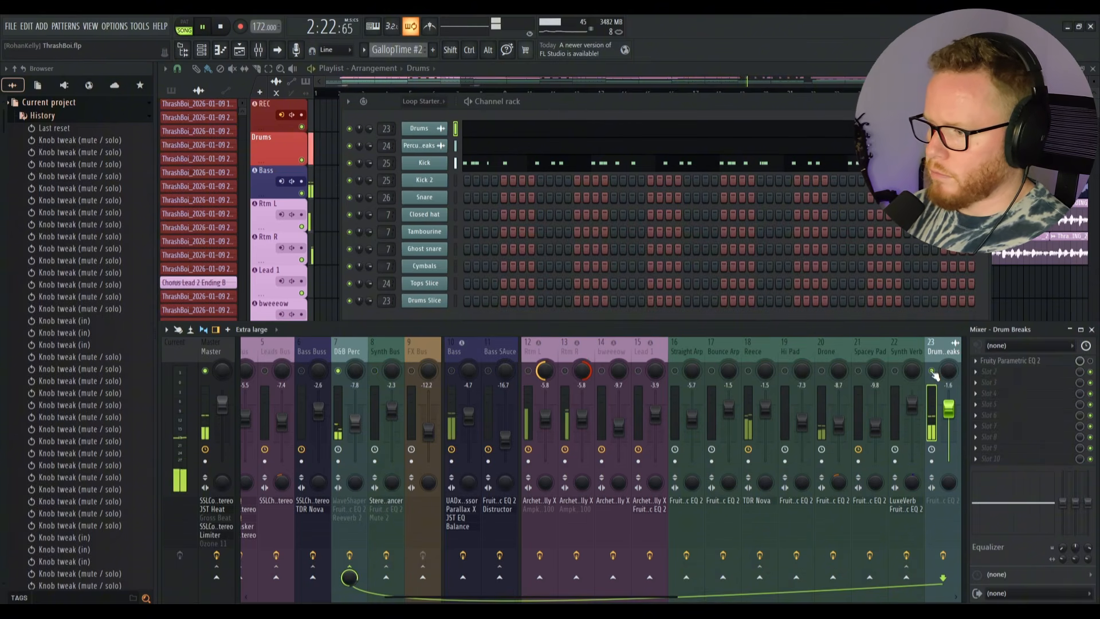
pyautogui.press('space')
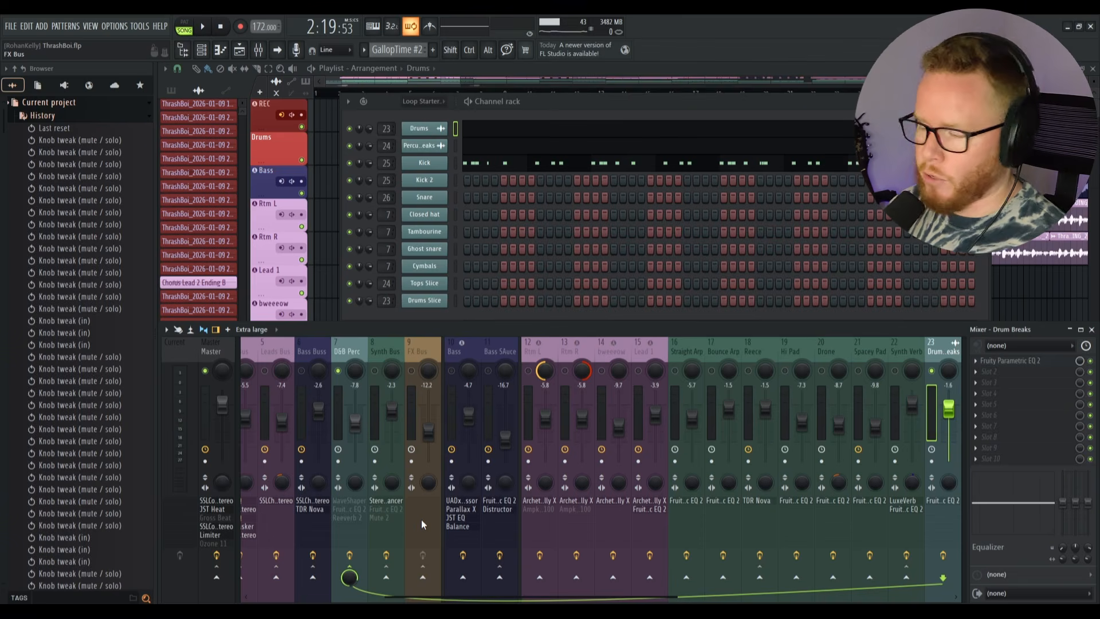
# Step: Solo mixer track 24 with the tops, SFX and shaker, play it from bar 101, then stop playback
pyautogui.scroll(-6, 791, 508)
pyautogui.rightClick(748, 371)
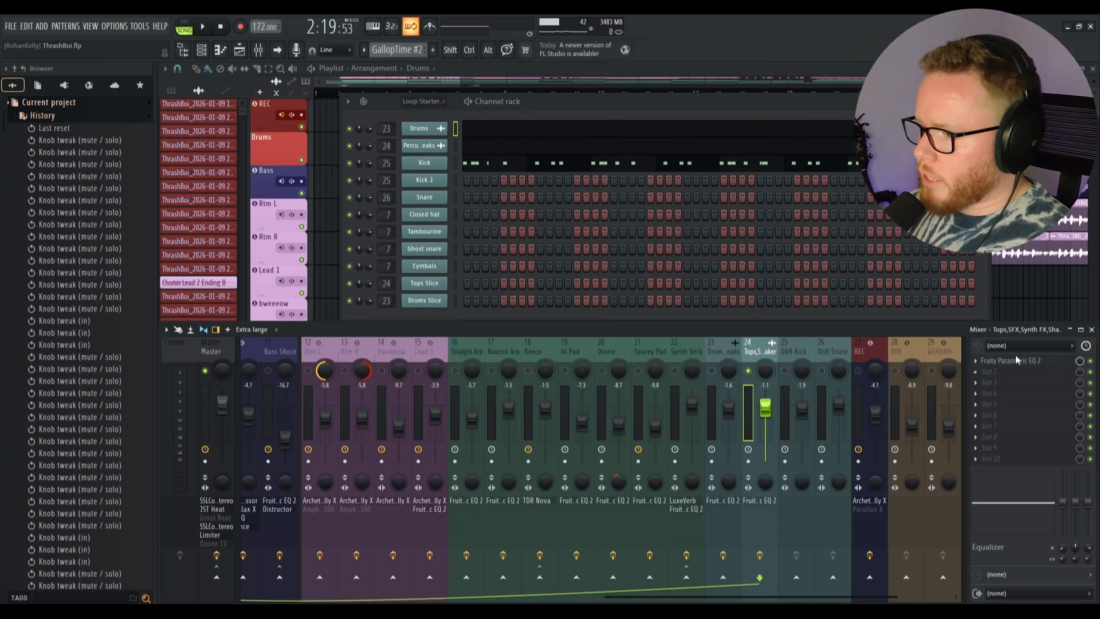
pyautogui.press('space')
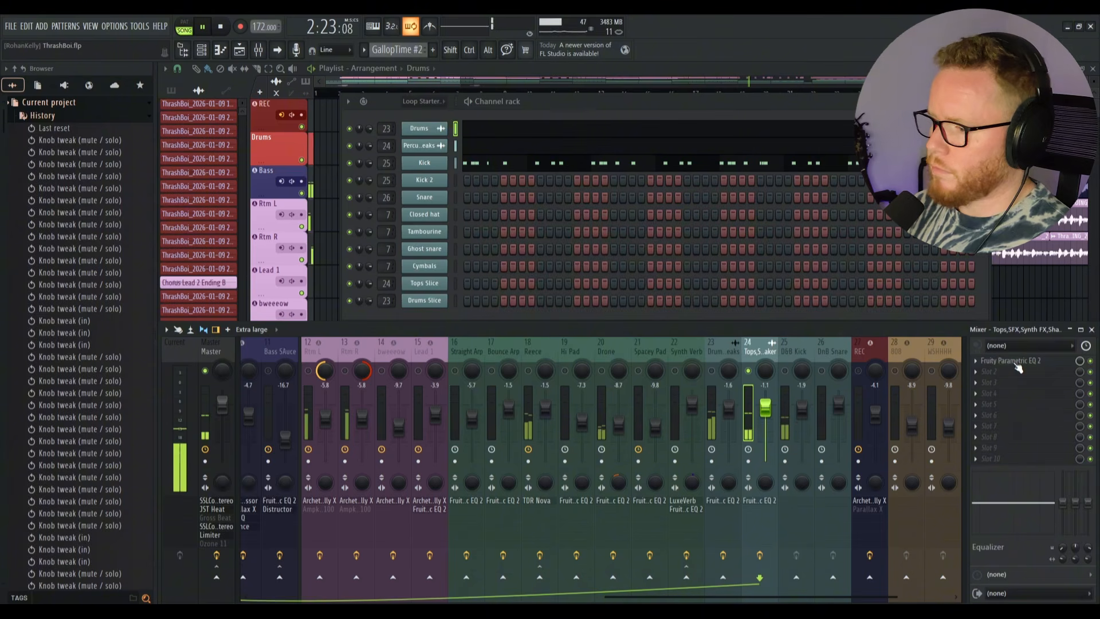
pyautogui.press('space')
# Step: Open track 24's Fruity Parametric EQ 2 and play the section with the EQ bypassed and re-enabled to compare, then close it
pyautogui.click(1017, 365)
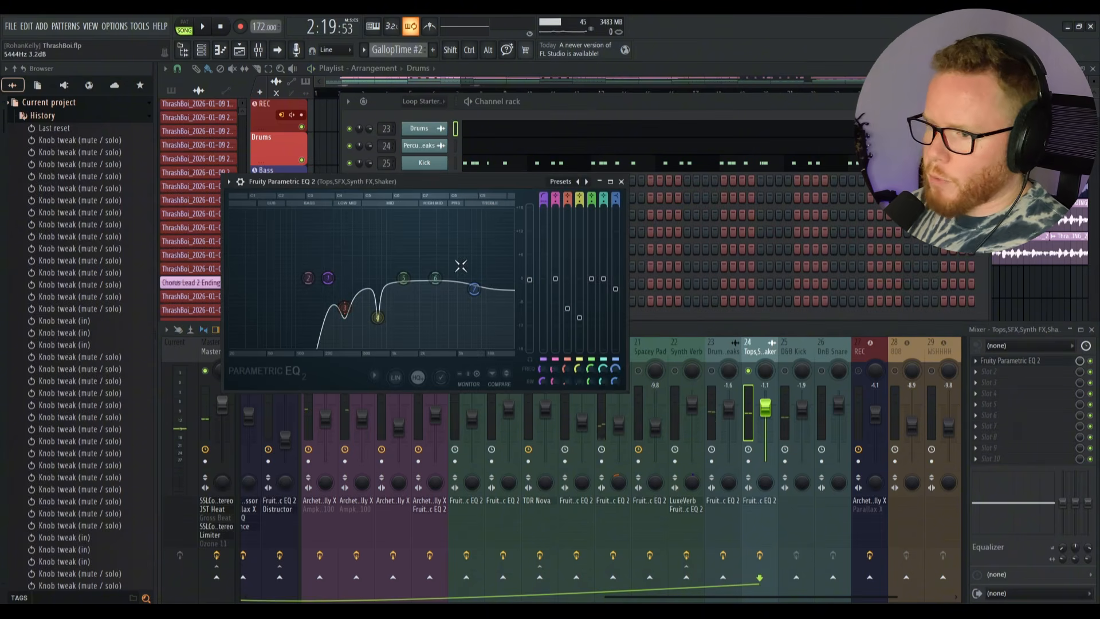
pyautogui.moveTo(431, 188); pyautogui.dragTo(501, 137)
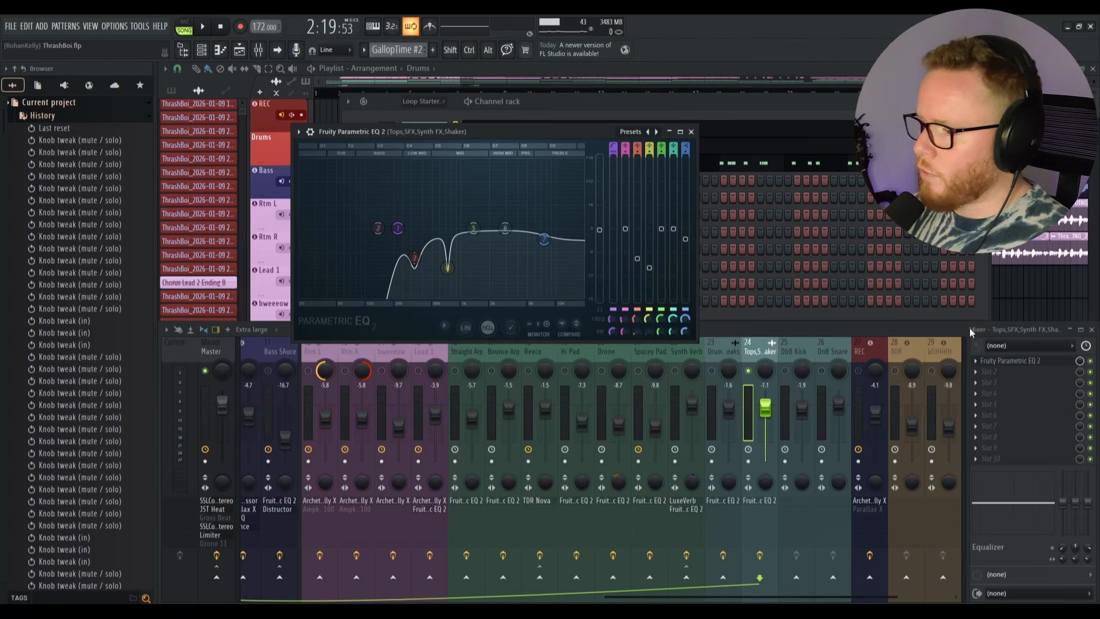
pyautogui.click(1091, 361)
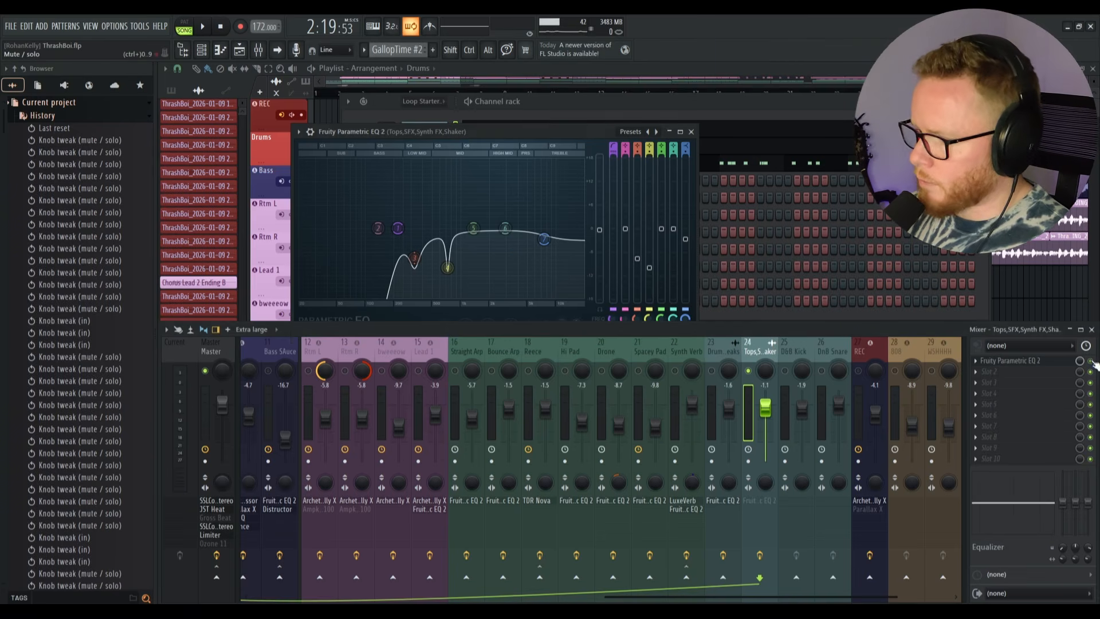
pyautogui.press('space')
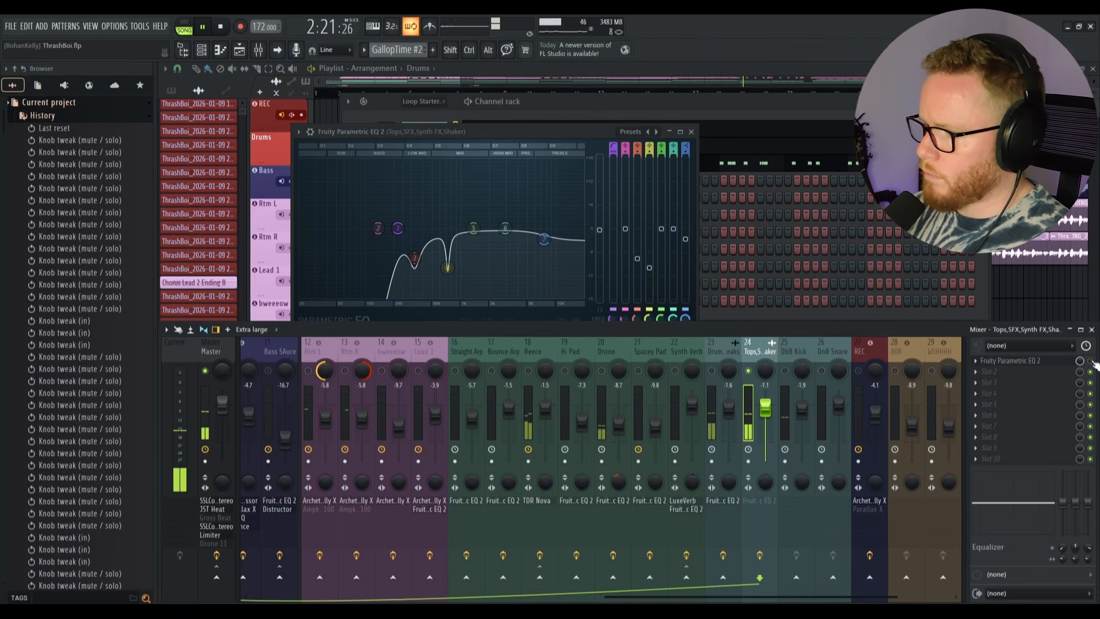
pyautogui.press('space')
pyautogui.click(1093, 363)
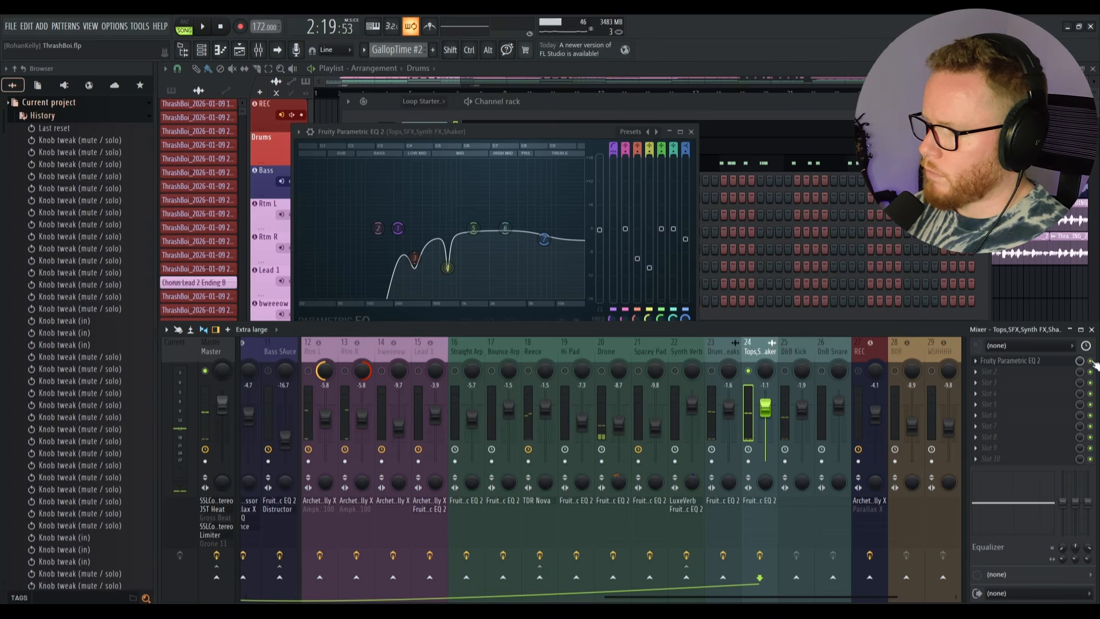
pyautogui.press('space')
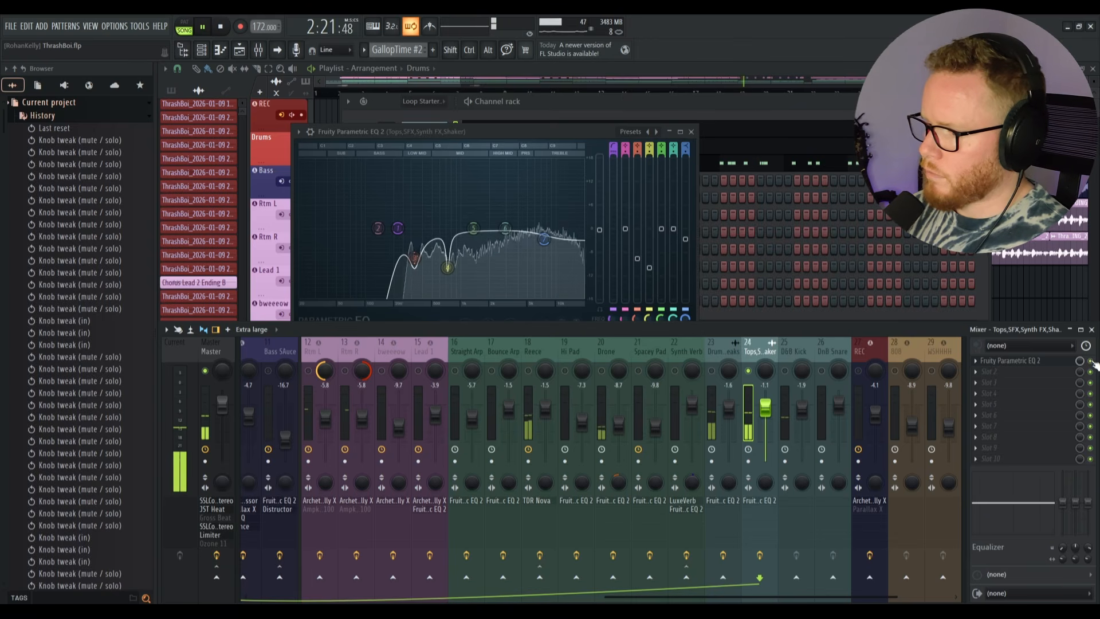
pyautogui.press('space')
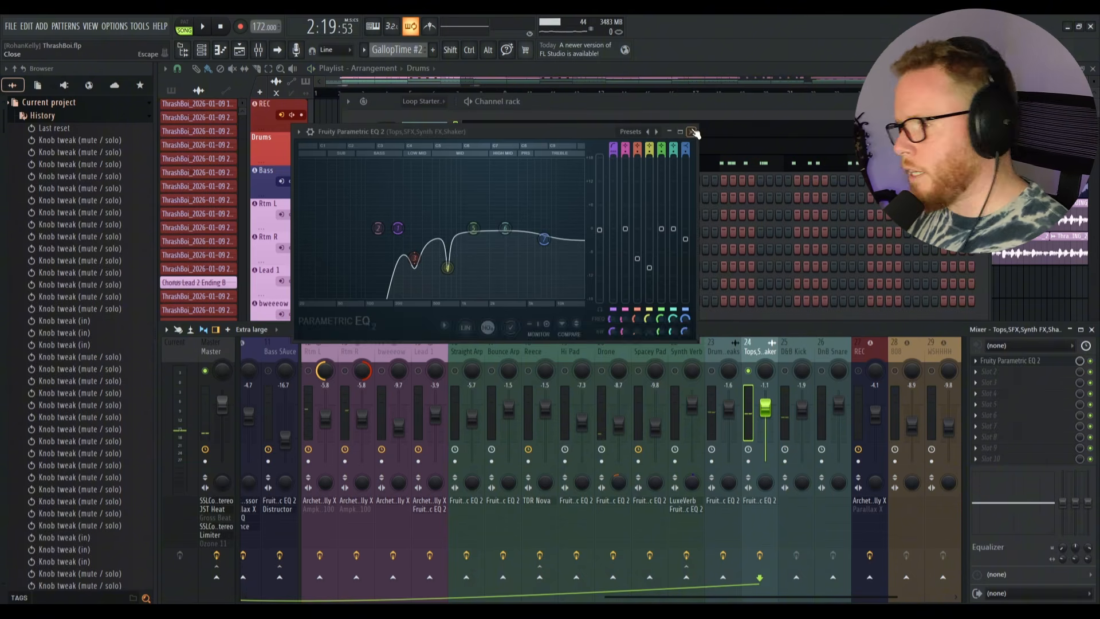
pyautogui.click(692, 131)
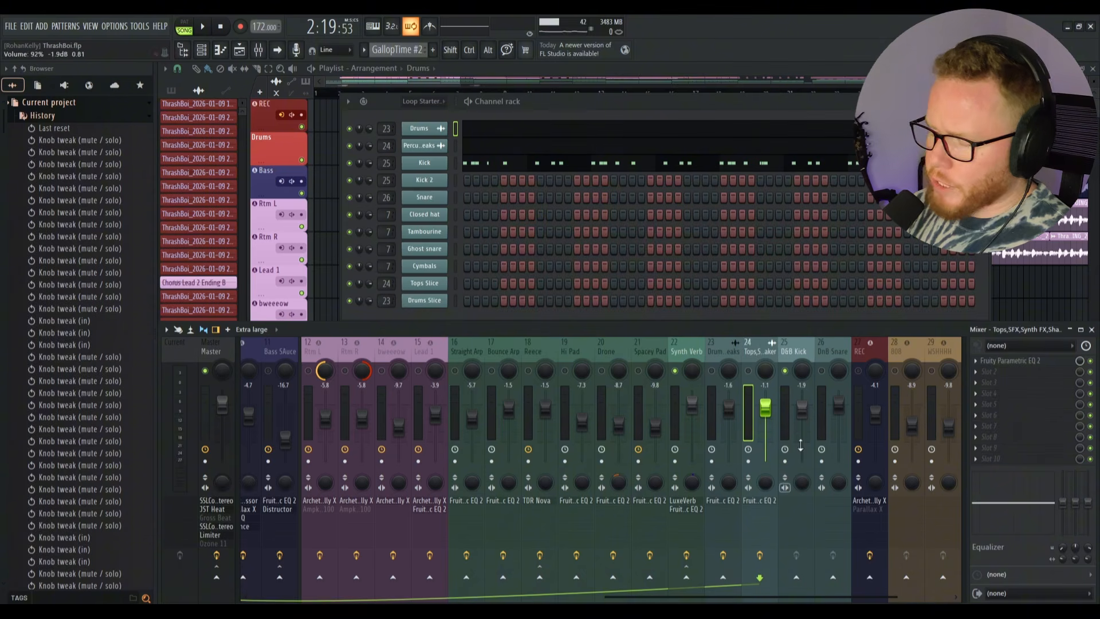
# Step: Select the D&B Kick mixer track and play the soloed percussion section from bar 101, then stop playback
pyautogui.click(788, 429)
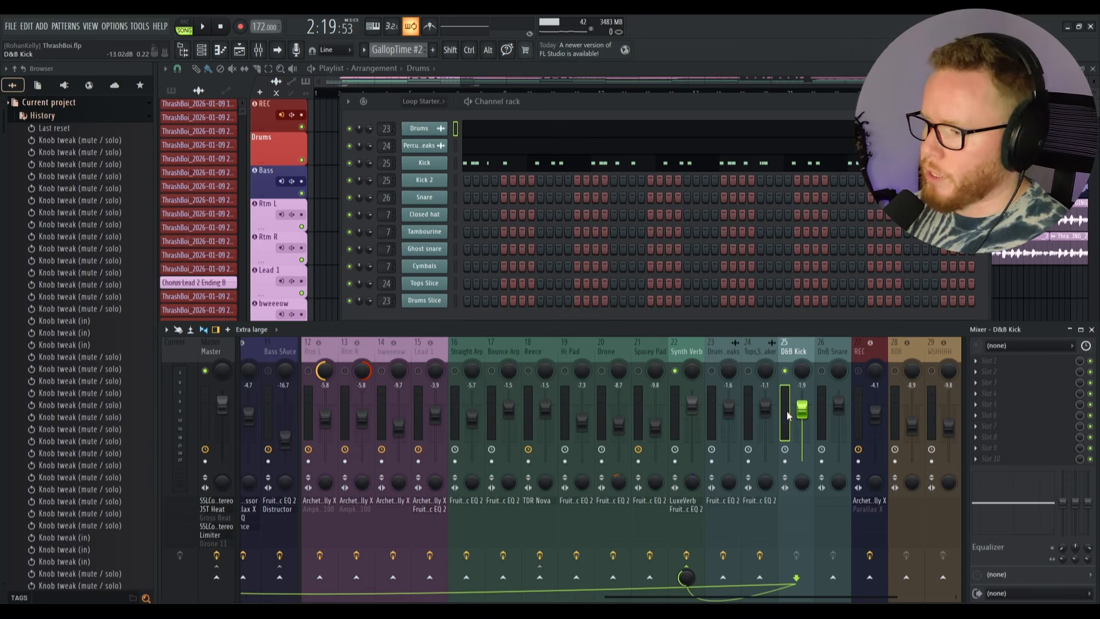
pyautogui.press('space')
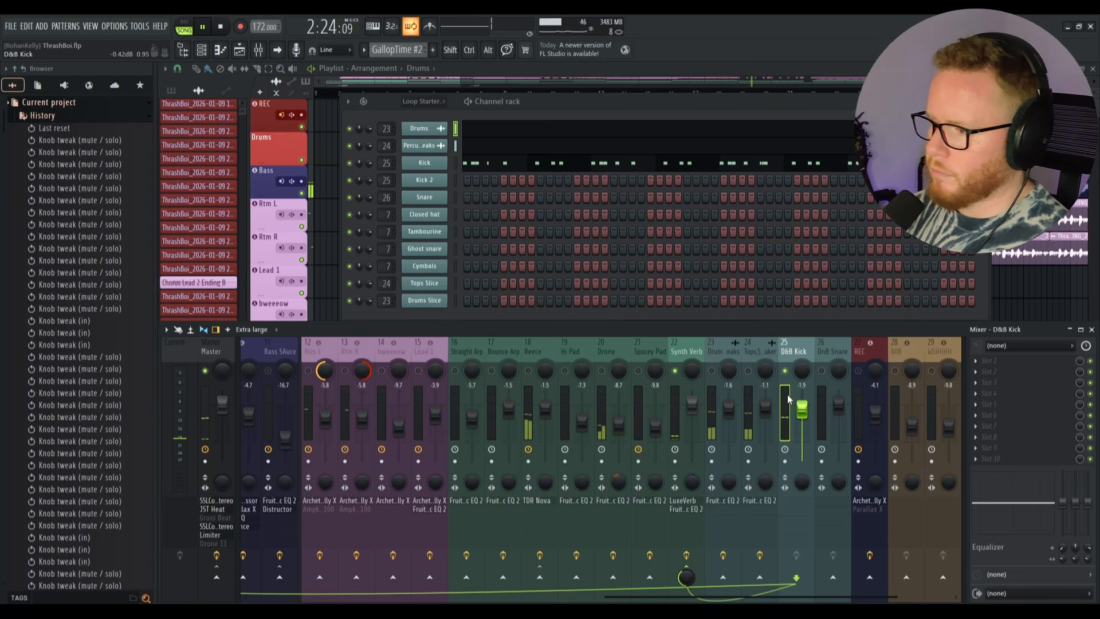
pyautogui.press('space')
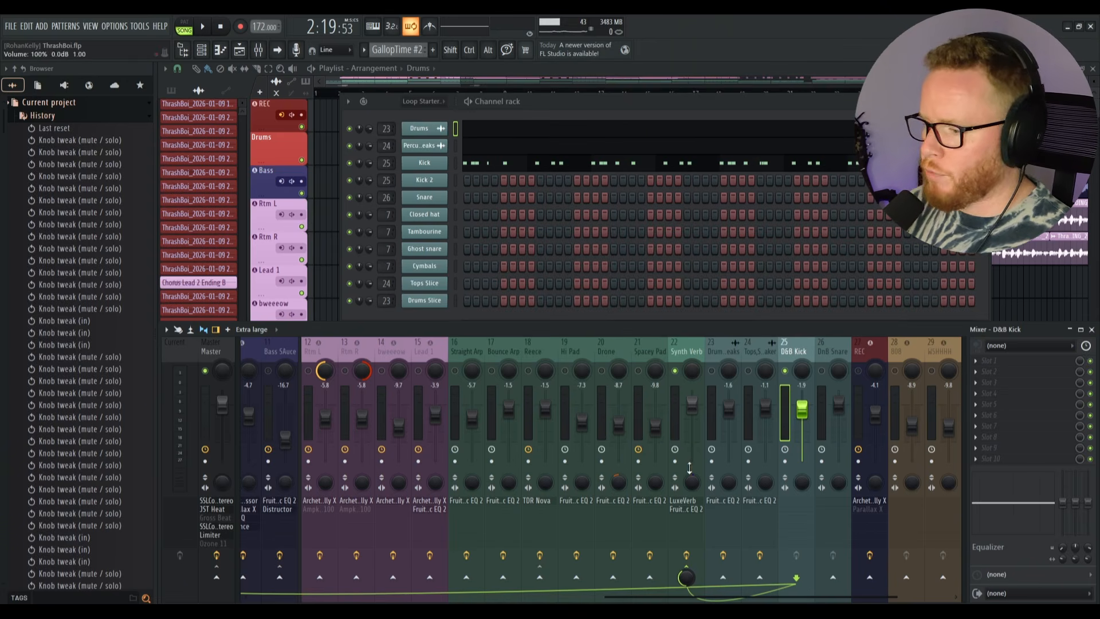
# Step: Close the open windows and place the playhead at bar 134, where the DnB Crunchy On/Off automation clip starts
pyautogui.scroll(5, 663, 517)
pyautogui.scroll(-5, 664, 517)
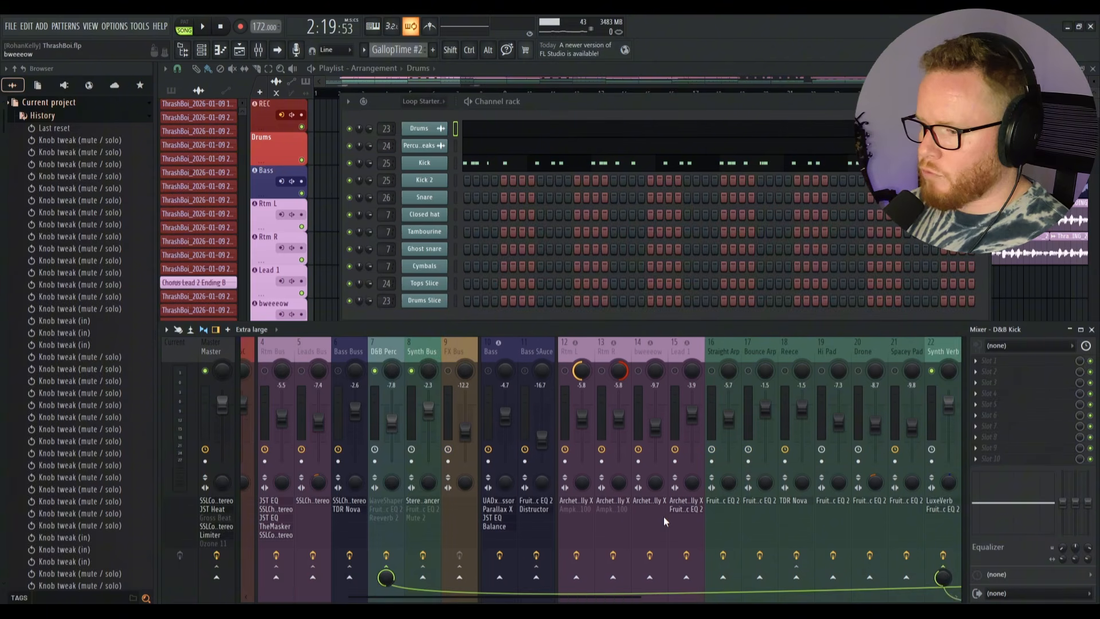
pyautogui.scroll(6, 663, 516)
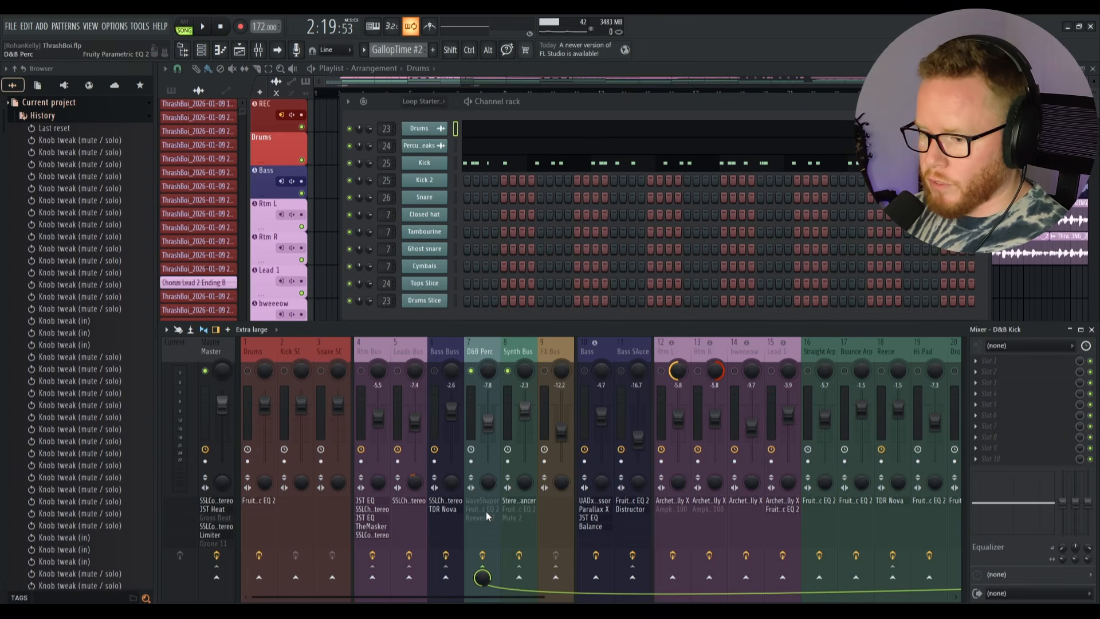
pyautogui.press('F12')
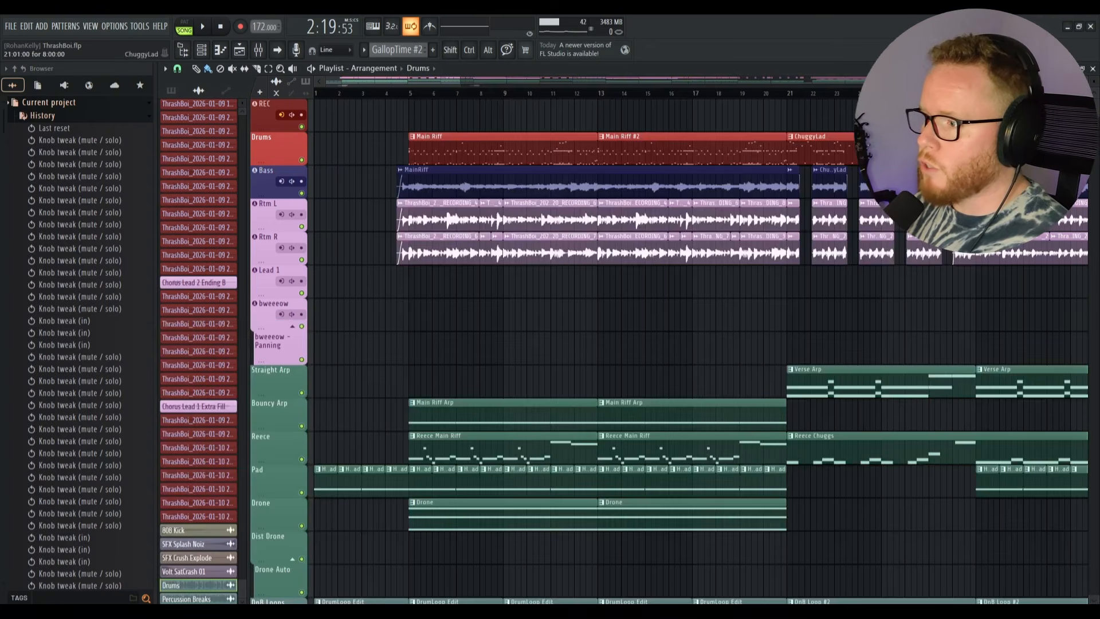
pyautogui.scroll(-4, 853, 298)
pyautogui.scroll(4, 816, 294)
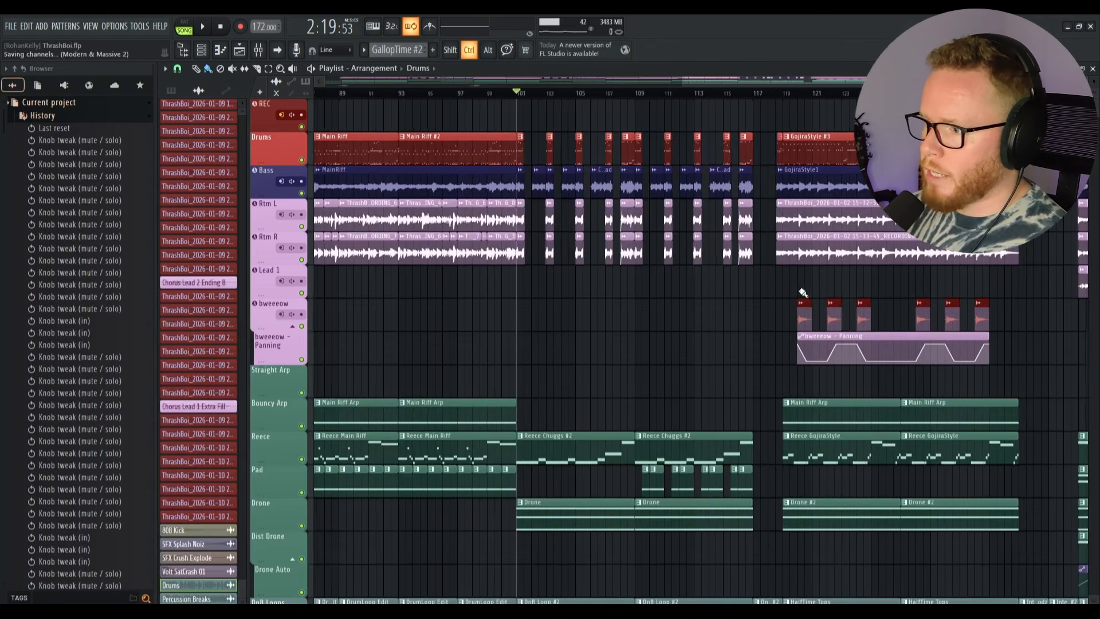
pyautogui.scroll(-3, 850, 291)
pyautogui.scroll(5, 852, 291)
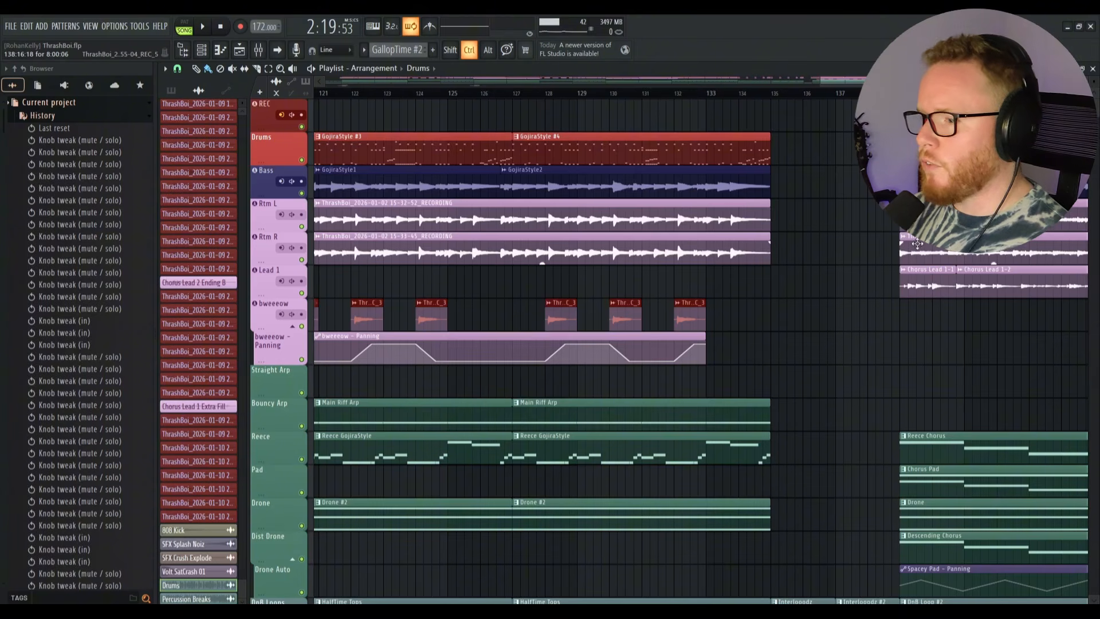
pyautogui.click(740, 96)
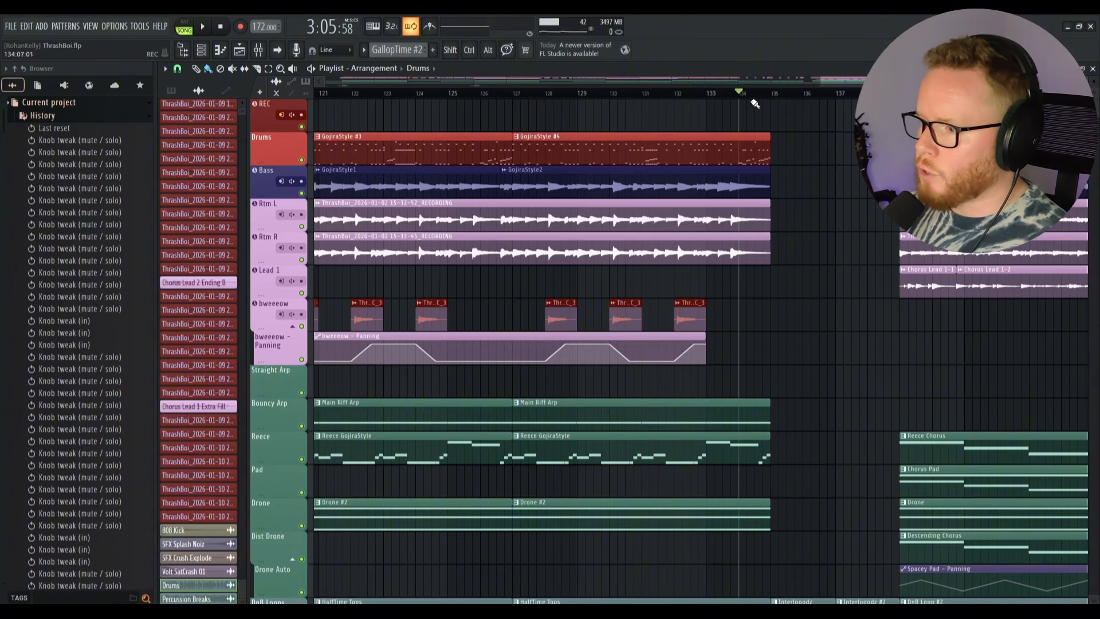
pyautogui.scroll(-3, 804, 286)
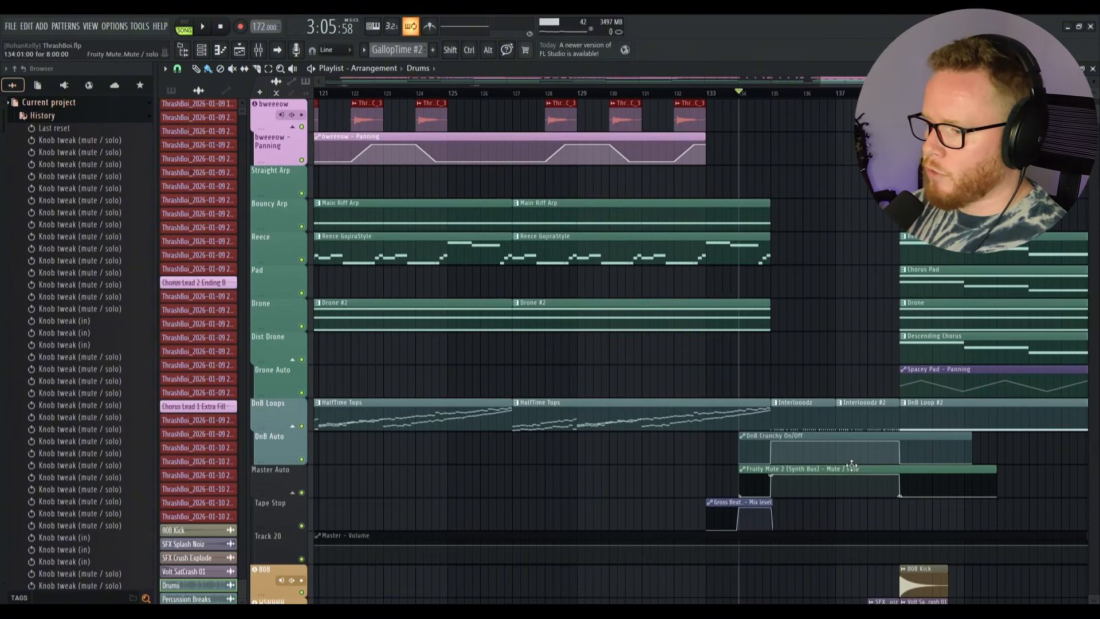
# Step: Show the channel rack and mixer, and lay out the D&B Perc bus's Fruity WaveShaper, Fruity Parametric EQ 2 and Fruity Reeverb 2 windows
pyautogui.press('F6')
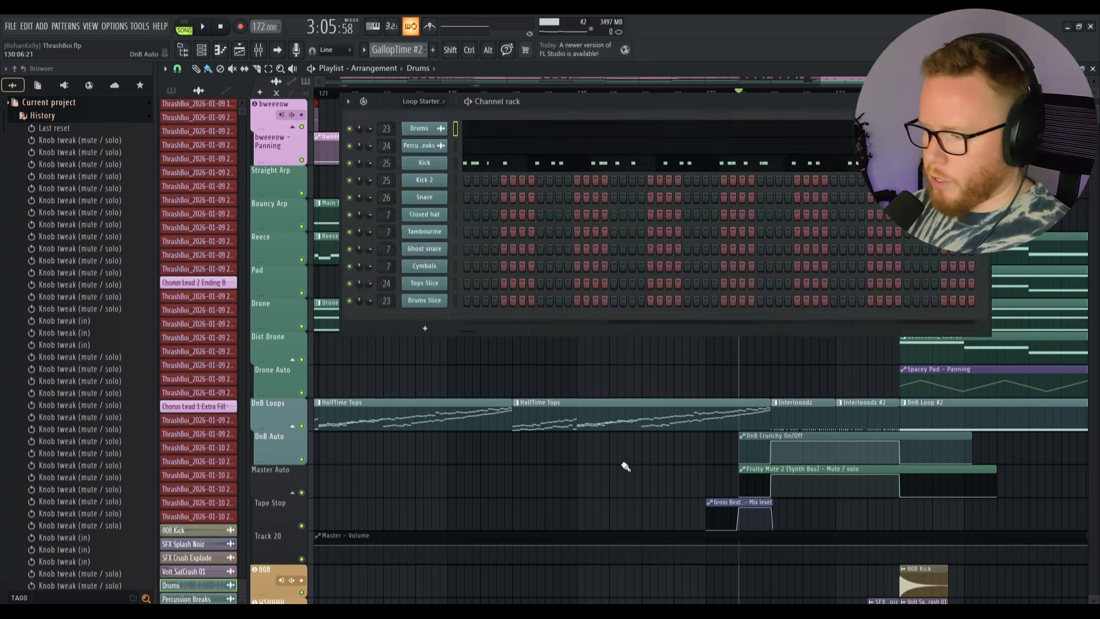
pyautogui.press('F9')
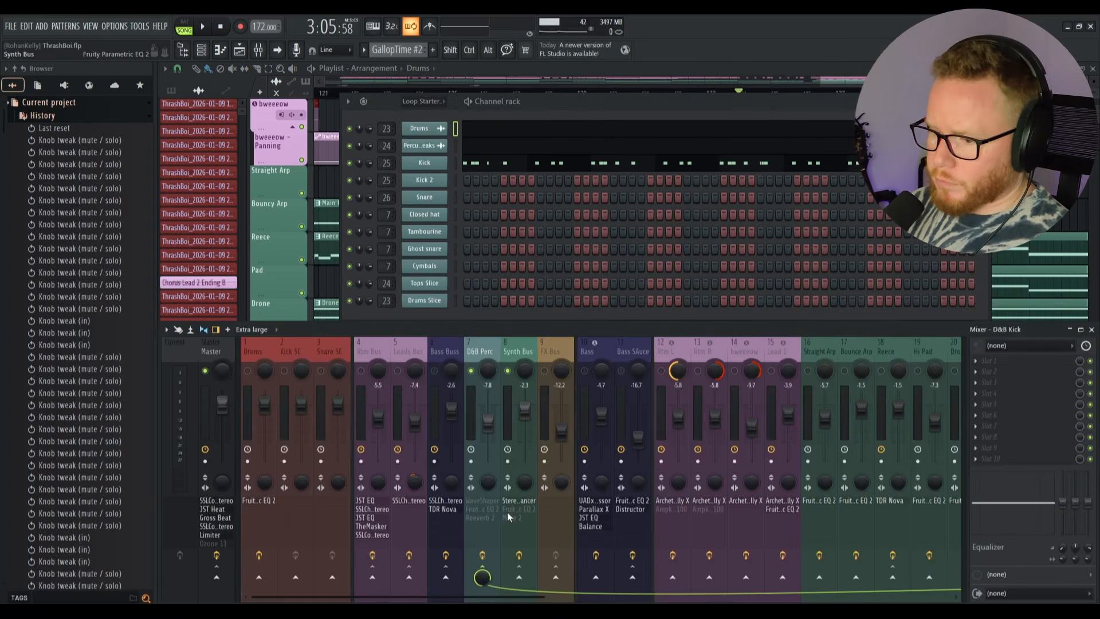
pyautogui.click(480, 500)
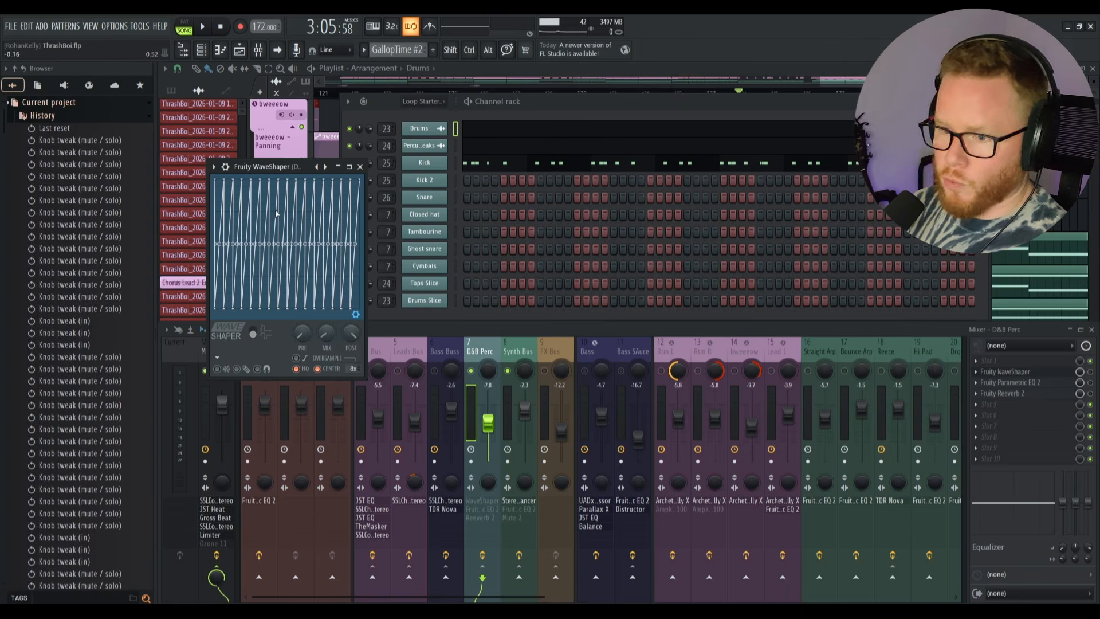
pyautogui.click(489, 507)
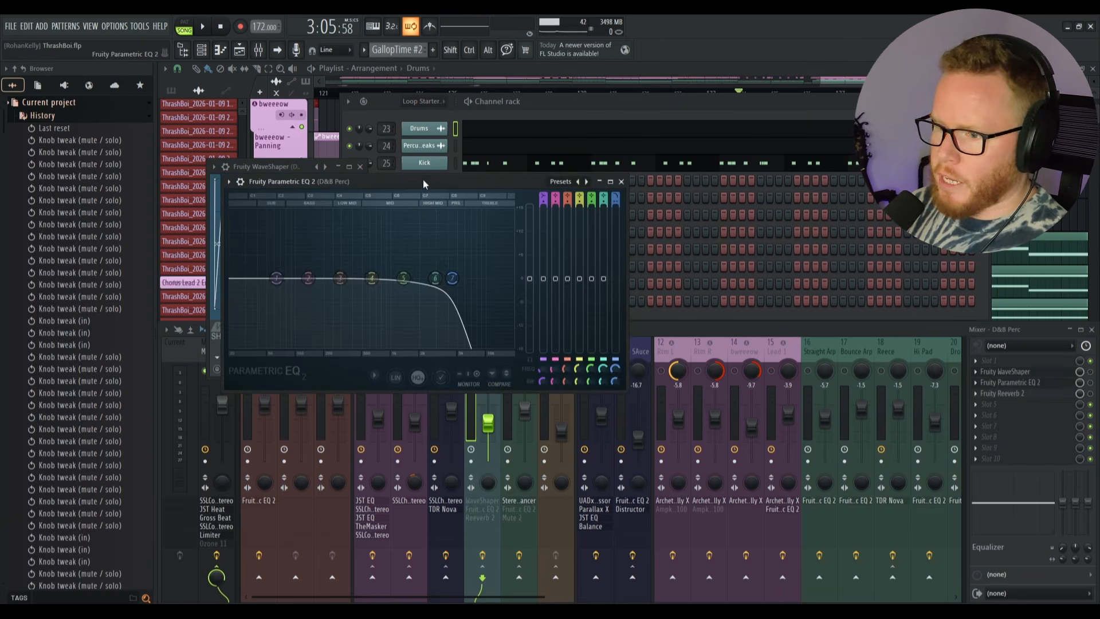
pyautogui.moveTo(421, 181); pyautogui.dragTo(632, 171)
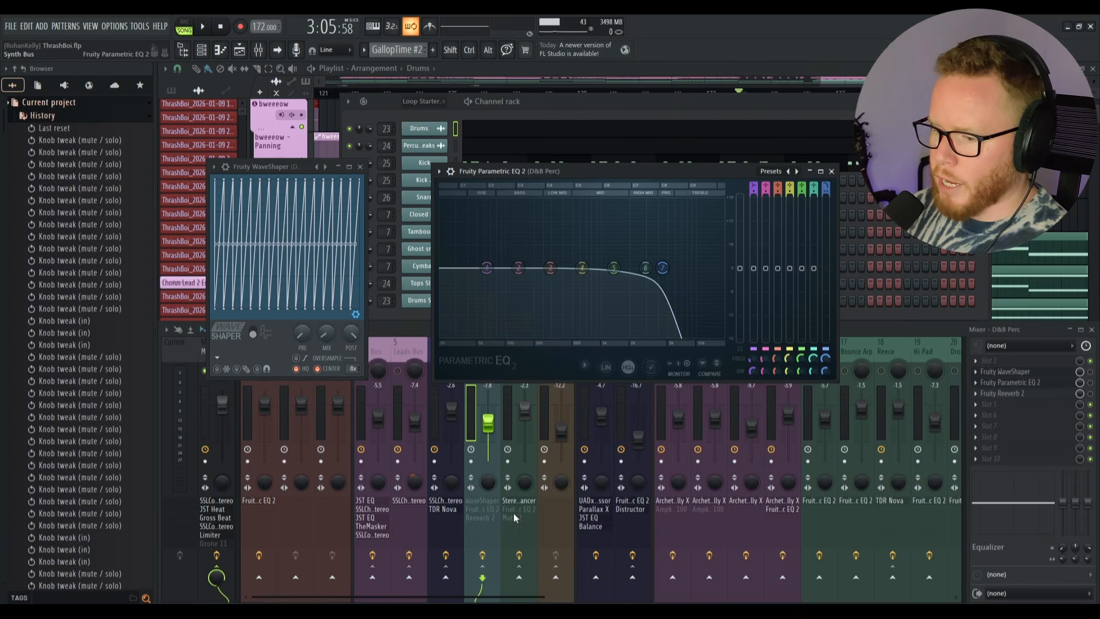
pyautogui.click(474, 518)
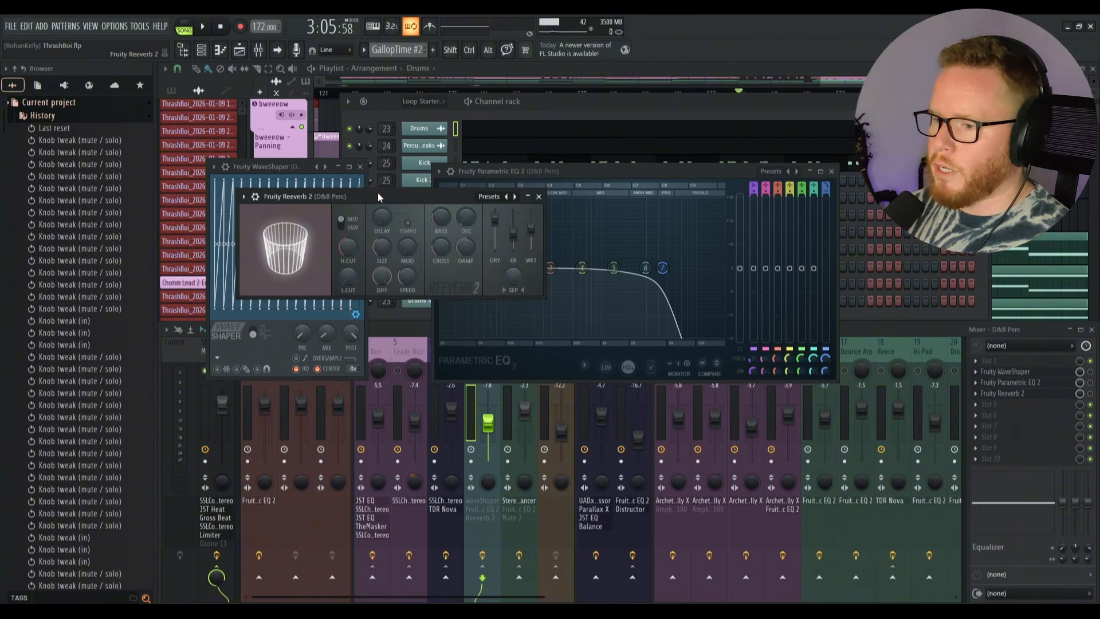
pyautogui.moveTo(377, 193); pyautogui.dragTo(487, 209)
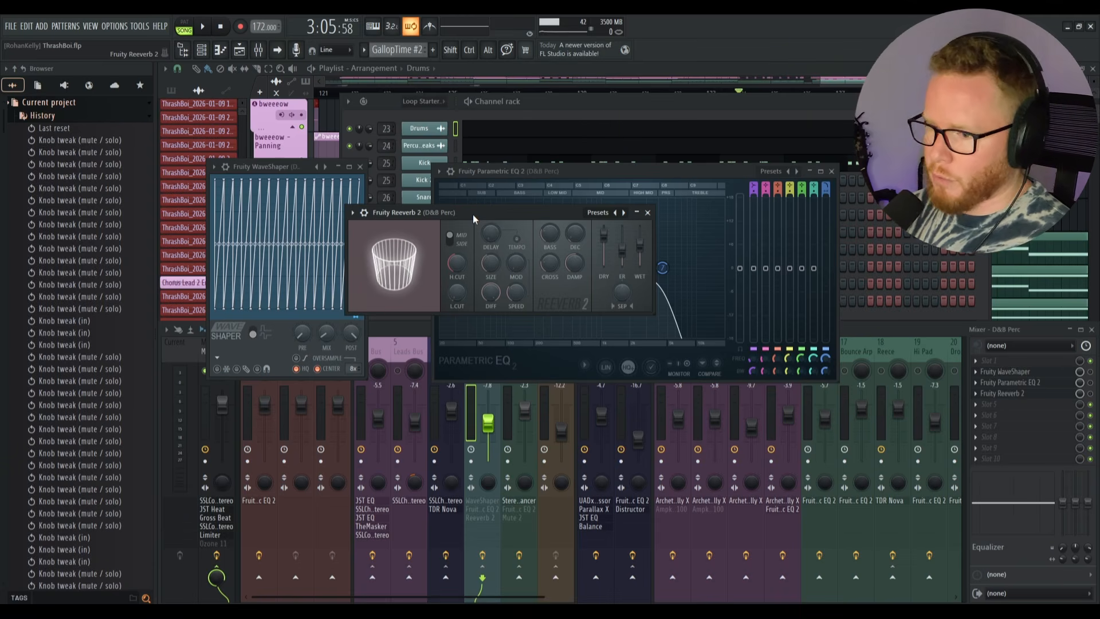
# Step: Play the transition from bar 134 with the D&B Perc effects open, then stop and close all three effect windows
pyautogui.press('space')
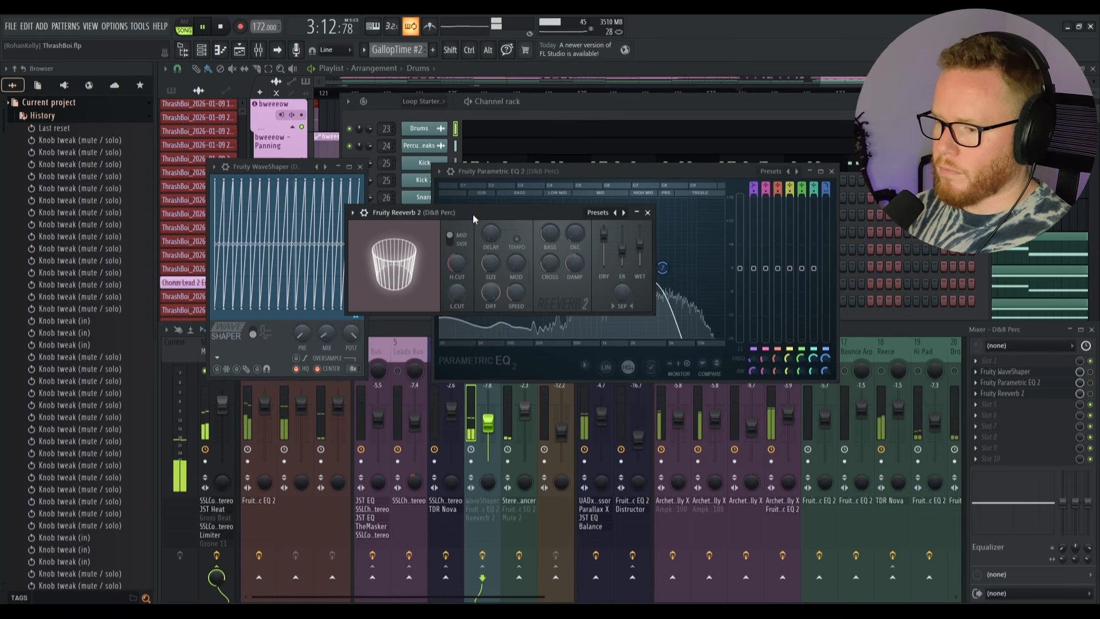
pyautogui.press('space')
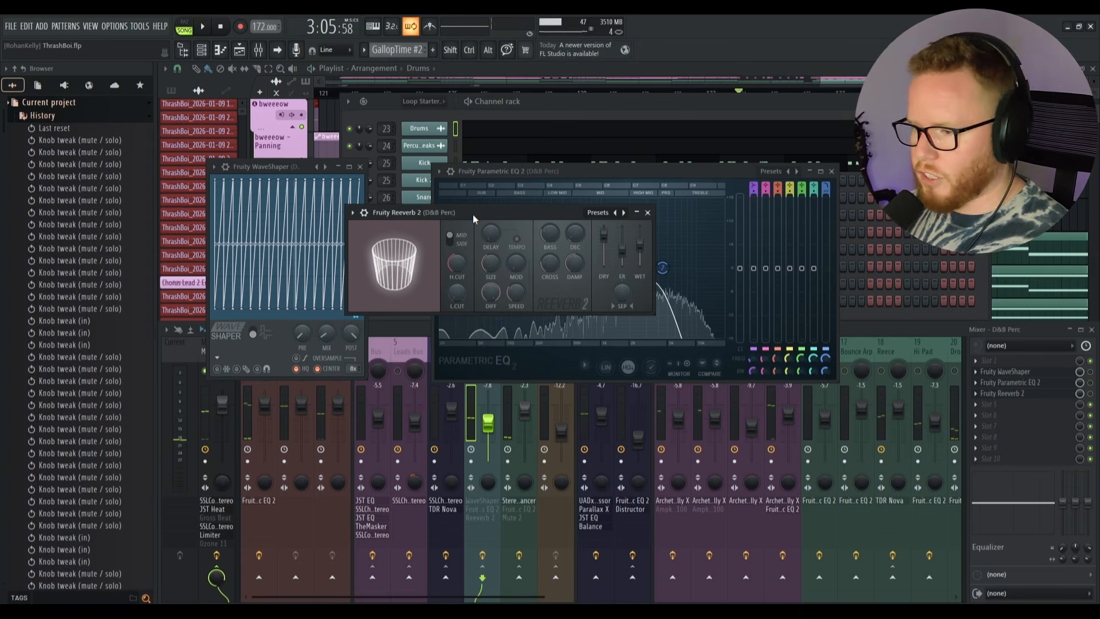
pyautogui.click(647, 212)
pyautogui.click(831, 170)
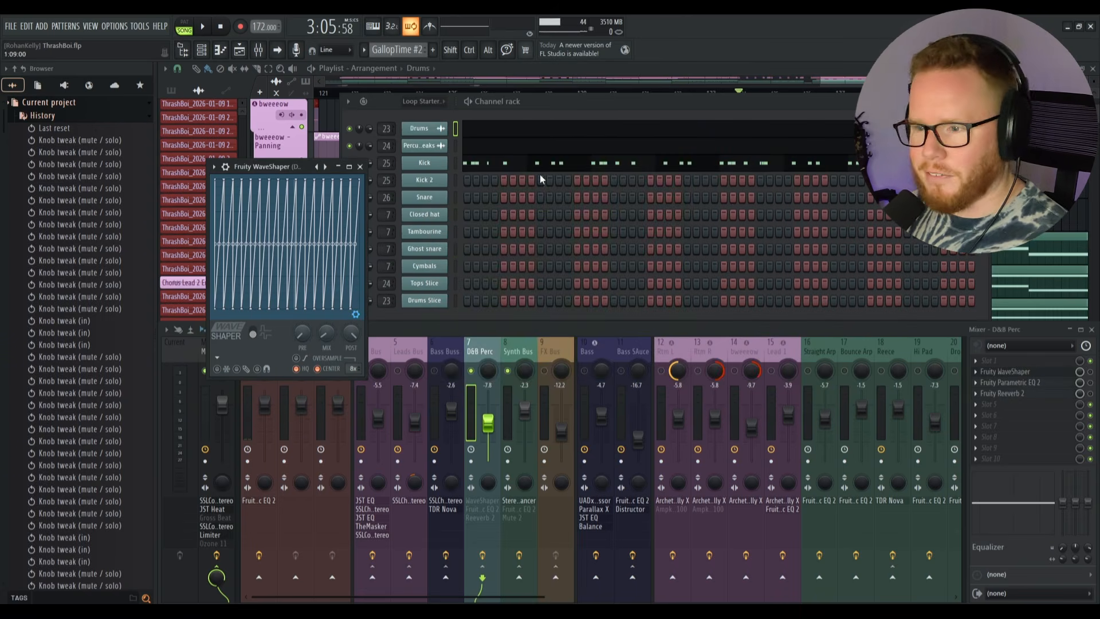
pyautogui.click(361, 167)
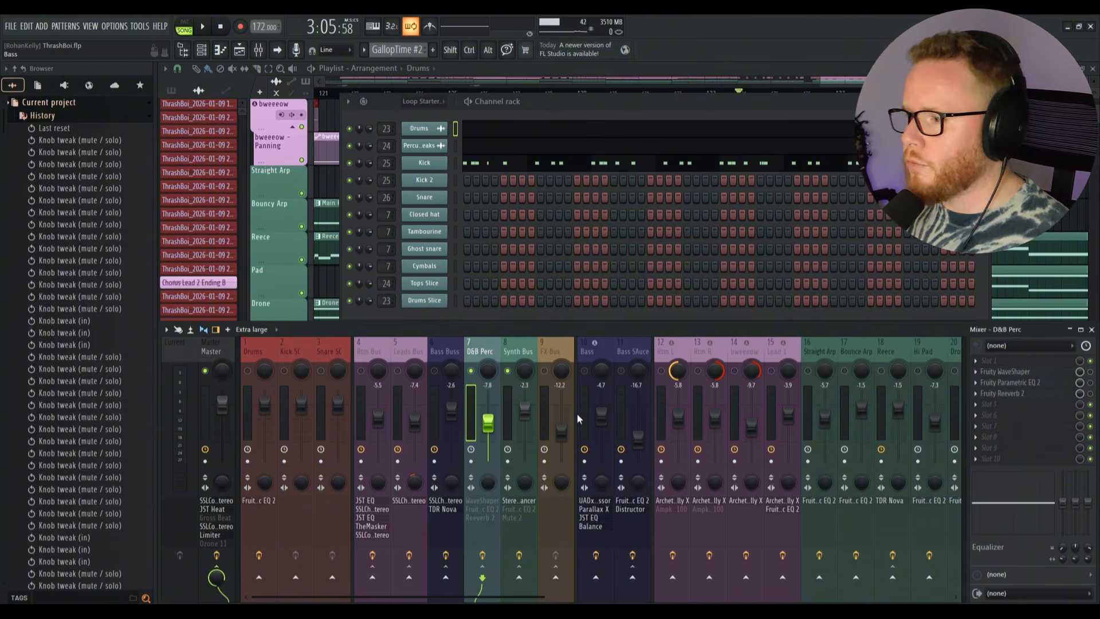
# Step: Unsolo the D&B Perc tracks, filter the channel rack to the Drums group and open the Modern & Massive 2 instrument
pyautogui.press('s')
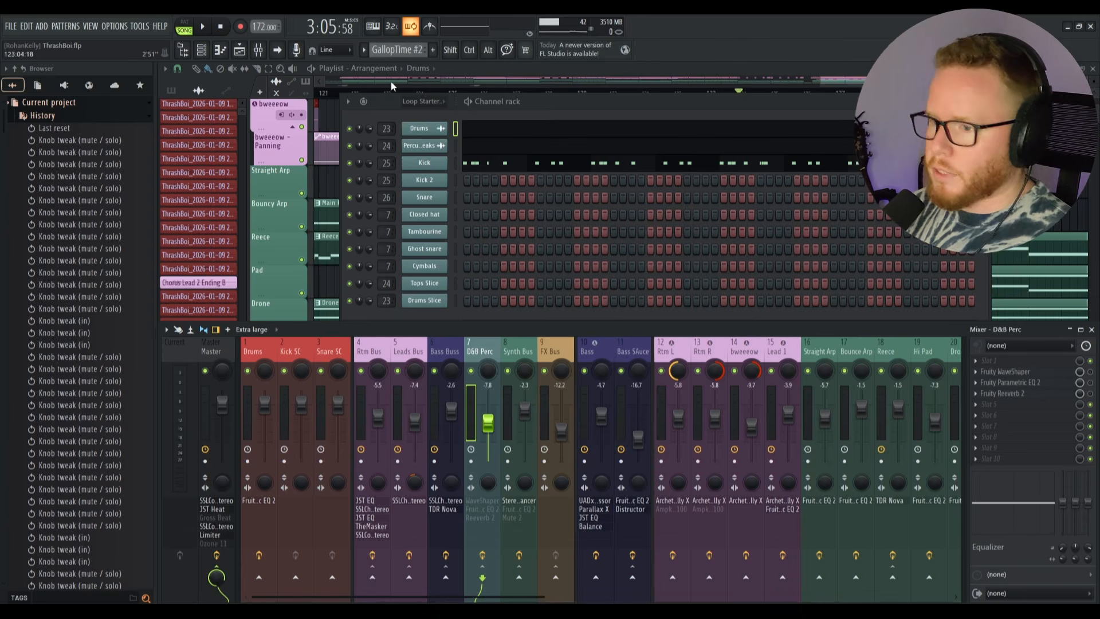
pyautogui.click(411, 103)
pyautogui.click(419, 158)
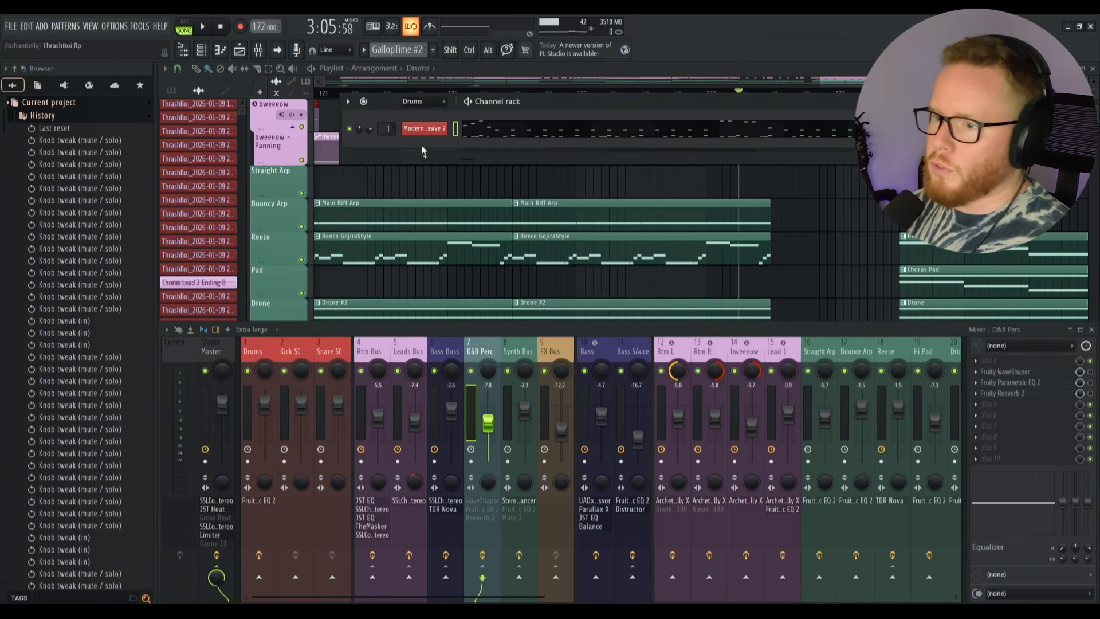
pyautogui.click(421, 127)
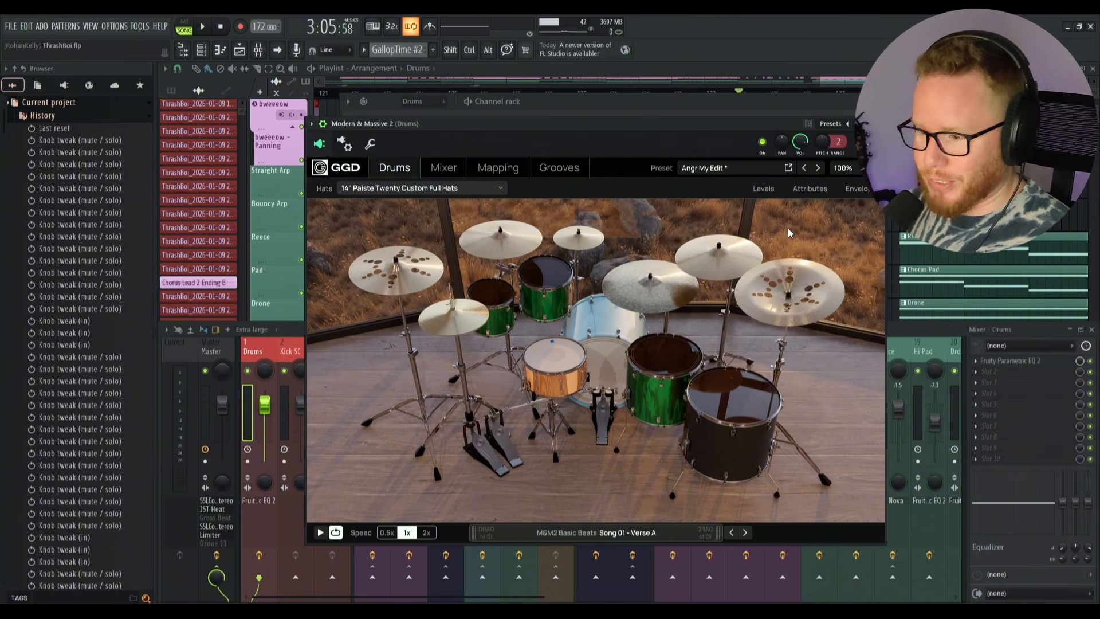
# Step: Audition the kit's 13x7" Evetts Spotted Gum Snare several times
pyautogui.click(555, 355)
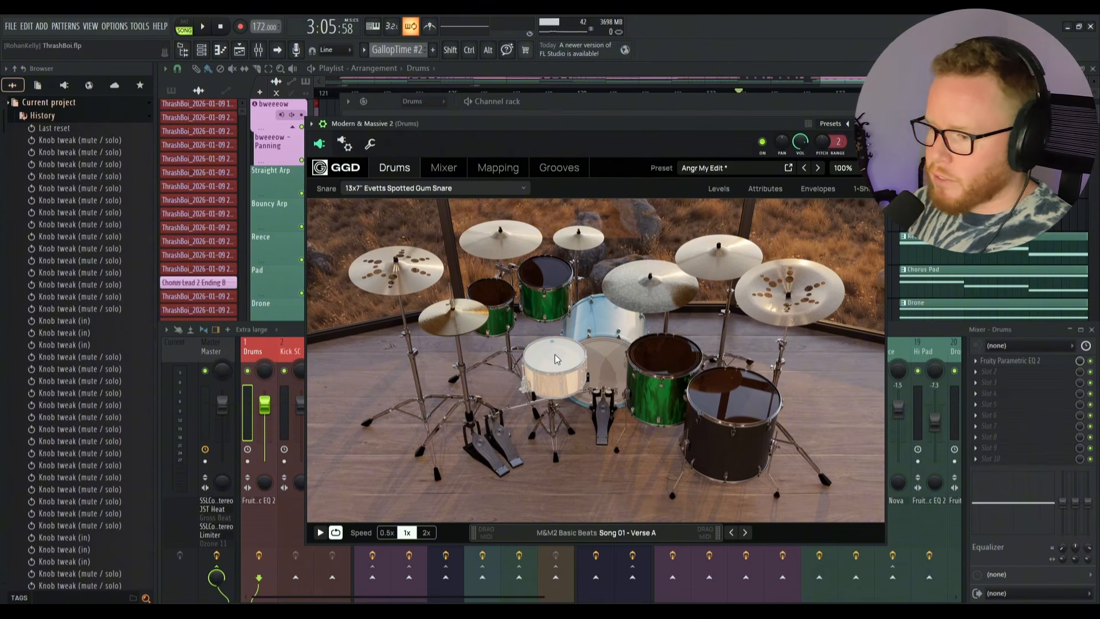
pyautogui.click(554, 359)
pyautogui.click(554, 359)
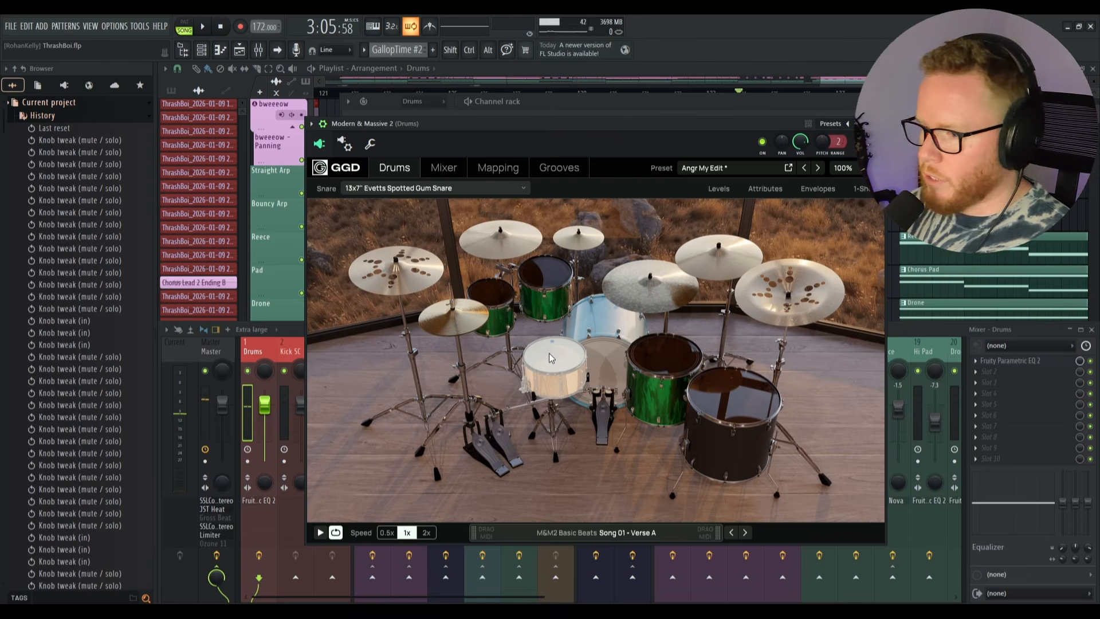
pyautogui.click(550, 357)
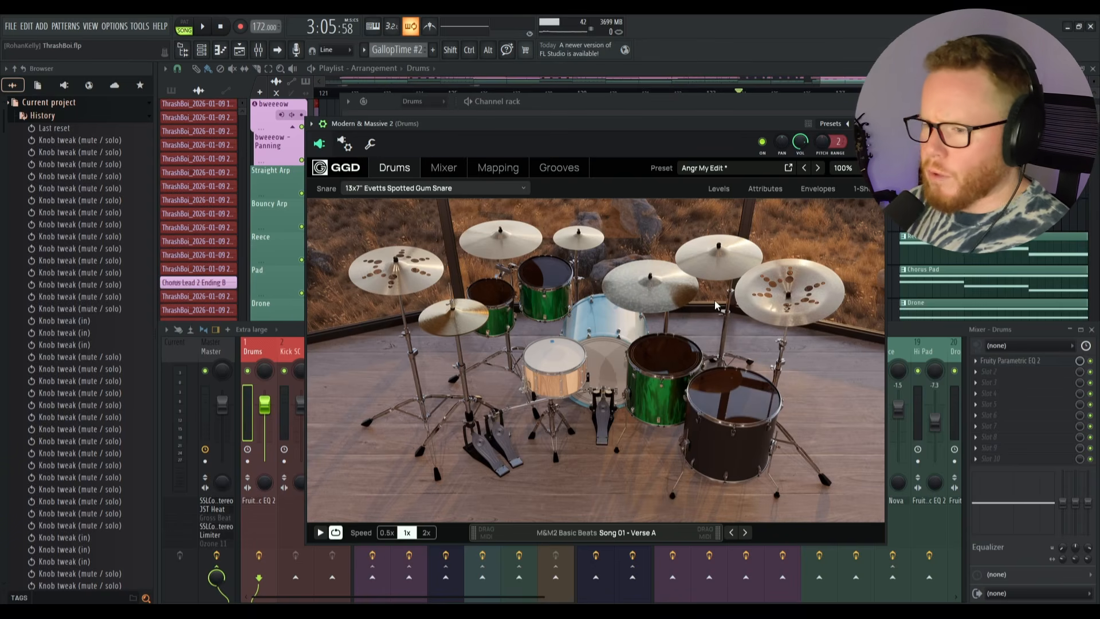
# Step: Audition the kit's china and far-left crash cymbals, and strike the 22" UFIP Bionic Ride repeatedly
pyautogui.click(799, 267)
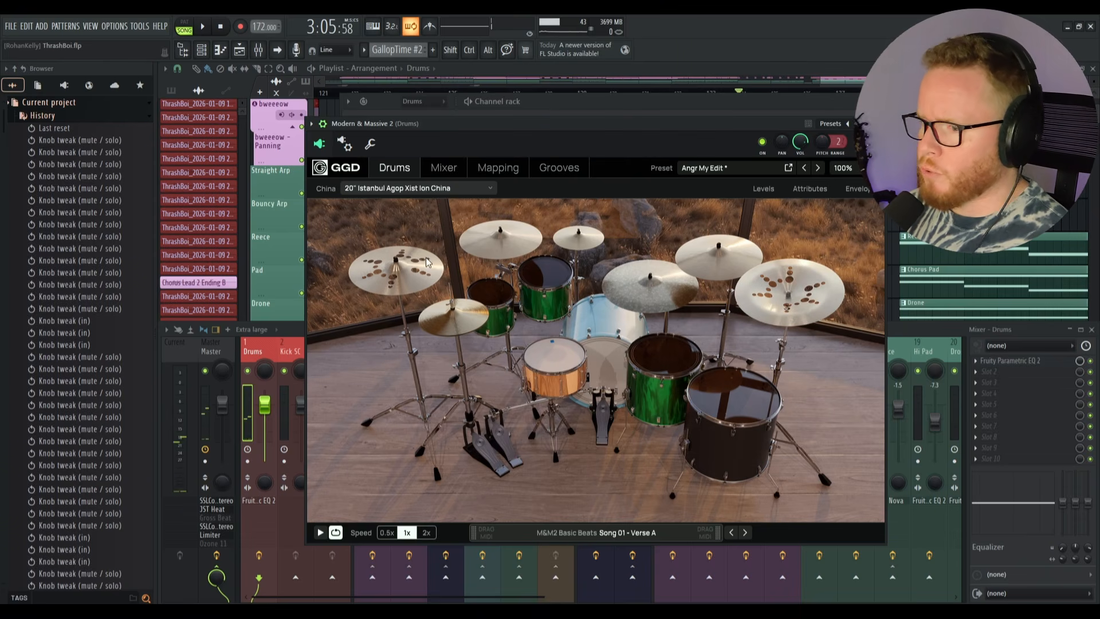
pyautogui.click(405, 269)
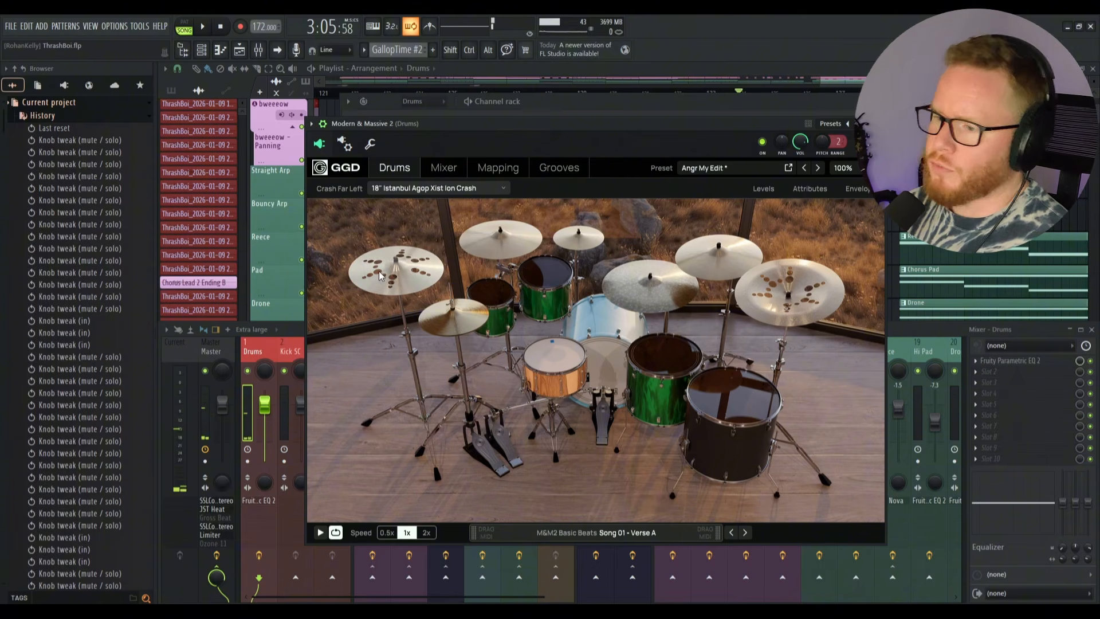
pyautogui.click(655, 298)
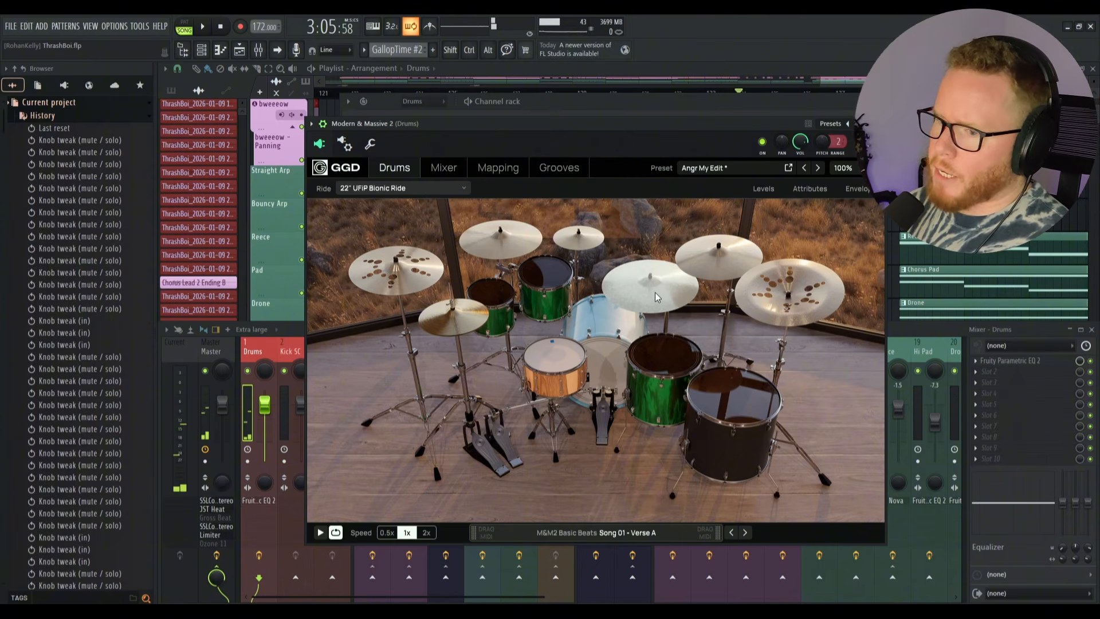
pyautogui.click(656, 296)
pyautogui.click(657, 297)
pyautogui.click(656, 297)
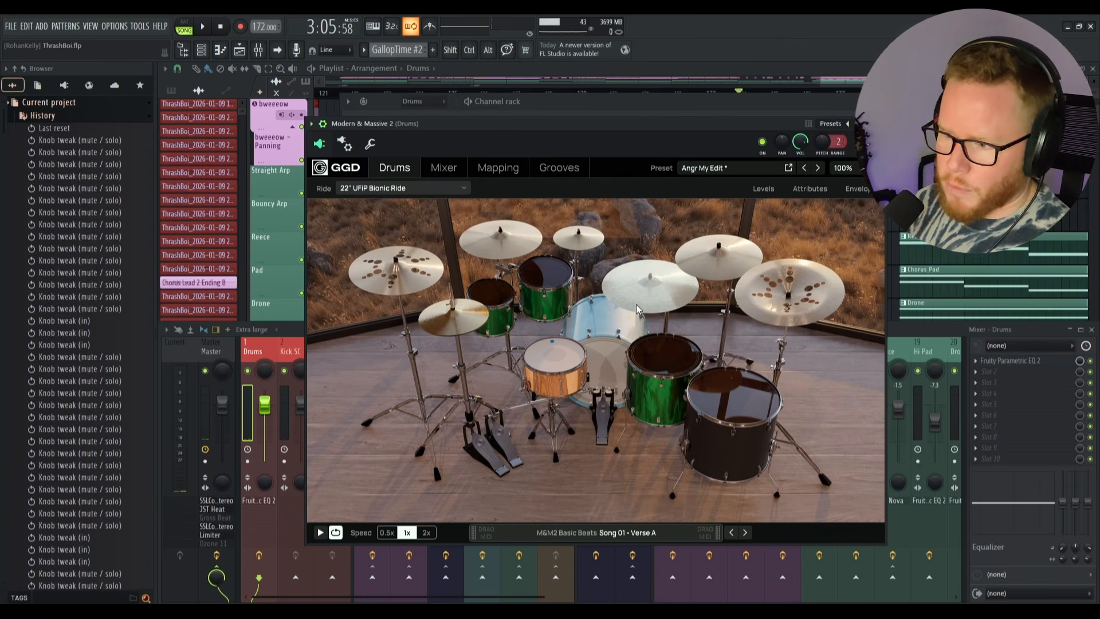
pyautogui.click(633, 300)
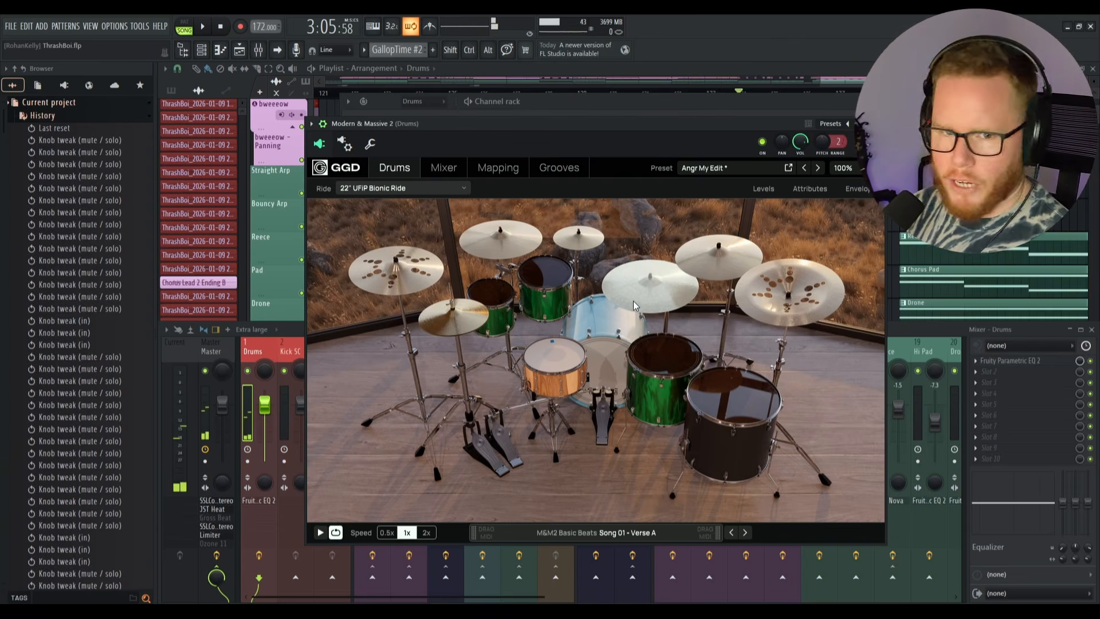
# Step: View the drum instrument's internal mixer, move its window aside and return to the drum kit view
pyautogui.click(444, 167)
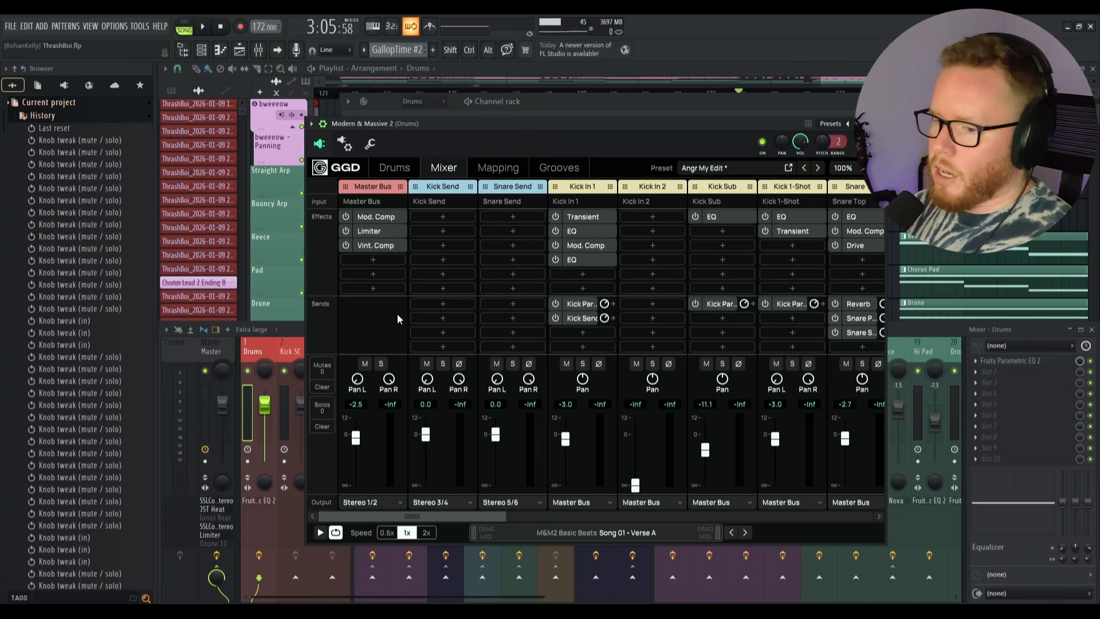
pyautogui.moveTo(474, 119); pyautogui.dragTo(599, 111)
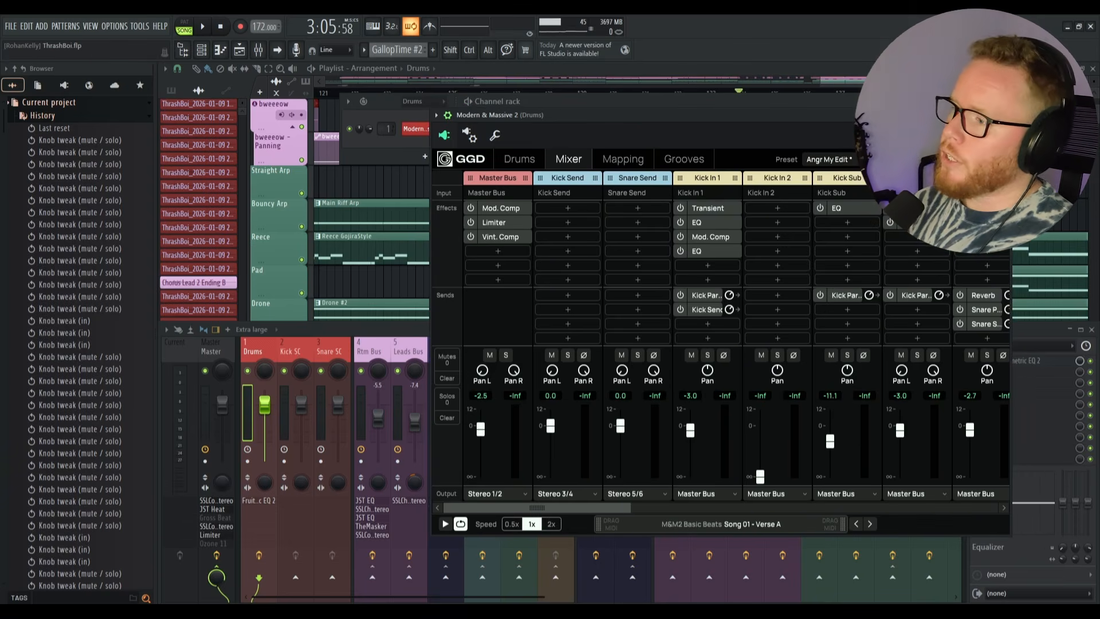
pyautogui.click(510, 163)
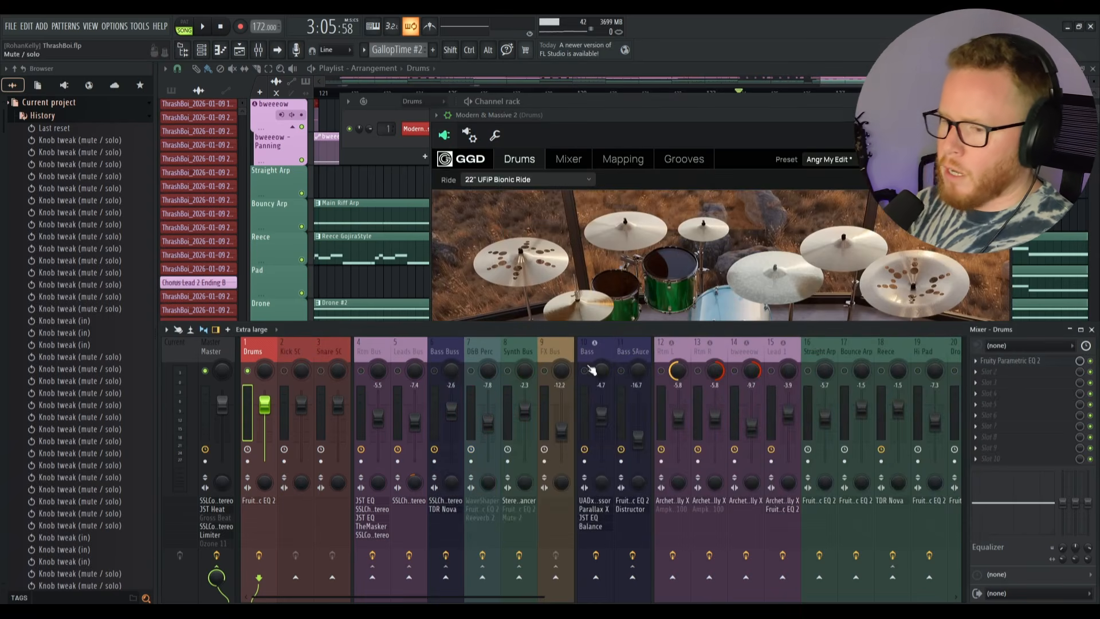
# Step: View the Drums track's Fruity Parametric EQ 2, close it and bring the drum instrument window forward, shifting it aside
pyautogui.click(256, 500)
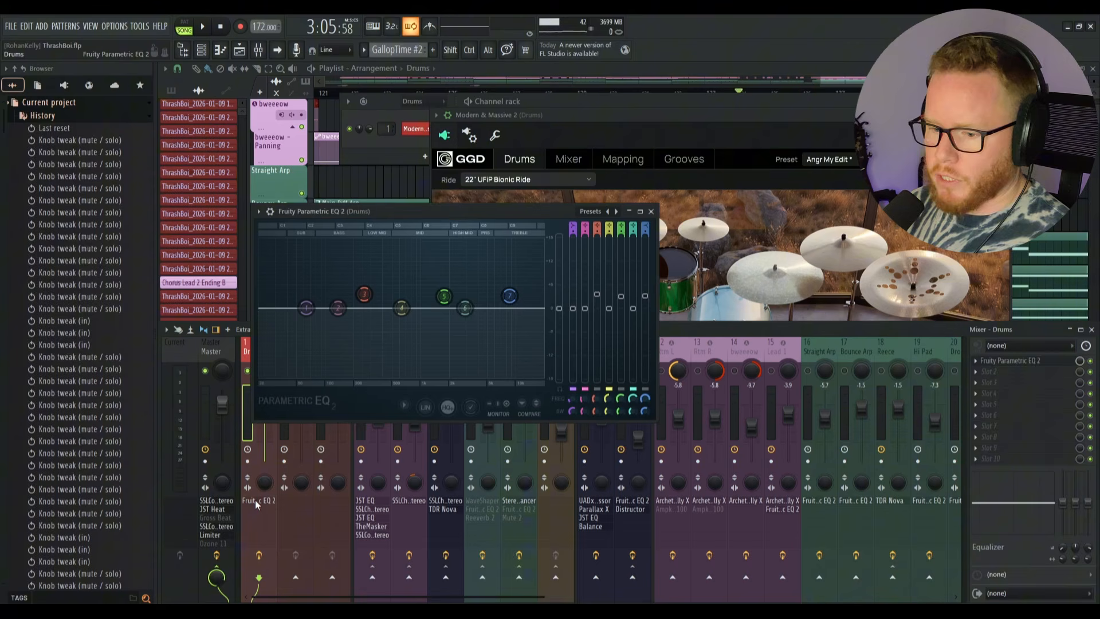
pyautogui.click(652, 212)
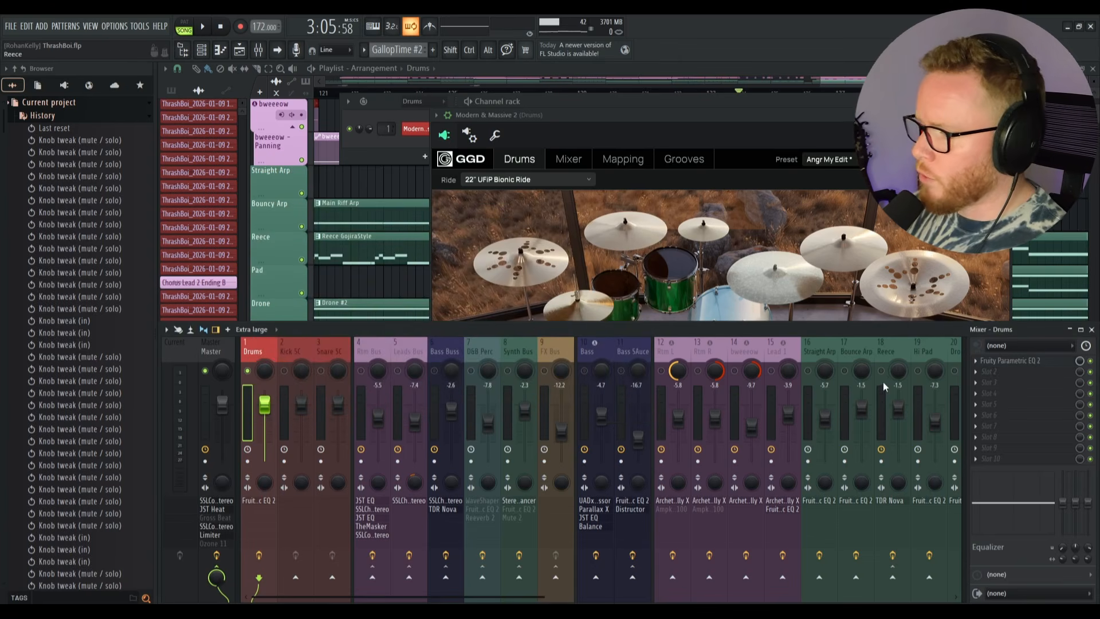
pyautogui.click(726, 113)
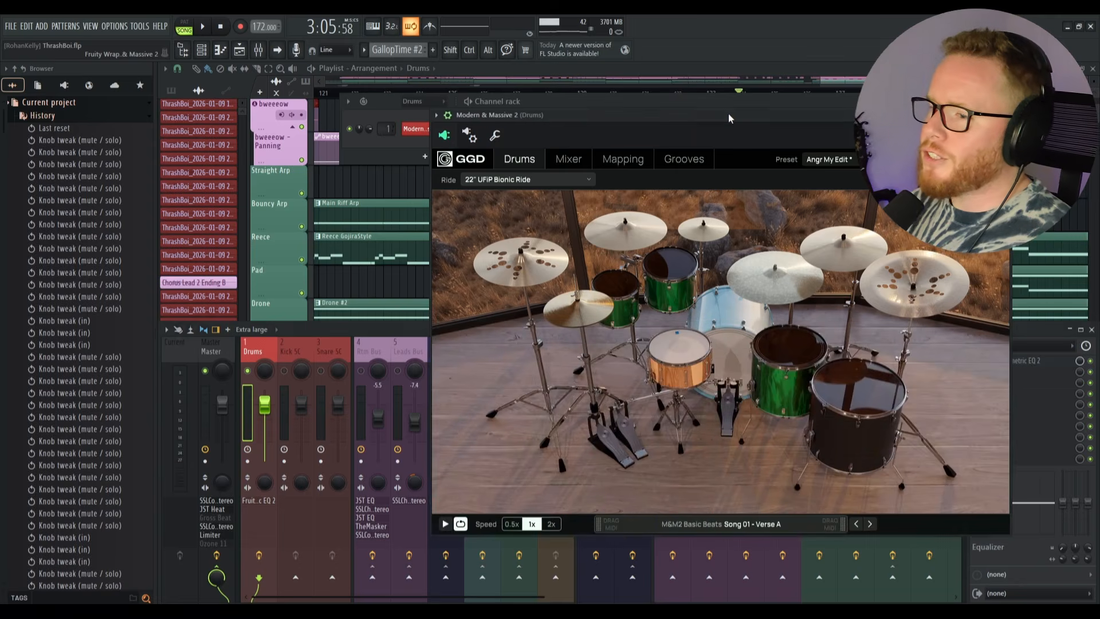
pyautogui.moveTo(728, 115); pyautogui.dragTo(663, 110)
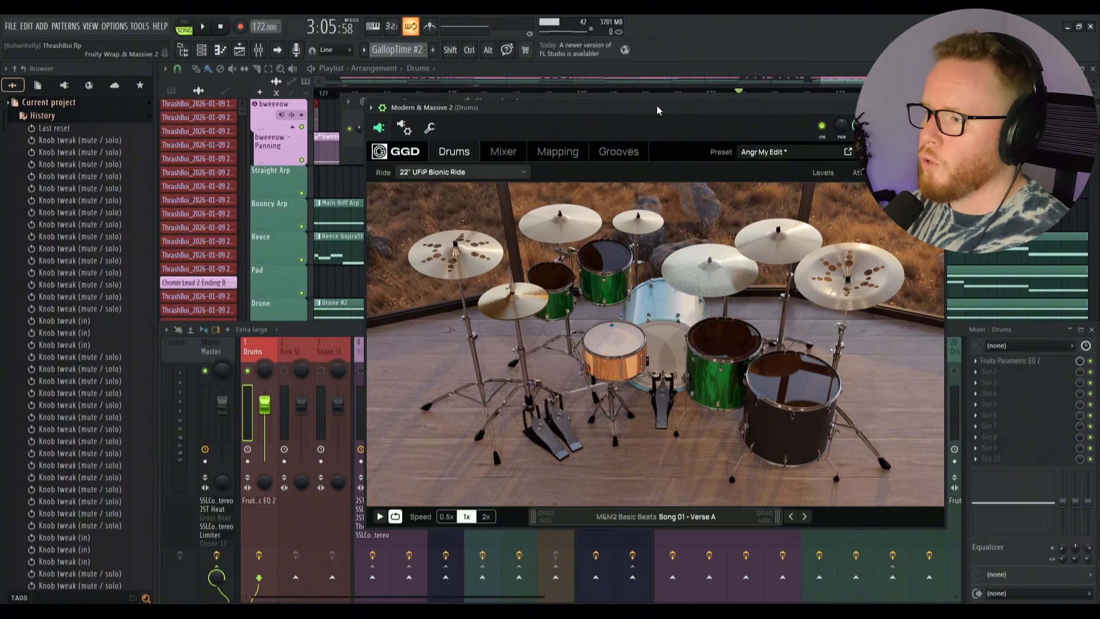
# Step: Play the arrangement from bar 5 with the Drums track soloed, and unsolo it to hear the full mix
pyautogui.click(753, 67)
pyautogui.scroll(-7, 736, 149)
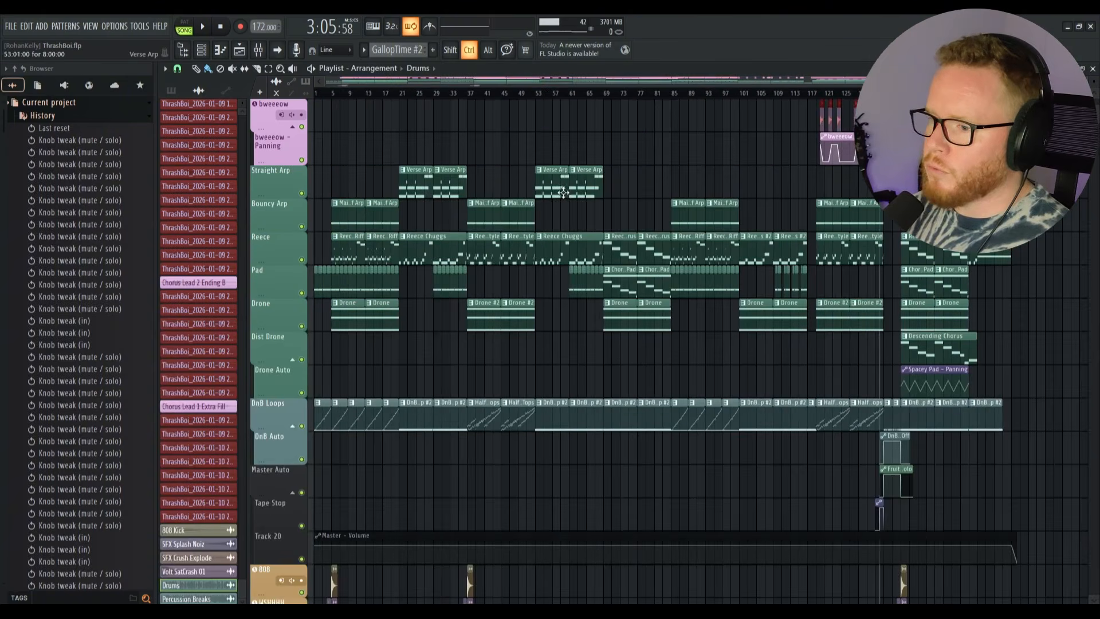
pyautogui.click(332, 93)
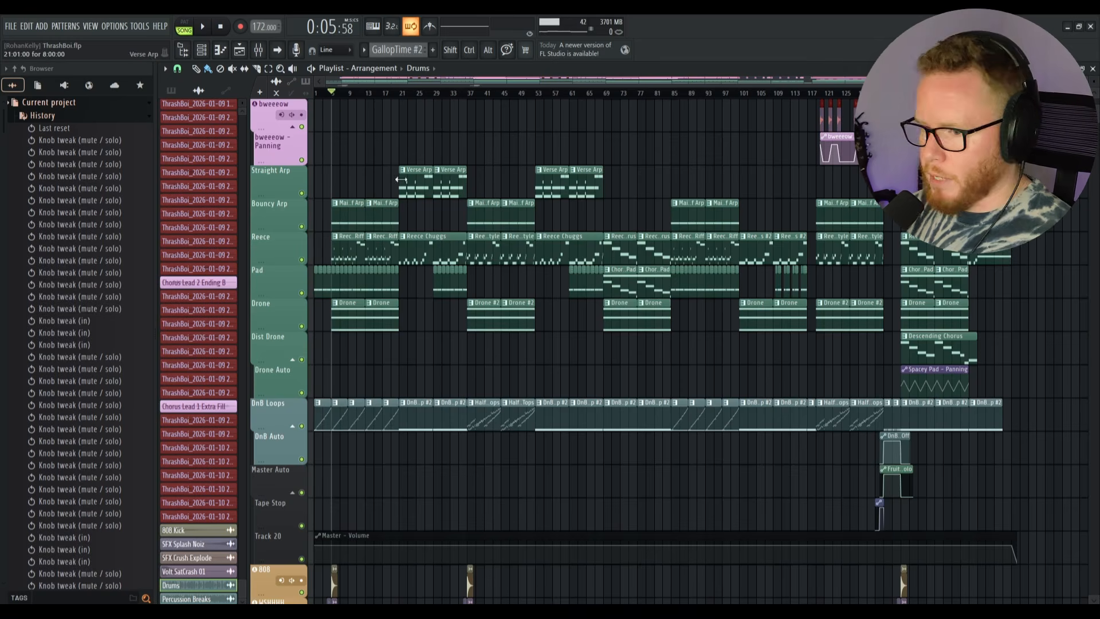
pyautogui.press('space')
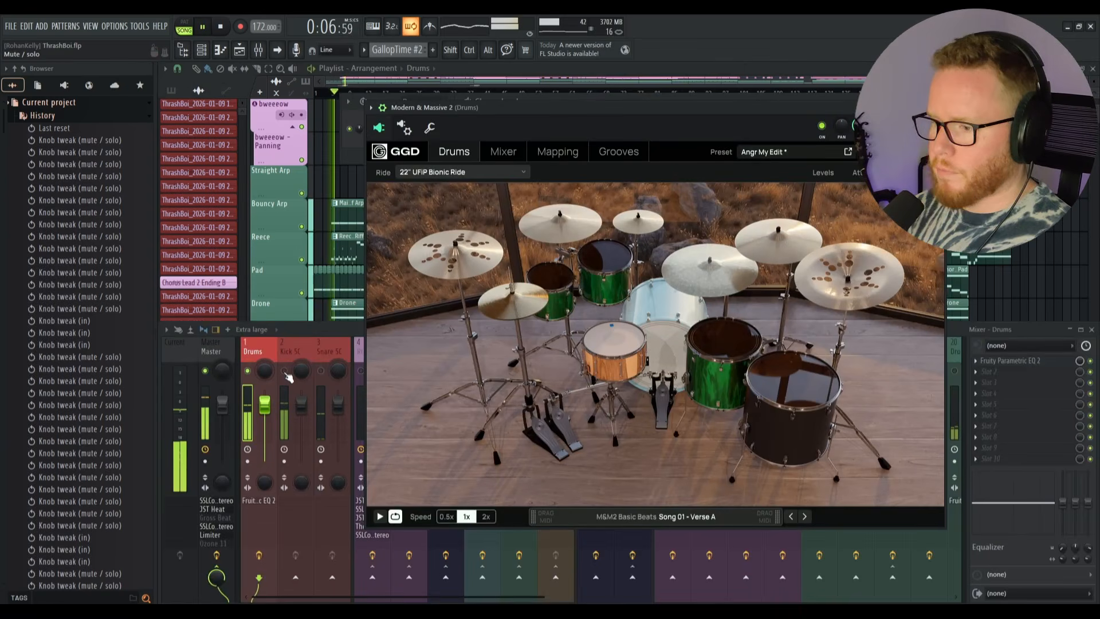
pyautogui.moveTo(651, 111); pyautogui.dragTo(685, 86)
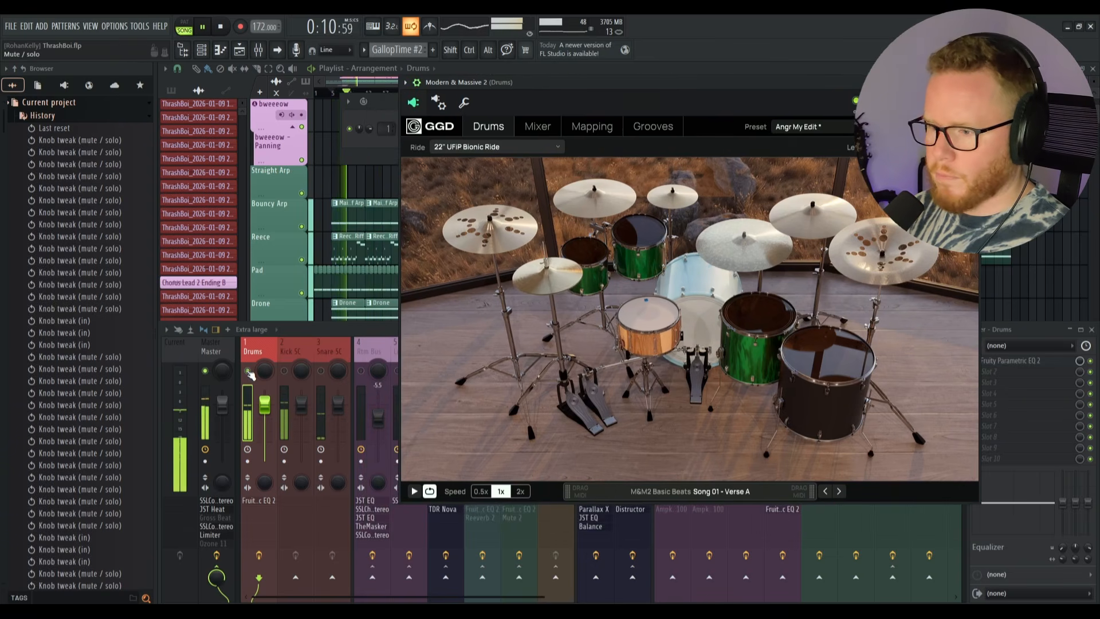
pyautogui.click(249, 373)
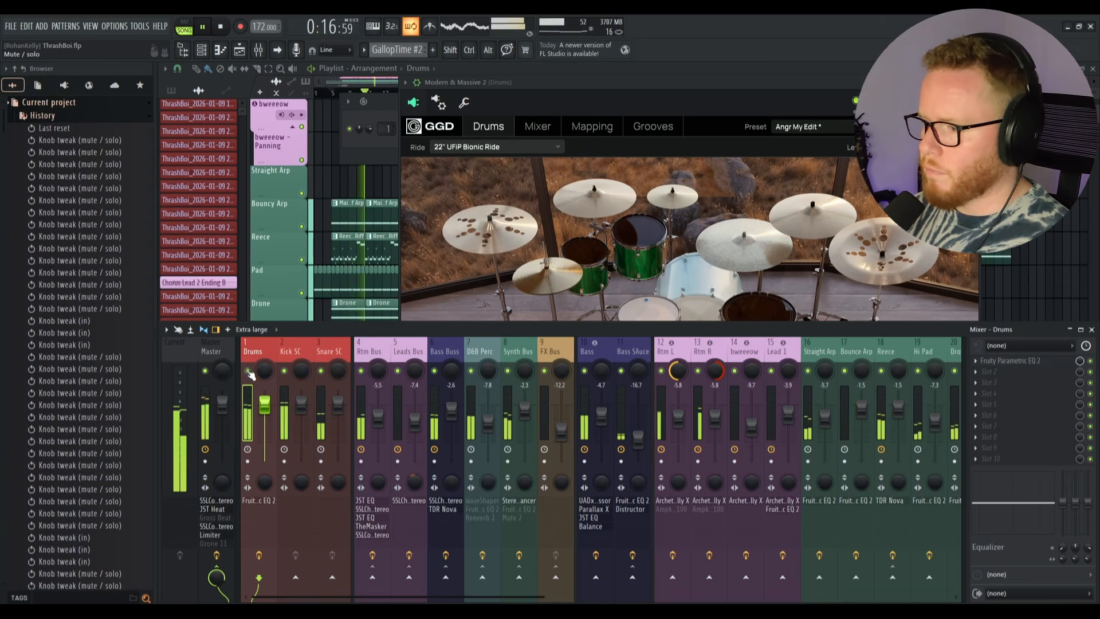
# Step: View the drum instrument's internal mixer channels, from the Master Bus through to the overheads, during playback
pyautogui.click(650, 100)
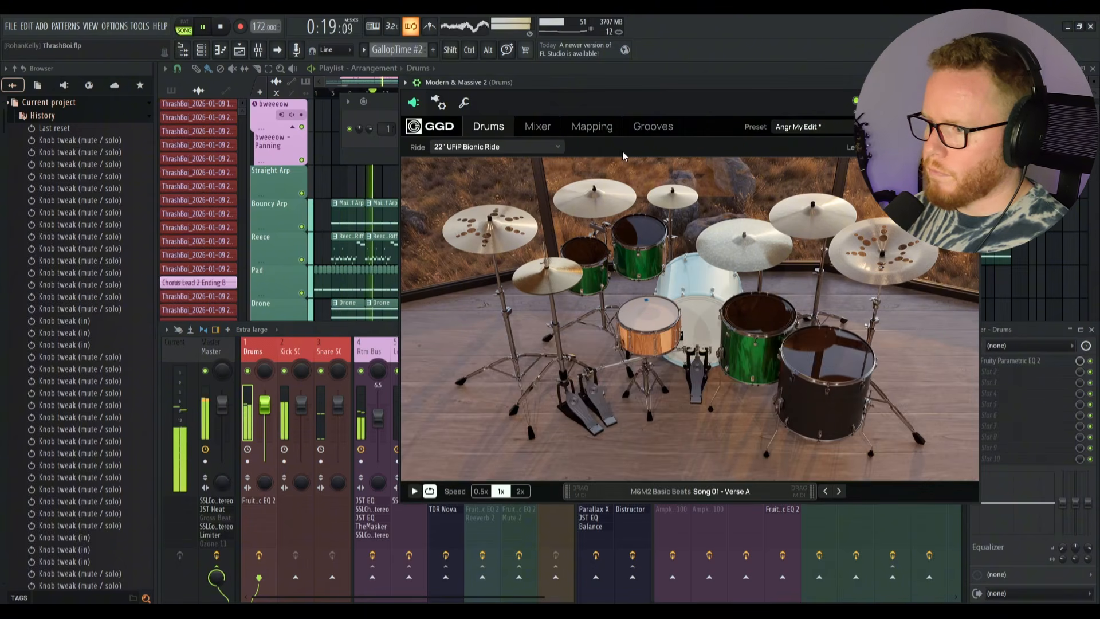
pyautogui.click(543, 130)
pyautogui.hscroll(5, 743, 401)
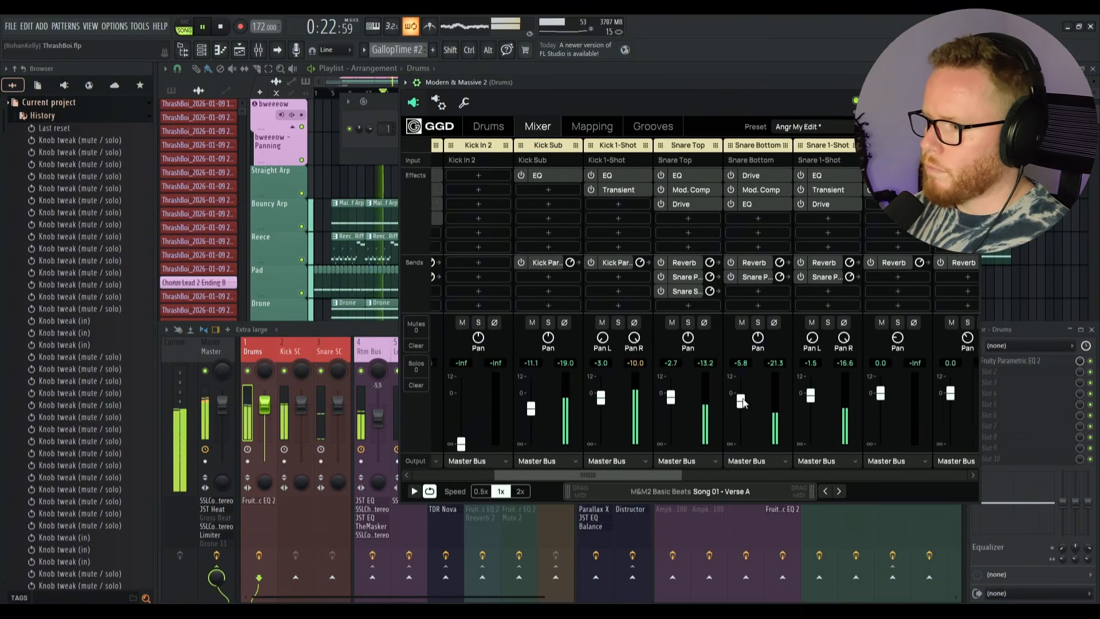
pyautogui.hscroll(8, 743, 401)
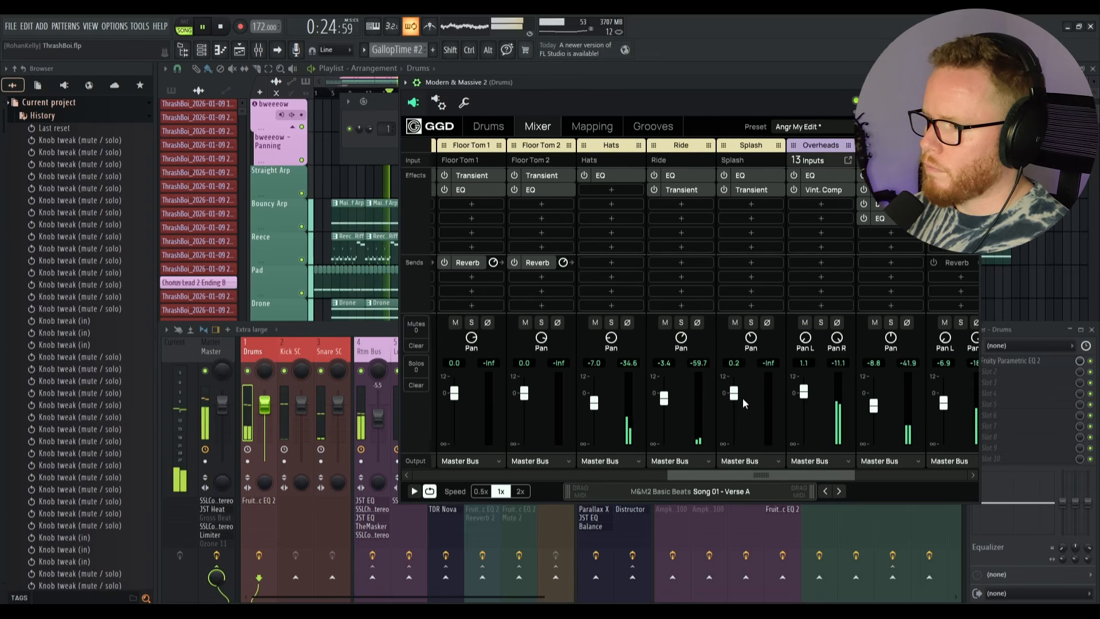
pyautogui.hscroll(-12, 742, 398)
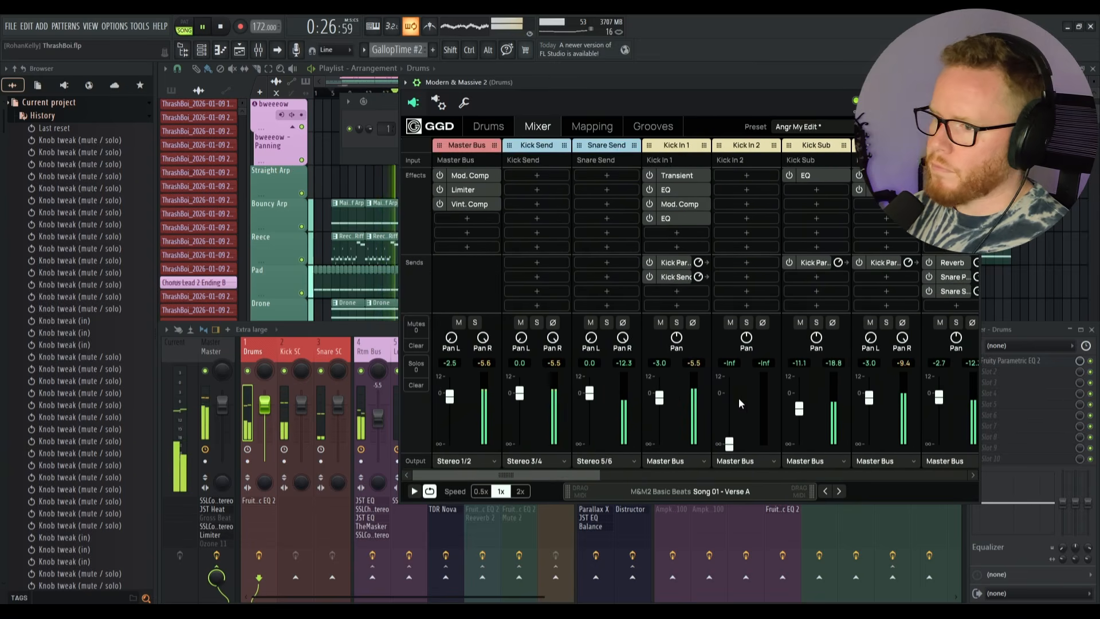
# Step: Return to the drum kit view, stop playback, strike the snare once and close the instrument
pyautogui.click(491, 126)
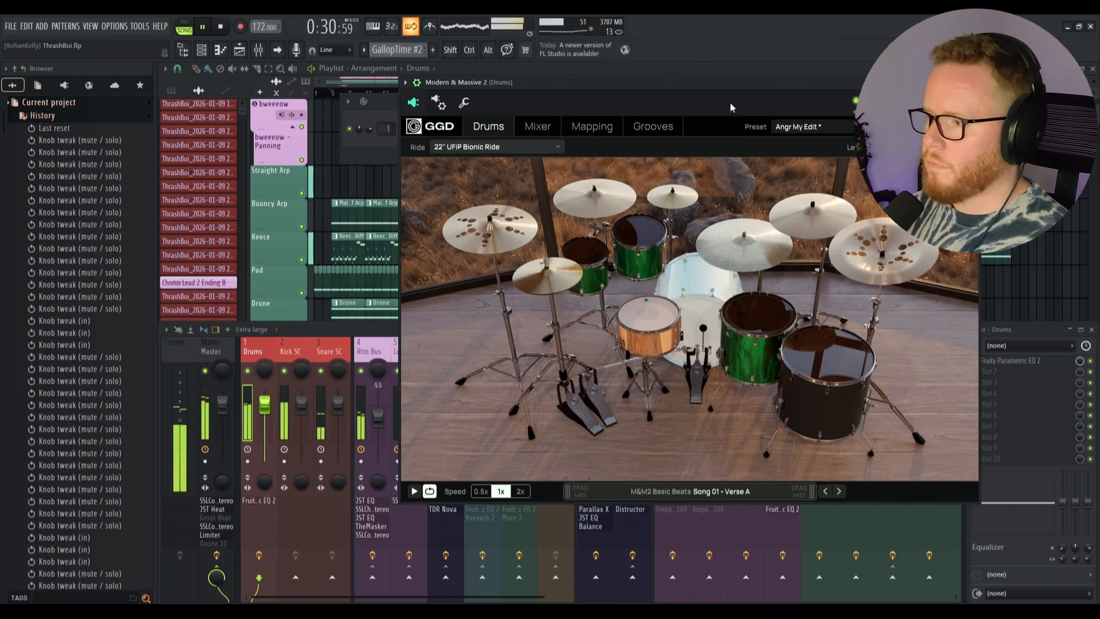
pyautogui.press('space')
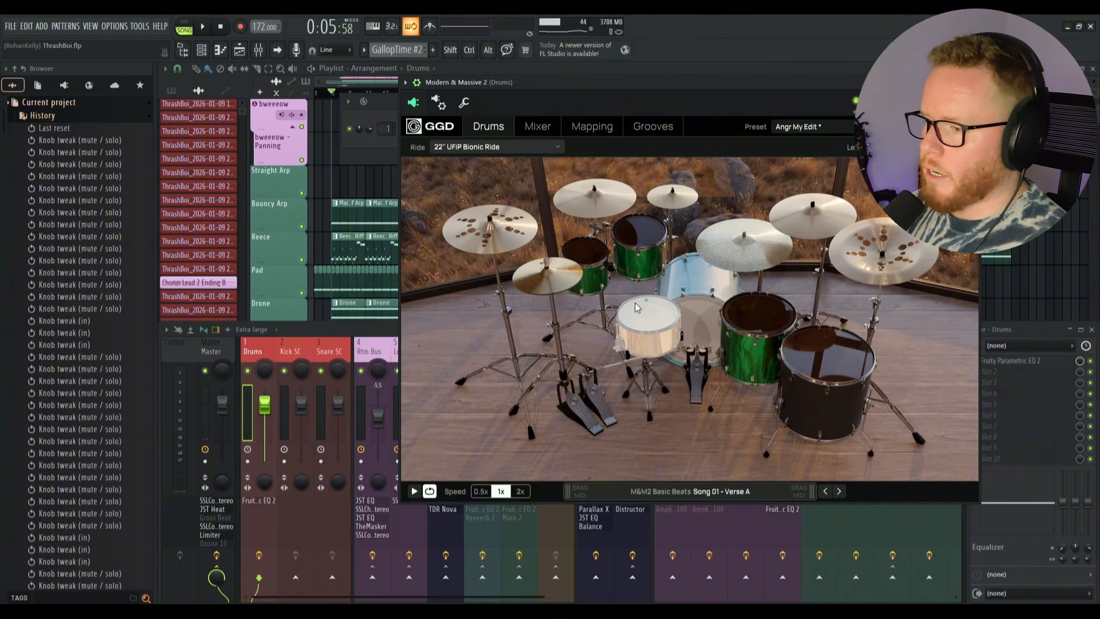
pyautogui.click(644, 324)
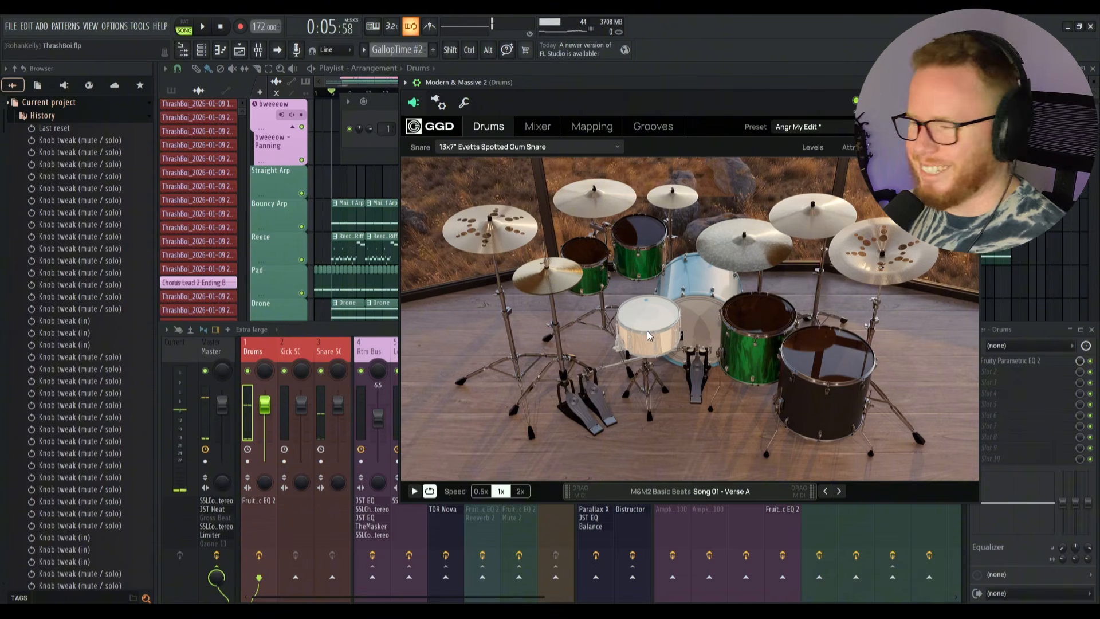
pyautogui.click(972, 82)
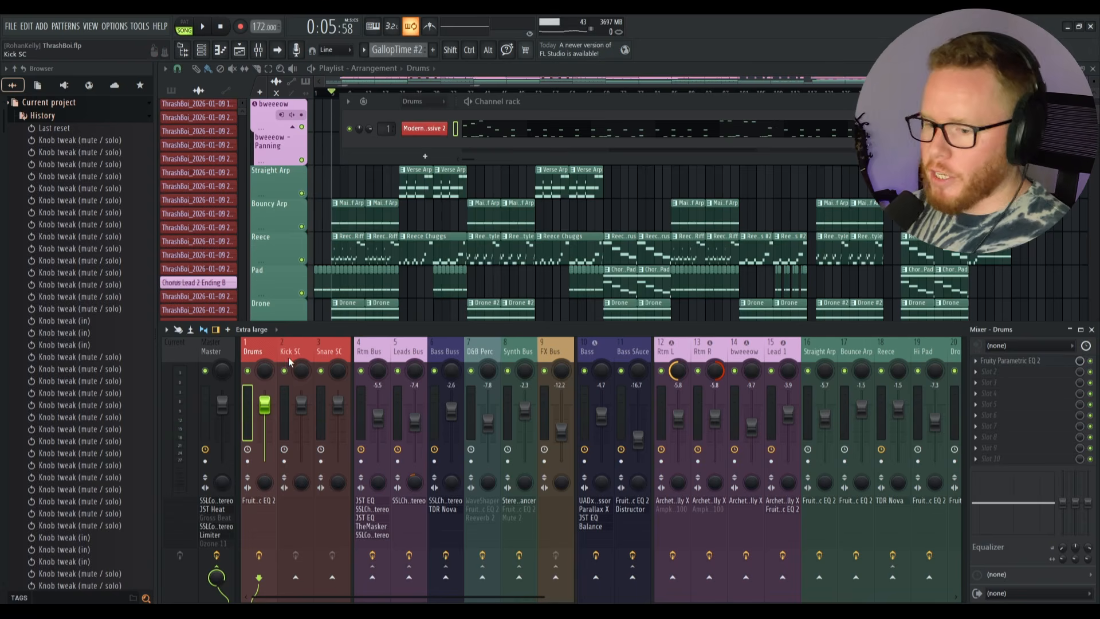
# Step: View the Kick SC track's sidechain routing and examine TDR Nova on the Bass Buss while playing a short passage
pyautogui.click(287, 400)
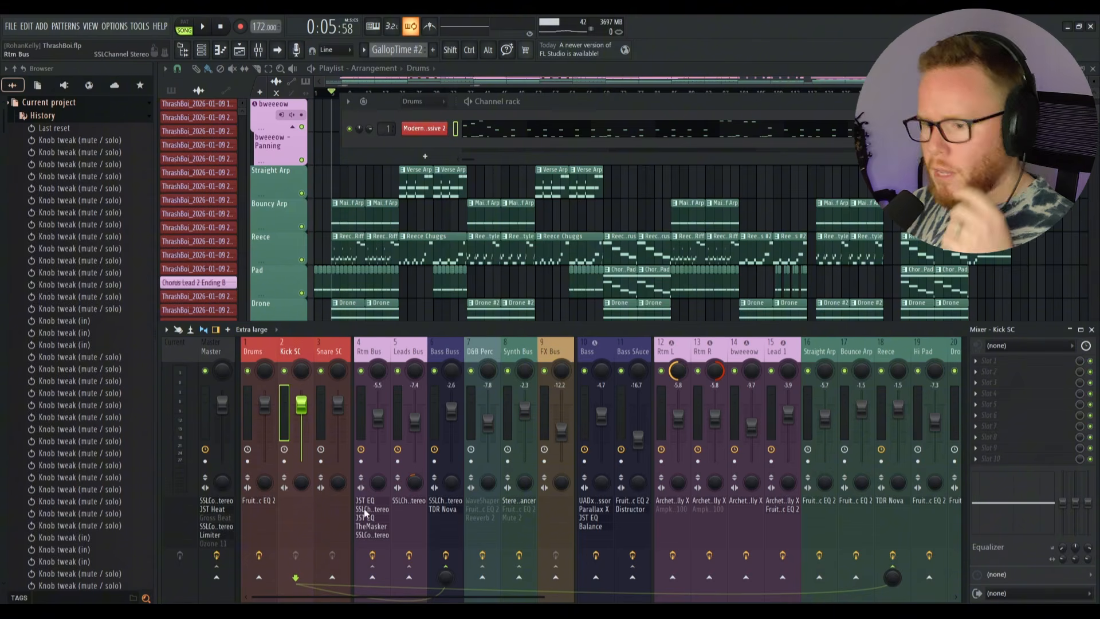
pyautogui.click(437, 509)
pyautogui.moveTo(397, 117); pyautogui.dragTo(755, 115)
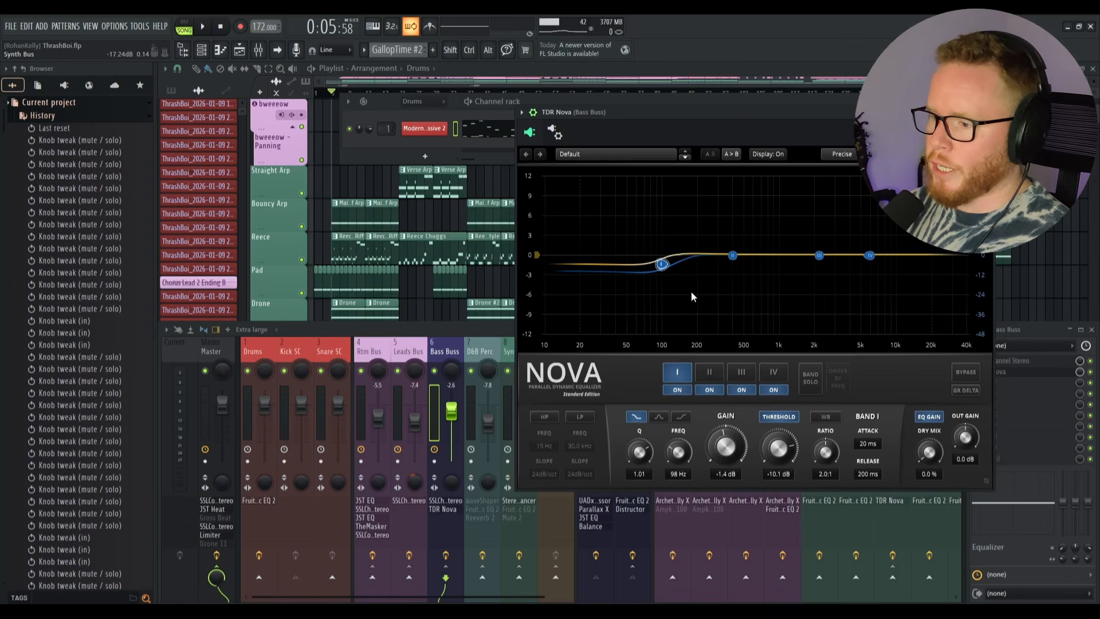
pyautogui.press('space')
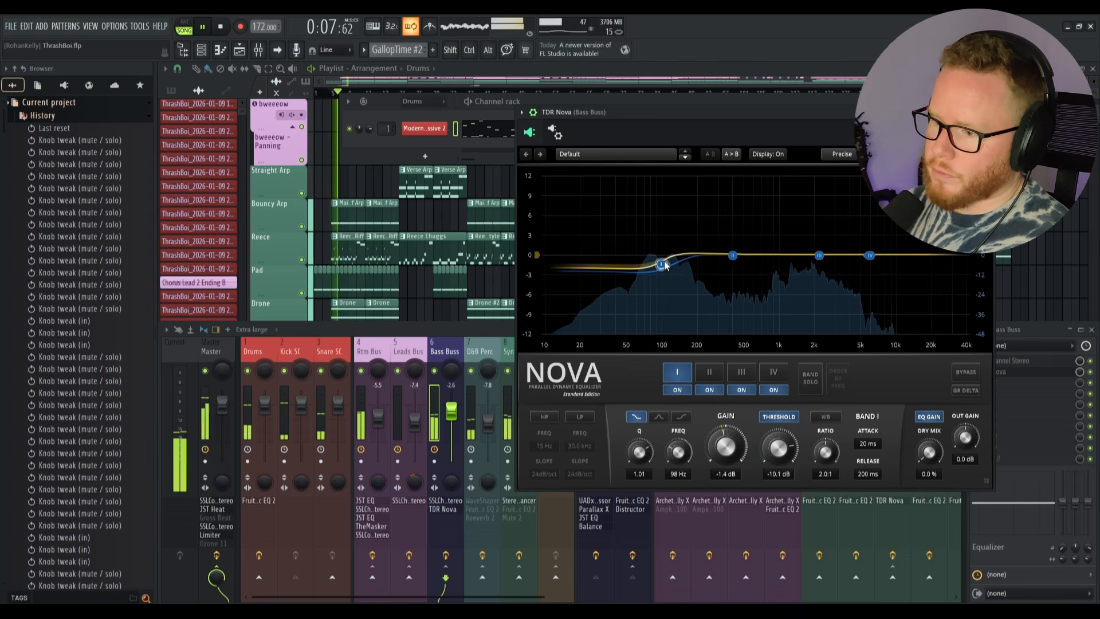
pyautogui.press('space')
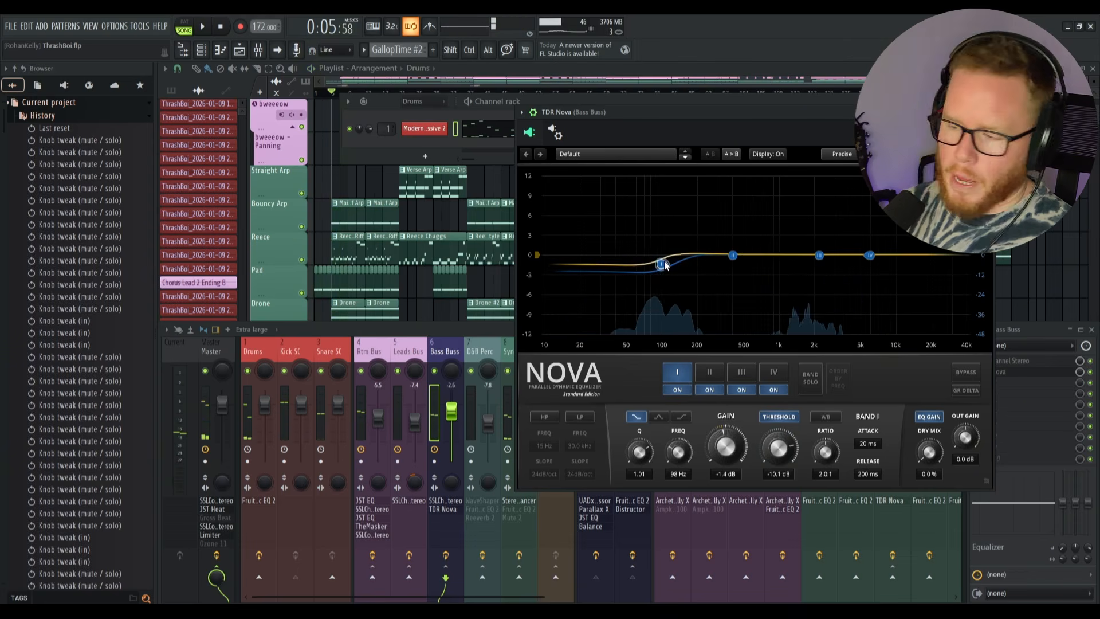
pyautogui.press('Escape')
# Step: Open TDR Nova on the Reece track and play a short passage to watch its dynamic low-end reduction
pyautogui.click(898, 382)
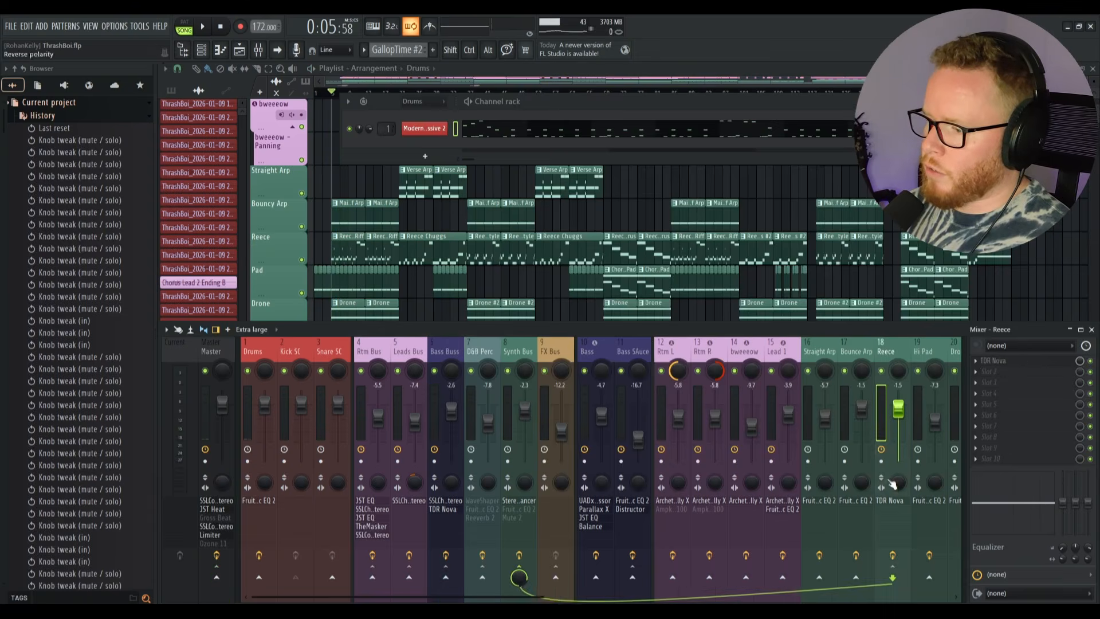
pyautogui.click(887, 500)
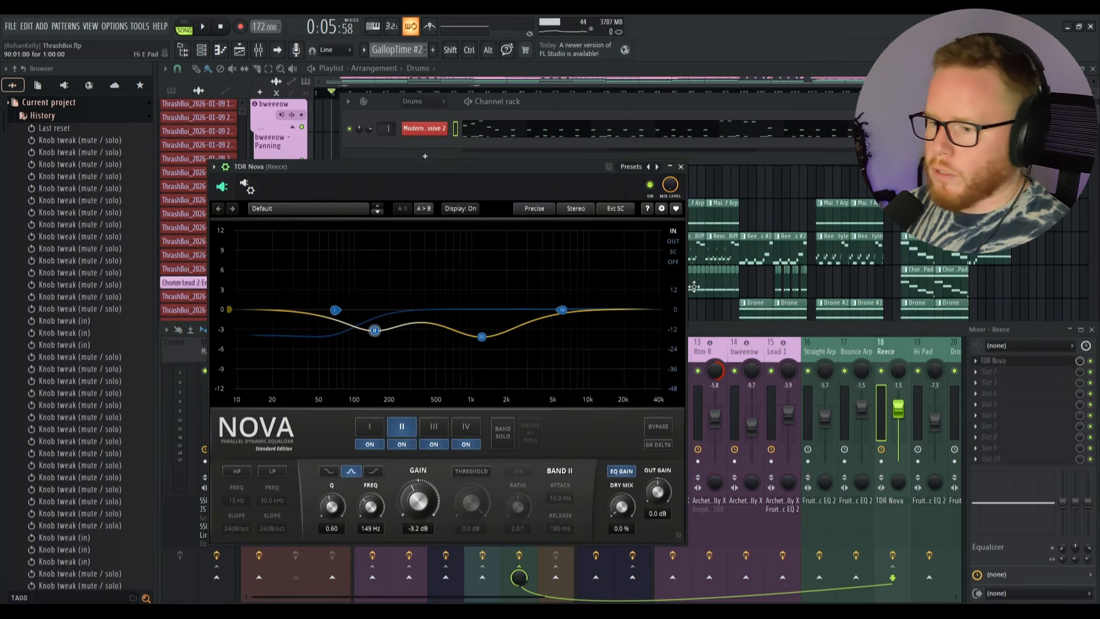
pyautogui.press('space')
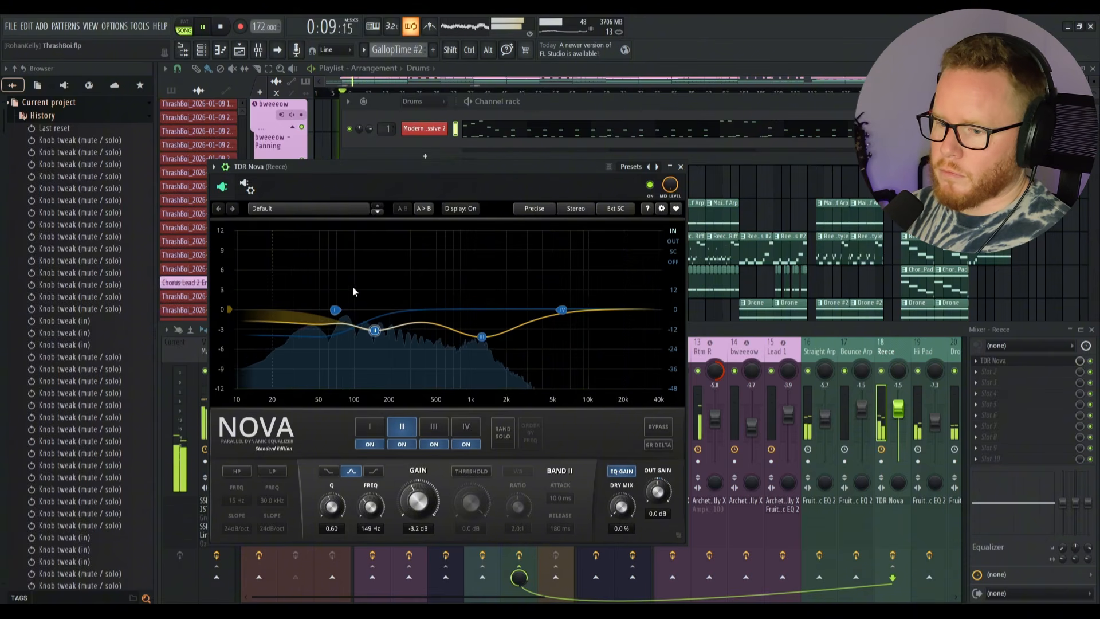
pyautogui.press('space')
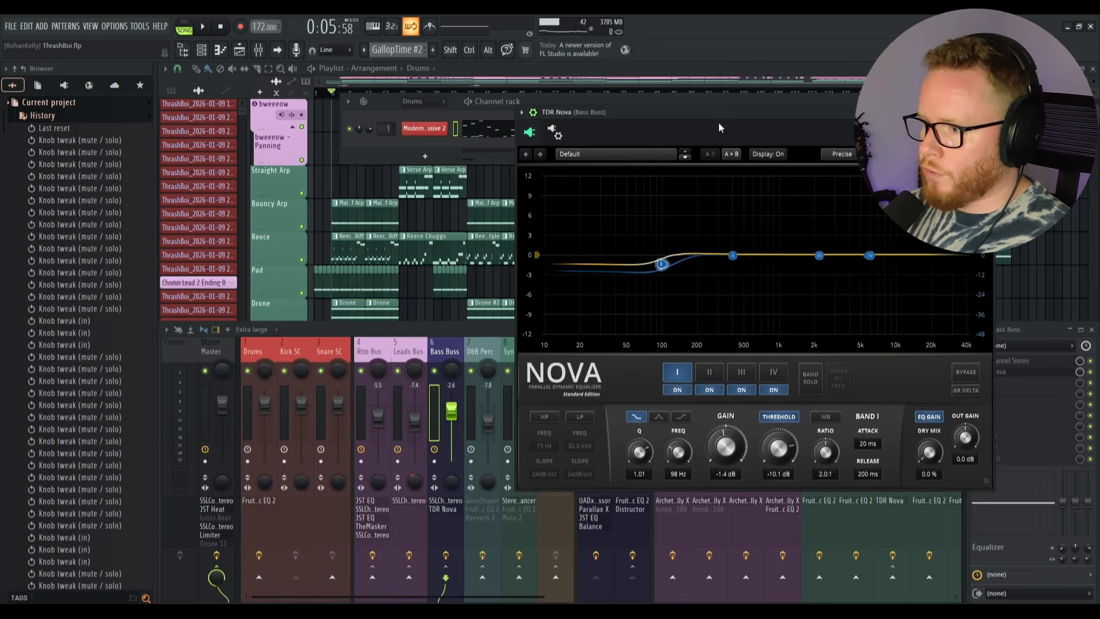
# Step: Examine the Bass Buss TDR Nova window once more, close it and select the Reece track
pyautogui.moveTo(743, 114); pyautogui.dragTo(533, 113)
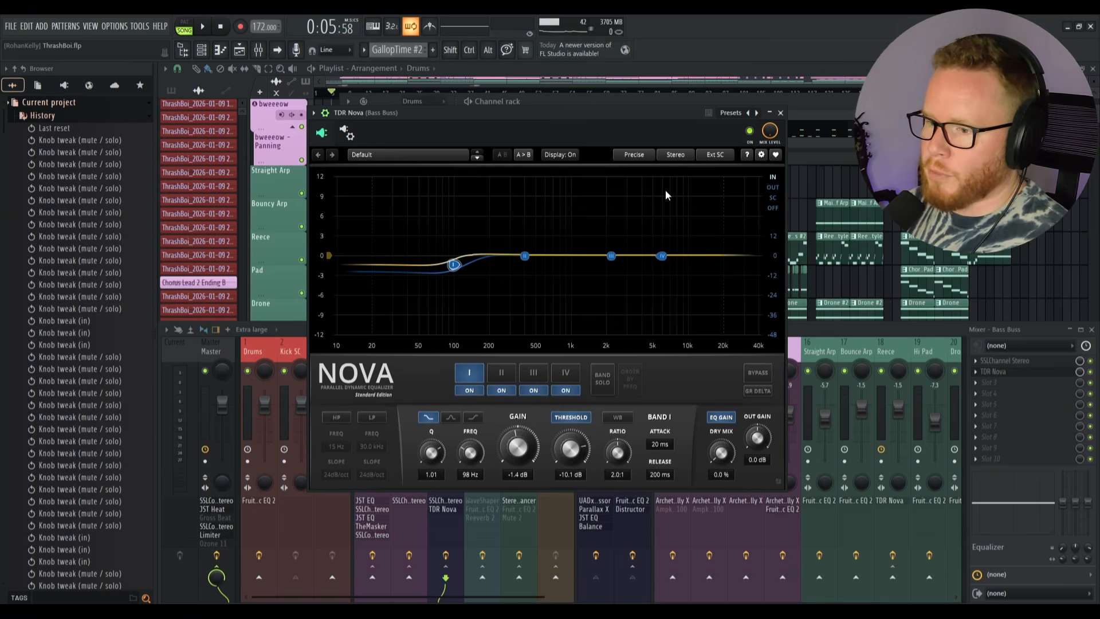
pyautogui.click(780, 114)
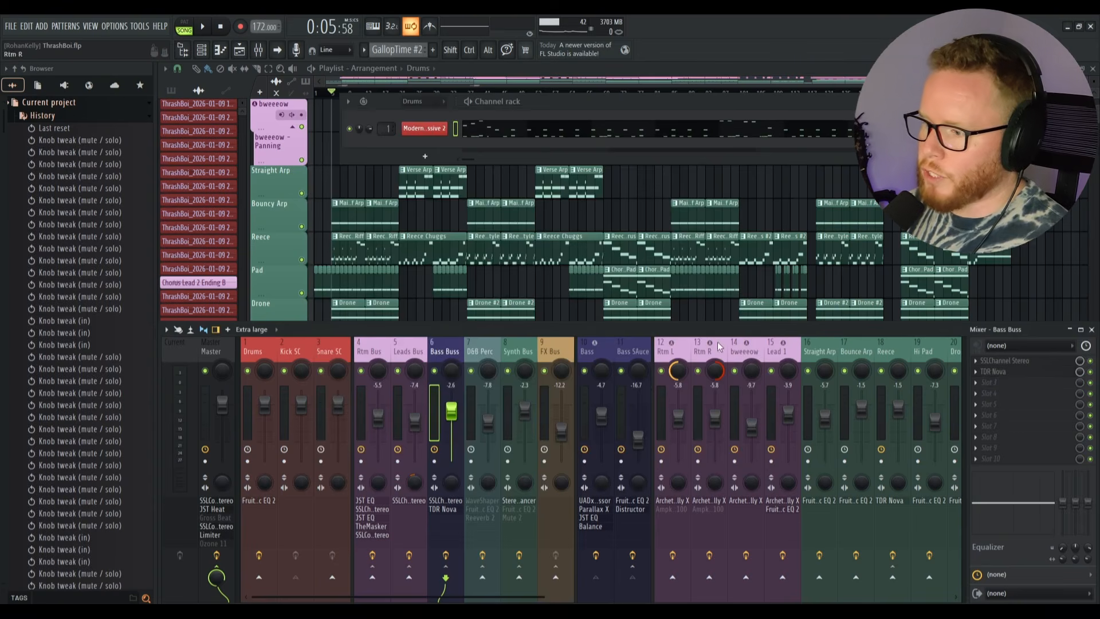
pyautogui.click(879, 395)
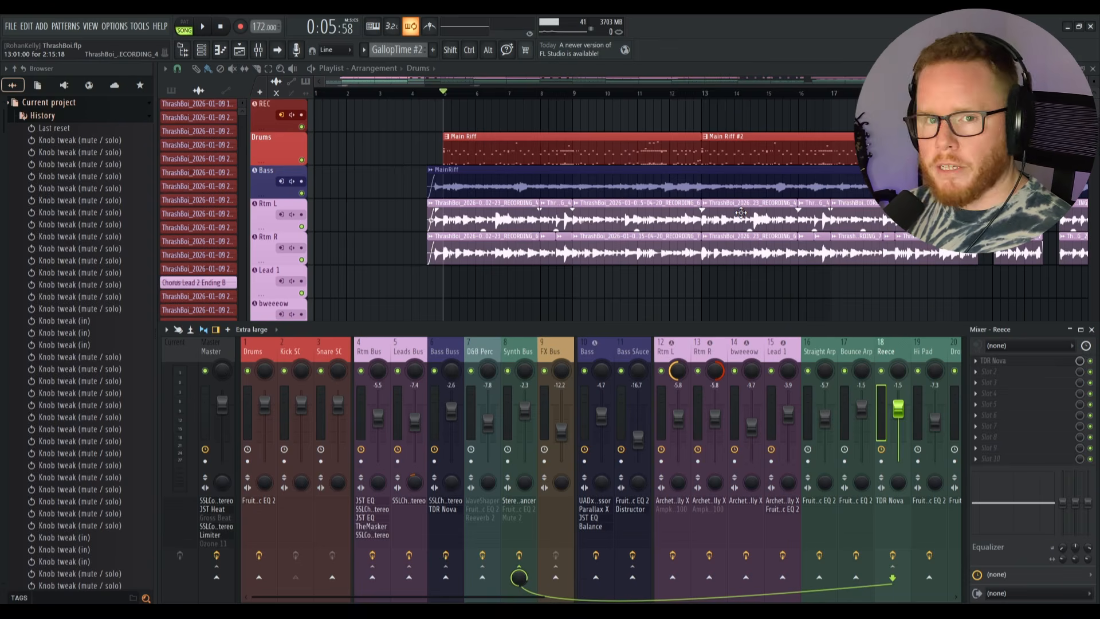
# Step: Select the Bass track and view the volume setting of its Fruity Balance effect
pyautogui.click(587, 401)
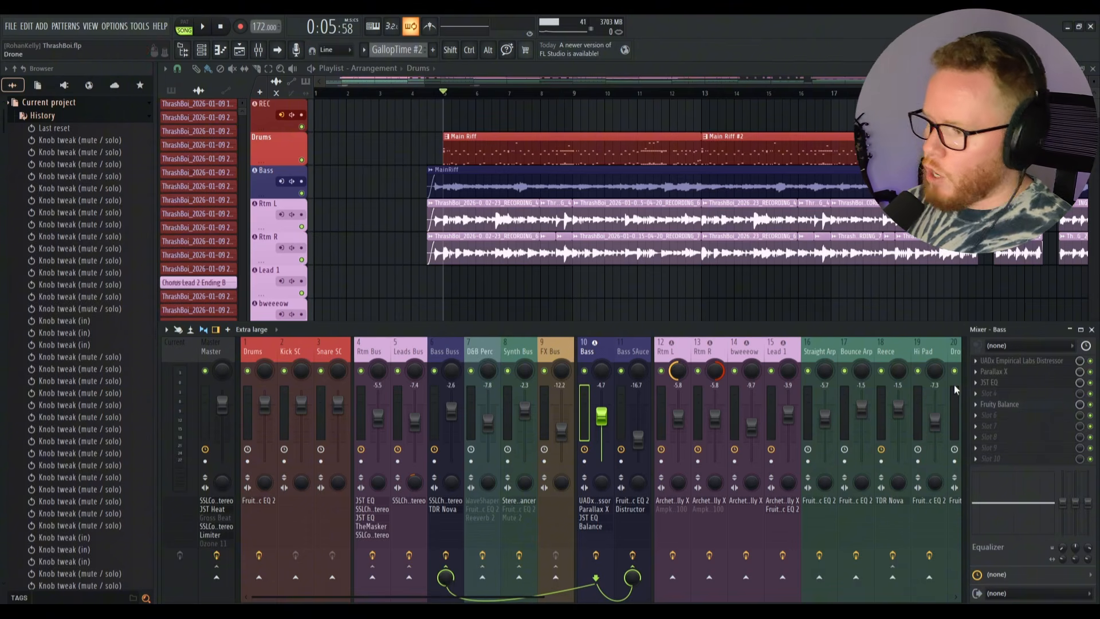
pyautogui.click(1015, 405)
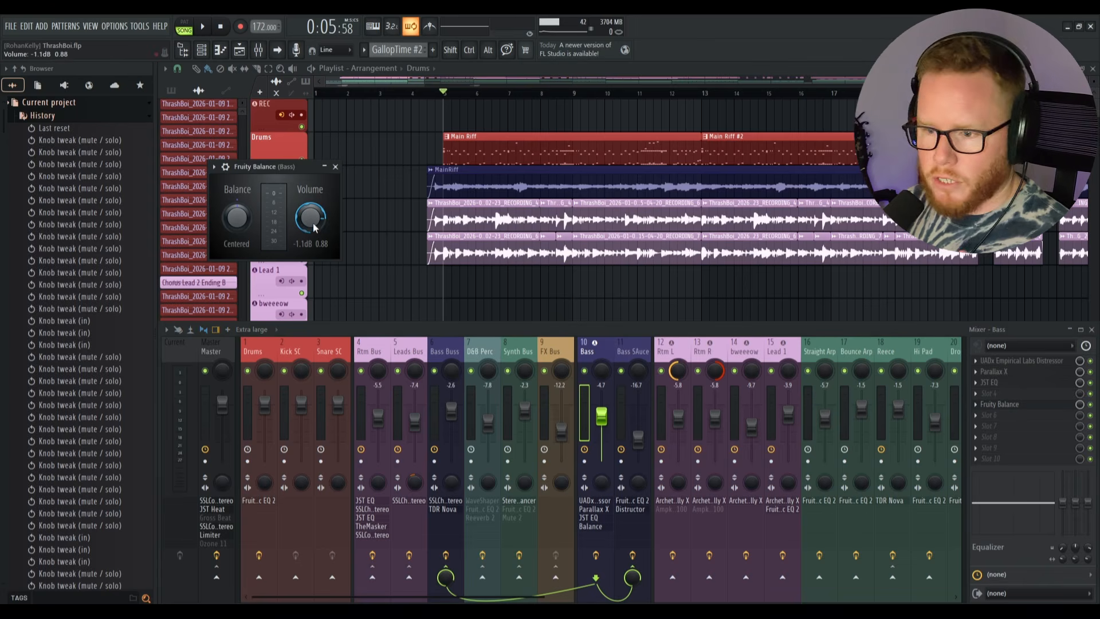
pyautogui.click(336, 167)
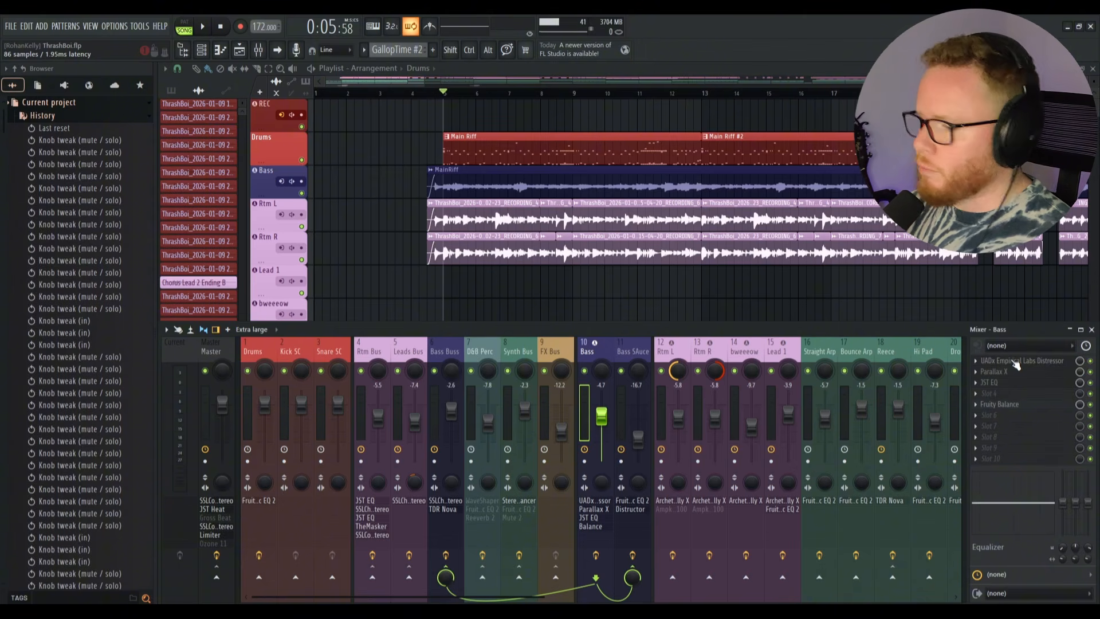
# Step: Bypass Parallax X, JST EQ and the UADx Empirical Labs Distressor on the Bass track, solo it and start playback
pyautogui.click(1090, 371)
pyautogui.click(1090, 382)
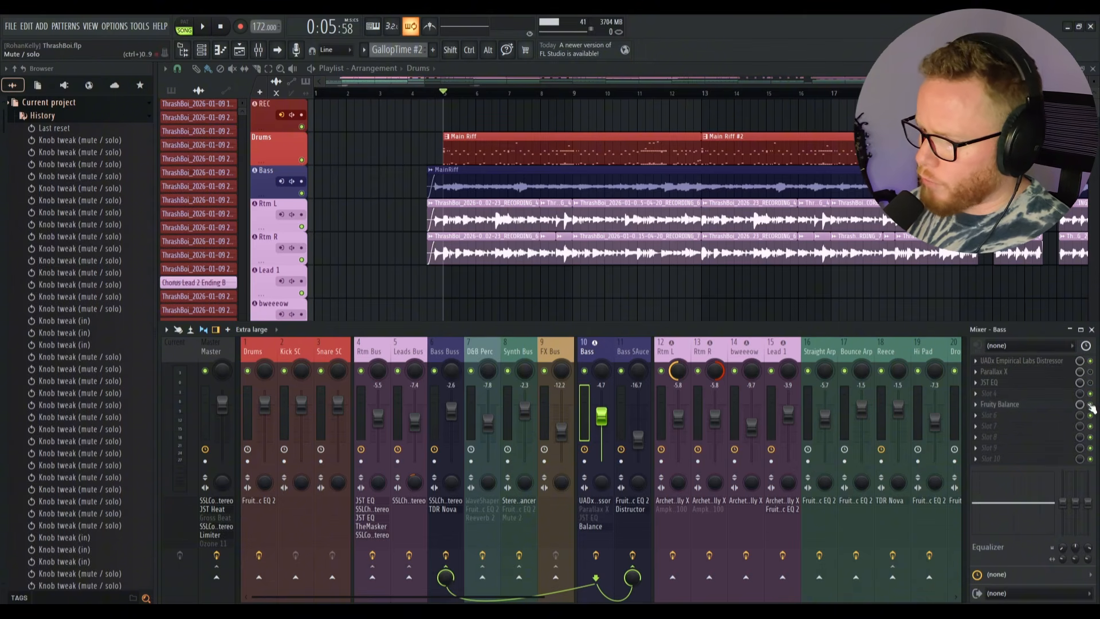
pyautogui.click(1090, 360)
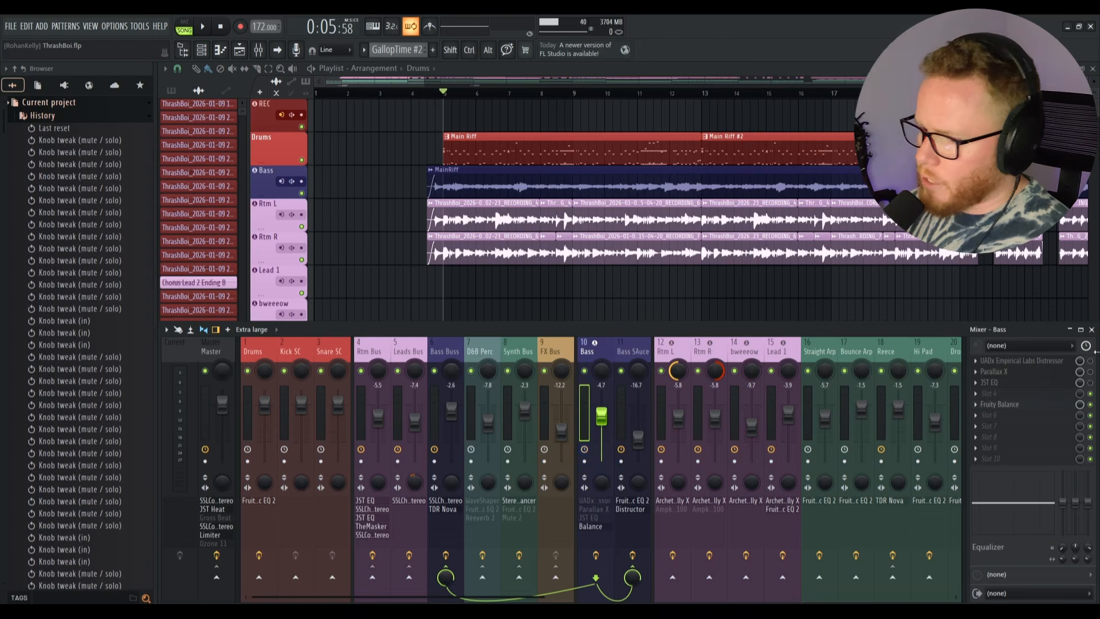
pyautogui.rightClick(587, 371)
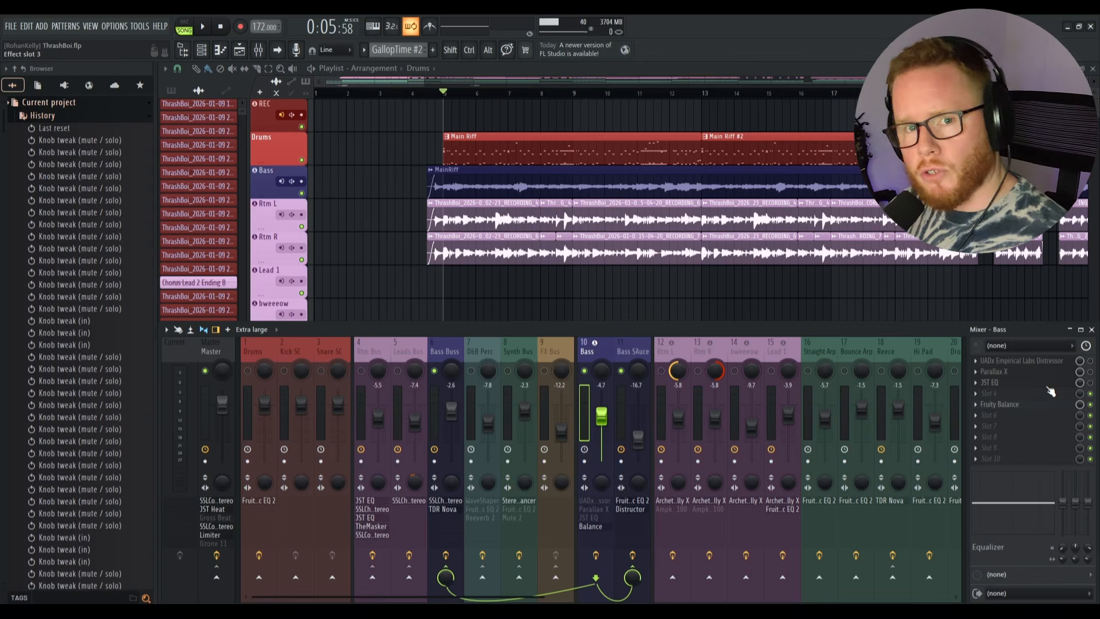
pyautogui.press('space')
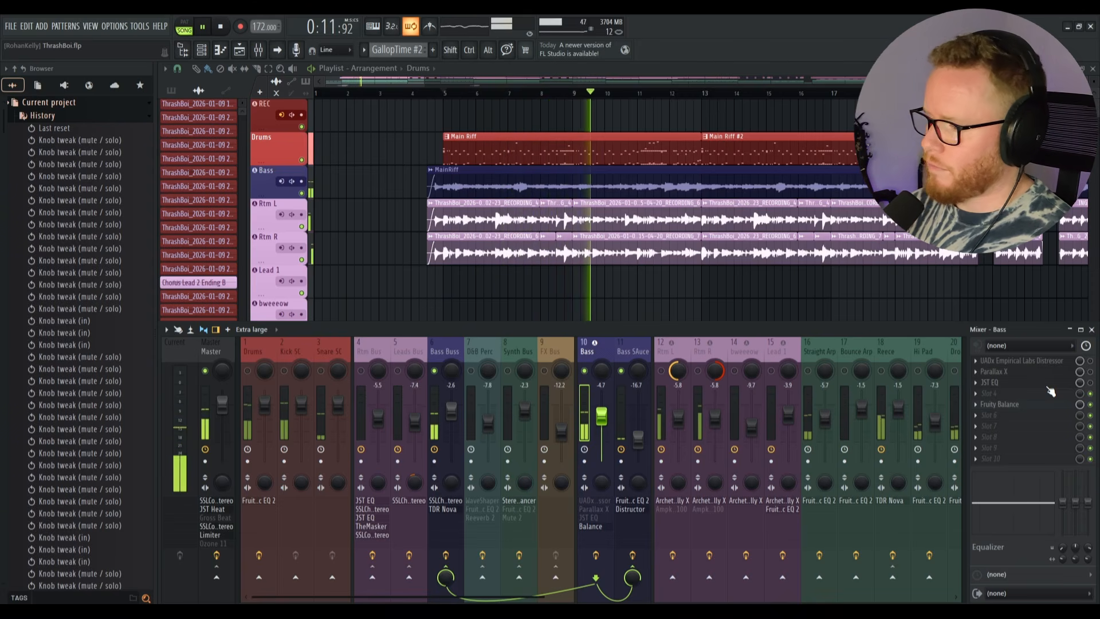
# Step: Stop playback, enable the UADx Empirical Labs Distressor on the Bass track and open its window clear of the mixer
pyautogui.press('space')
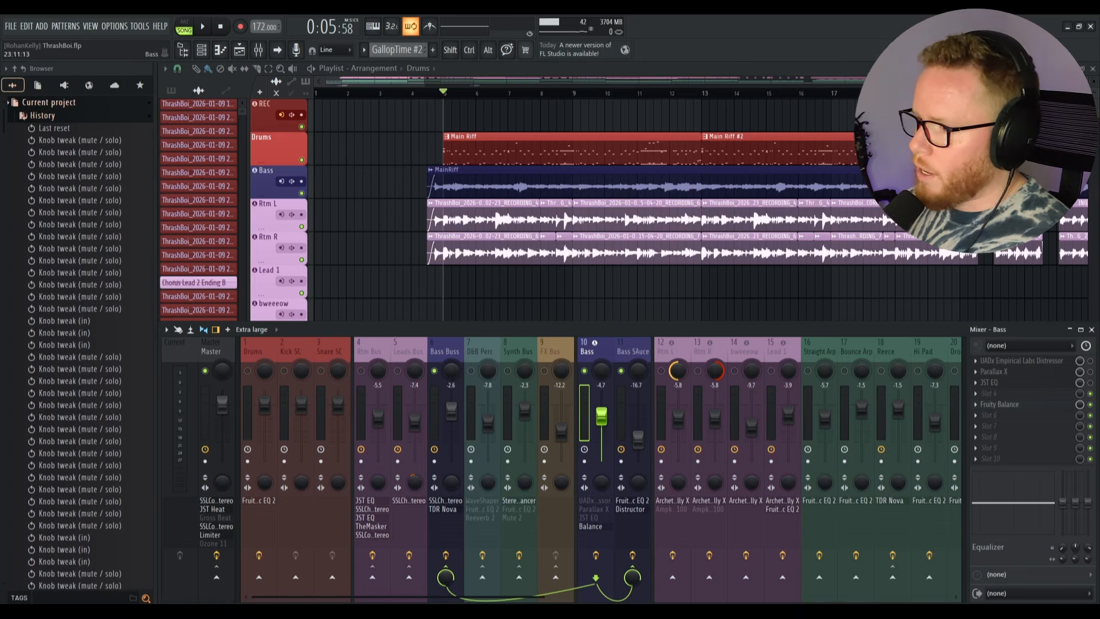
pyautogui.click(1047, 361)
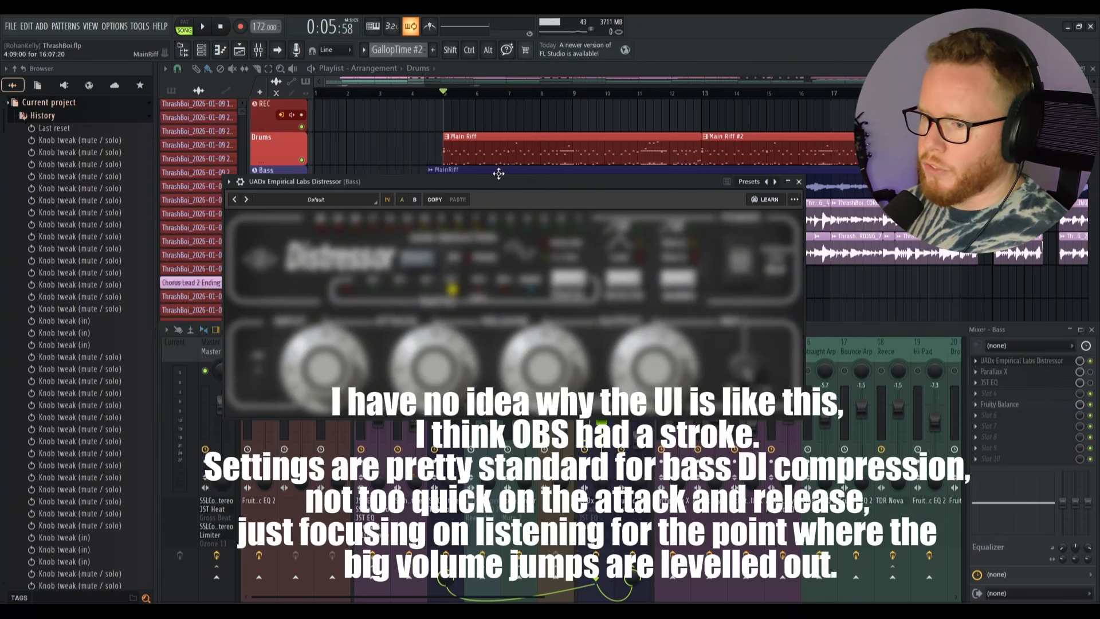
pyautogui.moveTo(498, 173); pyautogui.dragTo(549, 105)
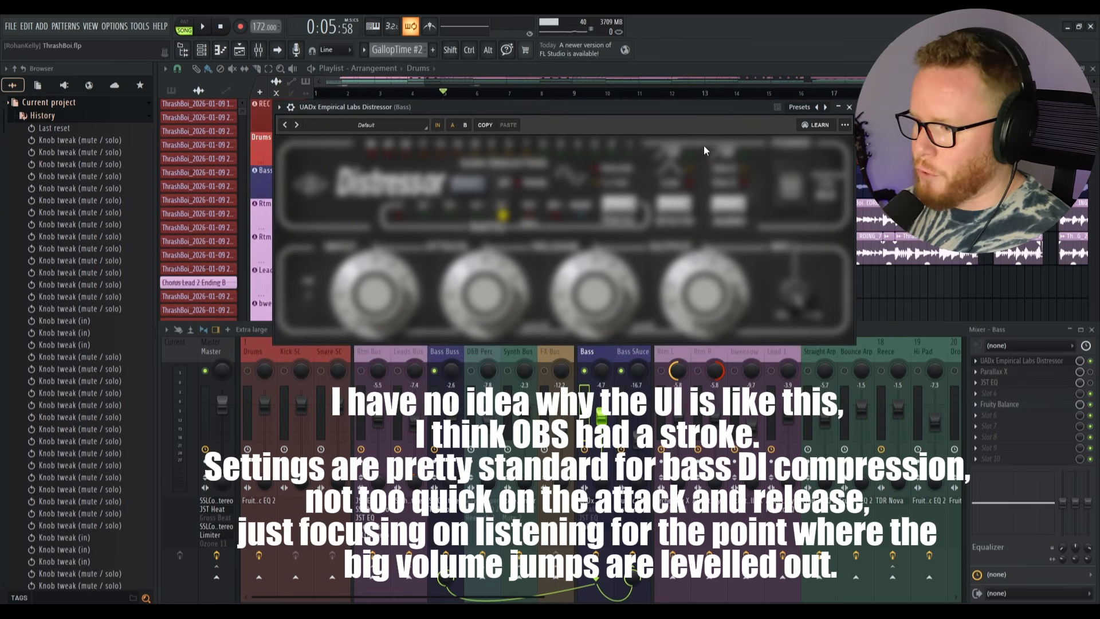
pyautogui.moveTo(645, 108); pyautogui.dragTo(699, 108)
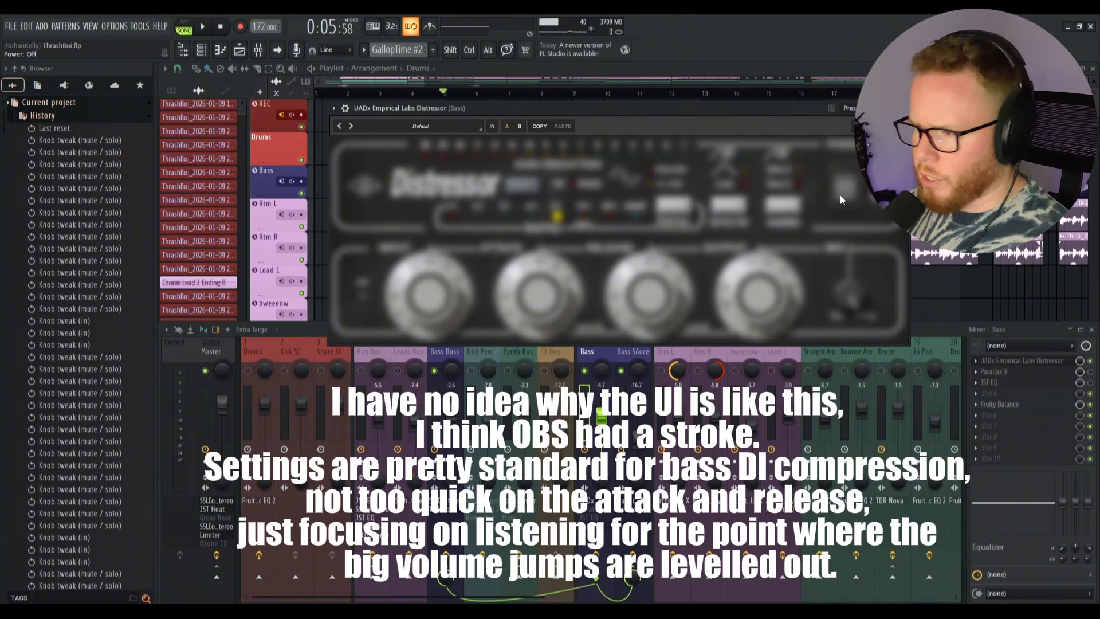
# Step: Compare the bass with the Distressor's power off and on during playback, stop playback and close the plugin window
pyautogui.press('space')
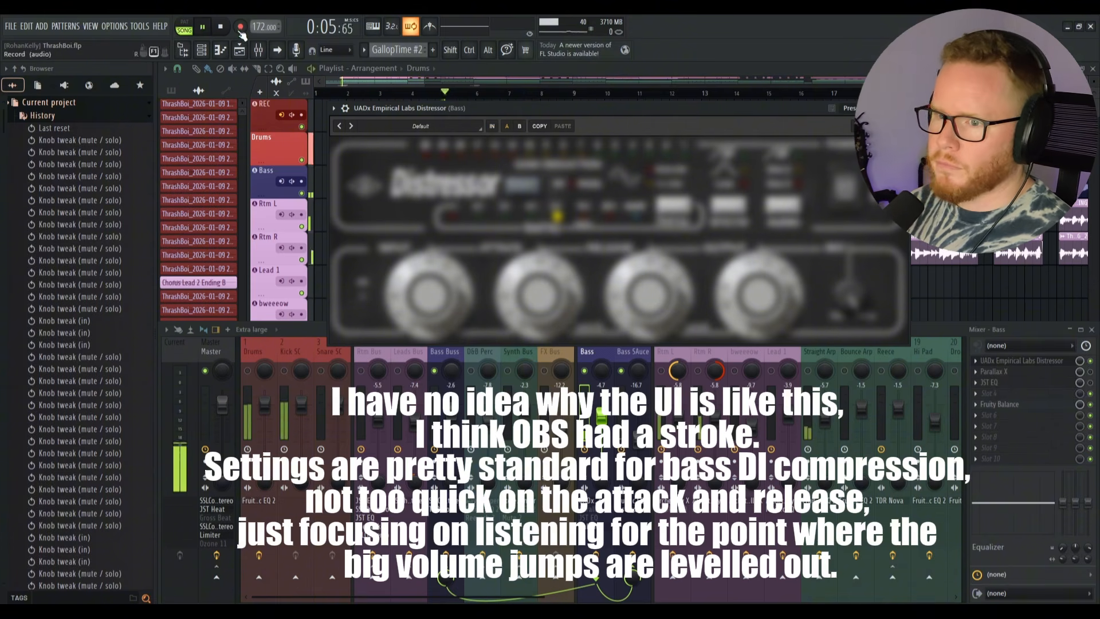
pyautogui.click(847, 180)
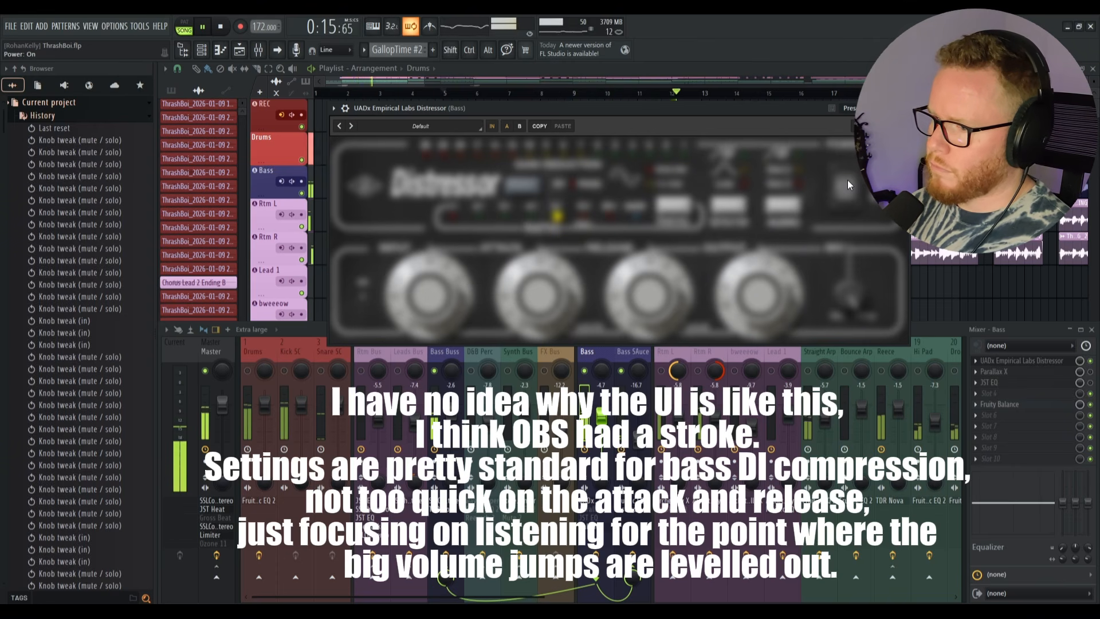
pyautogui.click(847, 187)
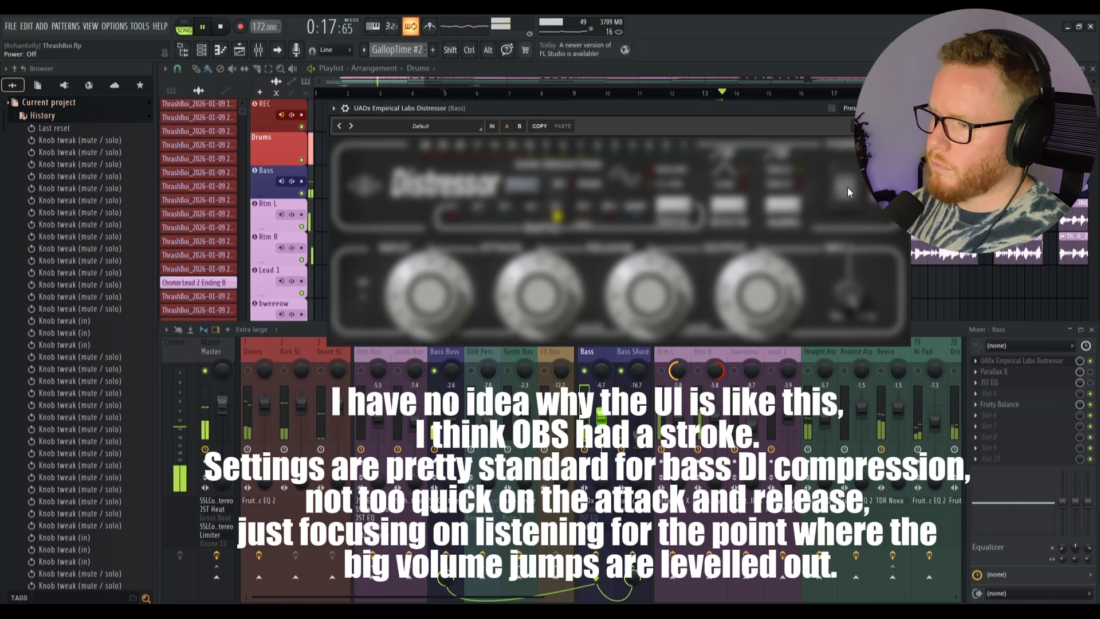
pyautogui.click(847, 177)
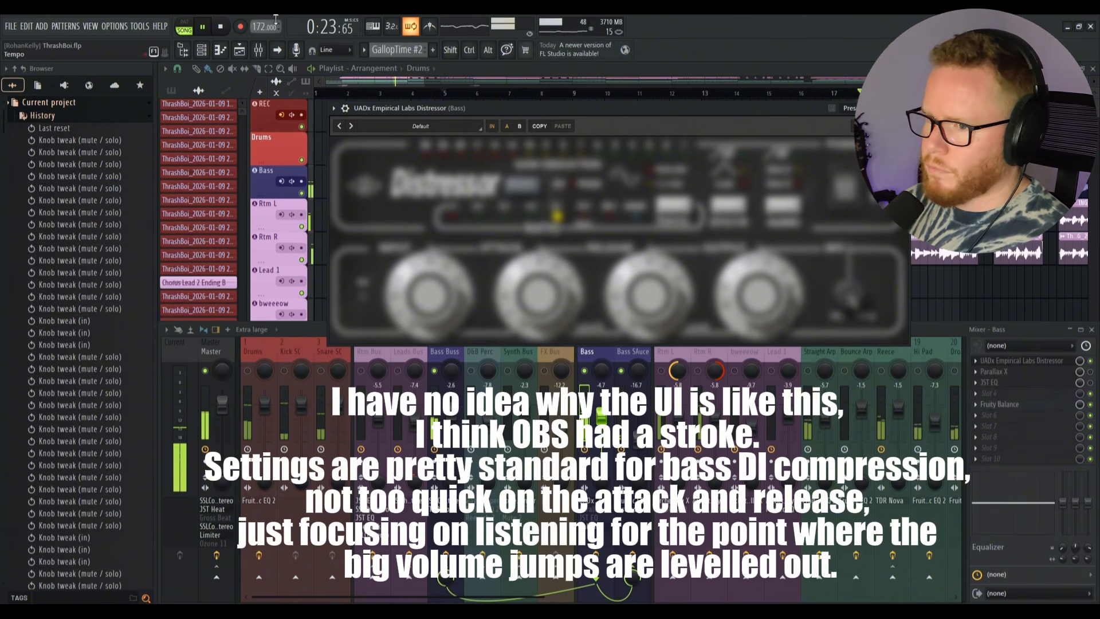
pyautogui.press('space')
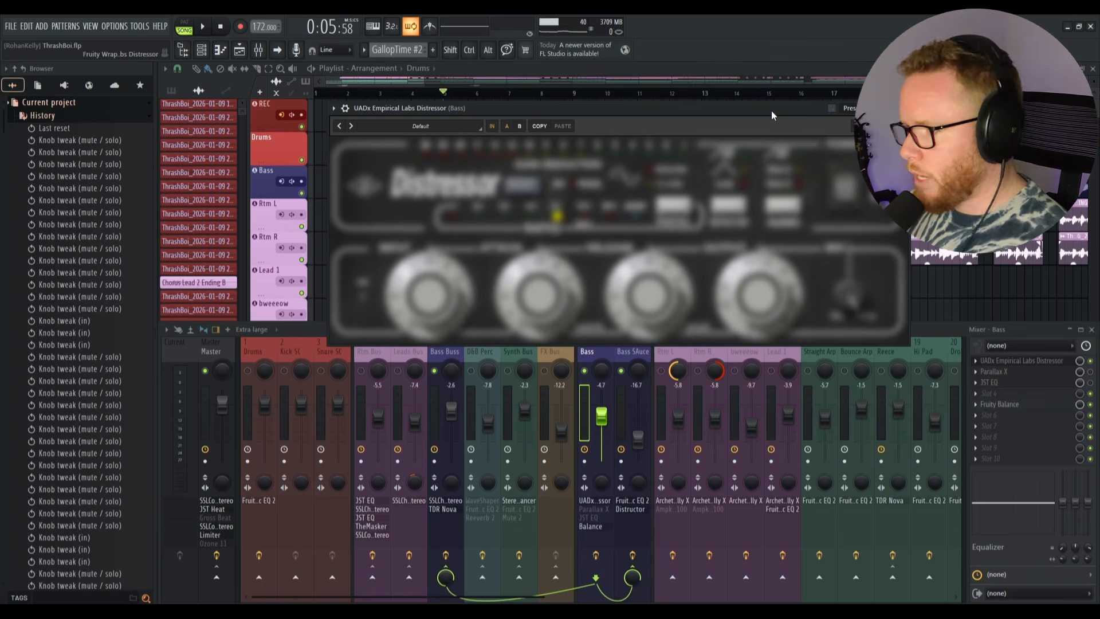
pyautogui.moveTo(771, 111); pyautogui.dragTo(774, 107)
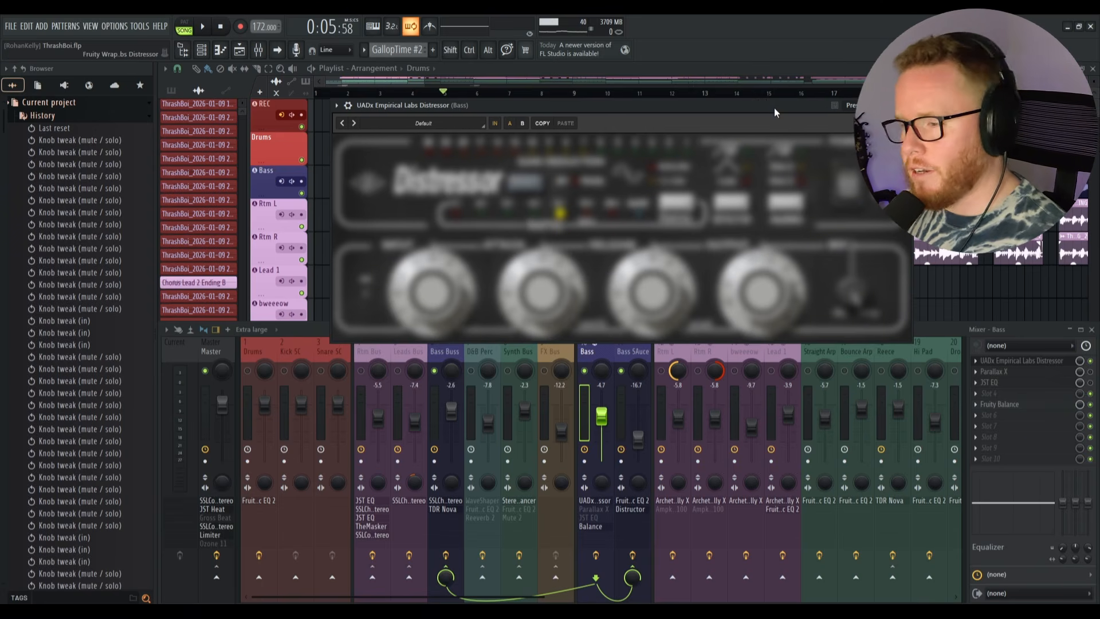
pyautogui.click(904, 106)
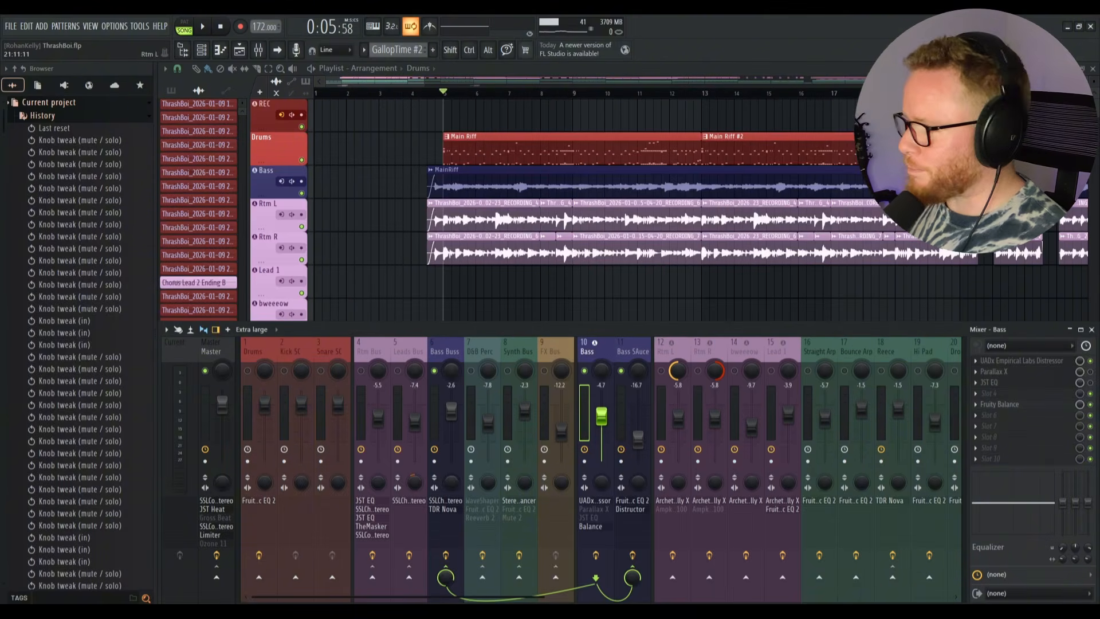
# Step: Open Parallax X on the Bass track with its wrapper controls shown and switch it from bypassed to active during playback
pyautogui.click(1029, 372)
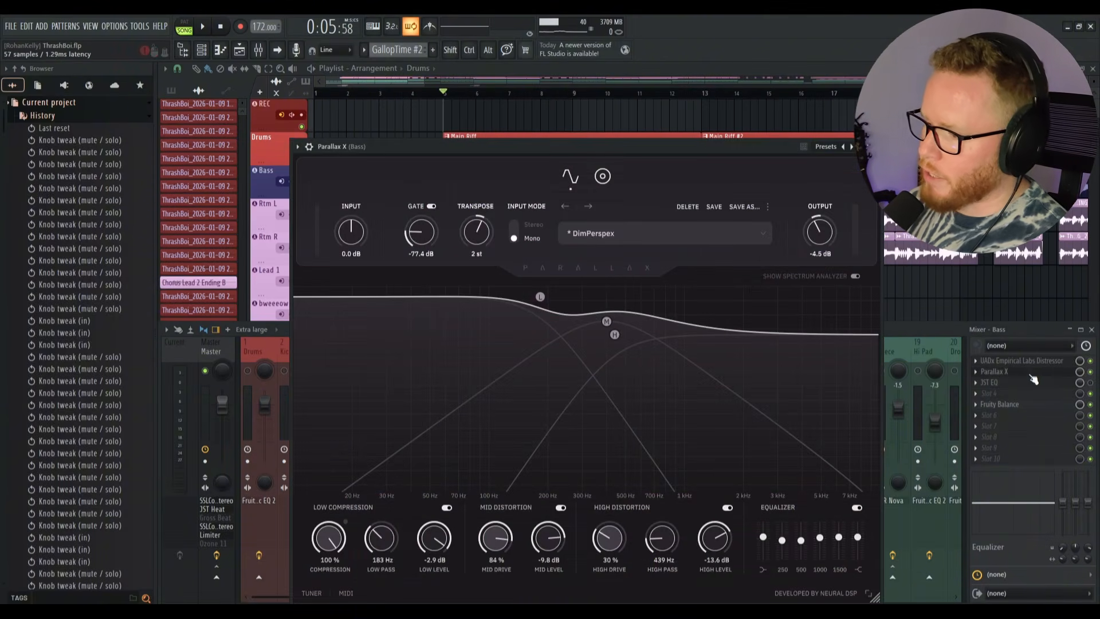
pyautogui.click(310, 147)
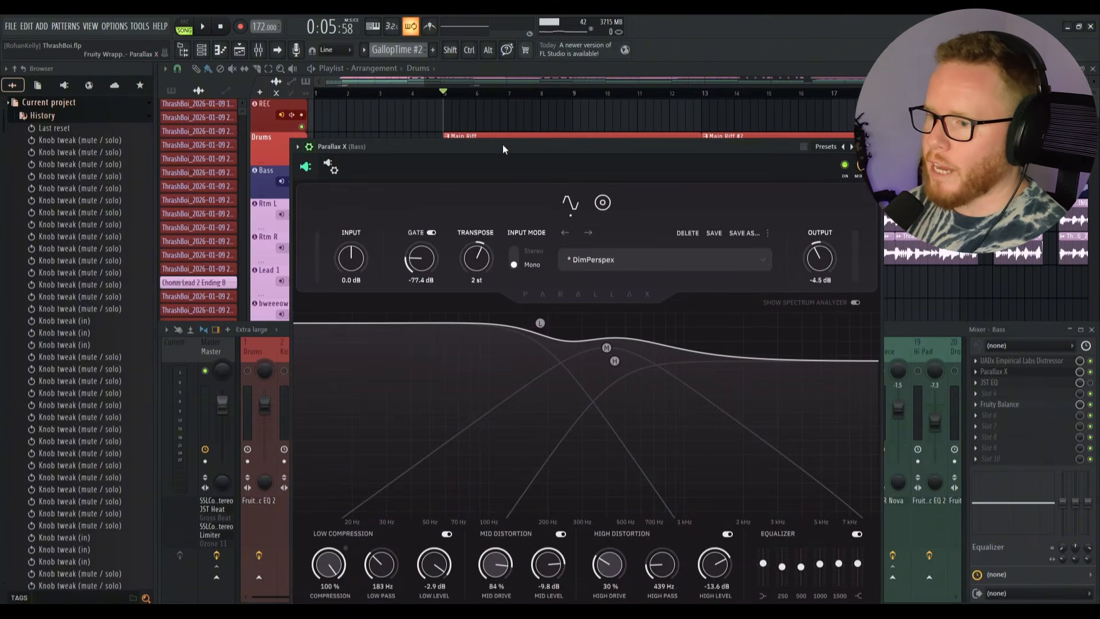
pyautogui.moveTo(503, 144); pyautogui.dragTo(501, 63)
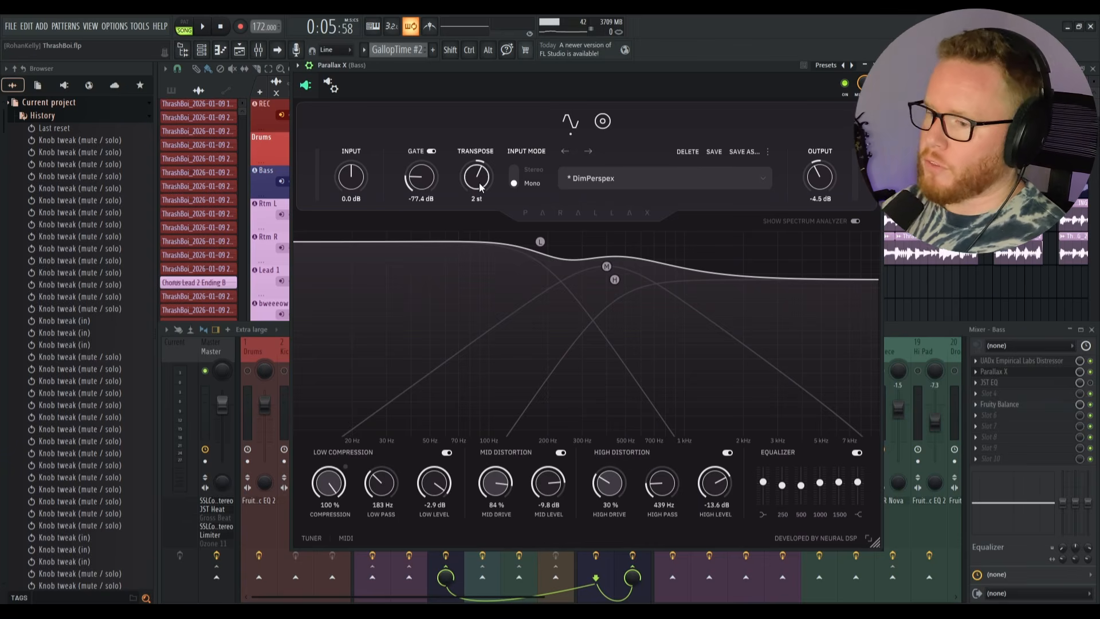
pyautogui.moveTo(815, 81); pyautogui.dragTo(818, 98)
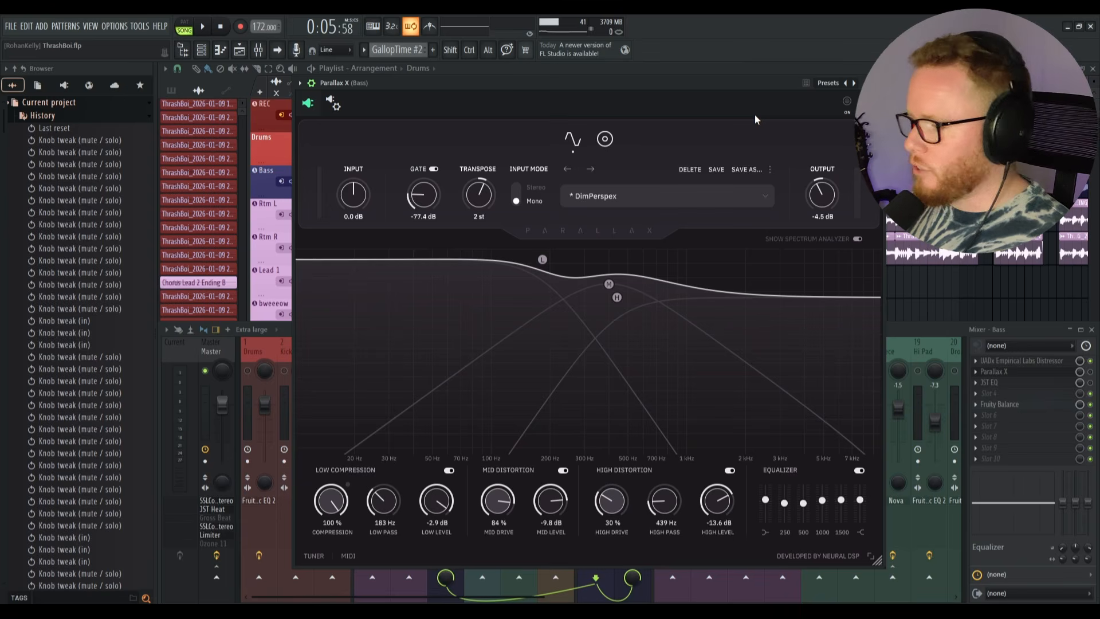
pyautogui.press('space')
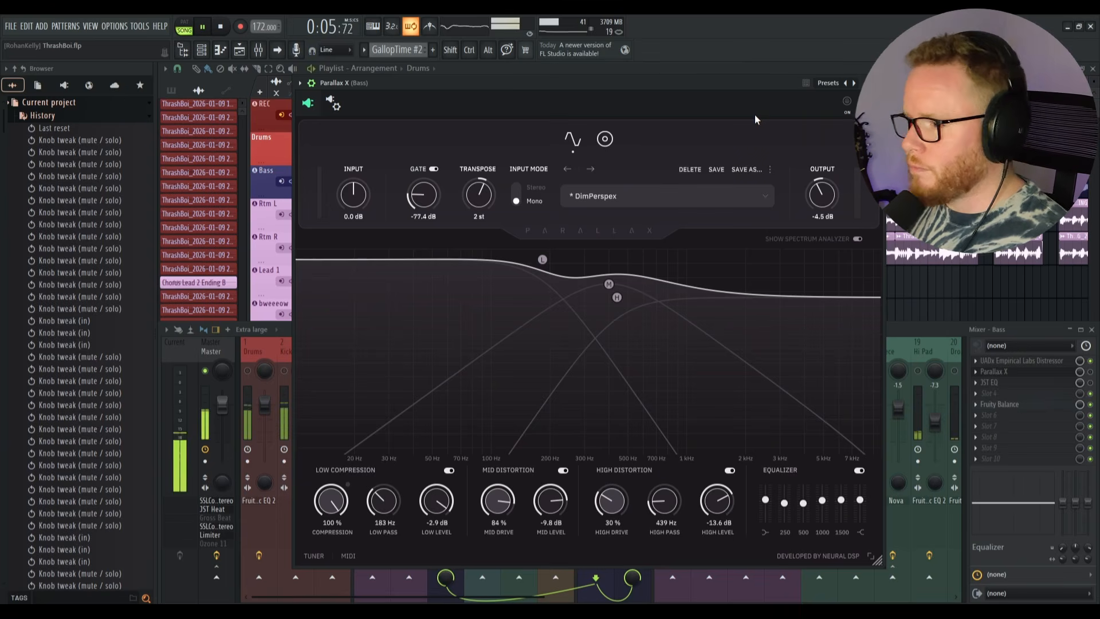
pyautogui.click(848, 103)
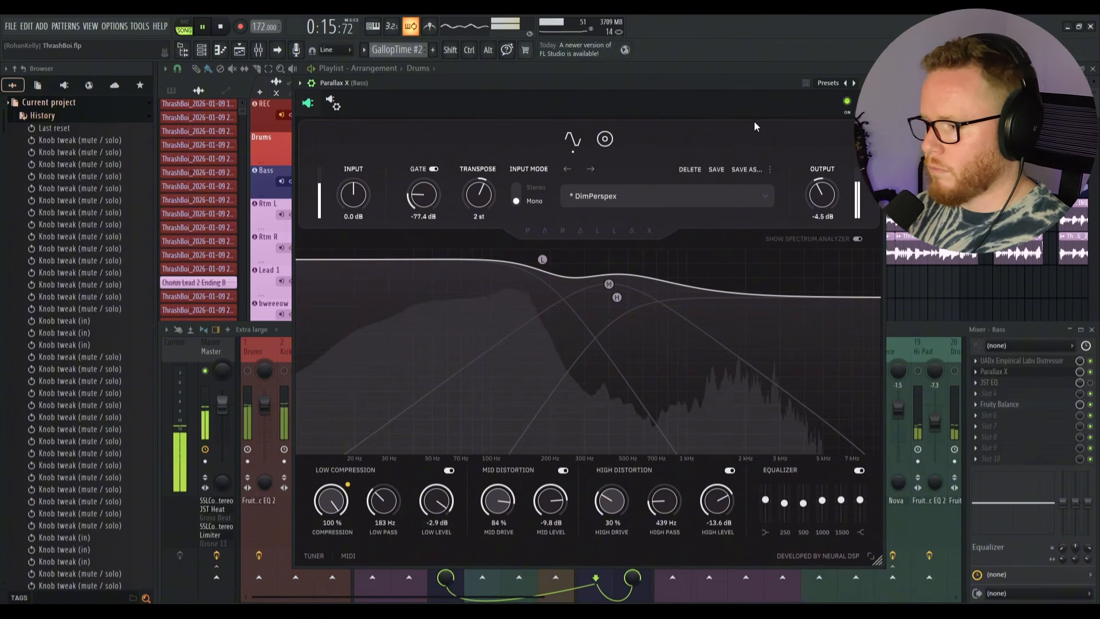
pyautogui.press('space')
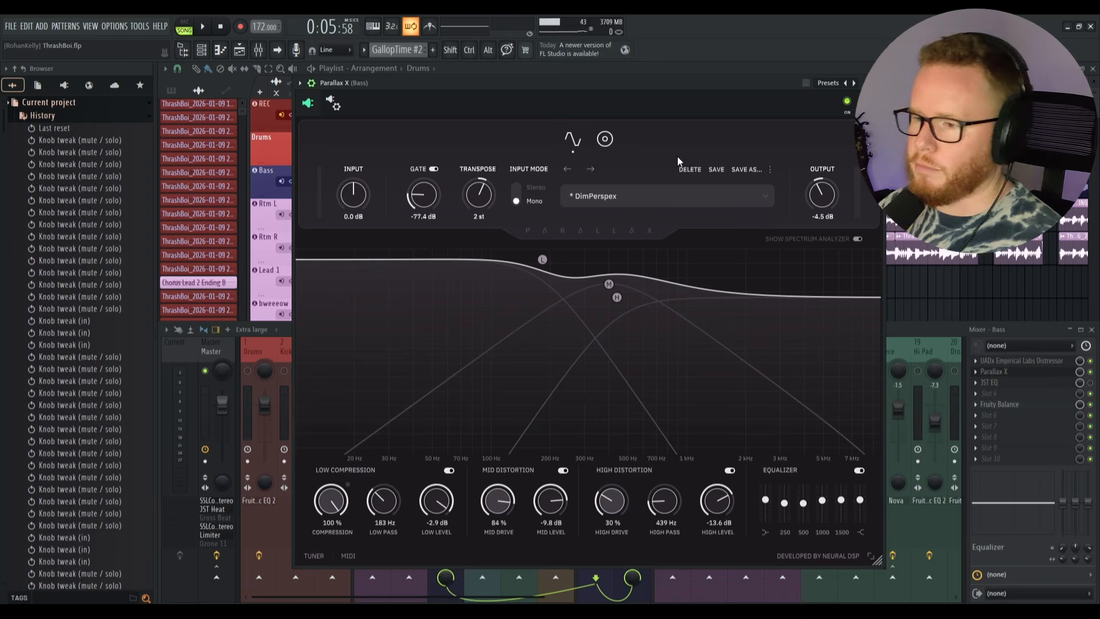
# Step: Examine Parallax X's compression and distortion band settings and its cabinet microphone page, and close the plugin
pyautogui.click(613, 198)
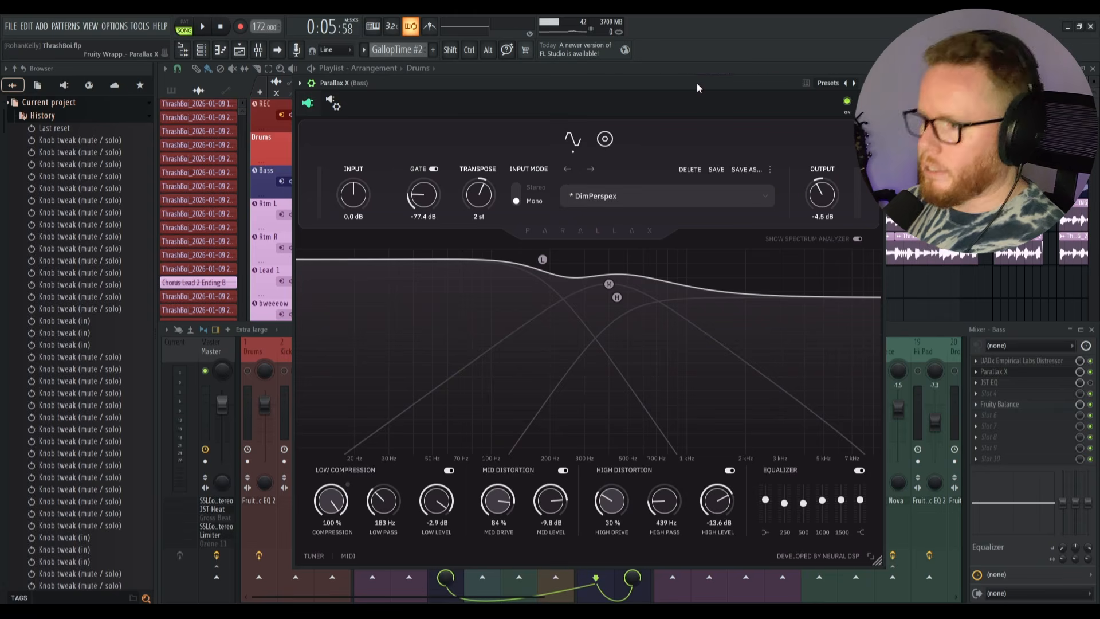
pyautogui.moveTo(696, 84); pyautogui.dragTo(706, 88)
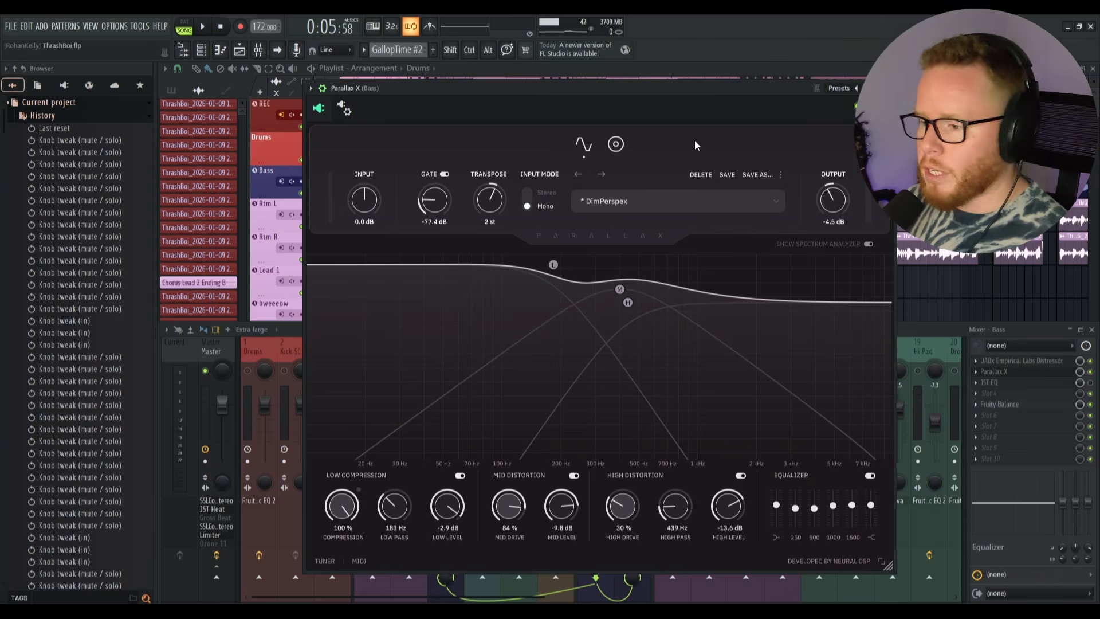
pyautogui.moveTo(624, 82); pyautogui.dragTo(626, 82)
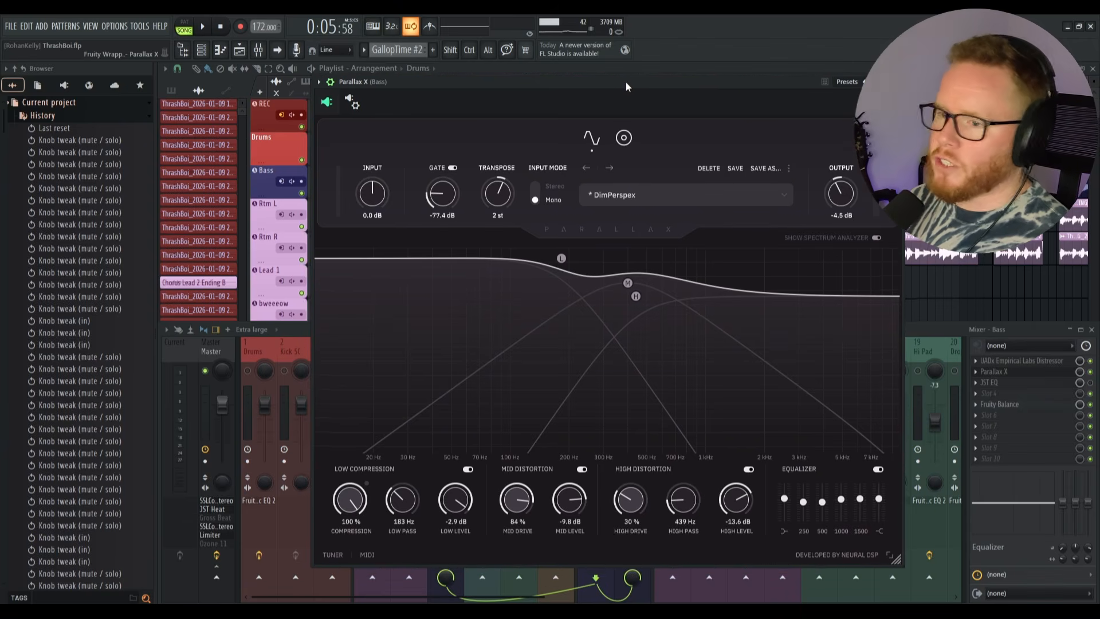
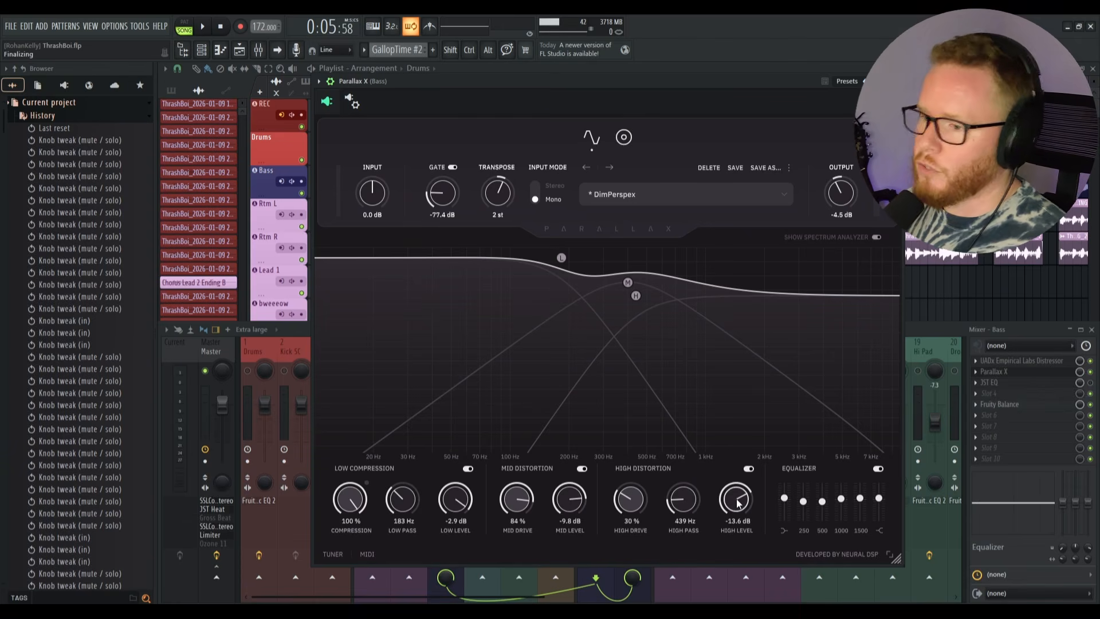
pyautogui.click(623, 137)
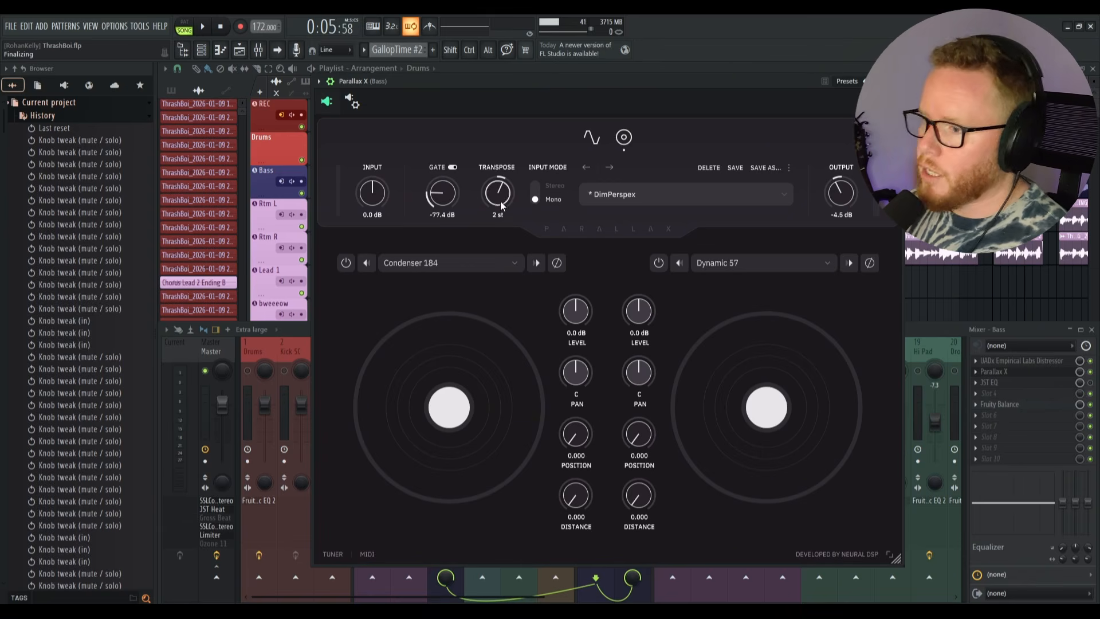
pyautogui.click(592, 138)
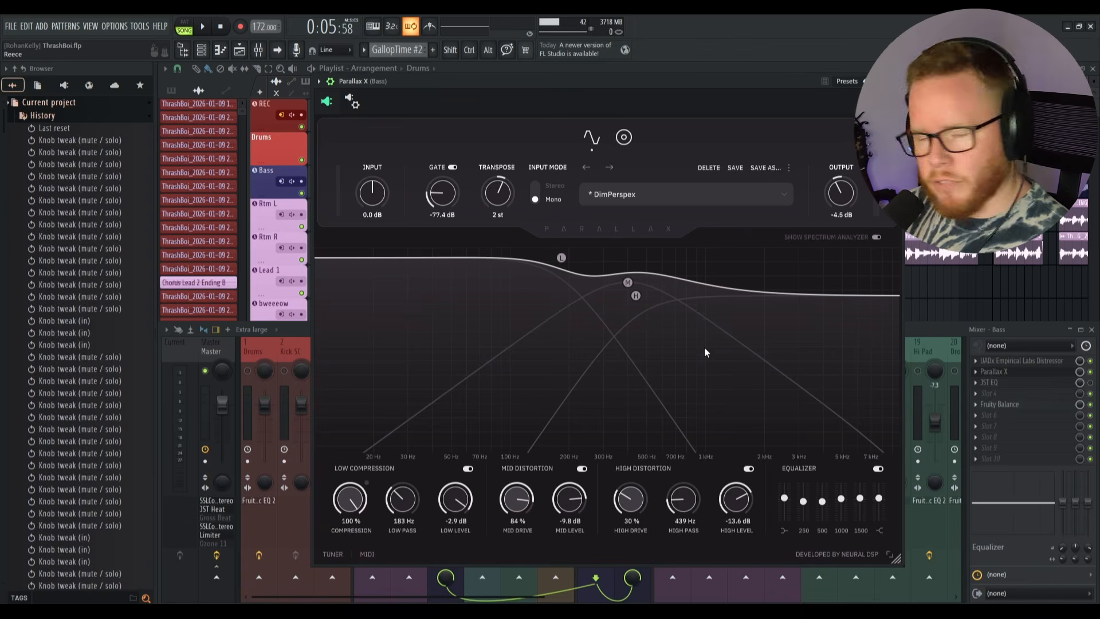
pyautogui.click(896, 82)
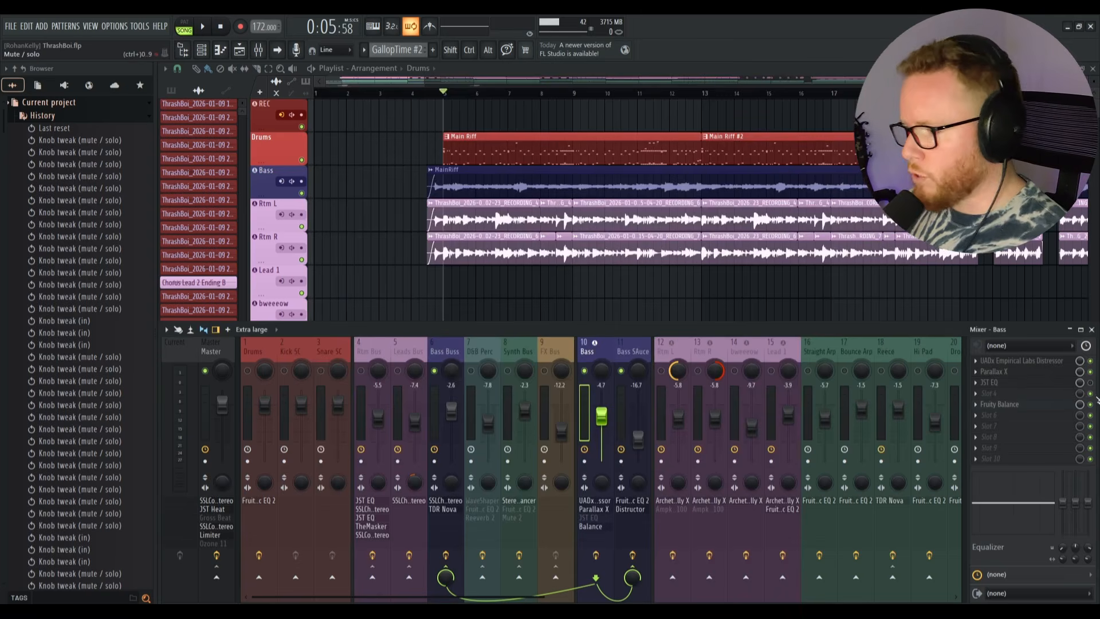
# Step: Enable JST EQ on the Bass track, inspect its low-cut band and low-mid dip, and close its window
pyautogui.click(1093, 385)
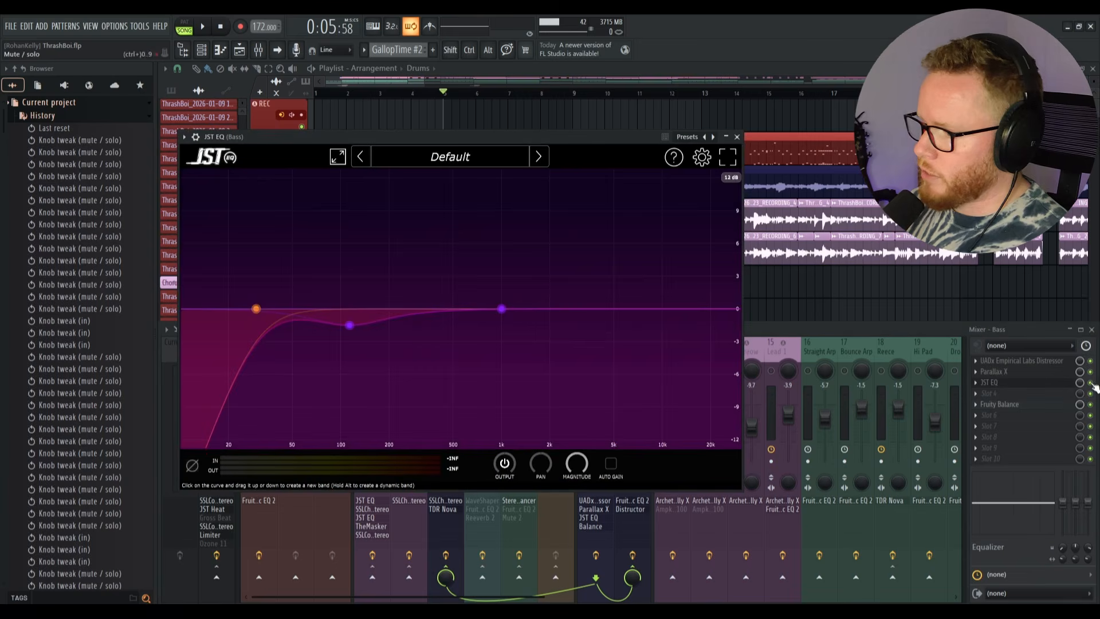
pyautogui.moveTo(545, 135); pyautogui.dragTo(640, 98)
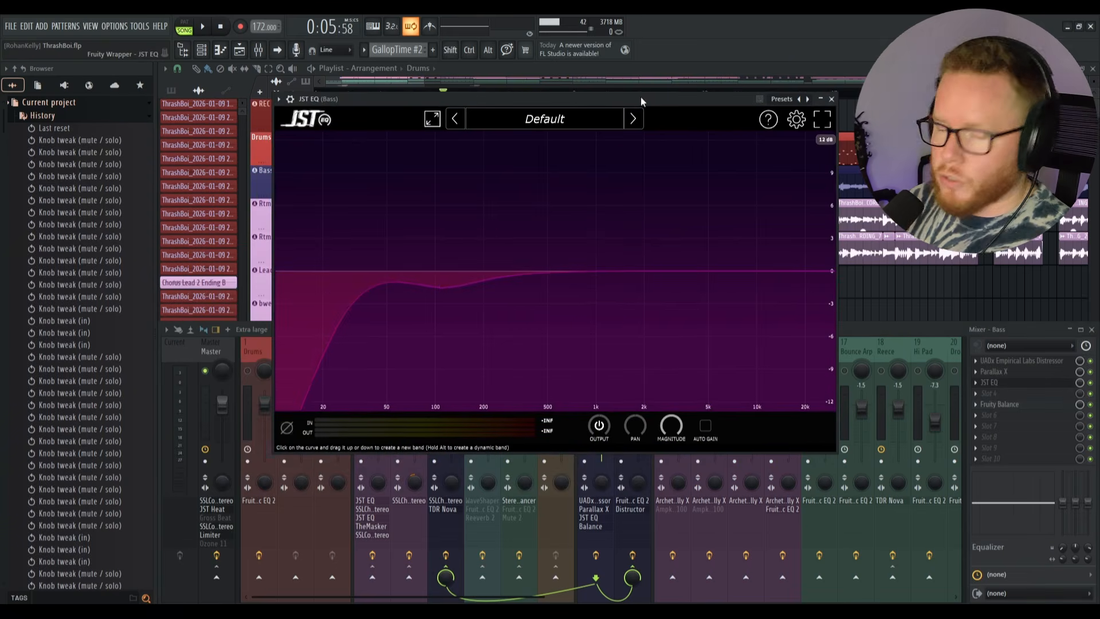
pyautogui.moveTo(591, 224)
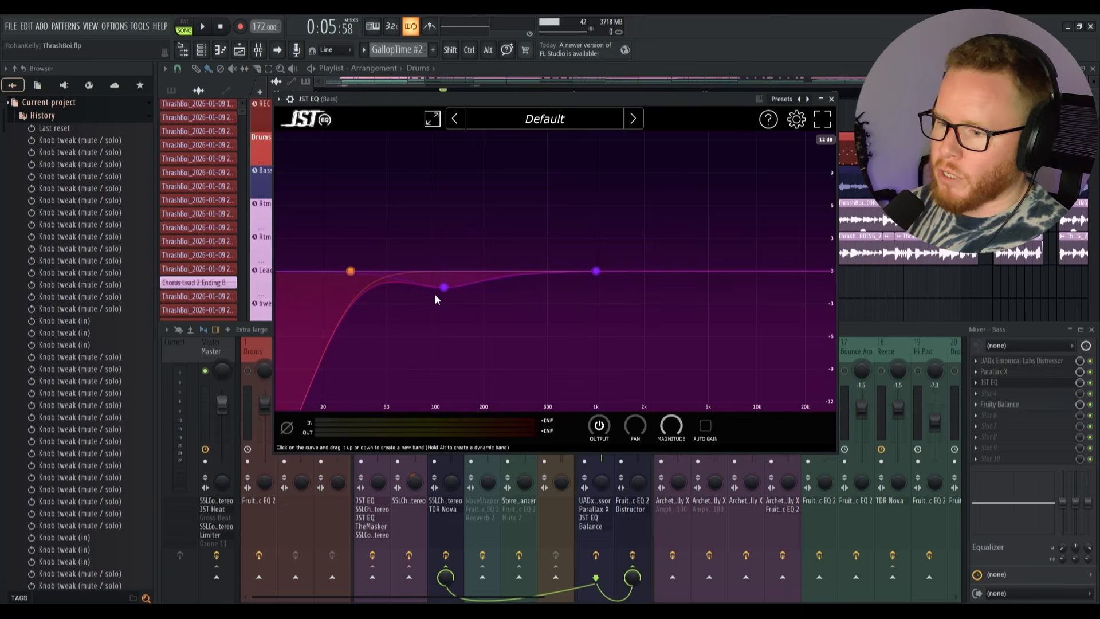
pyautogui.click(351, 272)
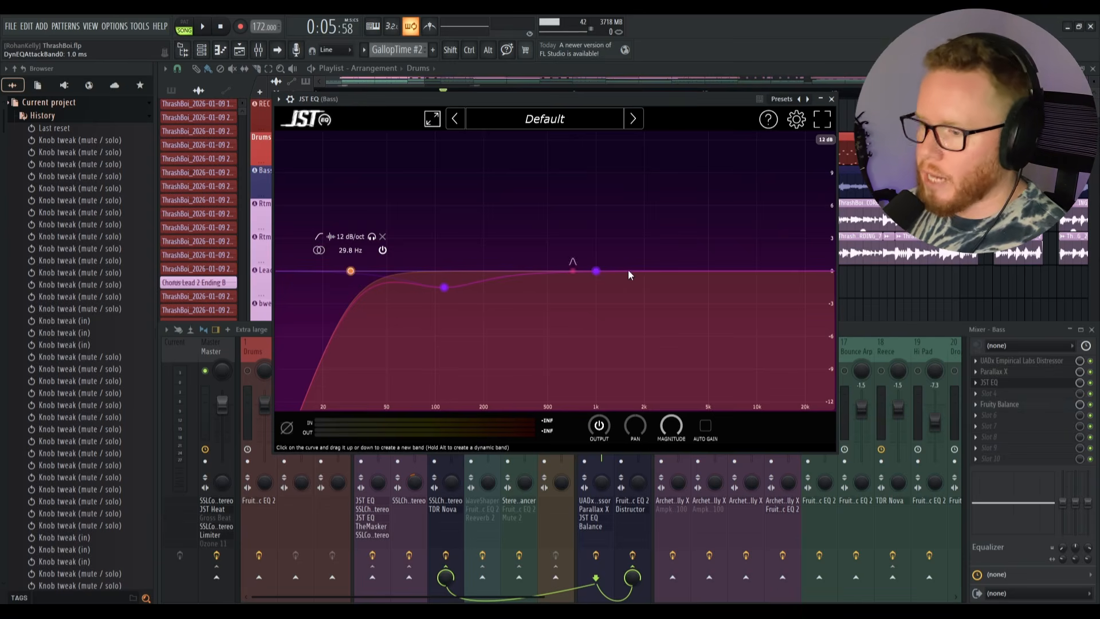
pyautogui.click(831, 99)
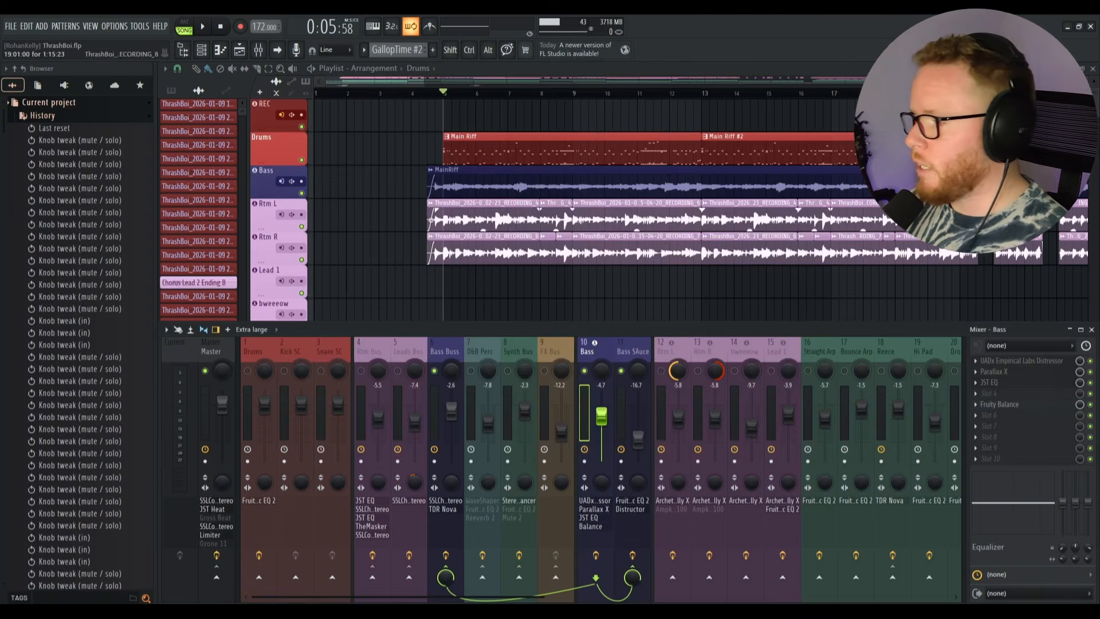
# Step: Open JST EQ on the Bass track with its wrapper controls shown and compare it bypassed and active during playback
pyautogui.click(1069, 383)
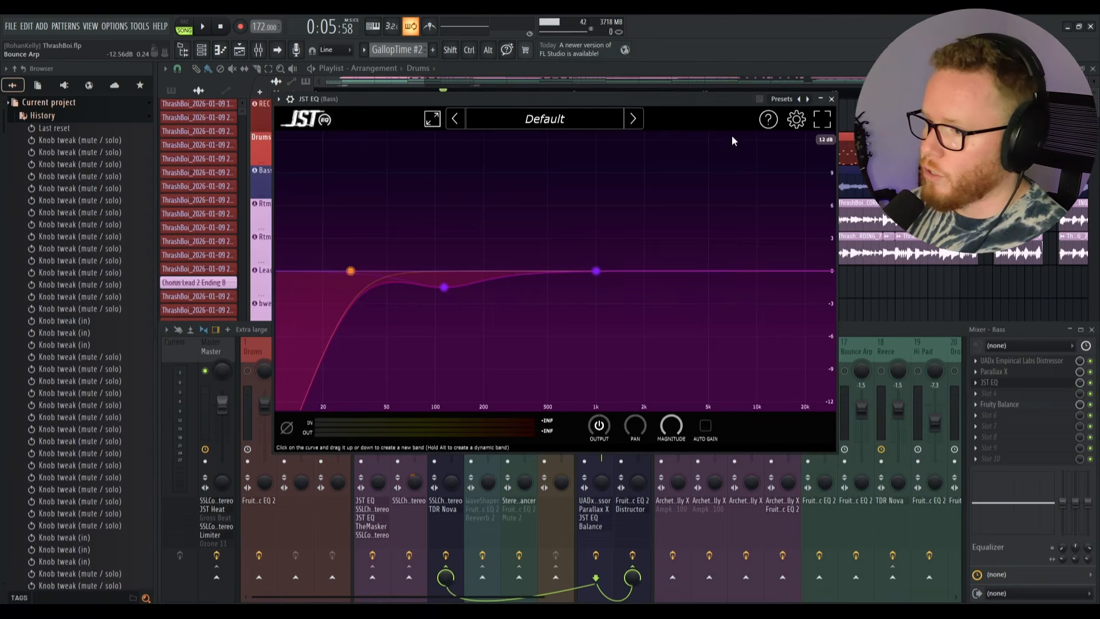
pyautogui.click(290, 99)
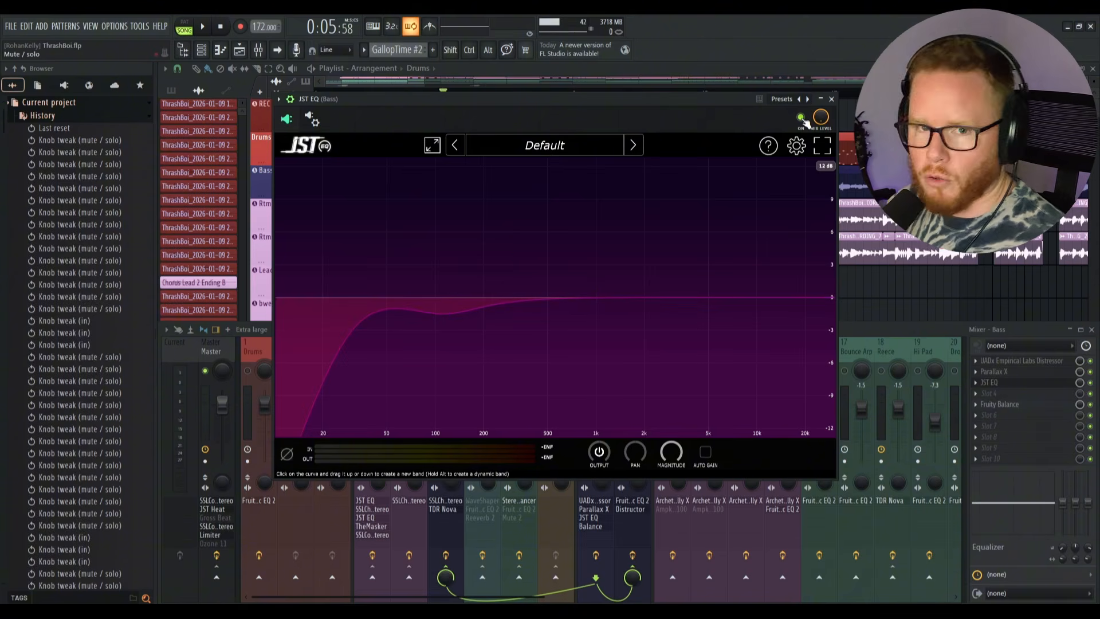
pyautogui.click(801, 117)
pyautogui.press('space')
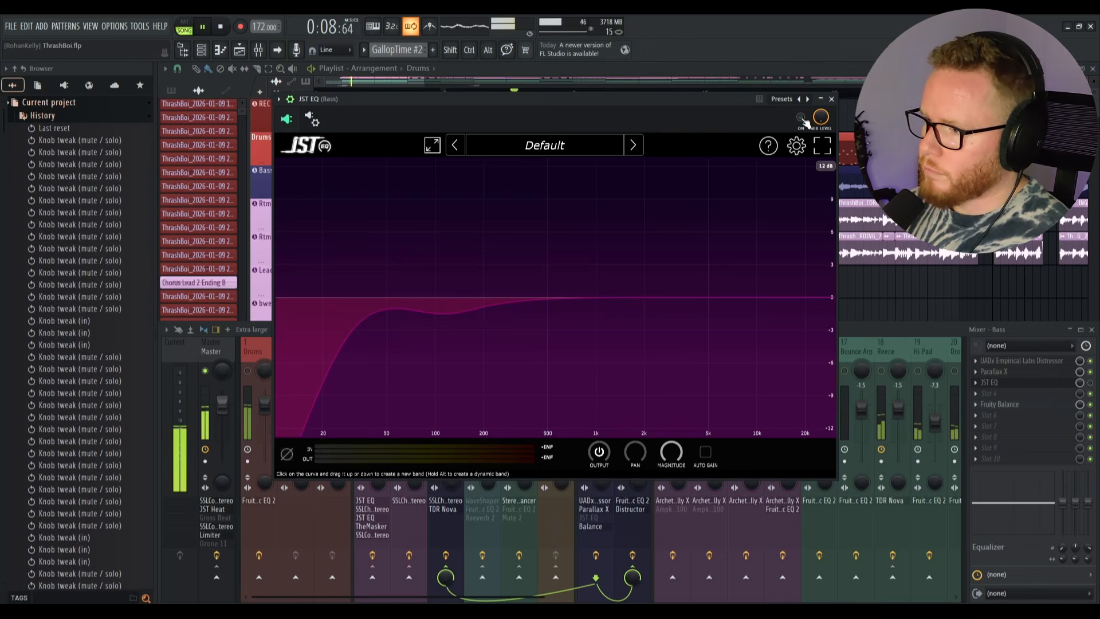
pyautogui.click(802, 117)
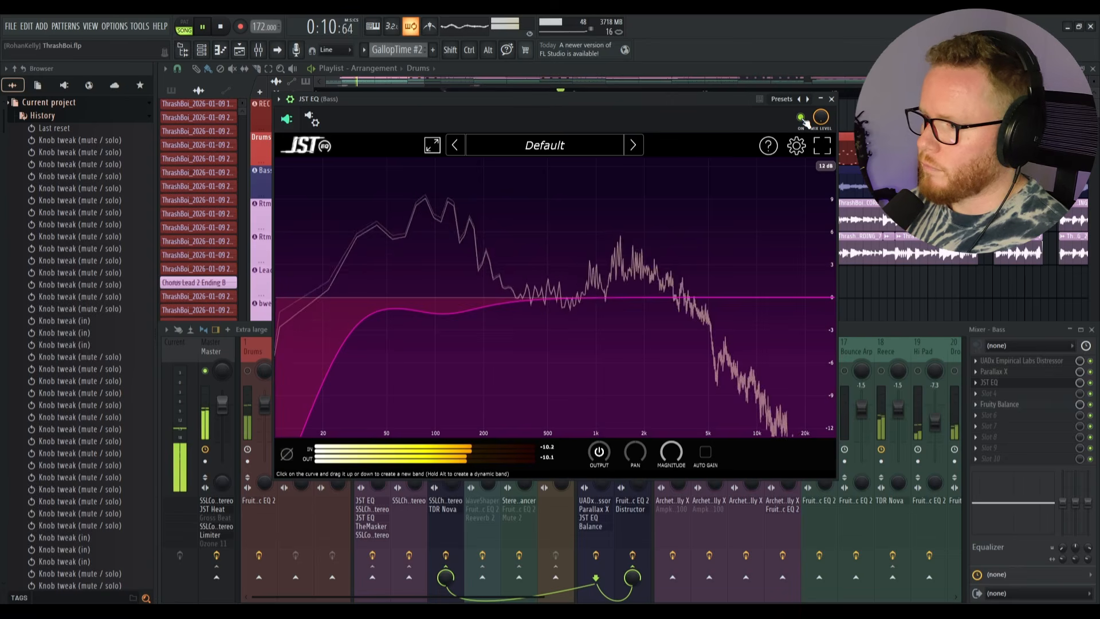
pyautogui.click(800, 118)
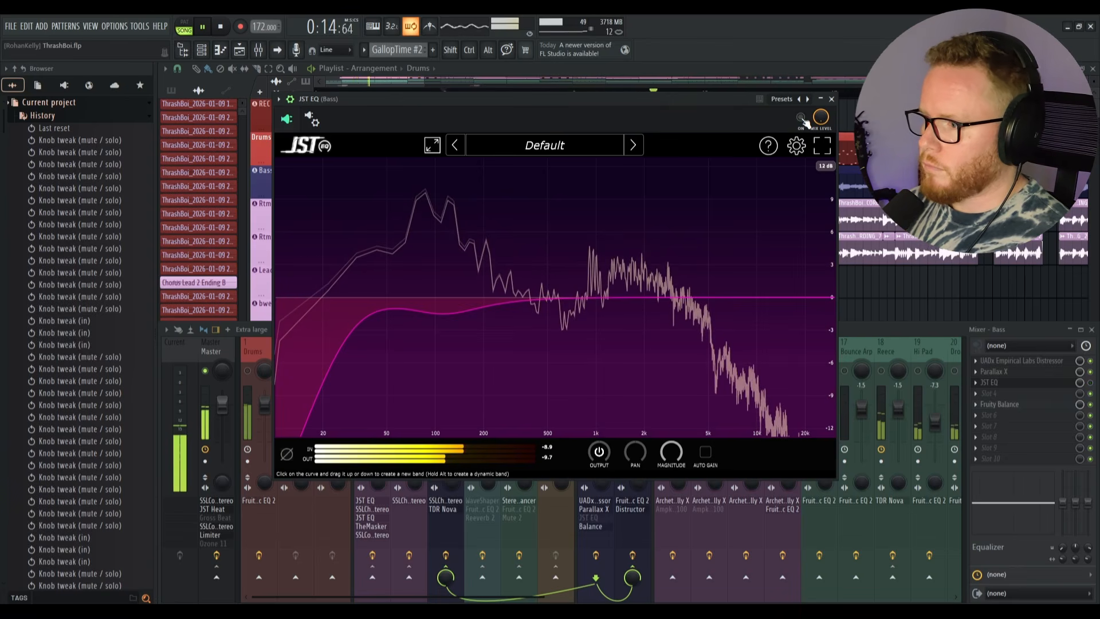
pyautogui.click(802, 117)
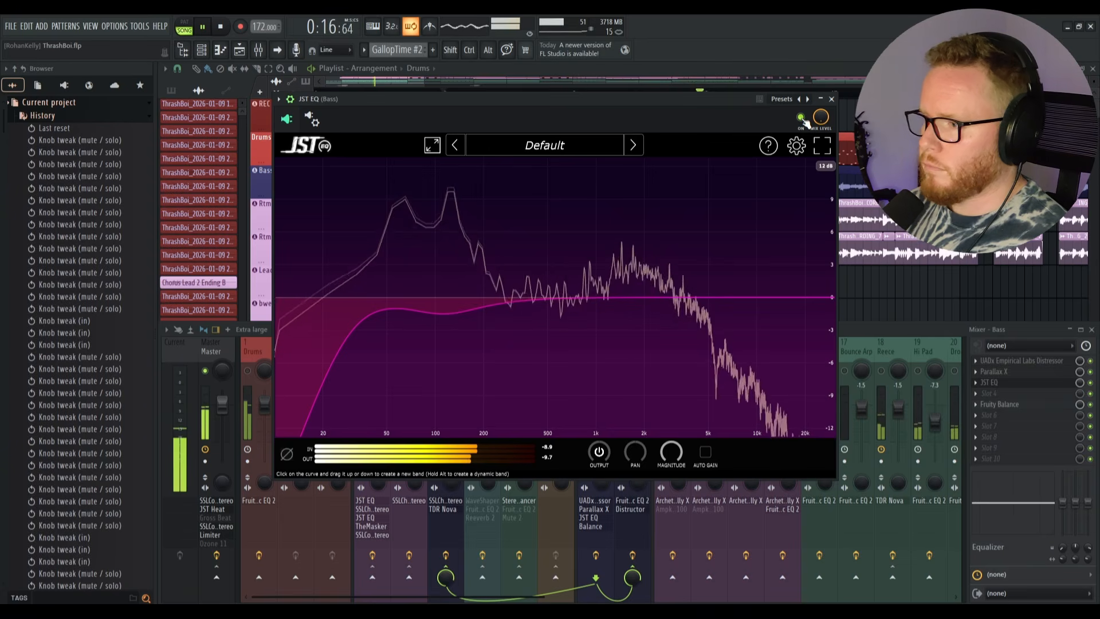
pyautogui.press('space')
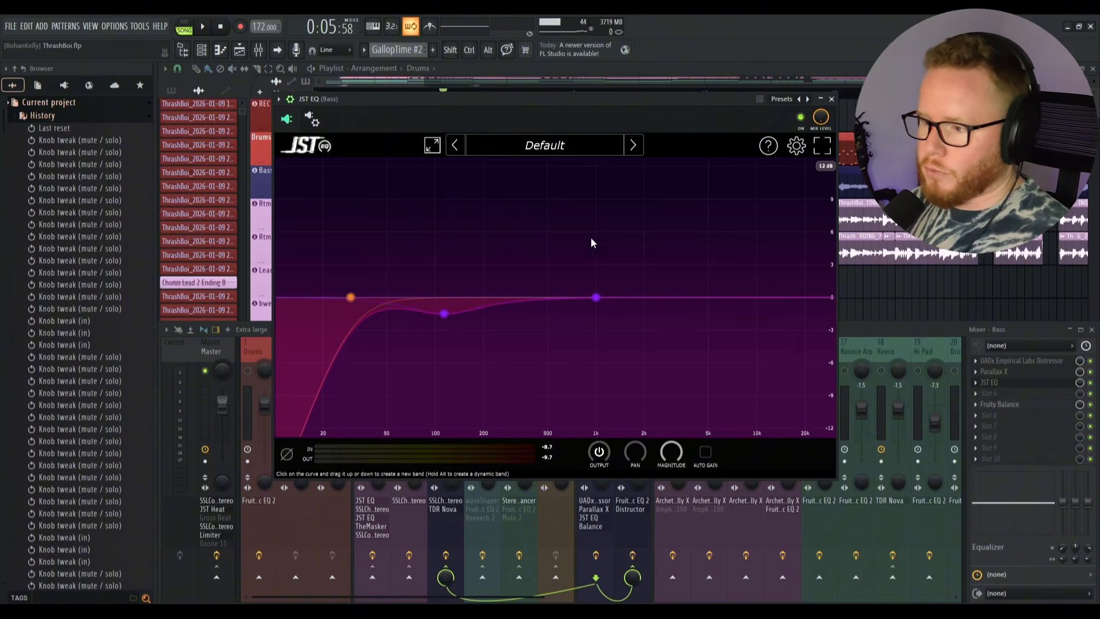
# Step: Play the bass again with JST EQ active, stop playback and close the plugin window
pyautogui.press('space')
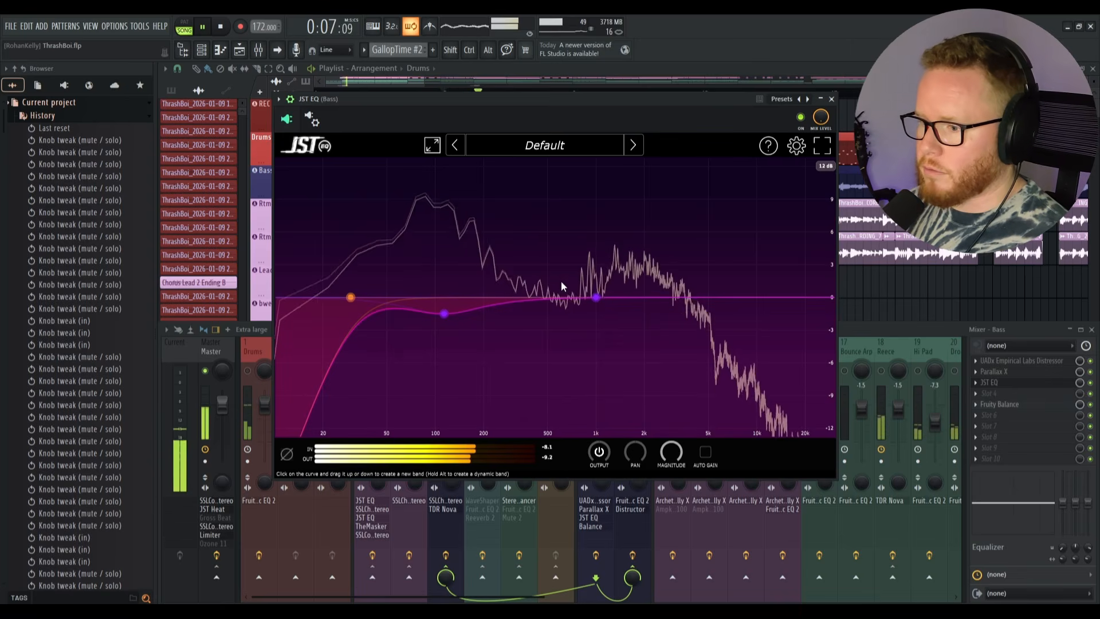
pyautogui.press('space')
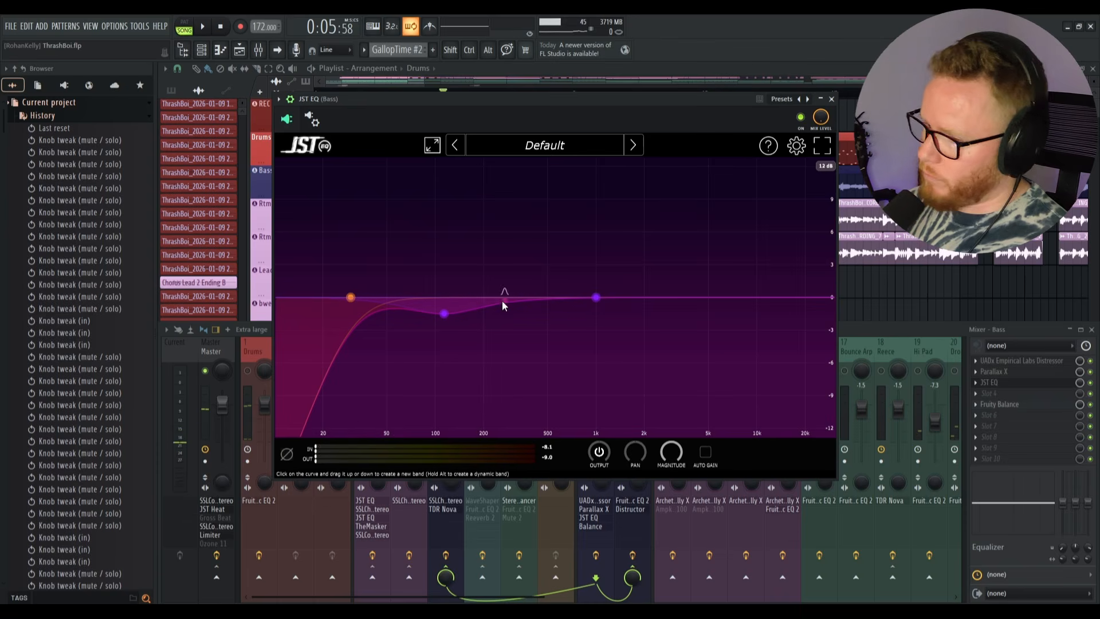
pyautogui.click(832, 99)
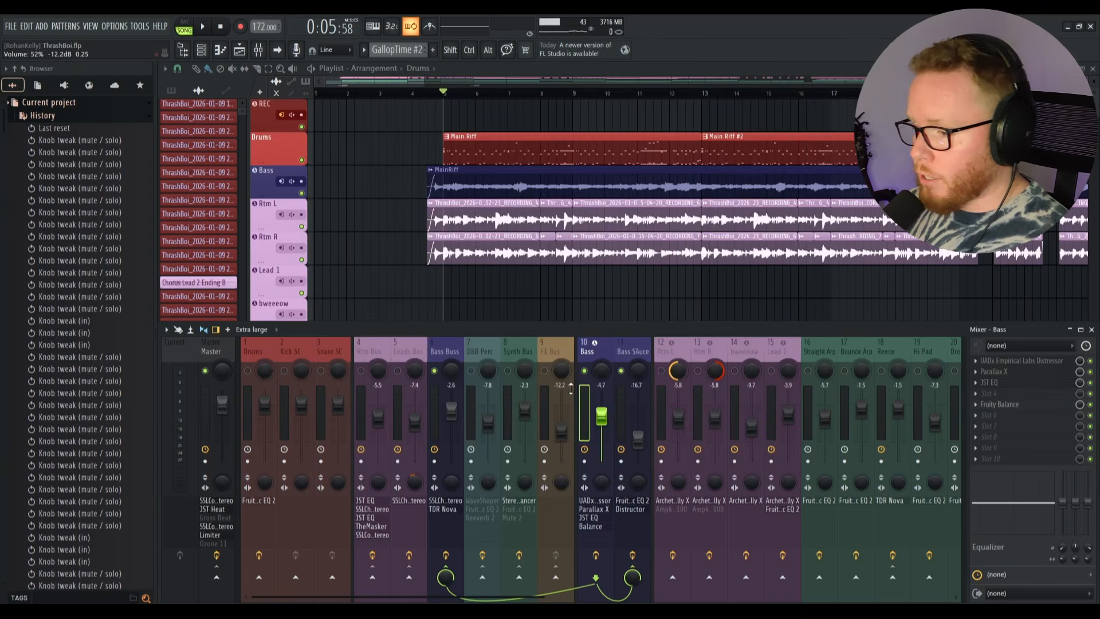
# Step: Inspect the Bass SAuce track's Fruity Parametric EQ 2 low cut and its Distructor chorus settings, closing both plugin windows
pyautogui.click(623, 410)
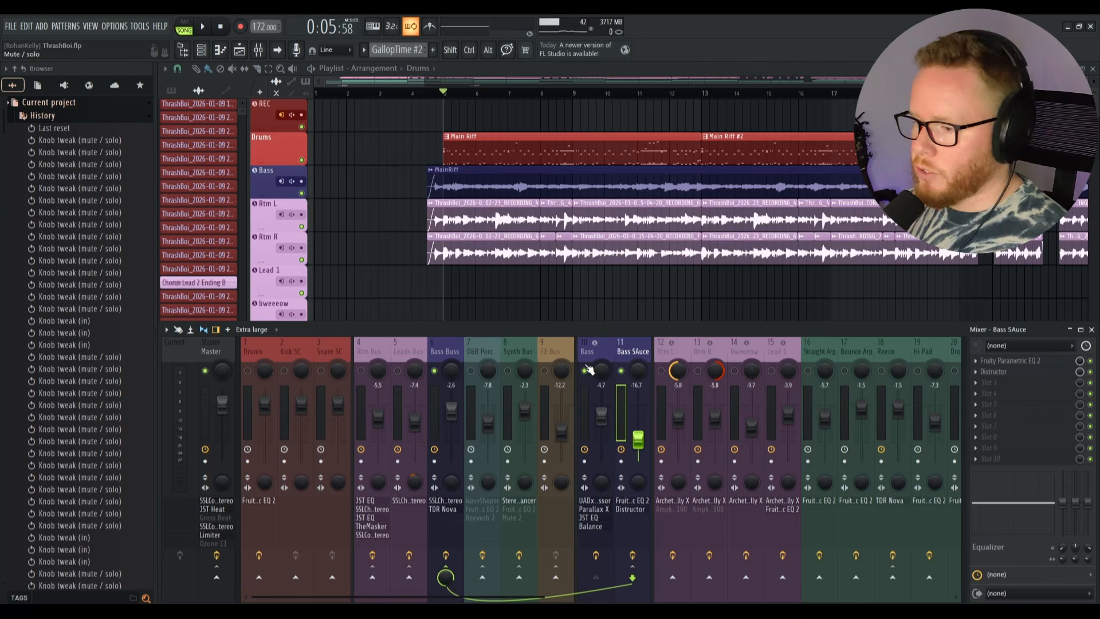
pyautogui.click(1057, 362)
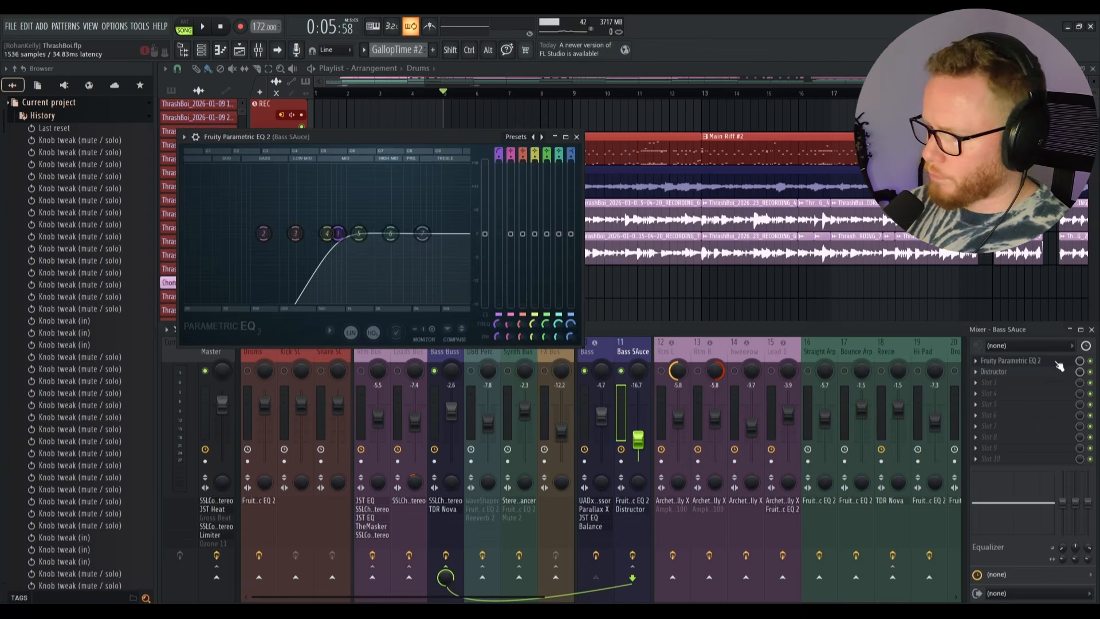
pyautogui.click(576, 137)
pyautogui.click(993, 372)
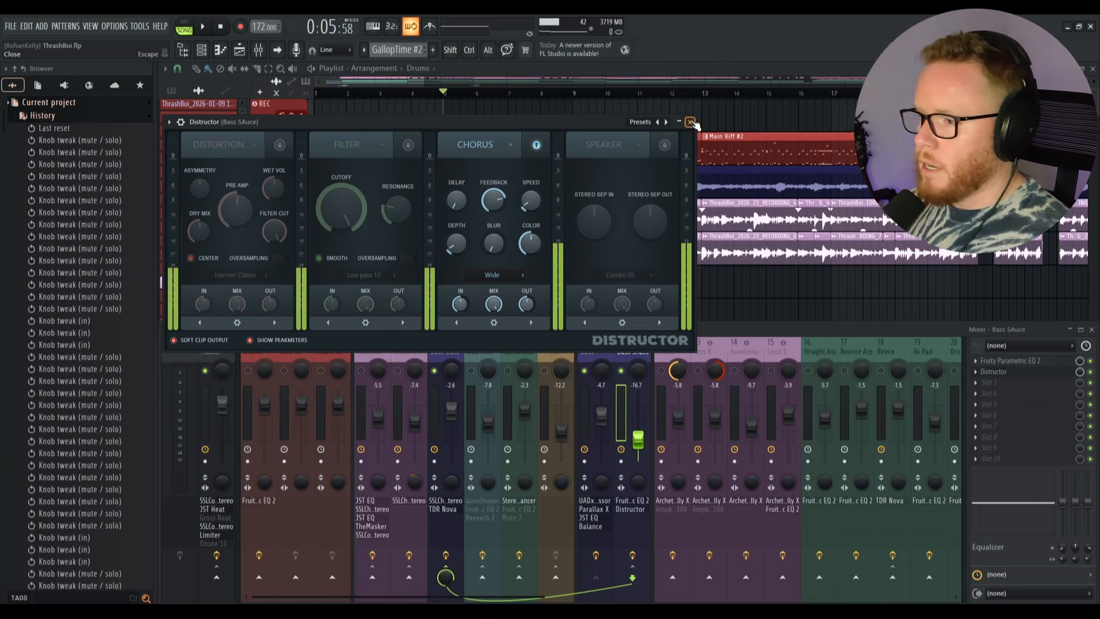
pyautogui.click(691, 123)
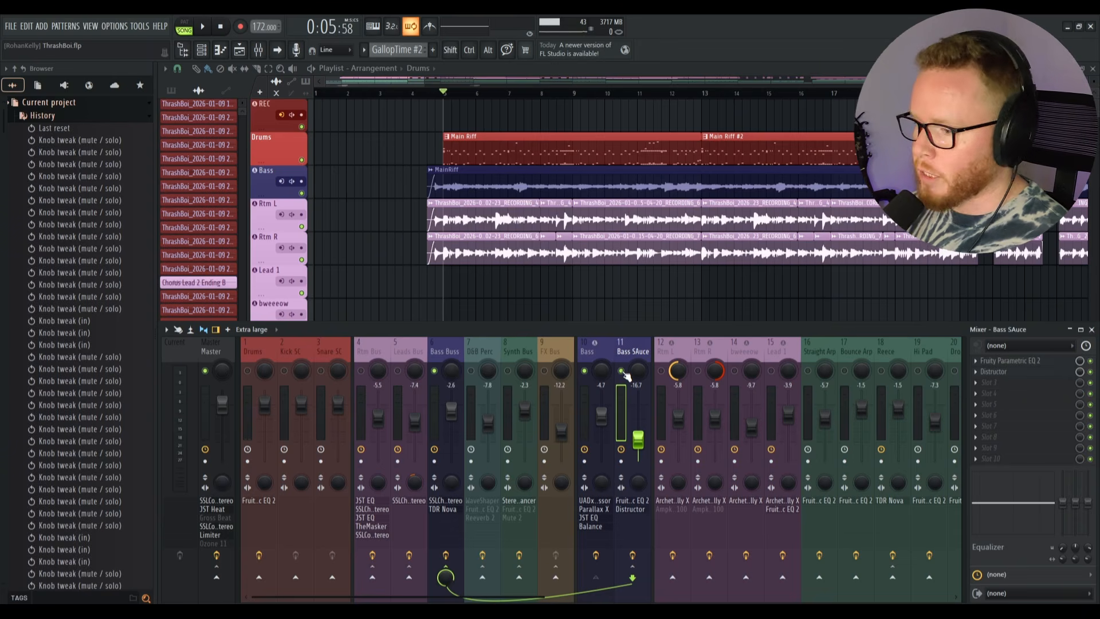
# Step: Listen to the soloed bass tracks, stop playback and unsolo them to restore the full mix
pyautogui.press('space')
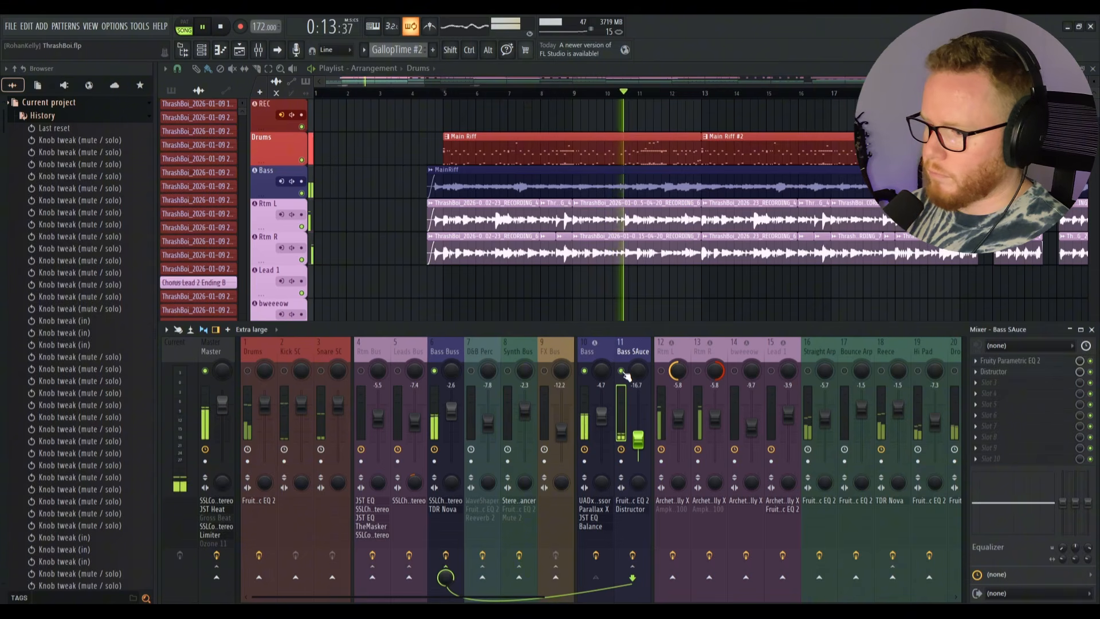
pyautogui.press('space')
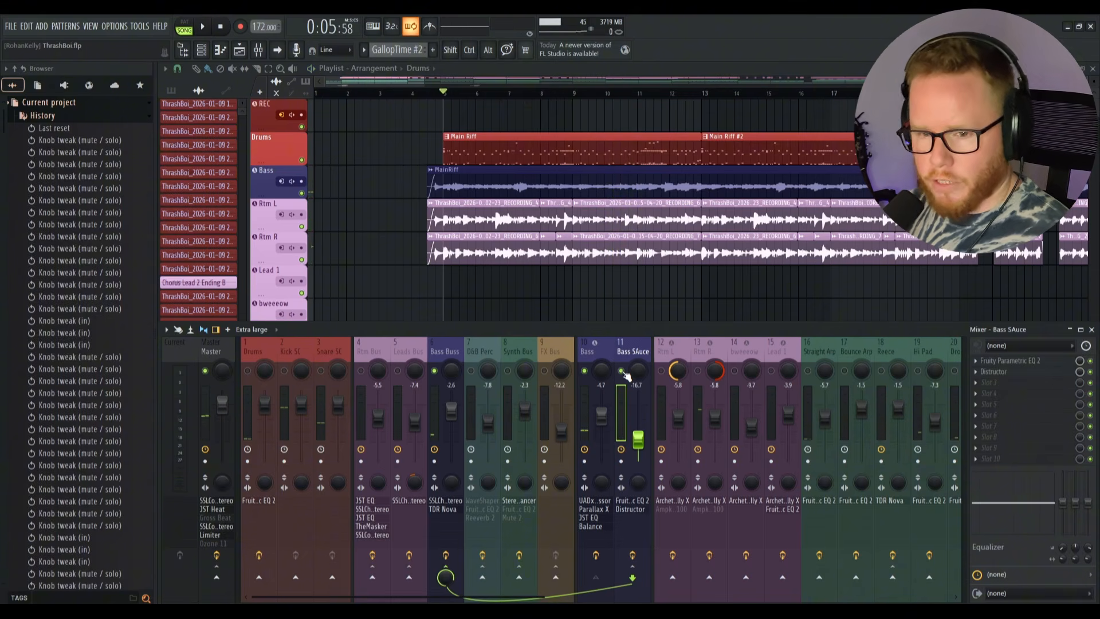
pyautogui.rightClick(623, 372)
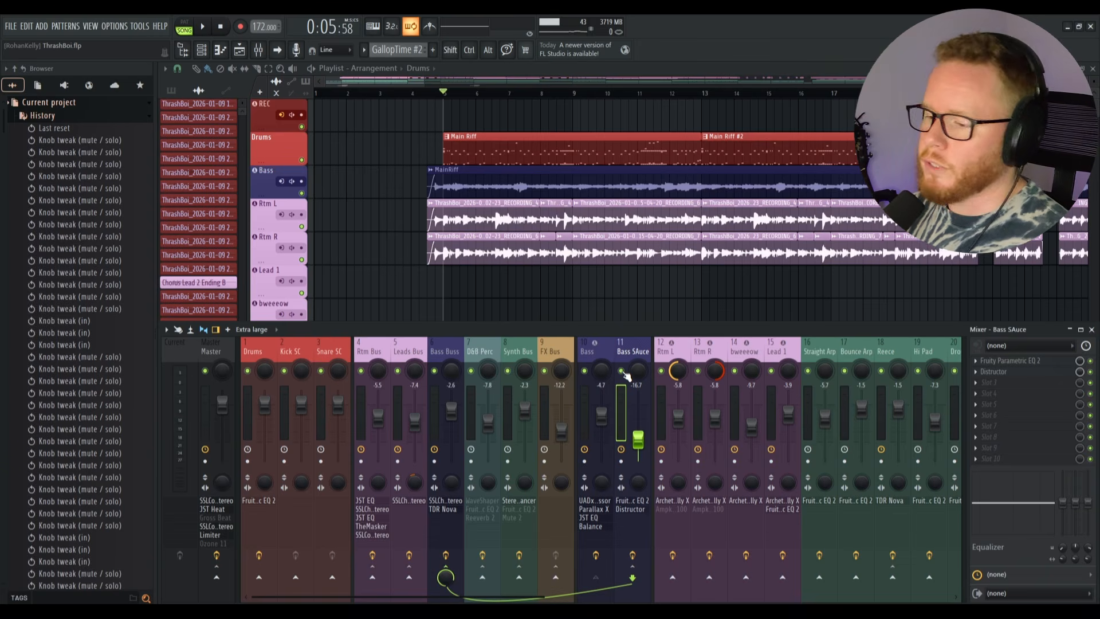
# Step: Compare the full mix with the Bass SAuce track muted and unmuted during playback, and stop
pyautogui.press('space')
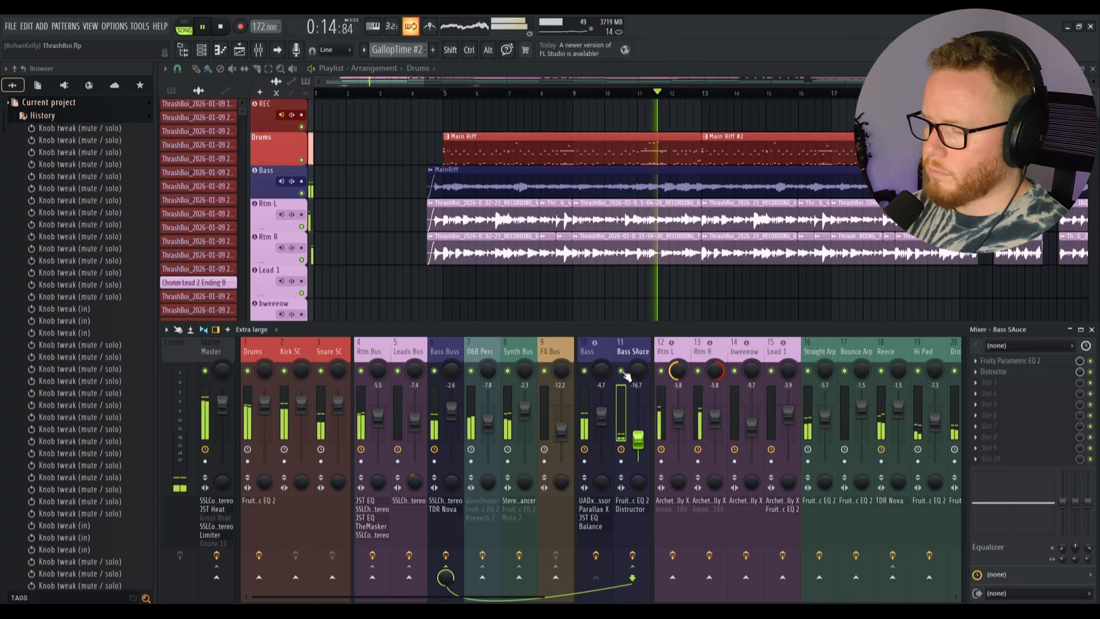
pyautogui.click(623, 371)
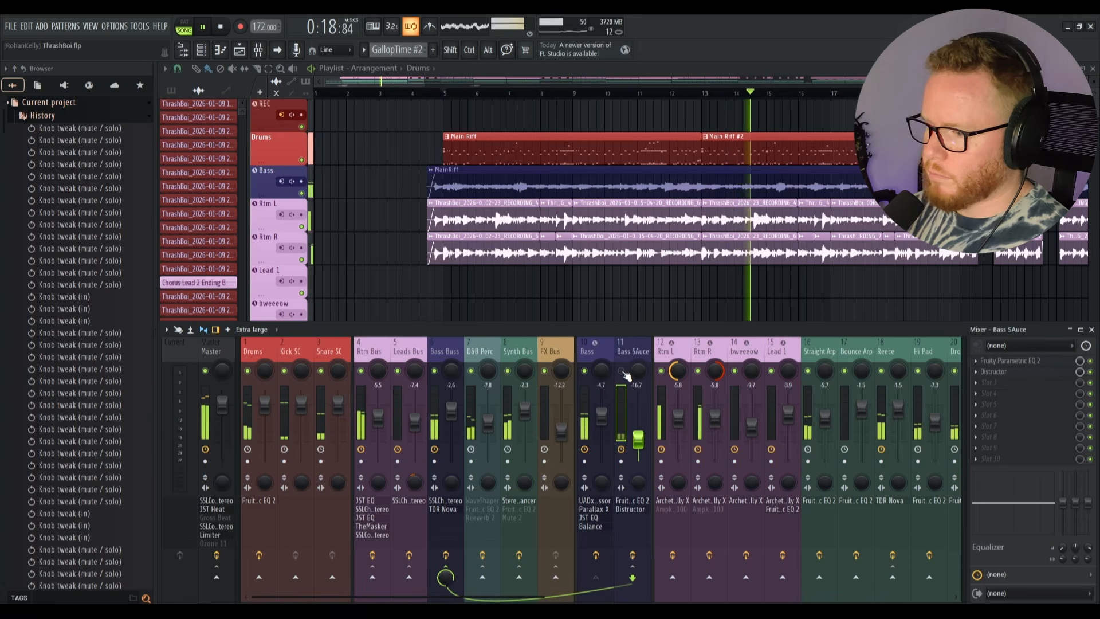
pyautogui.click(622, 371)
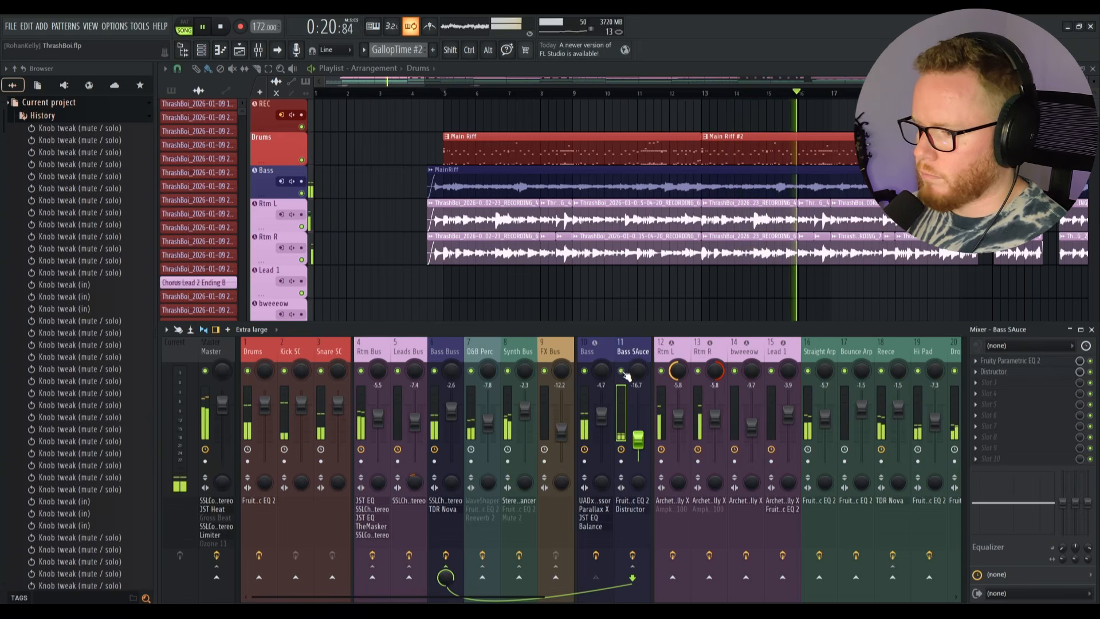
pyautogui.press('space')
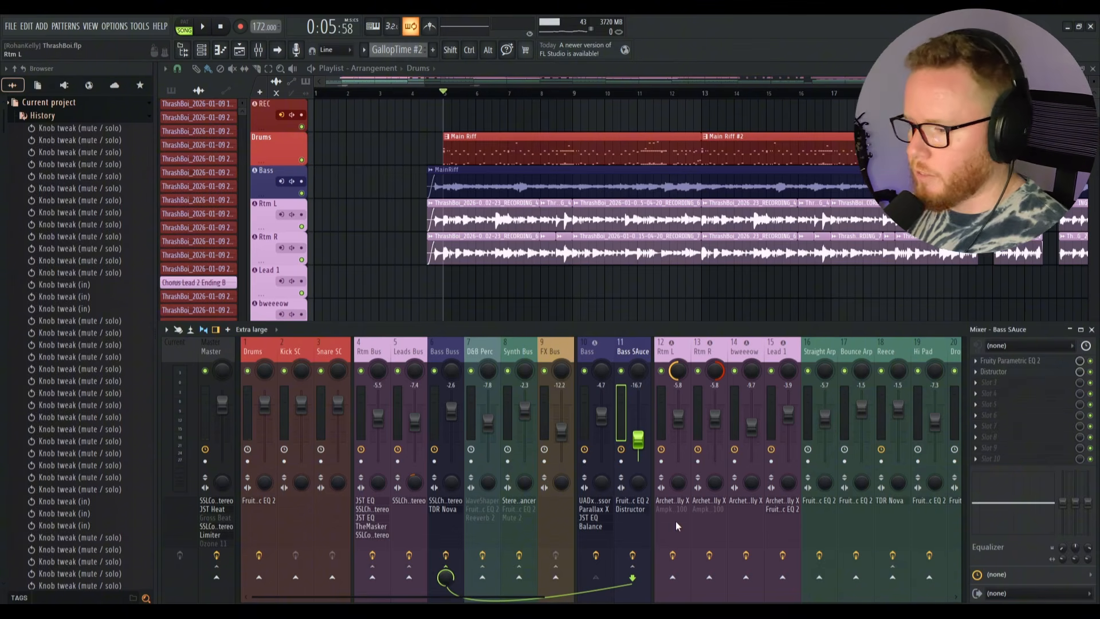
# Step: Select the bweeeow and Lead 1 guitar tracks in turn in the mixer to see their effects and routing
pyautogui.scroll(-2, 675, 521)
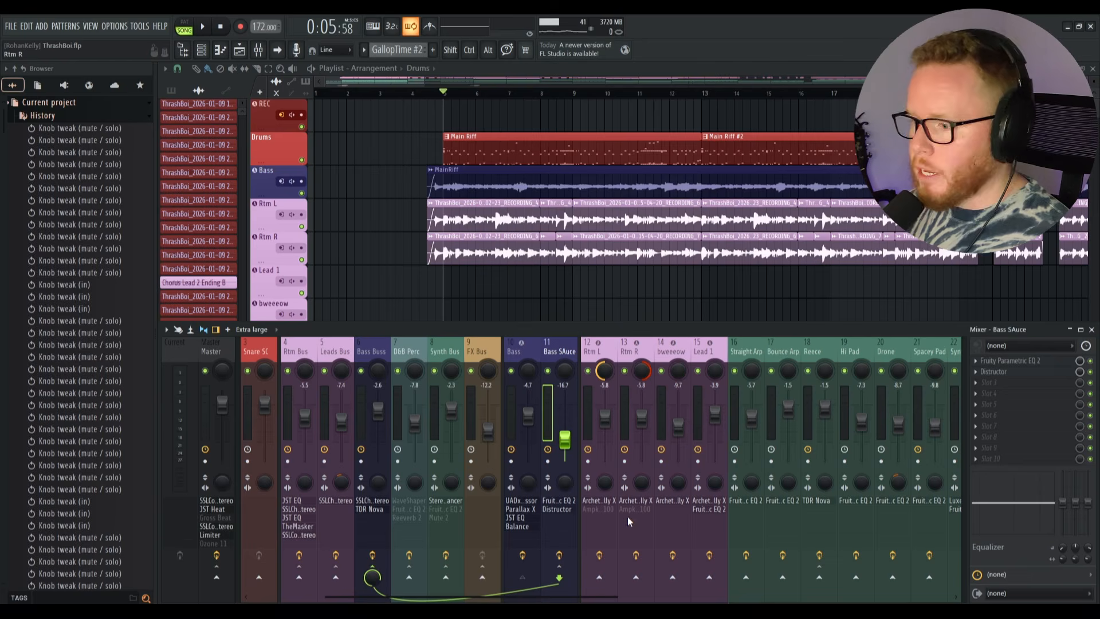
pyautogui.click(666, 351)
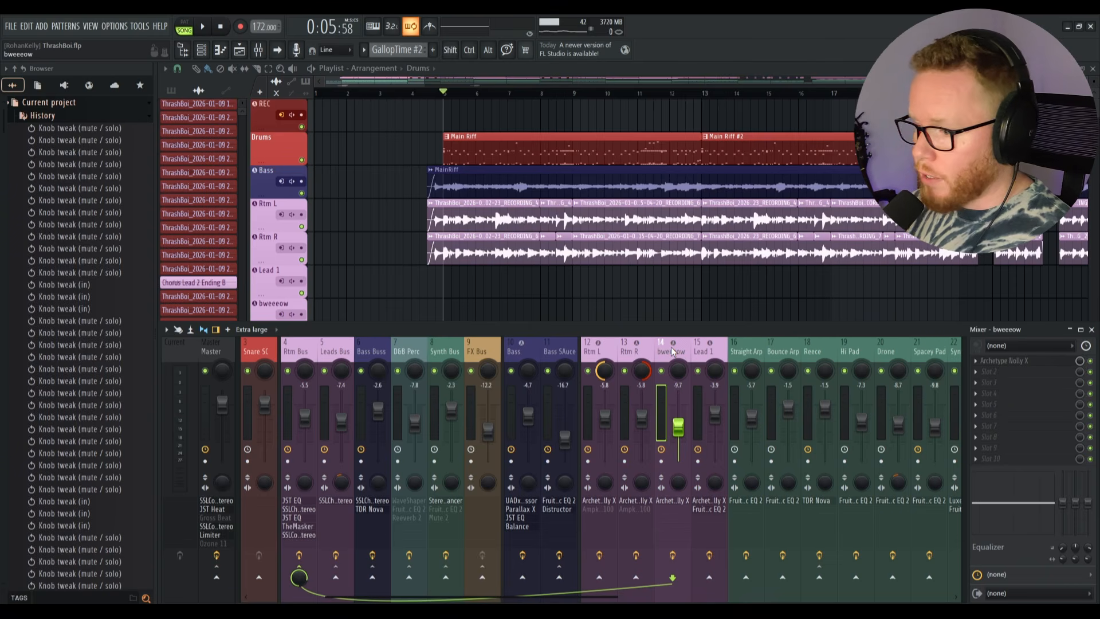
pyautogui.click(703, 355)
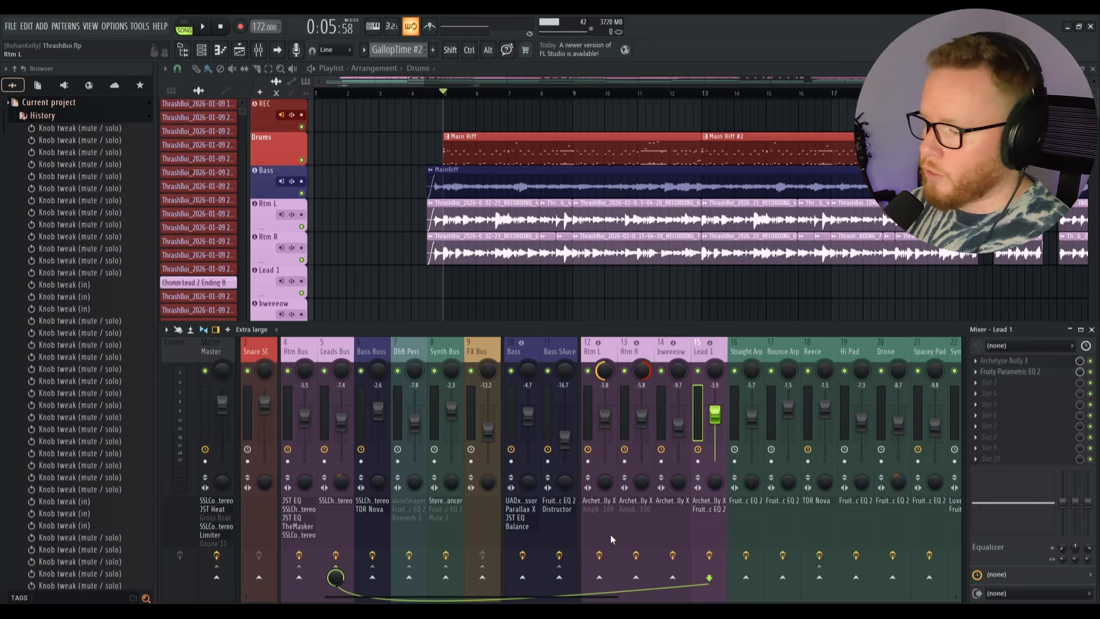
# Step: Open Archetype Nolly X on the Rtm L track and examine its pedal, amp, EQ and cabinet pages
pyautogui.click(600, 499)
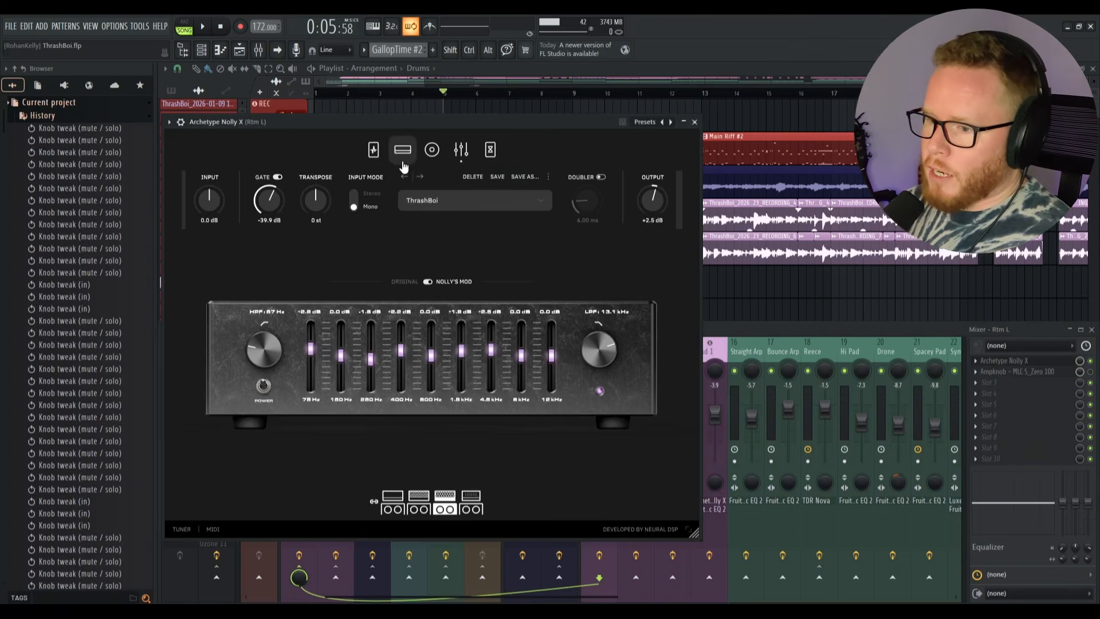
pyautogui.moveTo(459, 118); pyautogui.dragTo(607, 112)
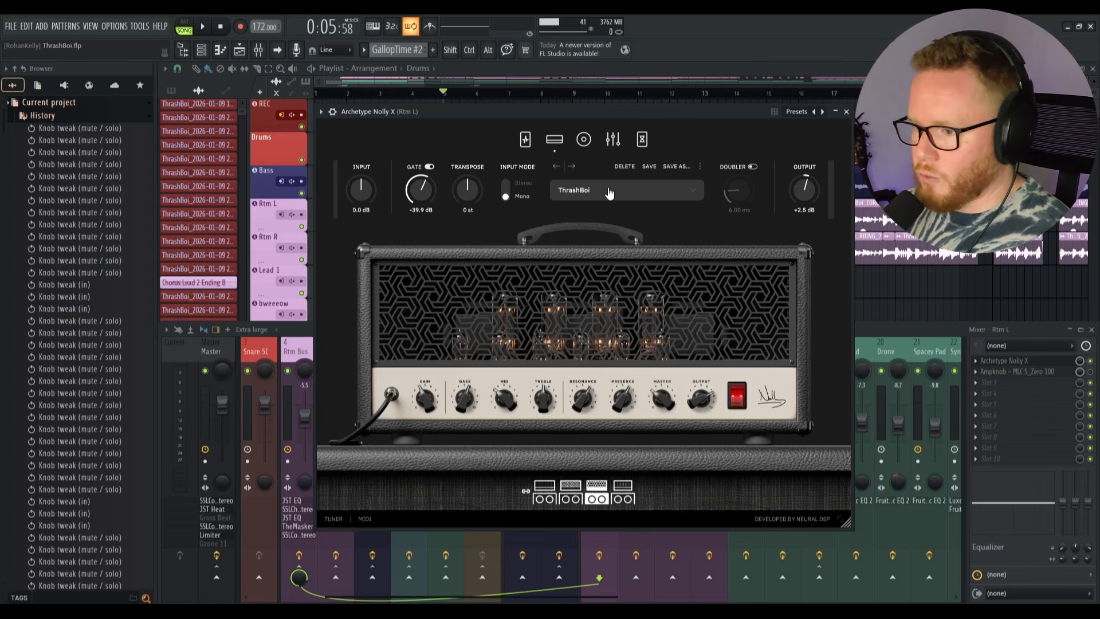
pyautogui.click(525, 139)
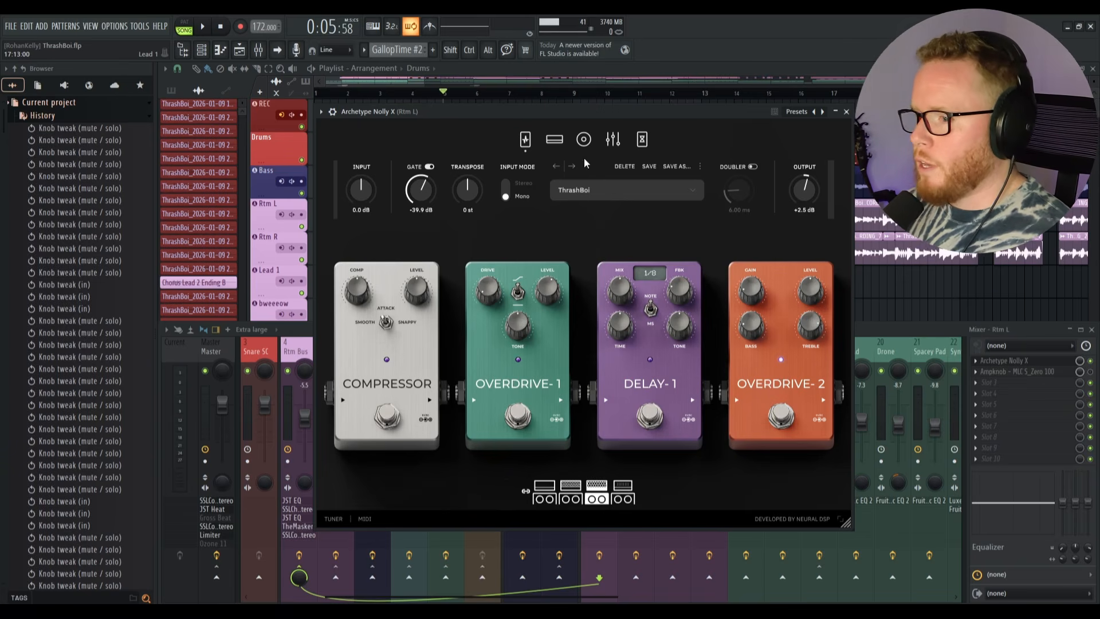
pyautogui.click(553, 140)
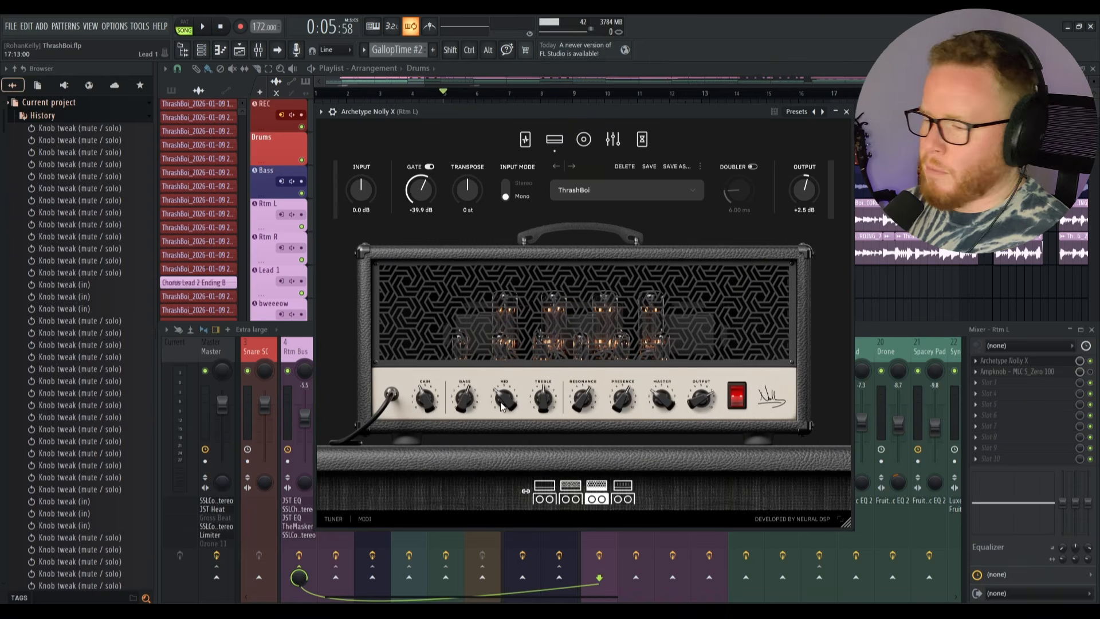
pyautogui.click(612, 139)
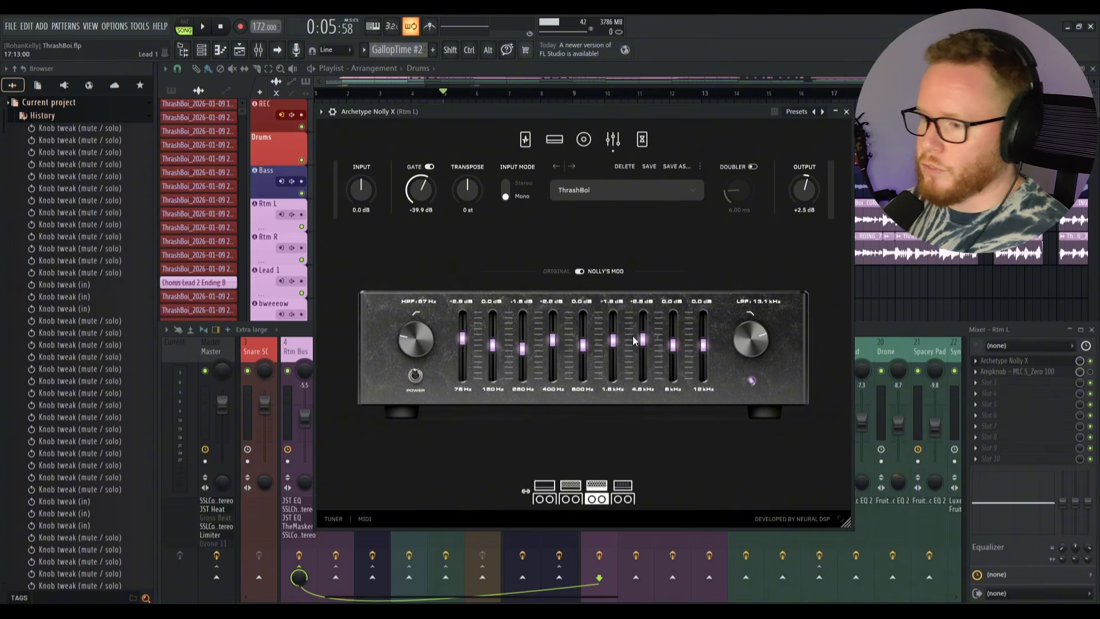
pyautogui.click(579, 143)
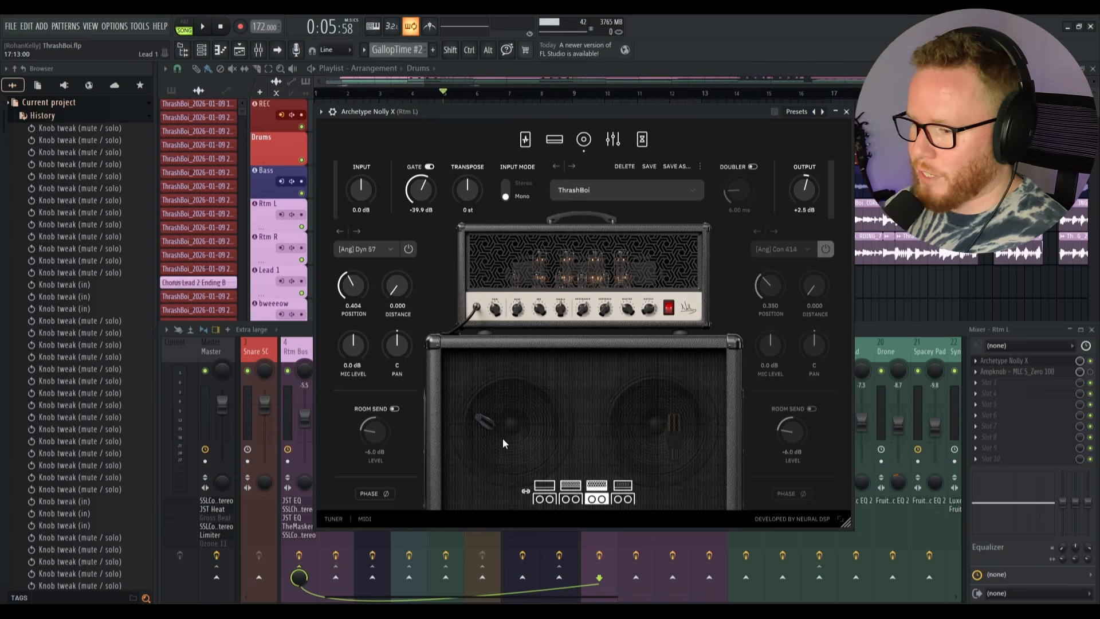
pyautogui.click(525, 140)
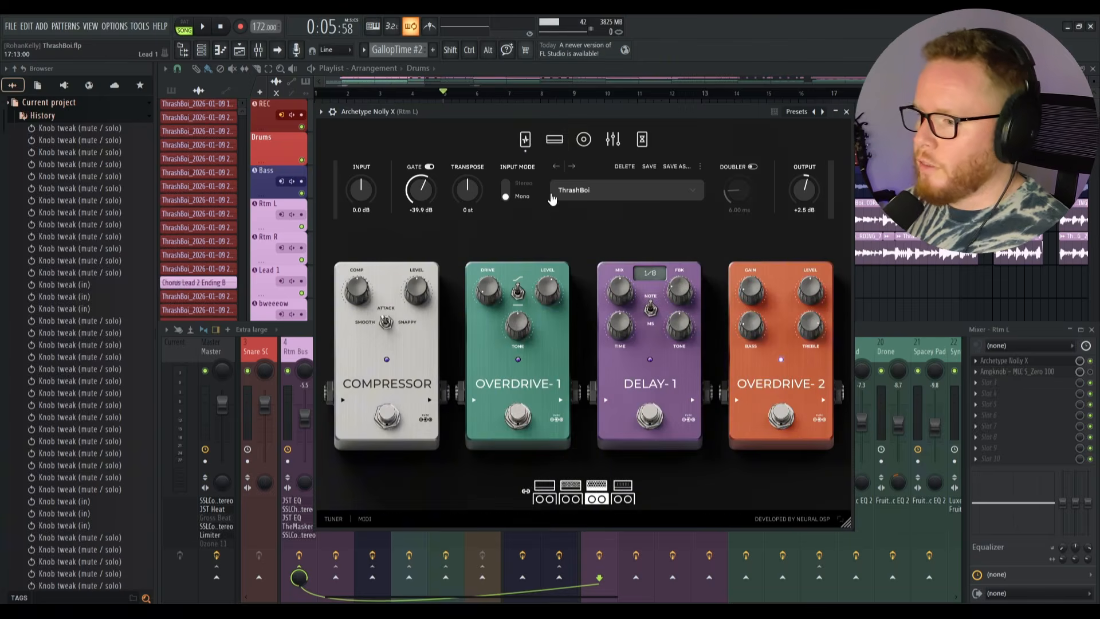
pyautogui.click(553, 142)
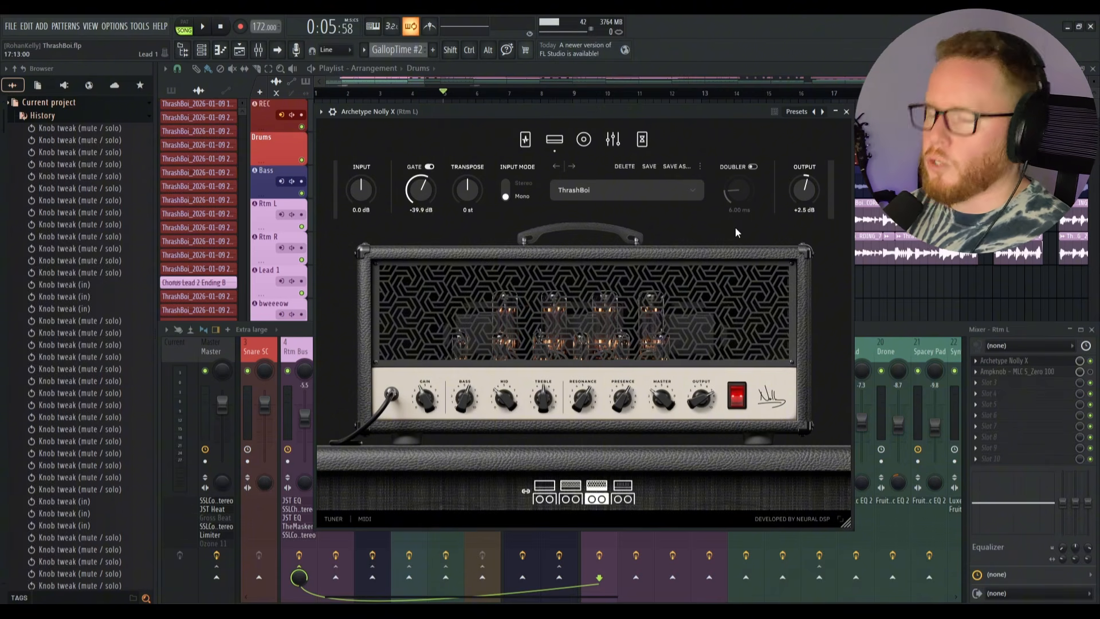
pyautogui.click(525, 139)
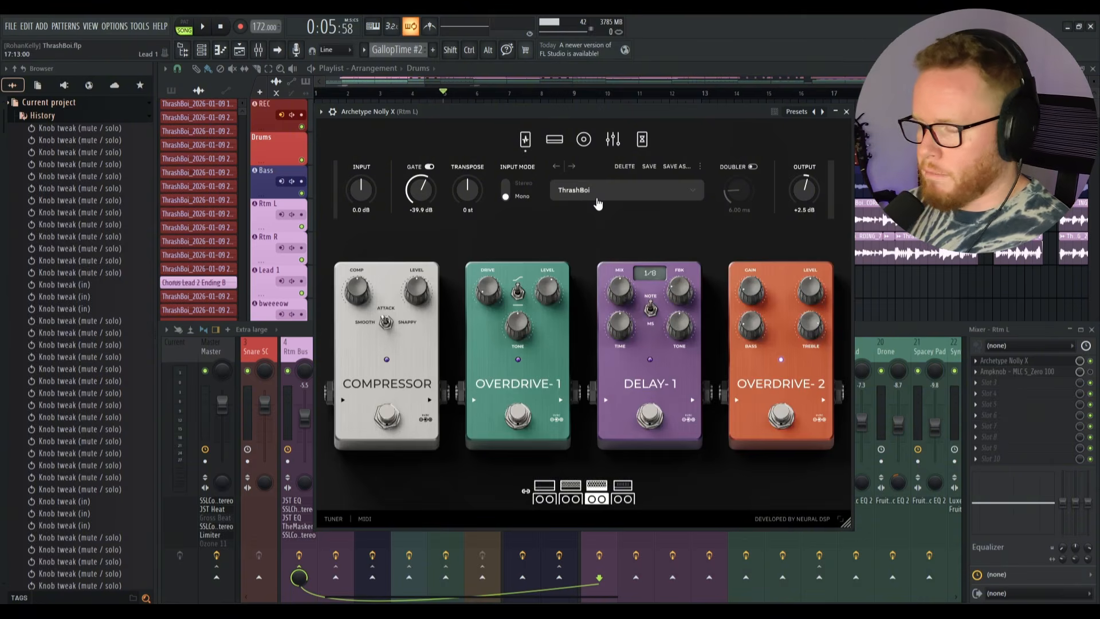
# Step: Bring the mixer in front of the plugin and solo the Rtm L and Rtm R tracks together
pyautogui.click(895, 330)
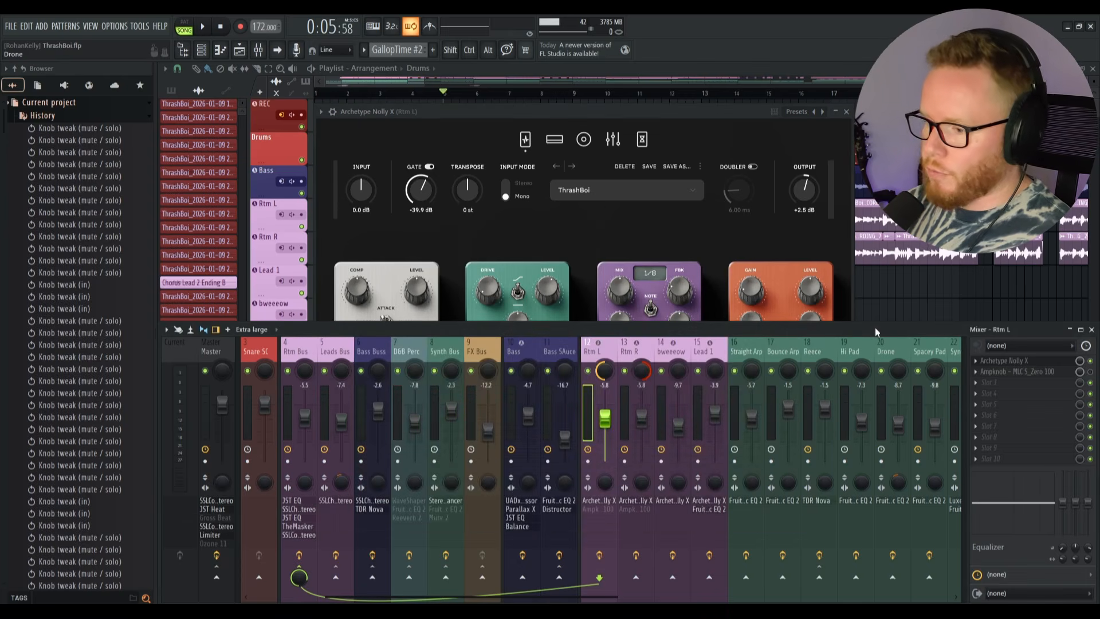
pyautogui.rightClick(589, 371)
pyautogui.click(625, 371)
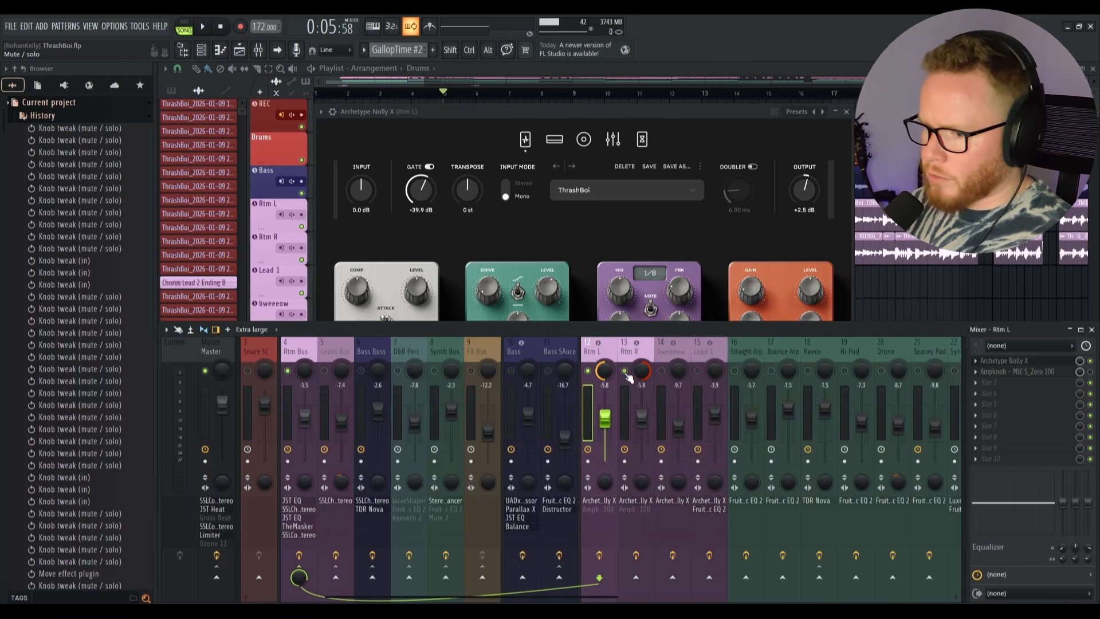
# Step: Bypass all five Rtm Bus effects: both JST EQs, SSLChannel Stereo, TheMasker and SSLComp Stereo
pyautogui.keyDown('shift'); pyautogui.click(305, 500); pyautogui.keyUp('shift')
pyautogui.keyDown('shift'); pyautogui.click(305, 509); pyautogui.keyUp('shift')
pyautogui.keyDown('shift'); pyautogui.click(305, 518); pyautogui.keyUp('shift')
pyautogui.keyDown('shift'); pyautogui.click(305, 526); pyautogui.keyUp('shift')
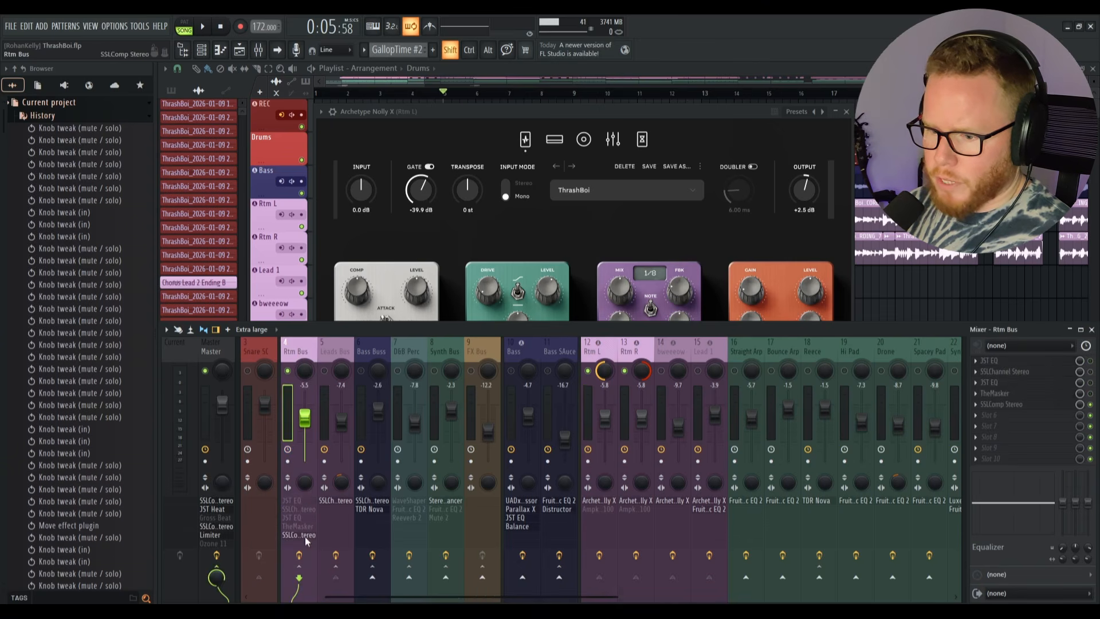
pyautogui.keyDown('shift'); pyautogui.click(305, 535); pyautogui.keyUp('shift')
# Step: Audition the soloed rhythm guitars through Archetype Nolly X without bus processing, then view its cabinet page and close the plugin
pyautogui.click(651, 111)
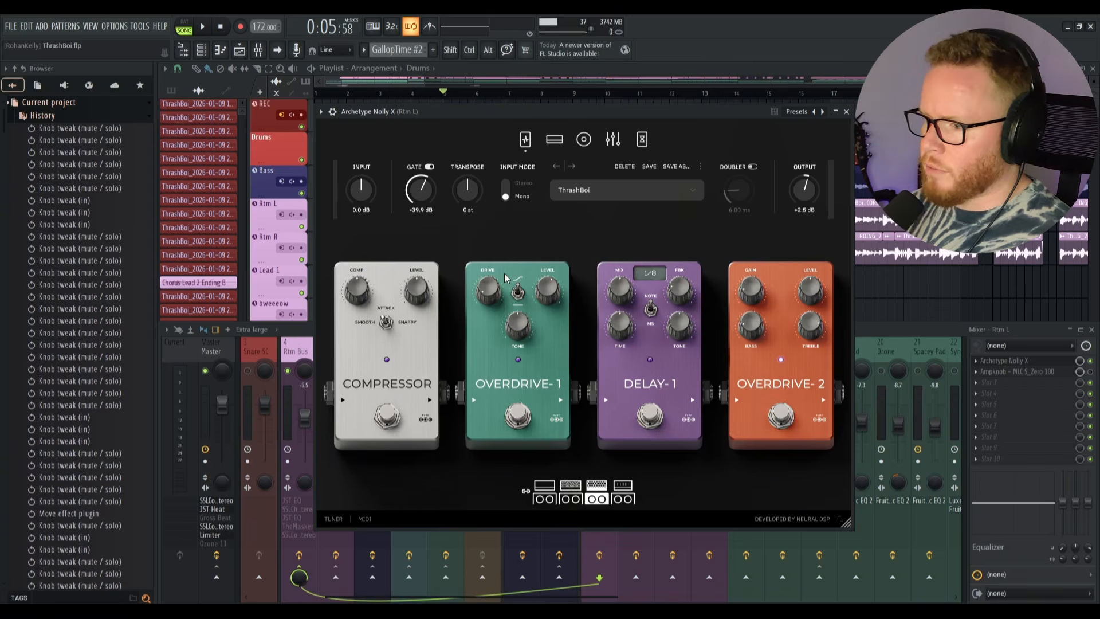
pyautogui.press('space')
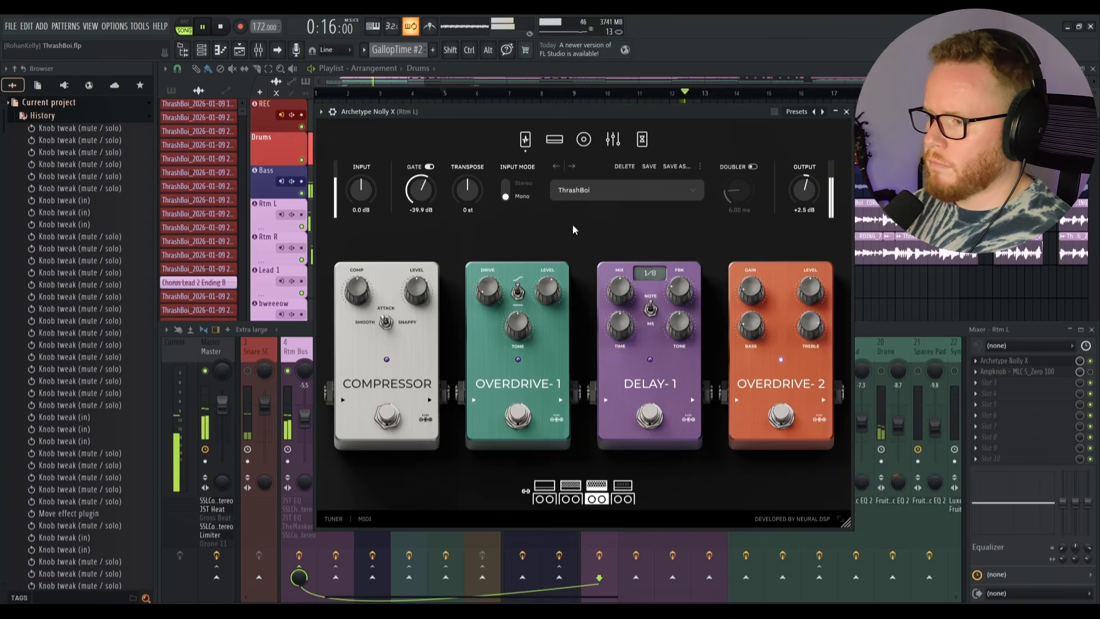
pyautogui.press('space')
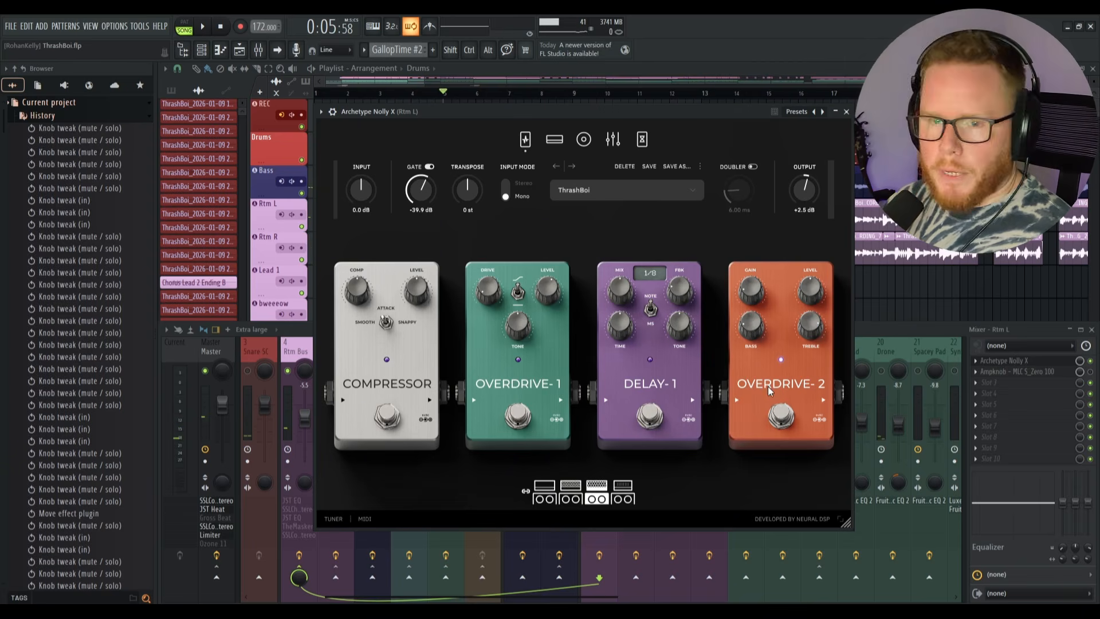
pyautogui.click(584, 139)
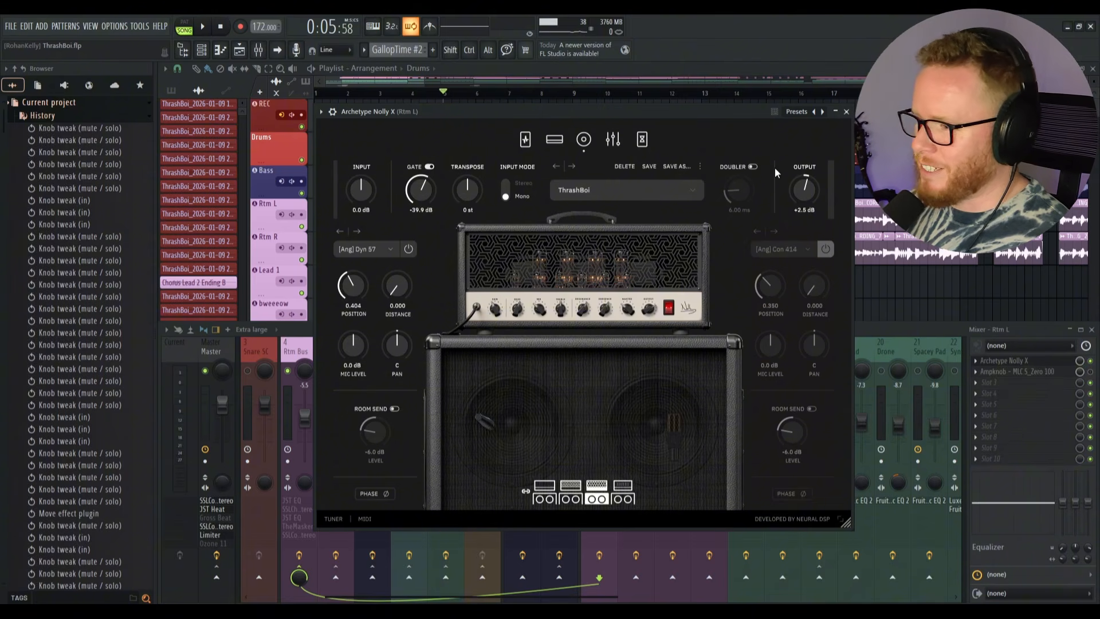
pyautogui.click(846, 111)
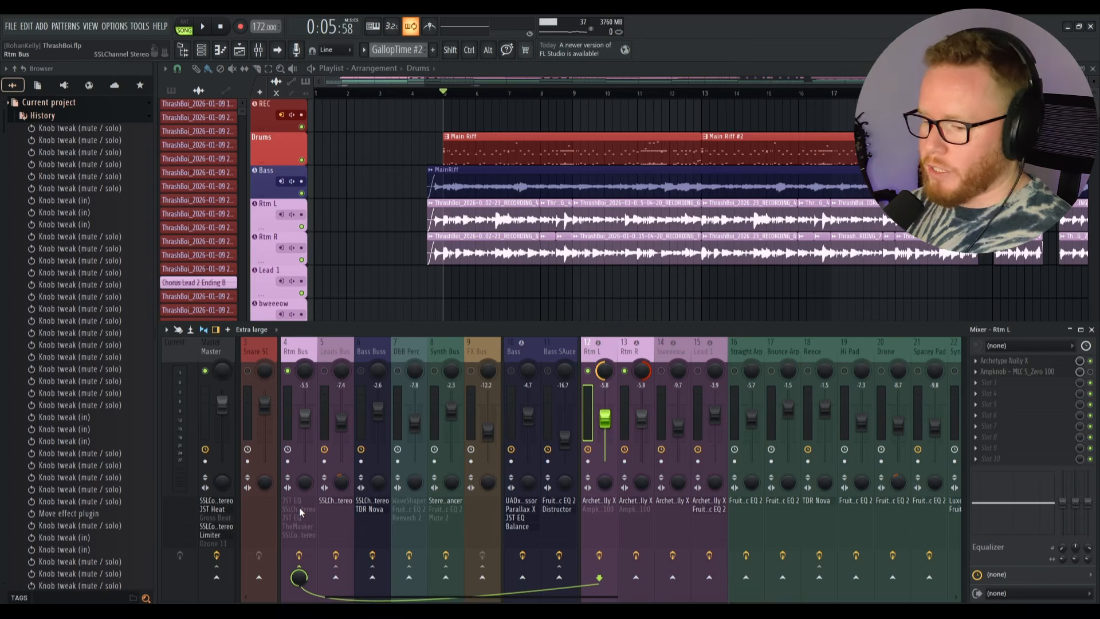
# Step: Open the first JST EQ on the Rtm Bus and inspect the settings of its deepest narrow high-frequency cut
pyautogui.hscroll(-2, 298, 499)
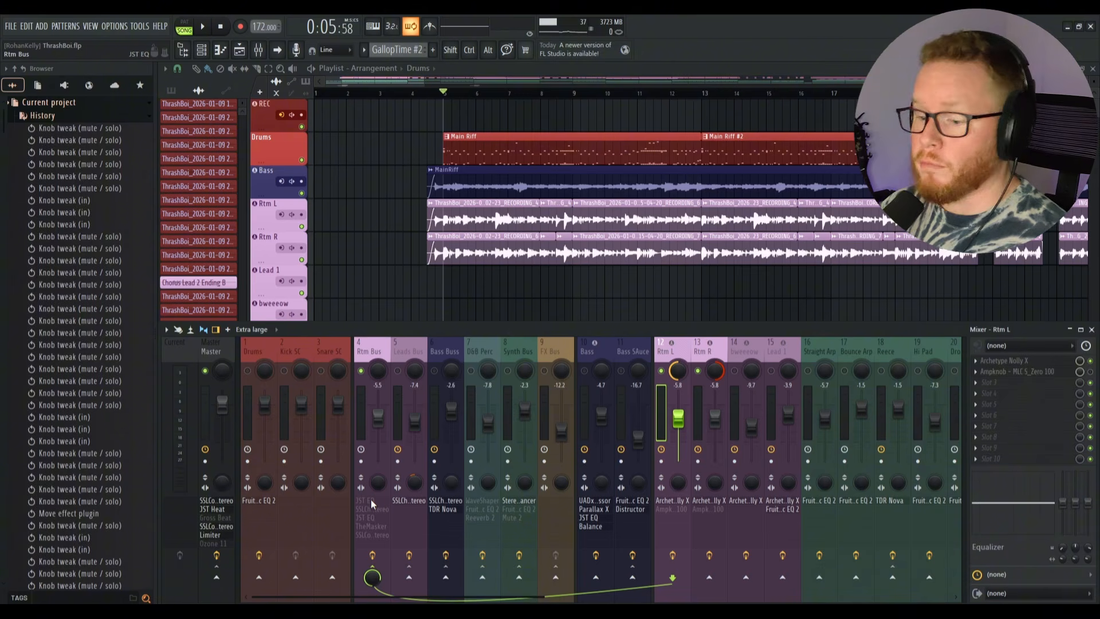
pyautogui.click(367, 421)
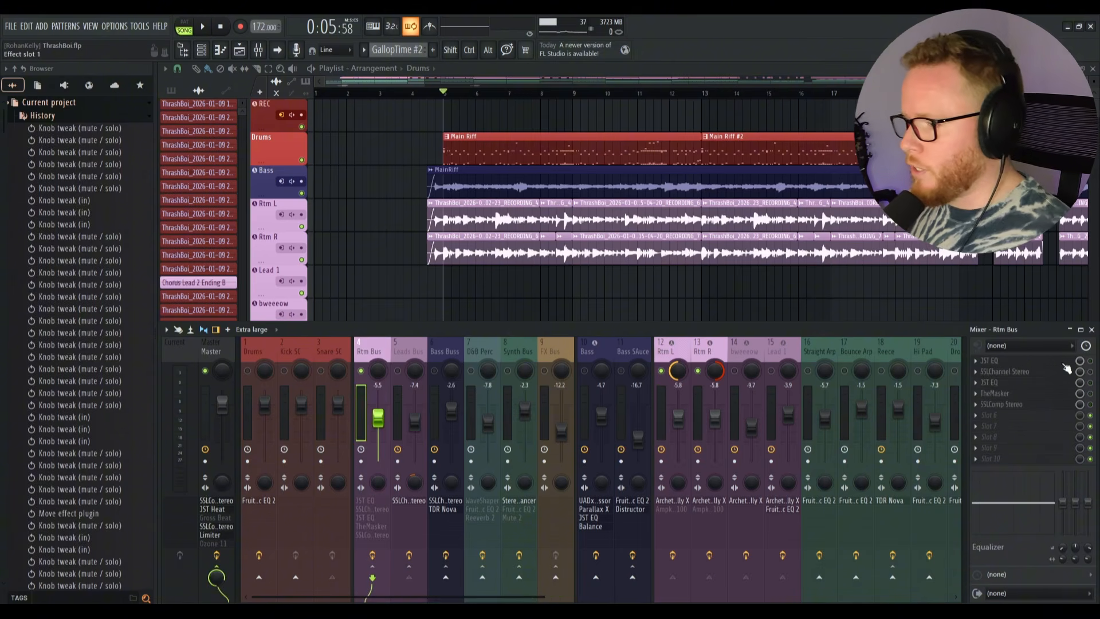
pyautogui.click(1043, 361)
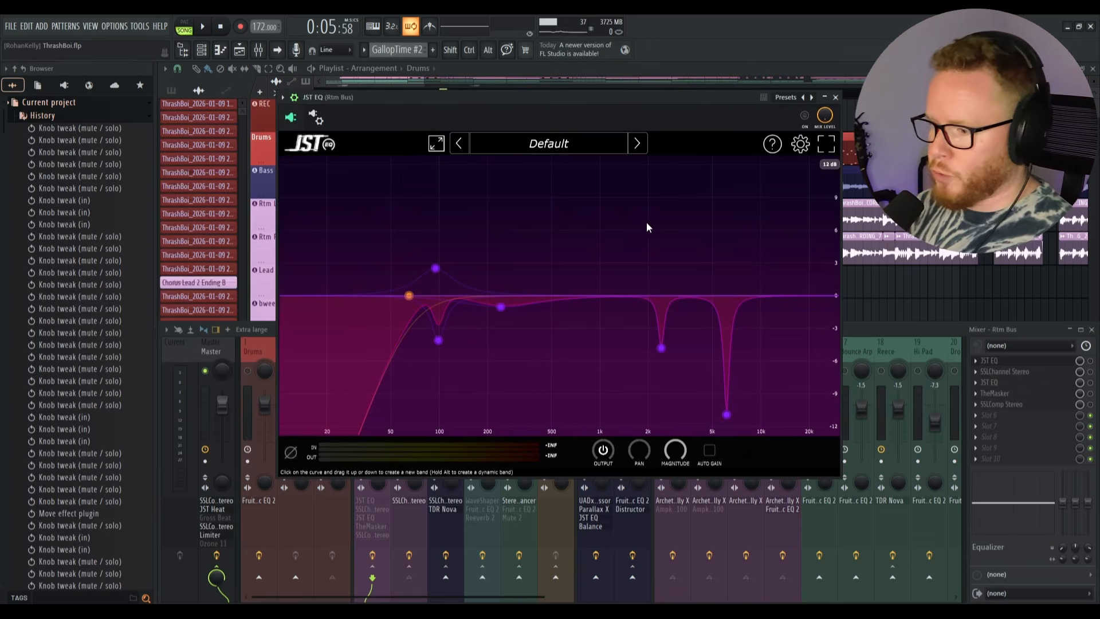
pyautogui.click(727, 413)
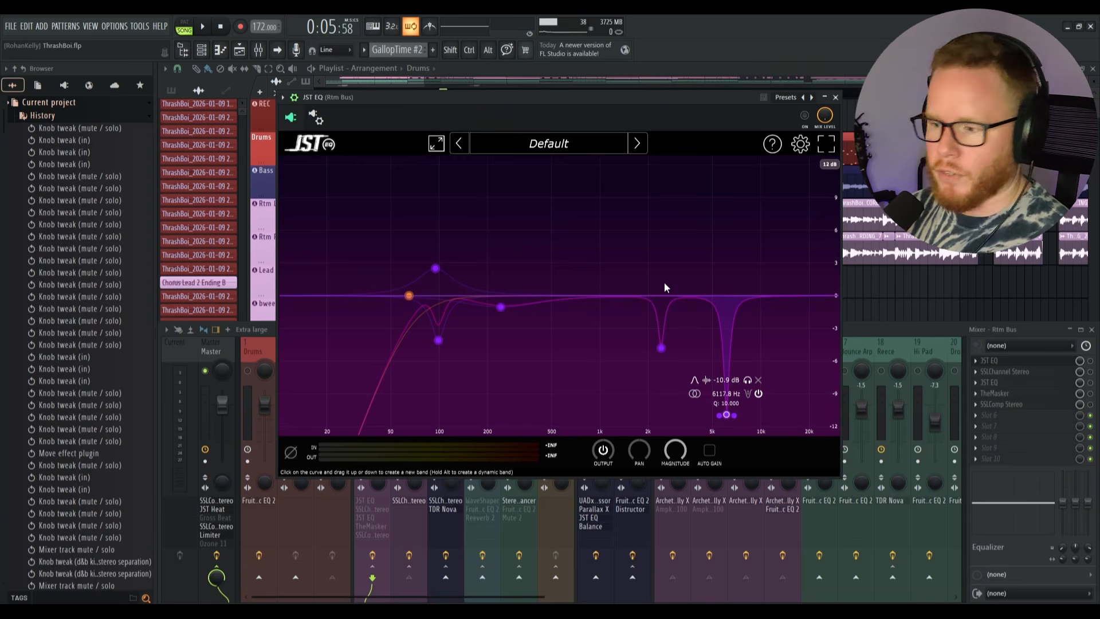
# Step: Check the narrow 2400 Hz cut, compare the Rtm Bus JST EQ on and off during playback, and leave the plugin enabled
pyautogui.click(660, 348)
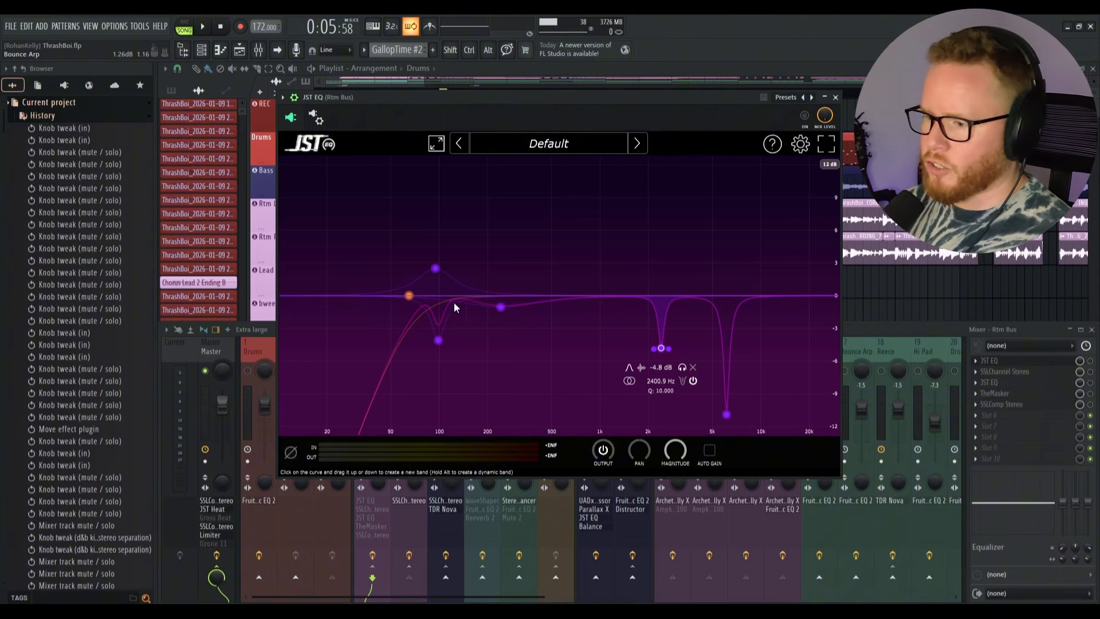
pyautogui.press('space')
pyautogui.click(805, 117)
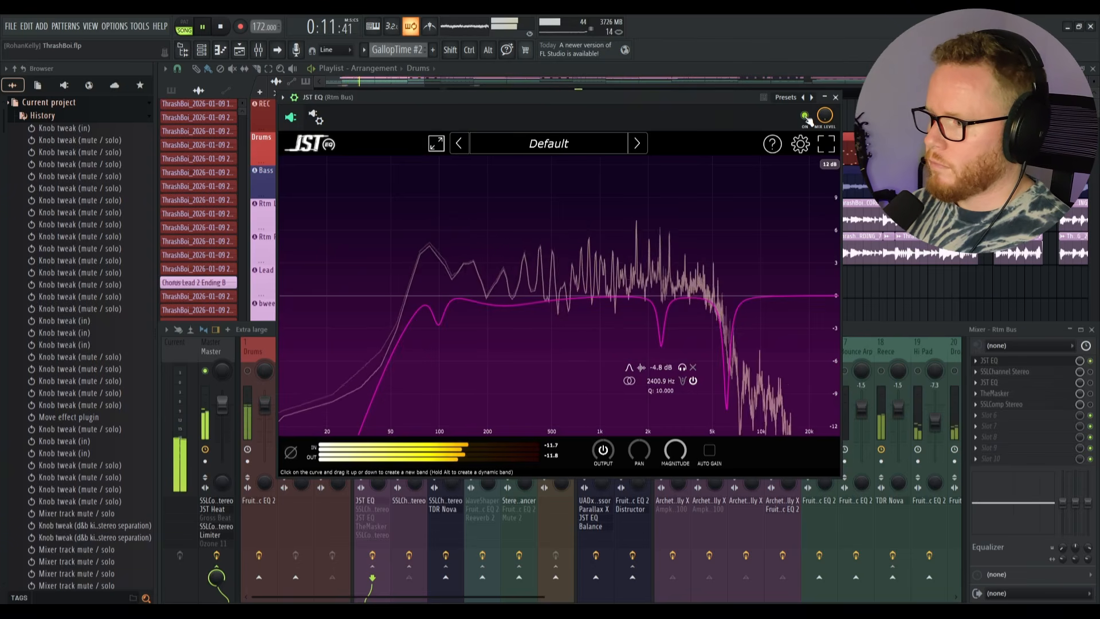
pyautogui.click(806, 118)
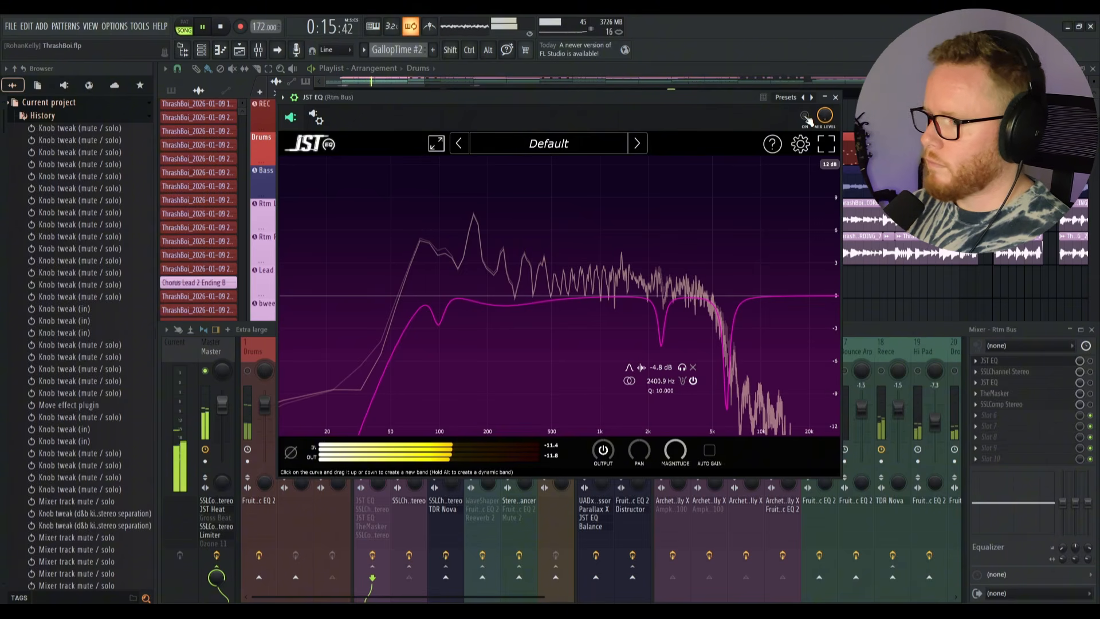
pyautogui.click(805, 117)
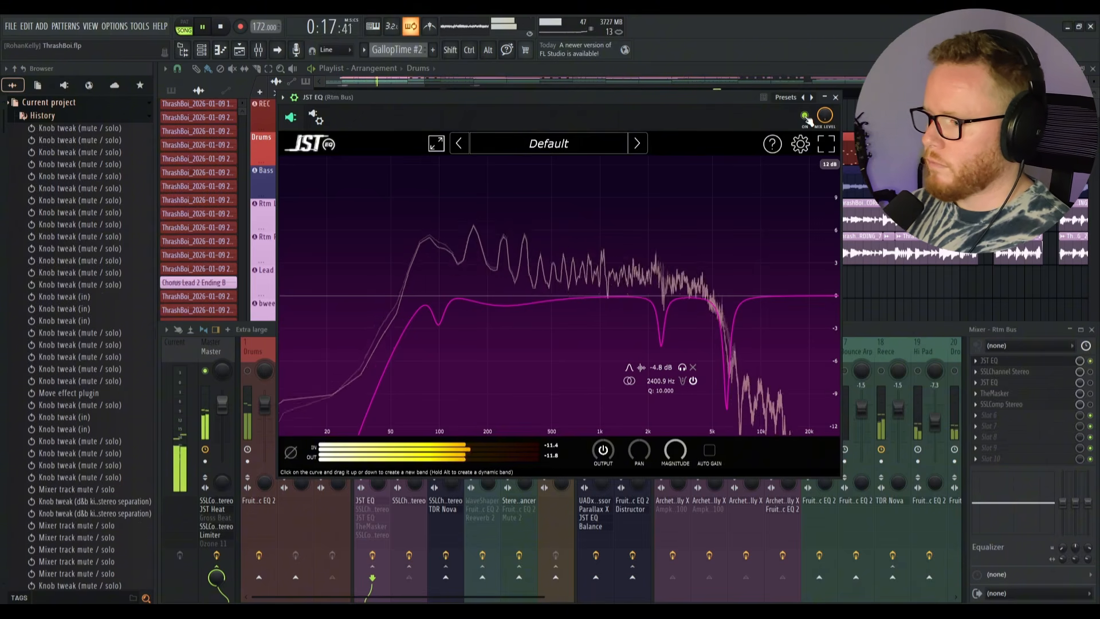
pyautogui.press('space')
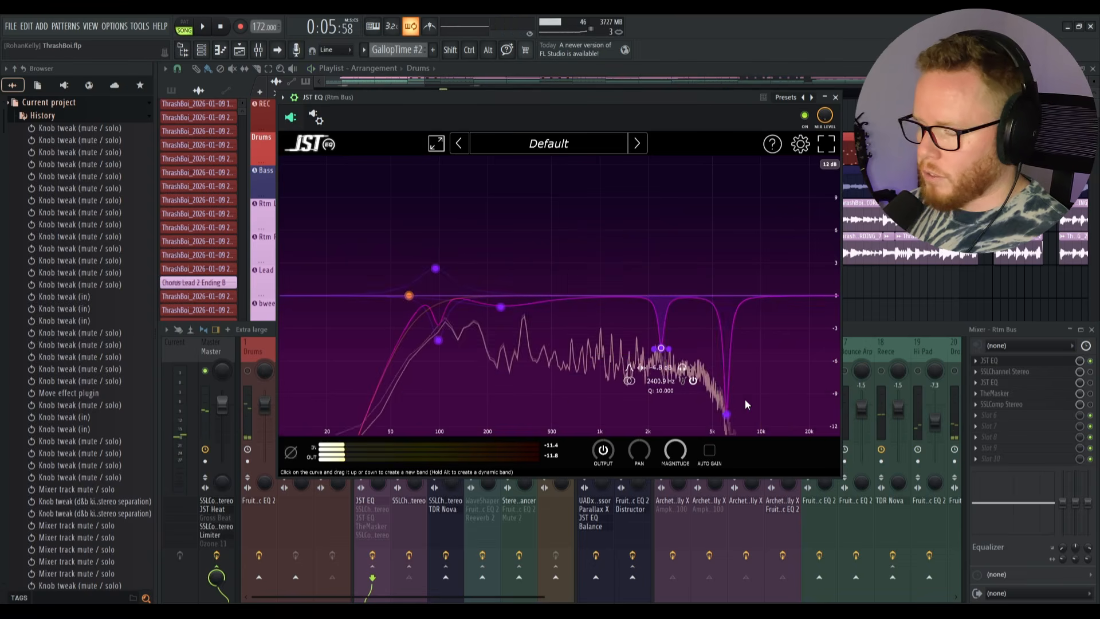
# Step: Compare the narrow 6117.8 Hz cut bypassed and active during playback, and close the JST EQ
pyautogui.click(727, 414)
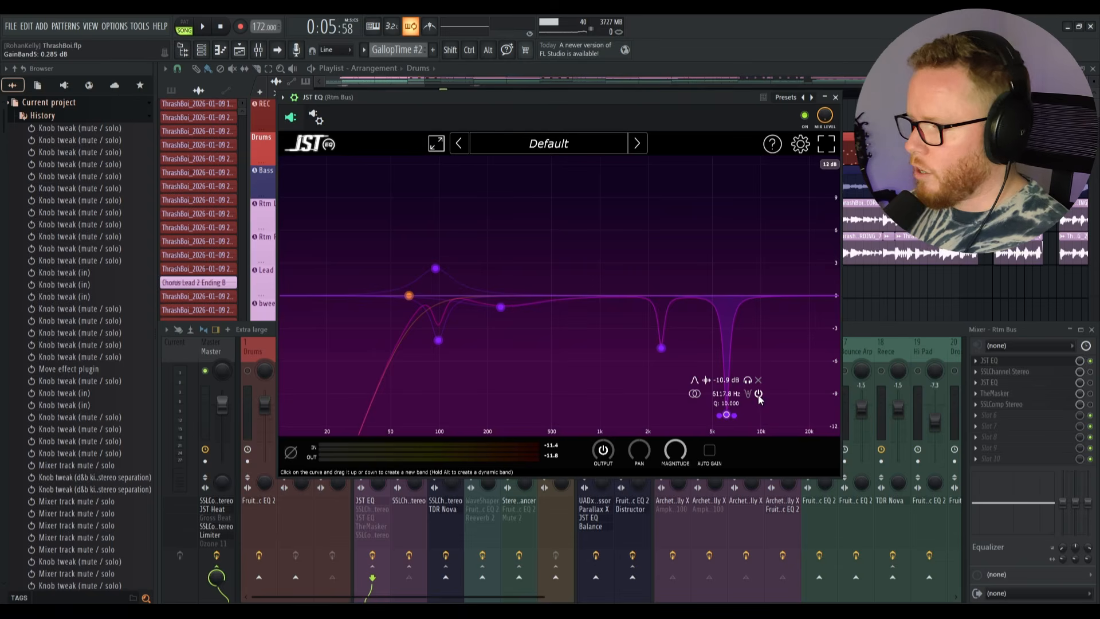
pyautogui.press('space')
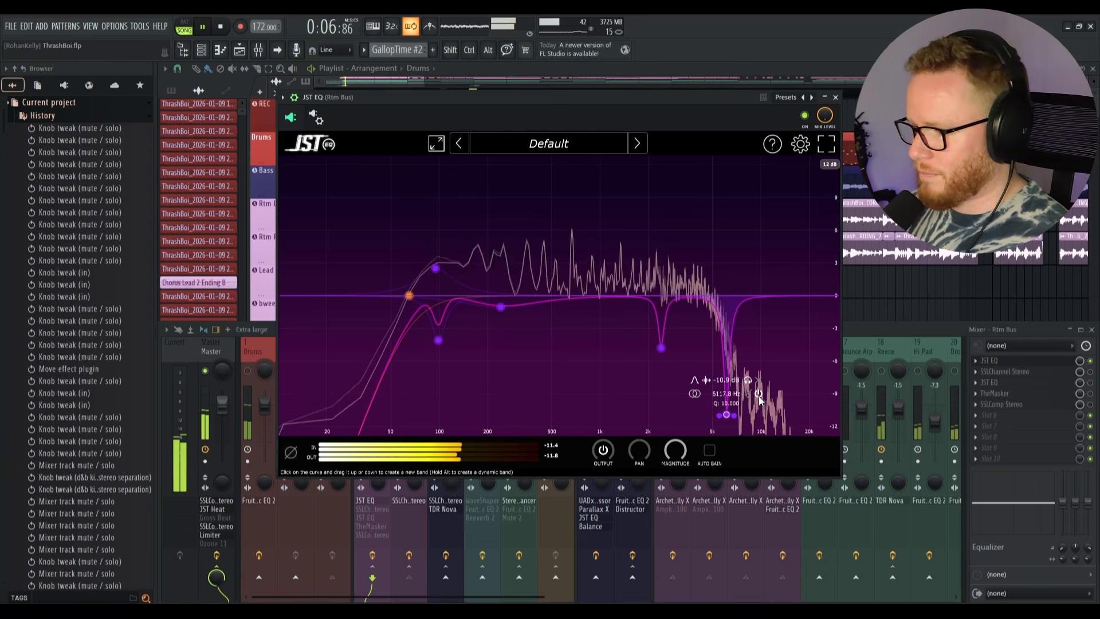
pyautogui.click(759, 395)
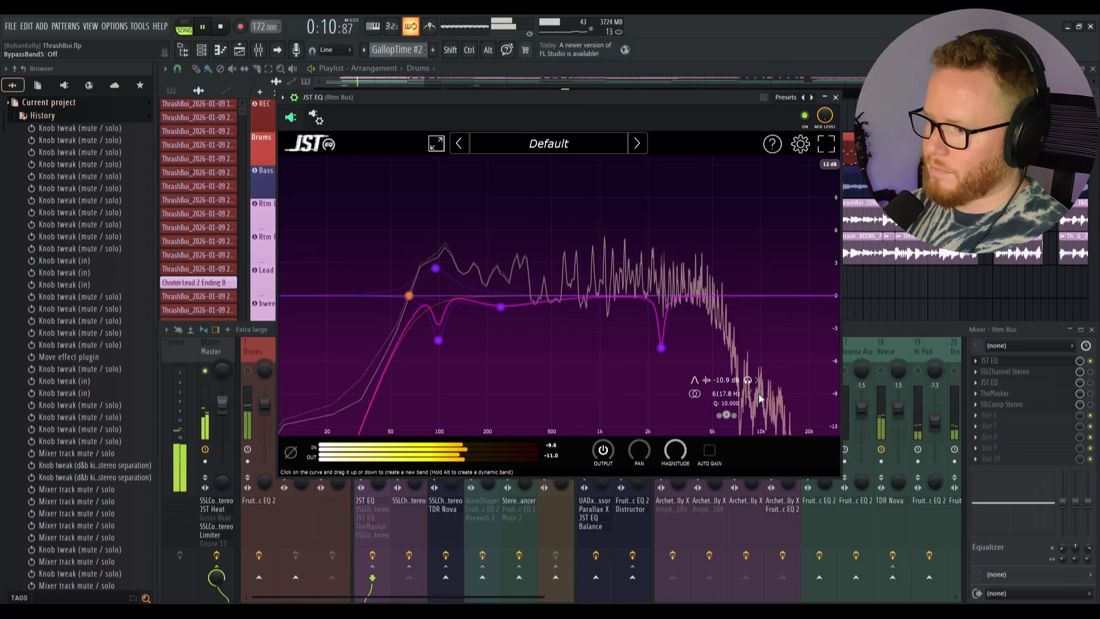
pyautogui.click(759, 394)
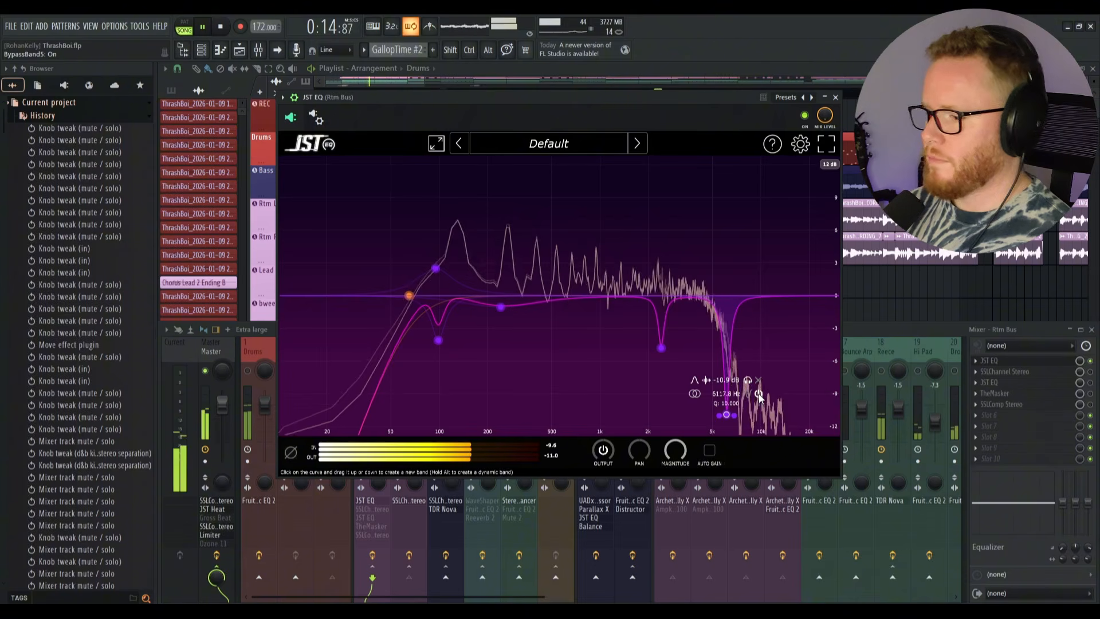
pyautogui.press('space')
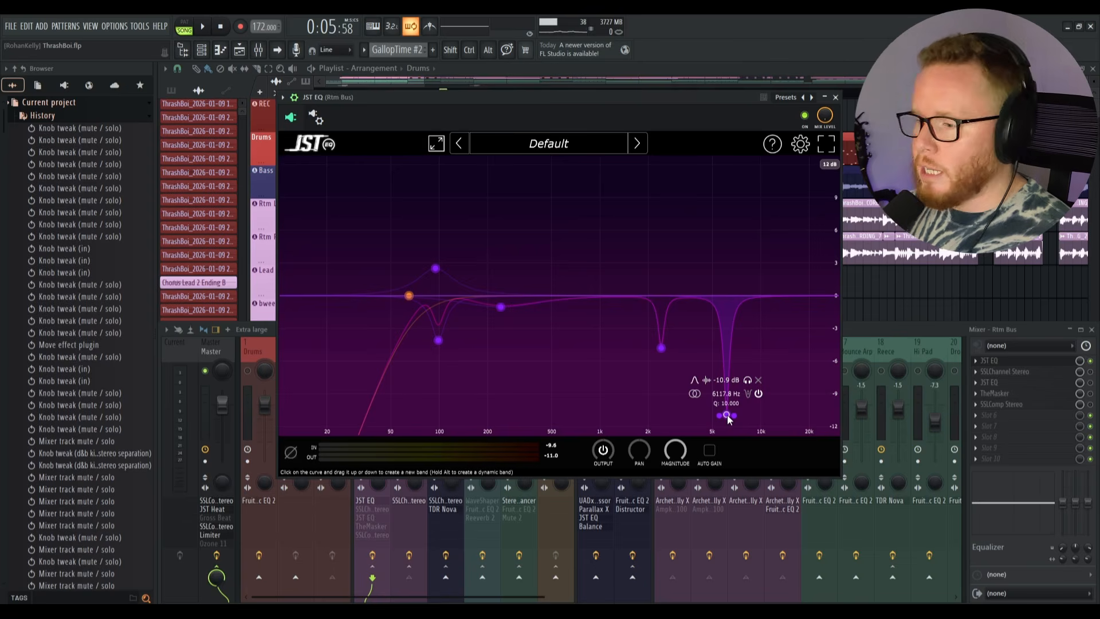
pyautogui.click(835, 97)
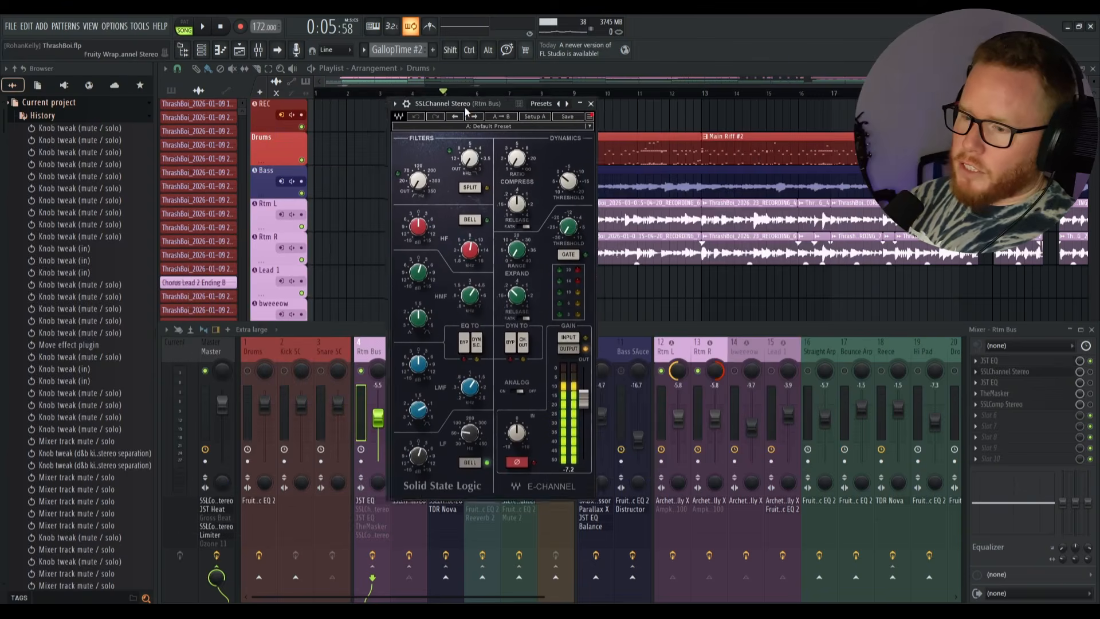
# Step: Reposition the Rtm Bus SSLChannel plugin, reveal its wrapper controls, and examine the HMF and LF band settings
pyautogui.moveTo(467, 109); pyautogui.dragTo(528, 87)
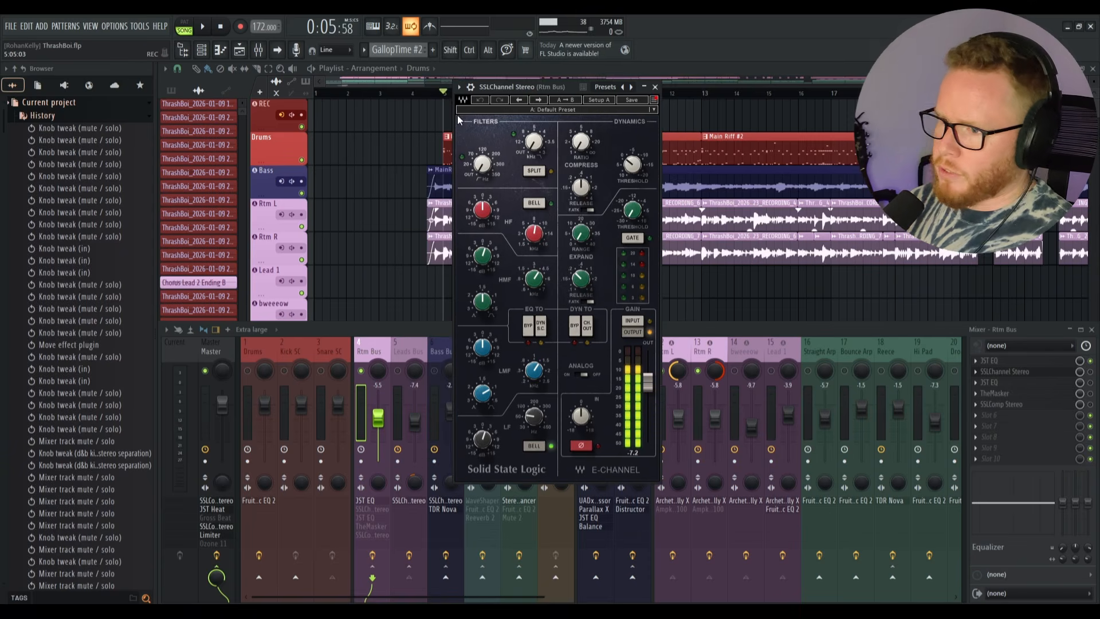
pyautogui.click(471, 88)
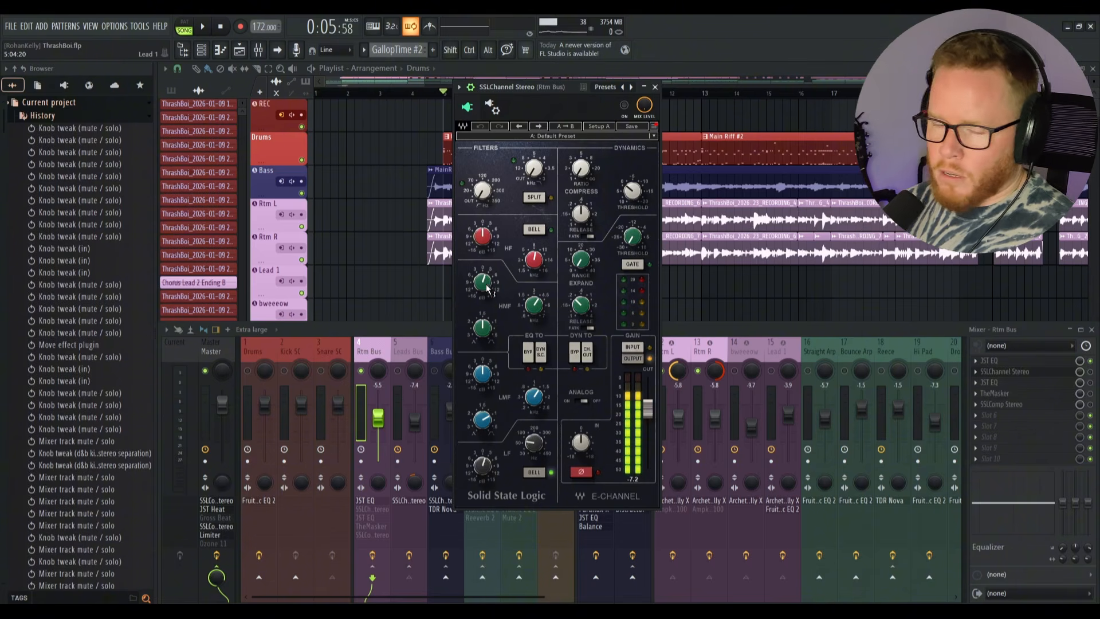
pyautogui.moveTo(531, 306)
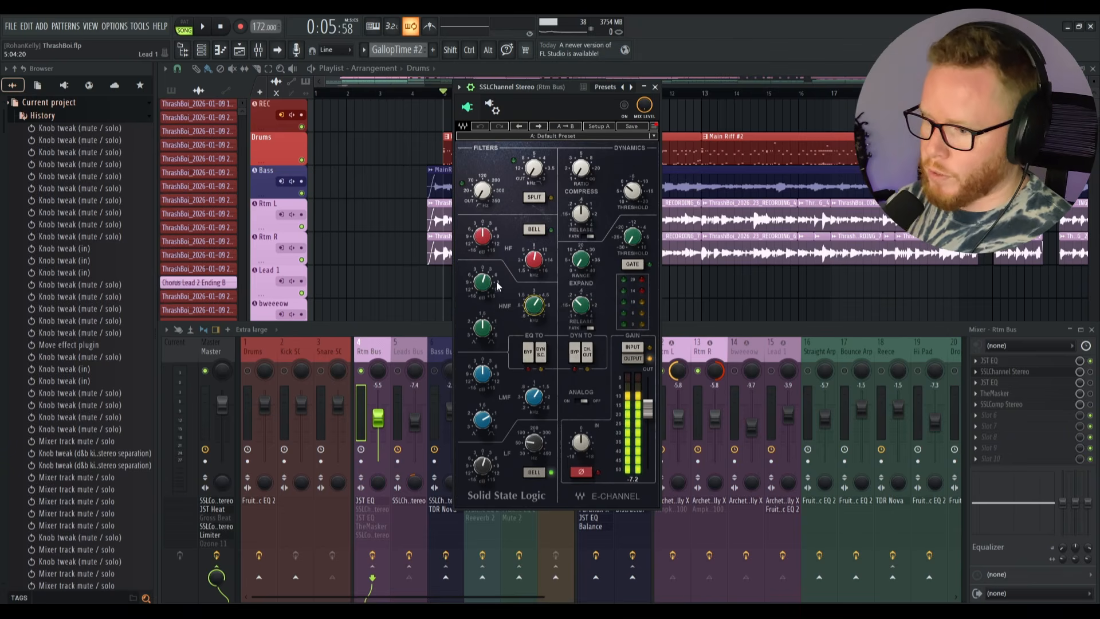
pyautogui.click(533, 444)
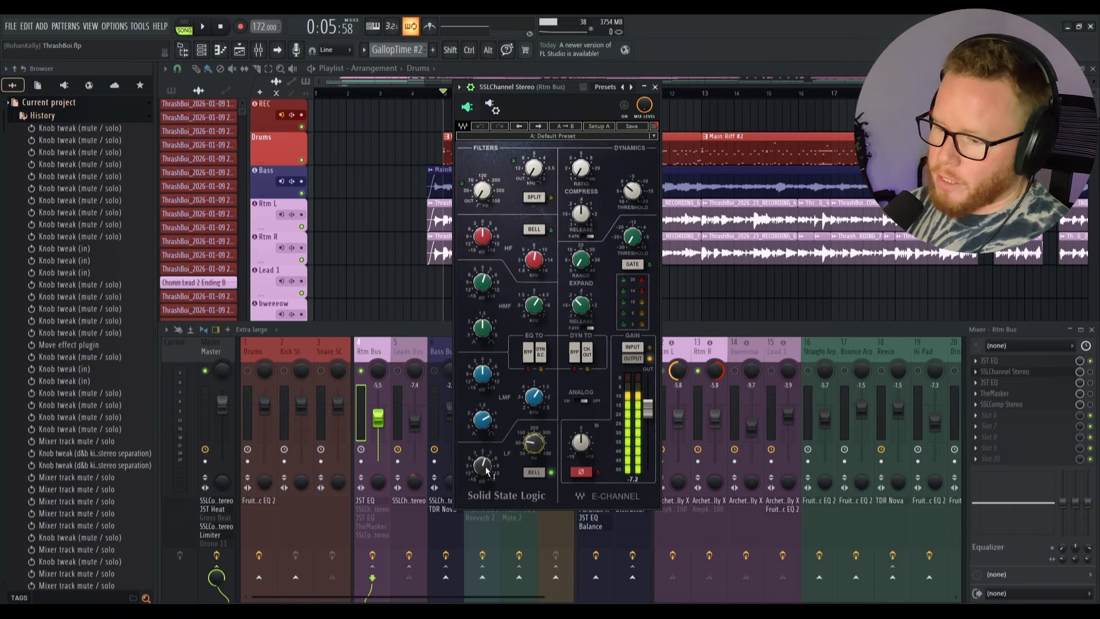
pyautogui.moveTo(486, 465)
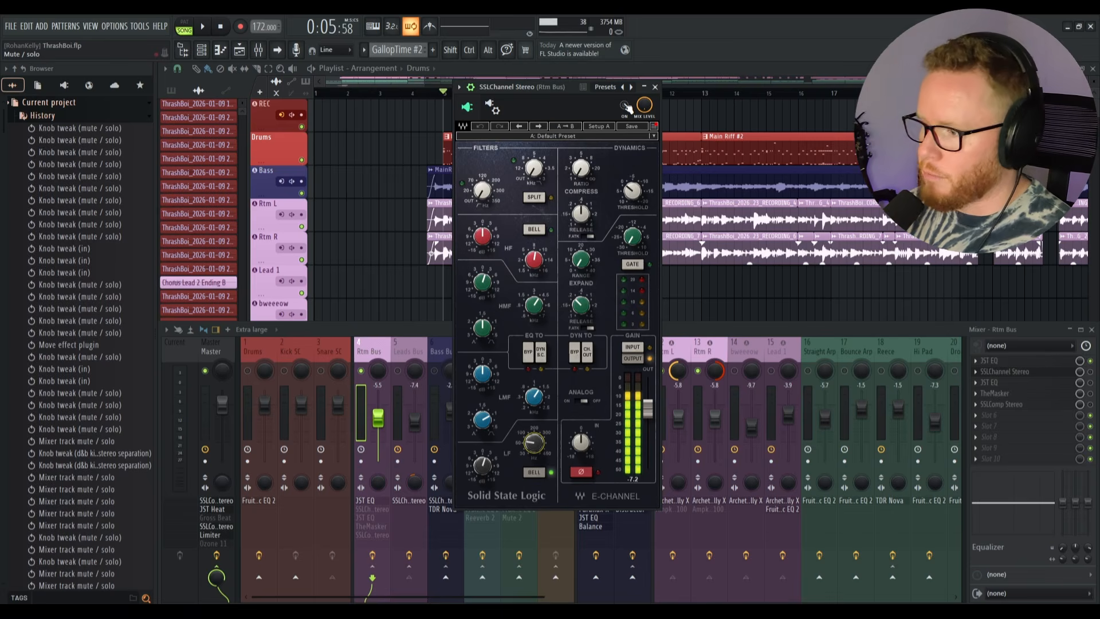
# Step: Compare SSLChannel Stereo on and off while the main riff plays, and leave it enabled
pyautogui.press('space')
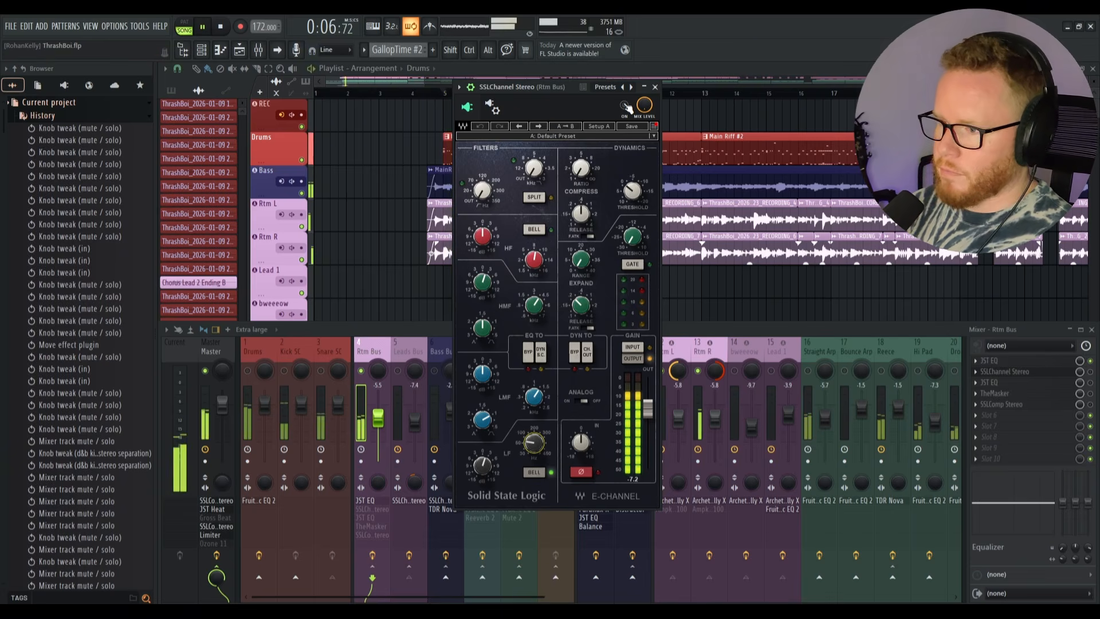
pyautogui.click(626, 106)
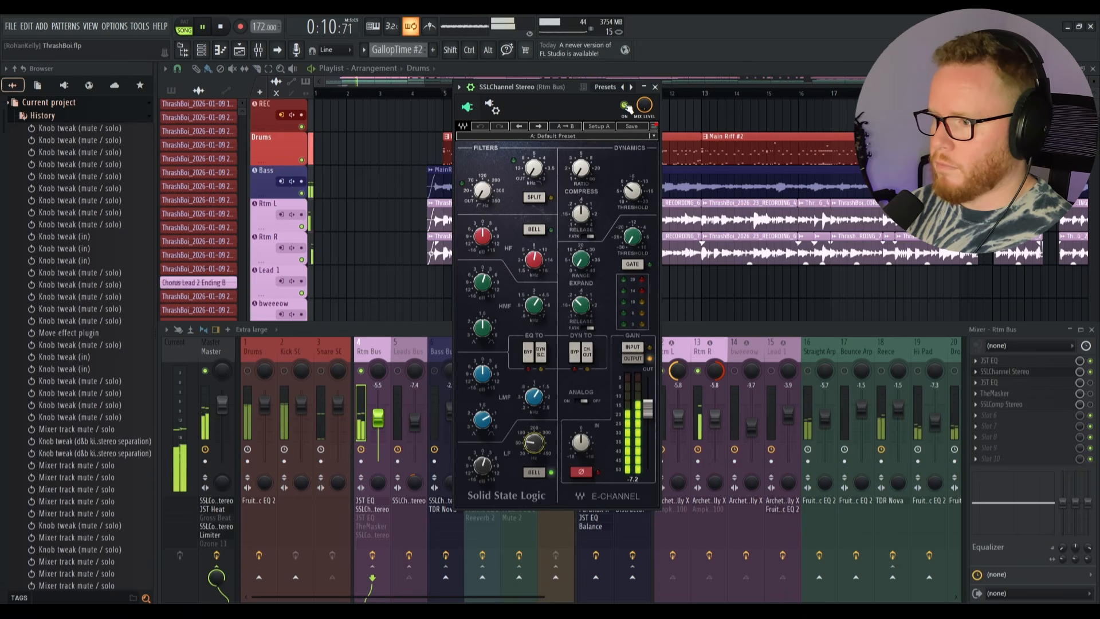
pyautogui.click(626, 106)
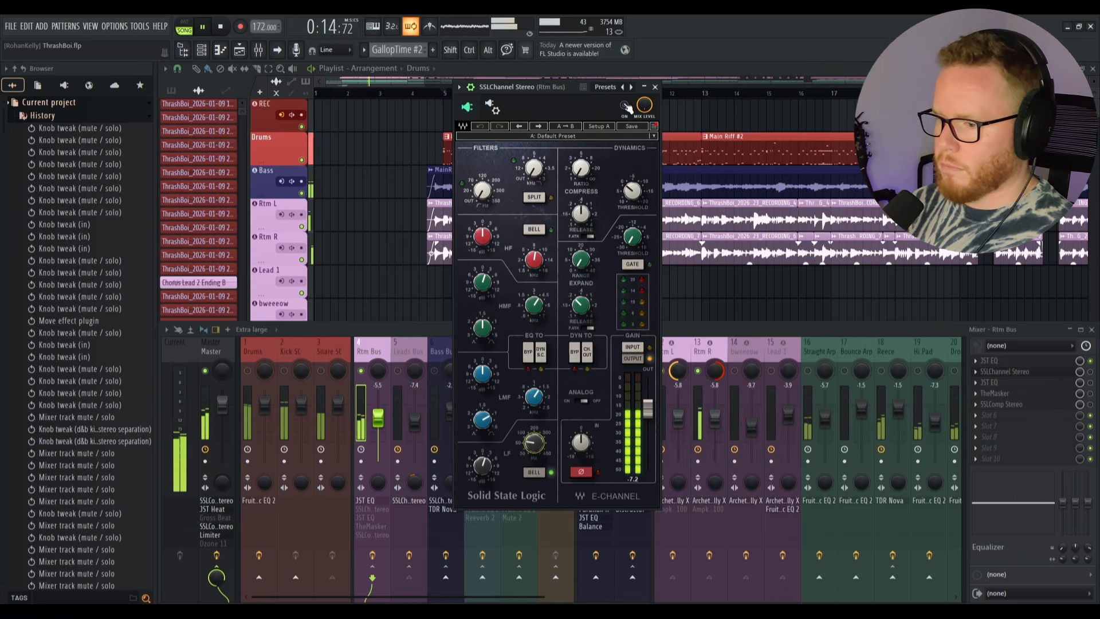
pyautogui.click(626, 106)
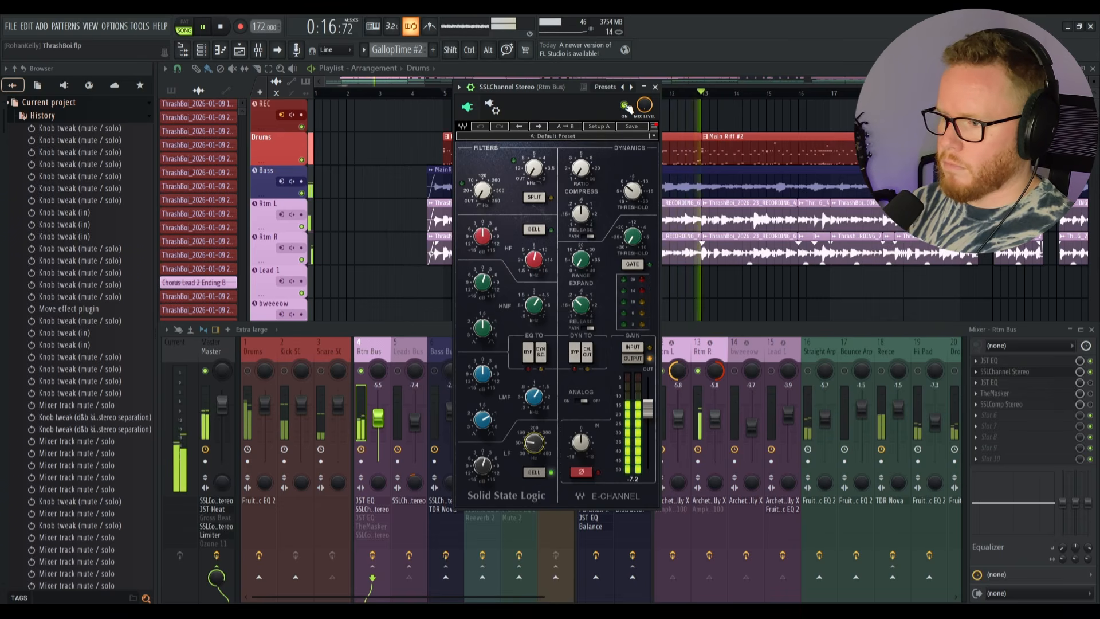
pyautogui.press('space')
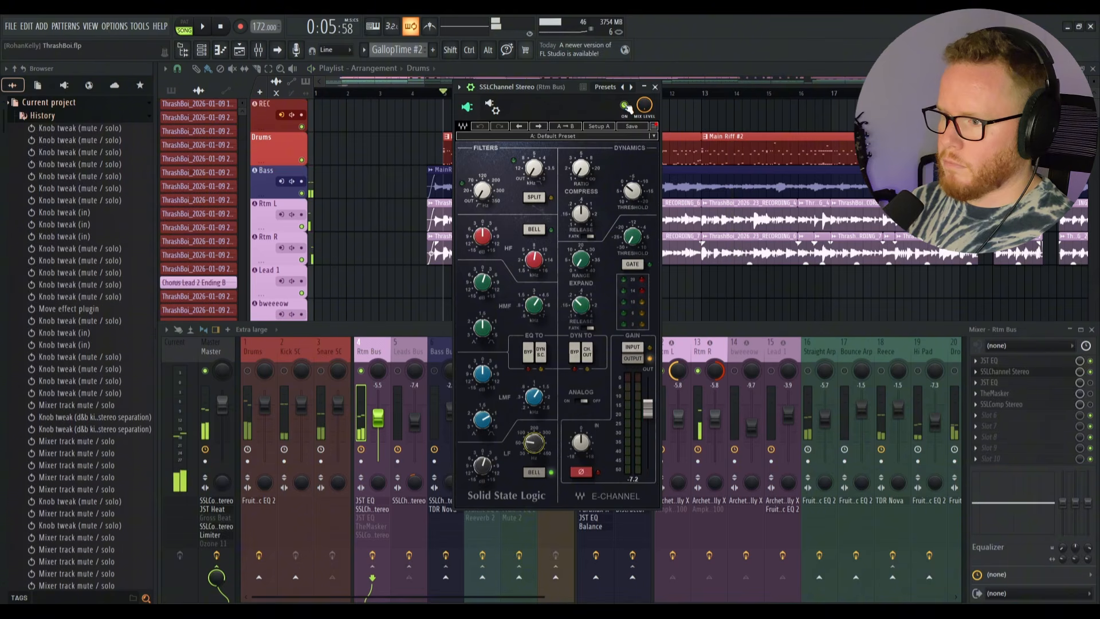
# Step: Audition SSLChannel Stereo on and off in the Verse Arp section around bar 29, and close the plugin
pyautogui.click(625, 105)
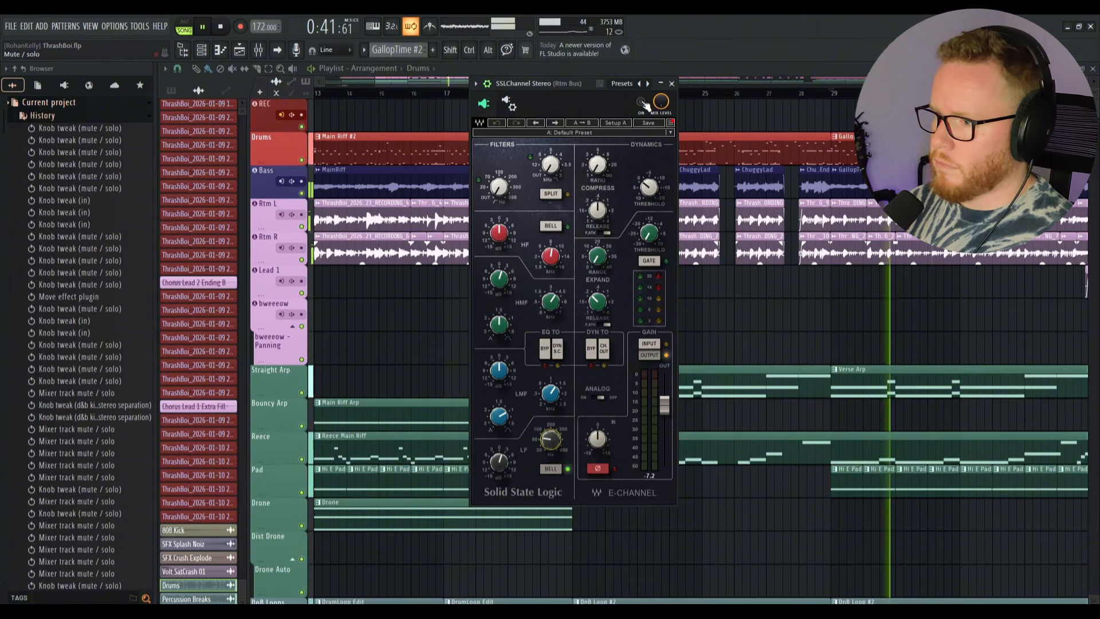
pyautogui.click(642, 103)
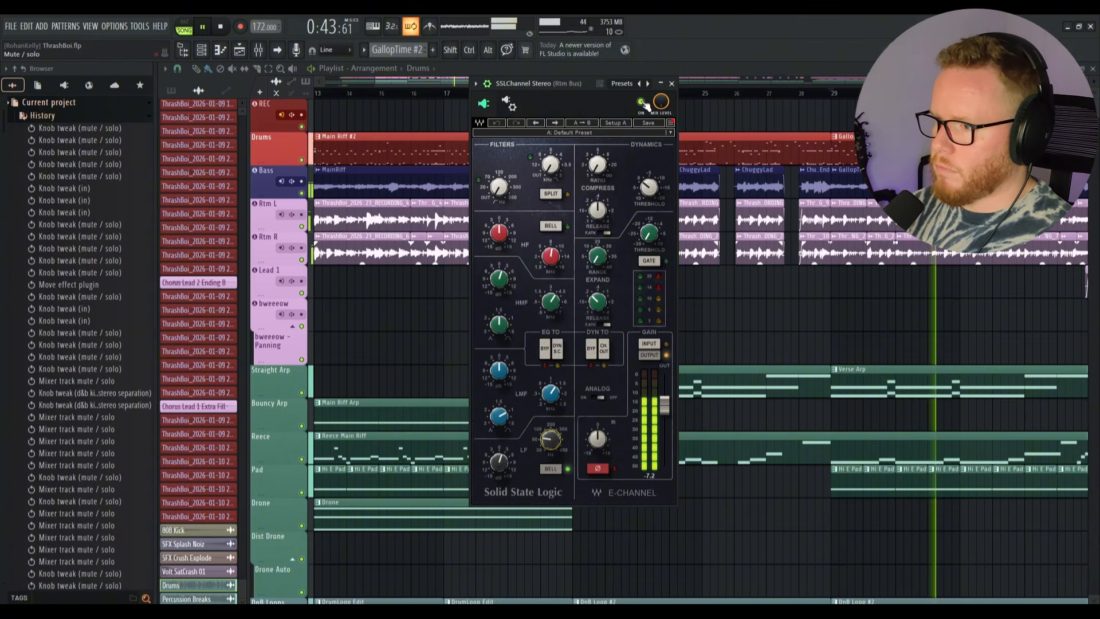
pyautogui.click(642, 103)
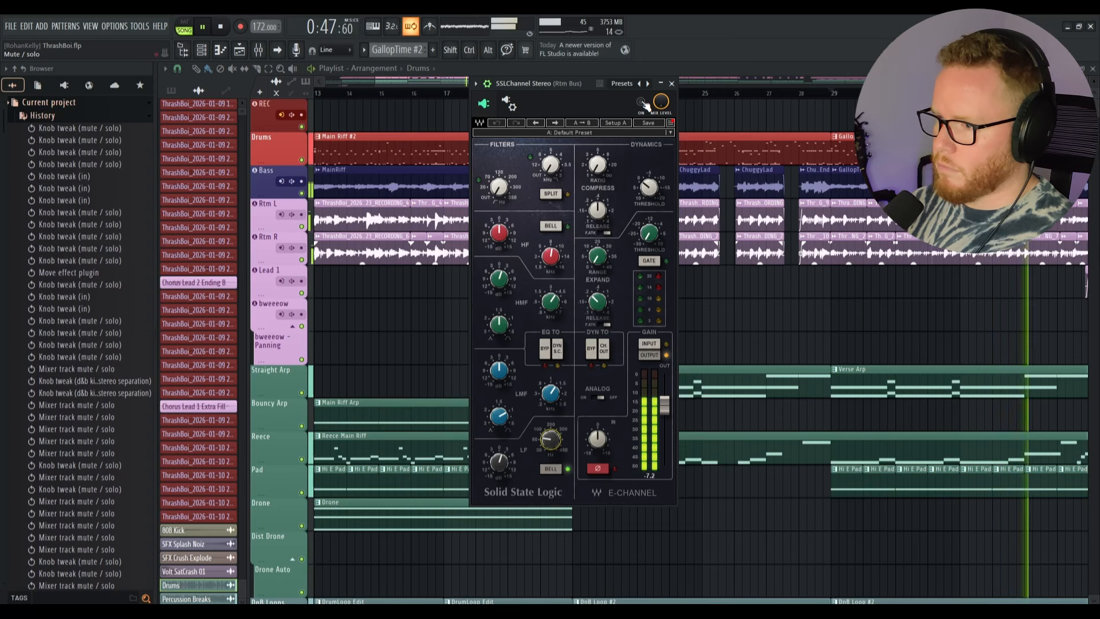
pyautogui.click(642, 103)
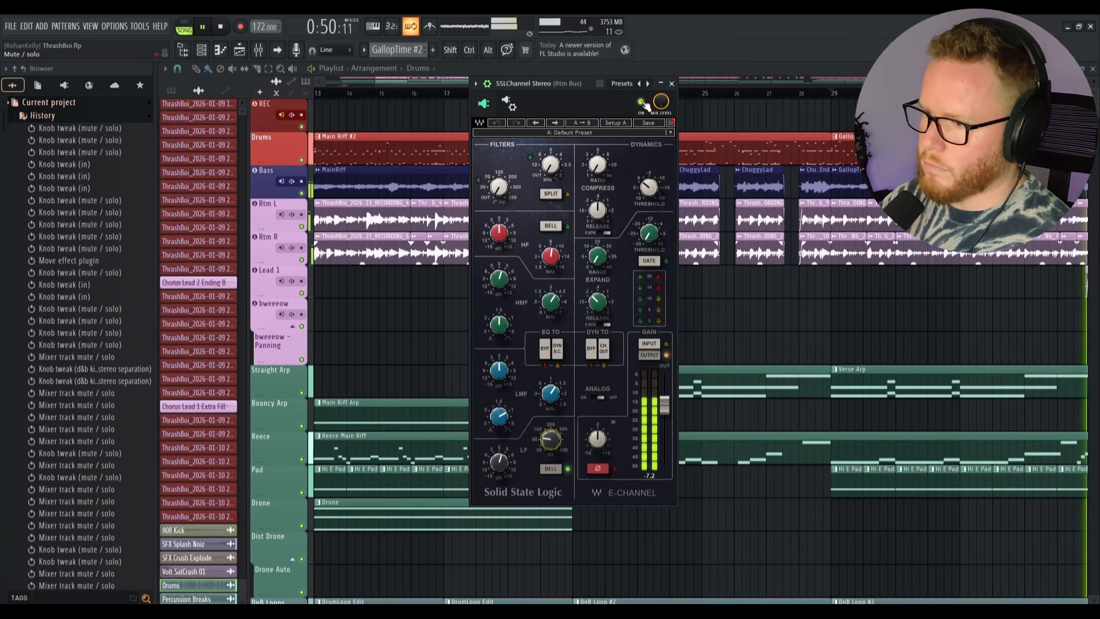
pyautogui.press('space')
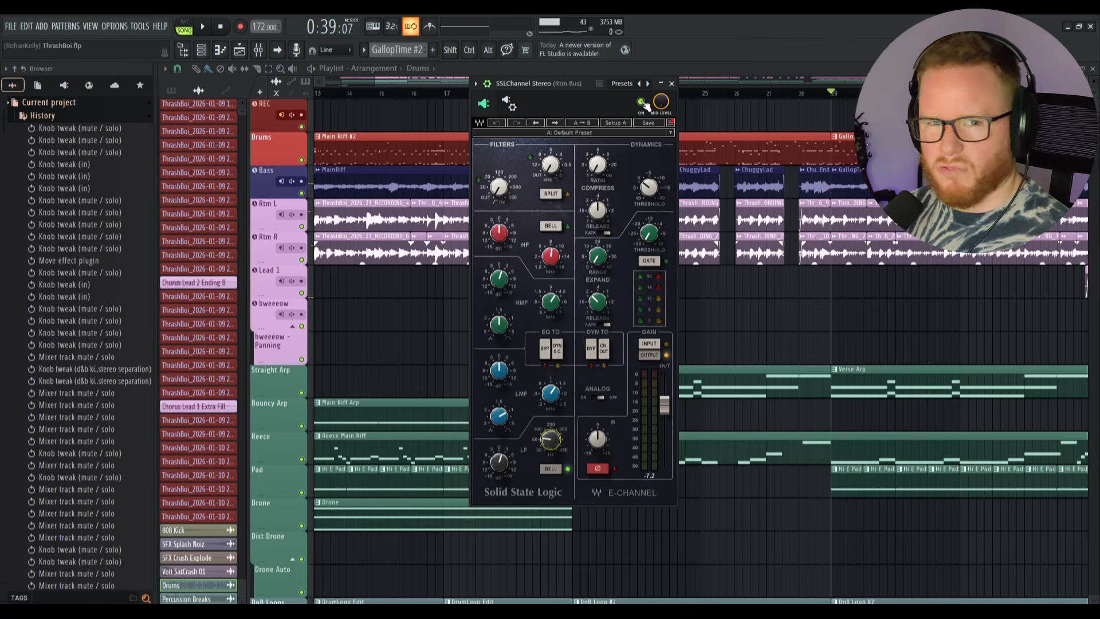
pyautogui.click(672, 84)
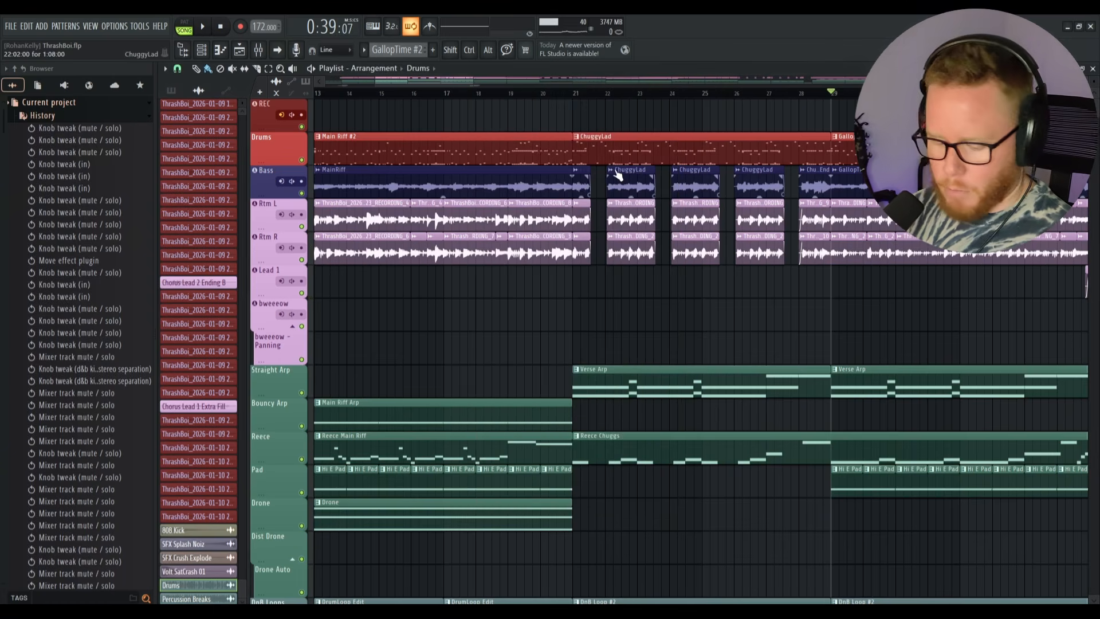
# Step: Reopen SSLChannel Stereo from the Rtm Bus in the mixer and examine its LF frequency setting
pyautogui.press('F9')
pyautogui.hscroll(-4, 726, 118)
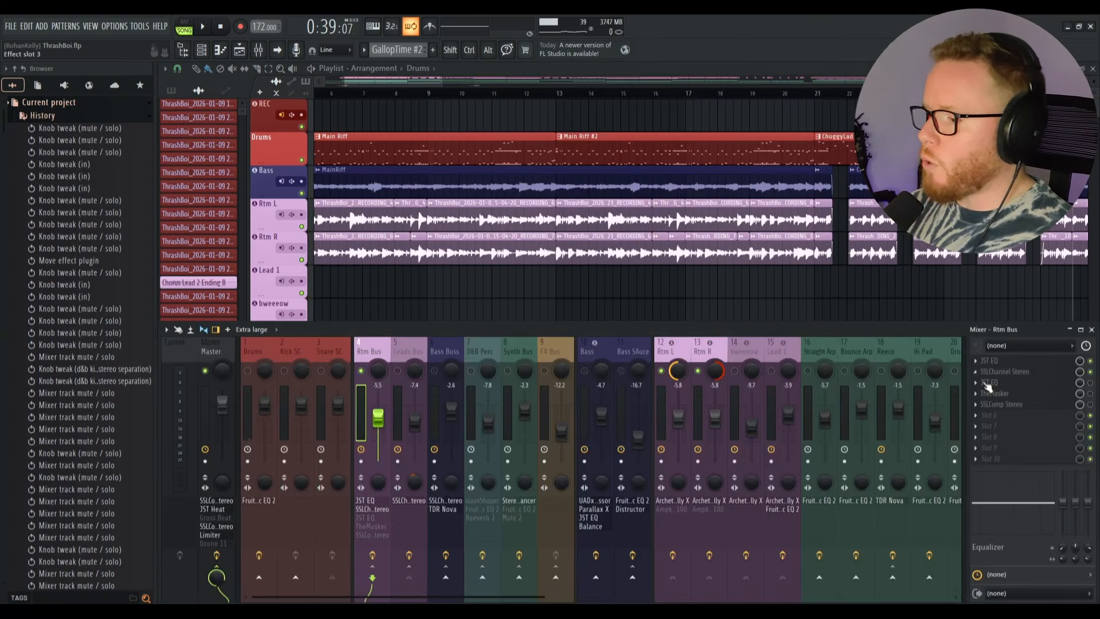
pyautogui.click(1009, 371)
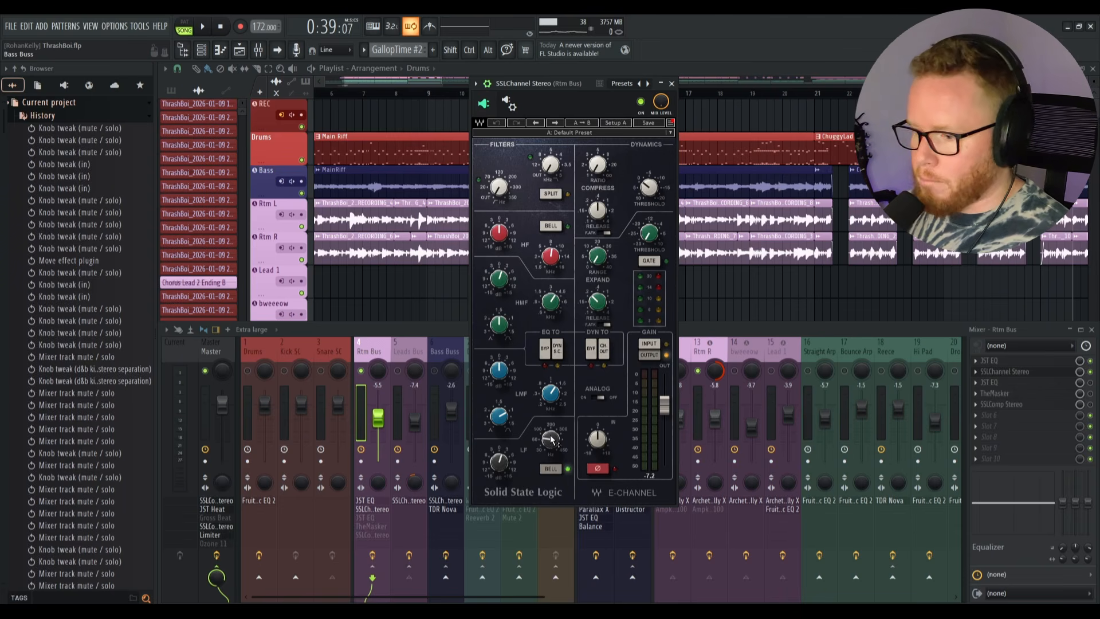
pyautogui.moveTo(551, 440)
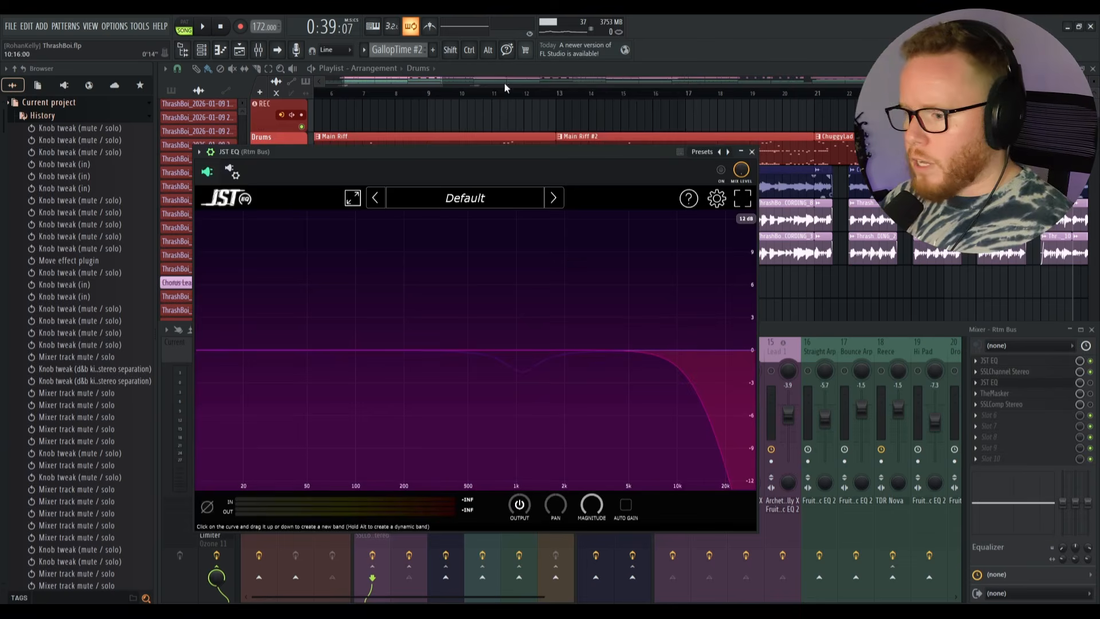
# Step: Reposition the Rtm Bus's second JST EQ and inspect its 12187.7 Hz high-cut and 1083.2 Hz dynamic bands
pyautogui.moveTo(545, 153); pyautogui.dragTo(588, 122)
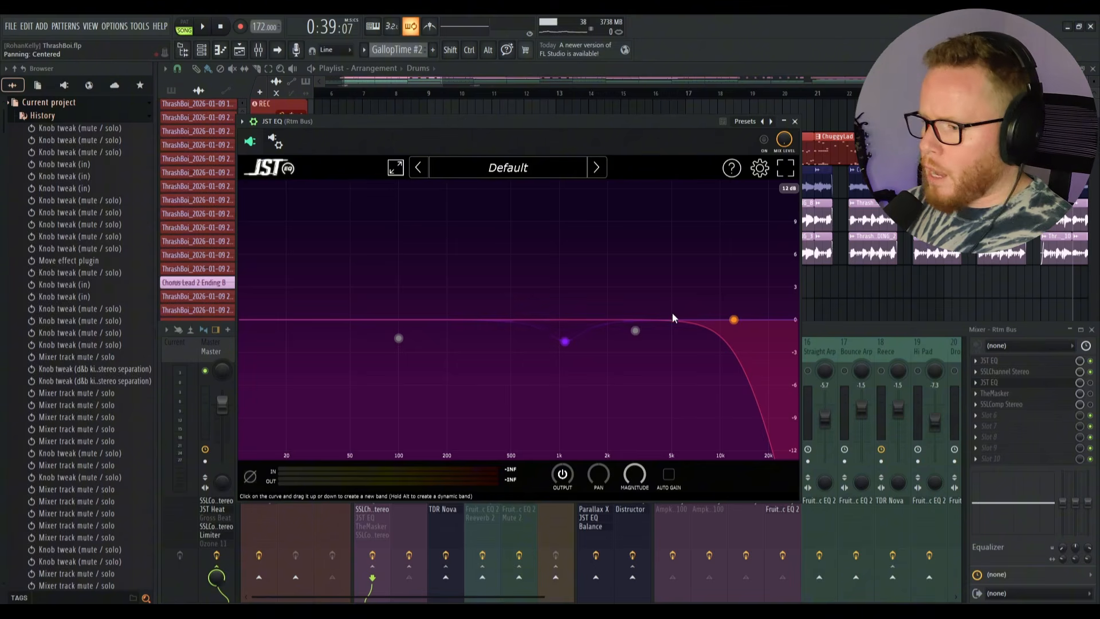
pyautogui.click(734, 319)
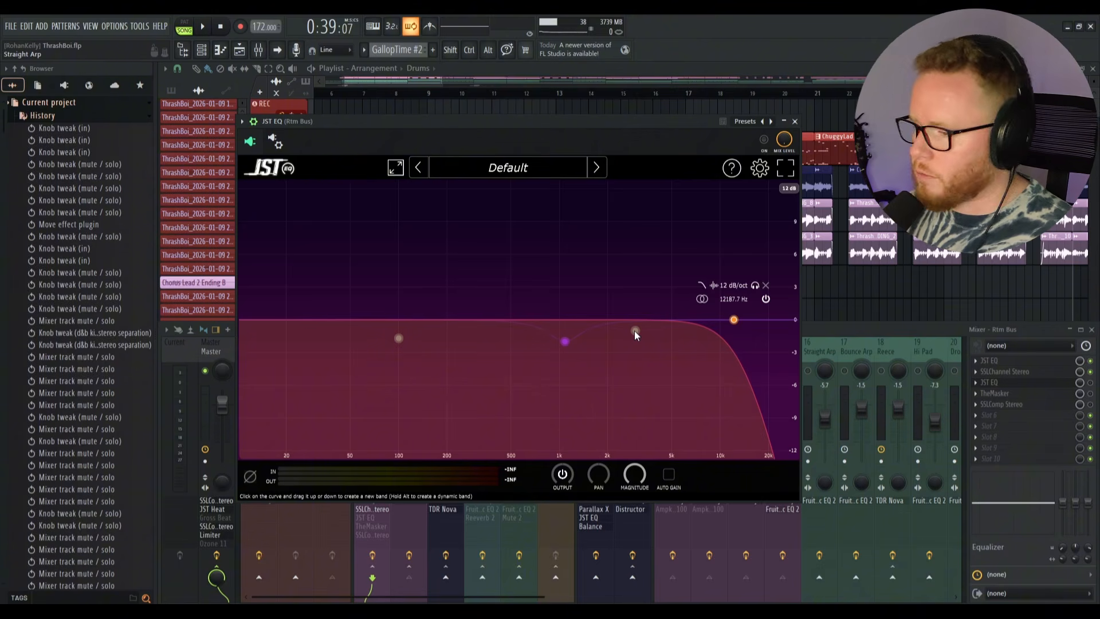
pyautogui.click(565, 341)
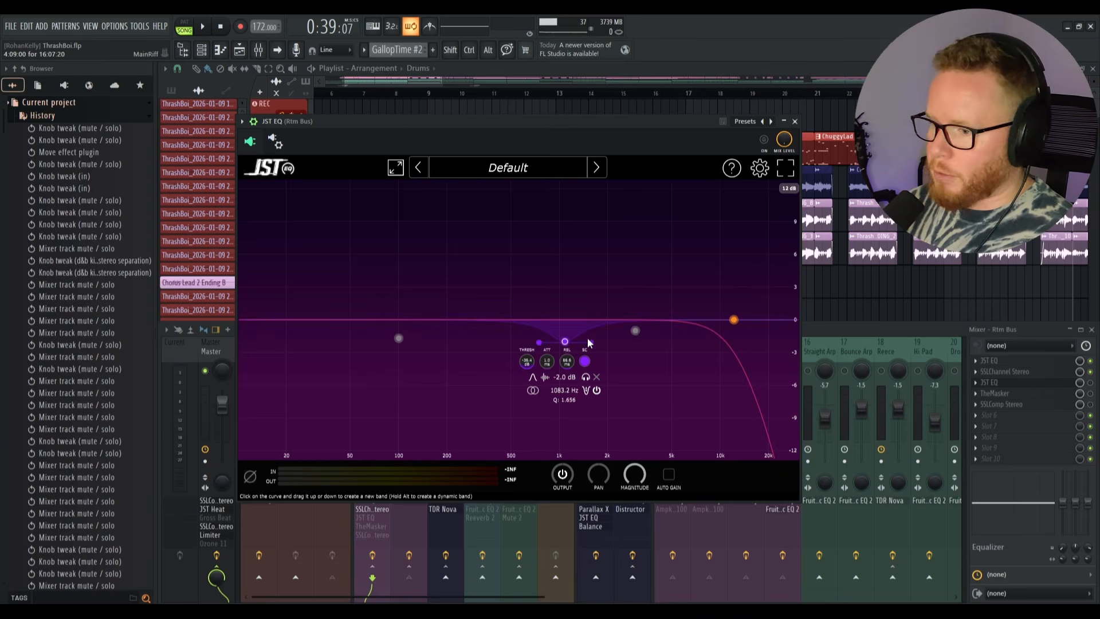
# Step: Audition the second JST EQ on and off on the soloed rhythm guitars from GallopTime at bar 29, and close the plugin
pyautogui.click(944, 116)
pyautogui.scroll(-5, 945, 116)
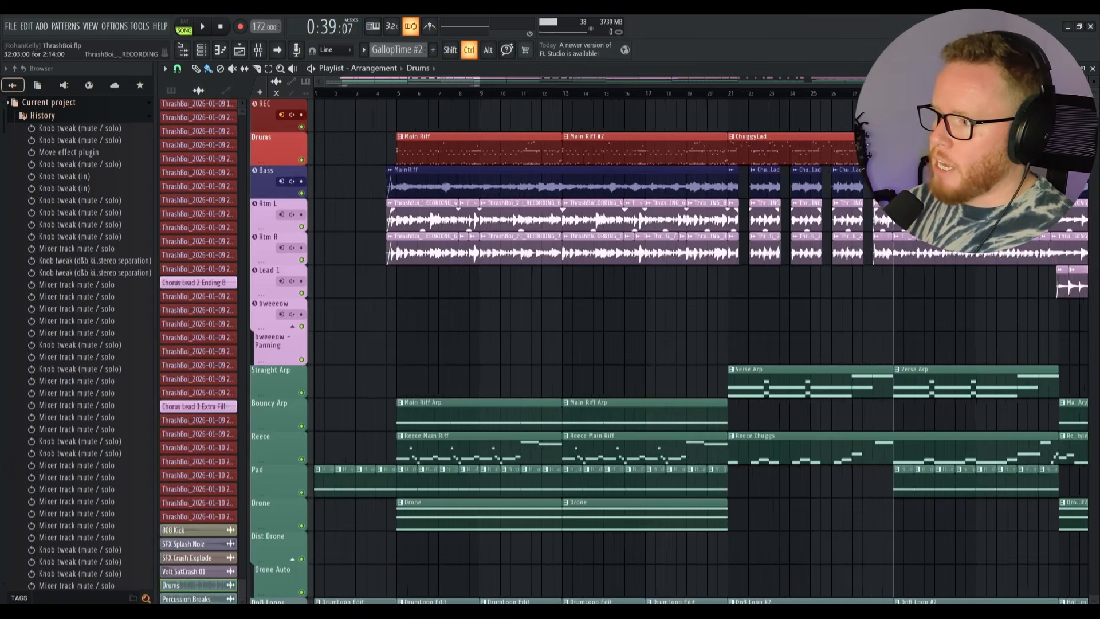
pyautogui.scroll(7, 948, 116)
pyautogui.press('Tab')
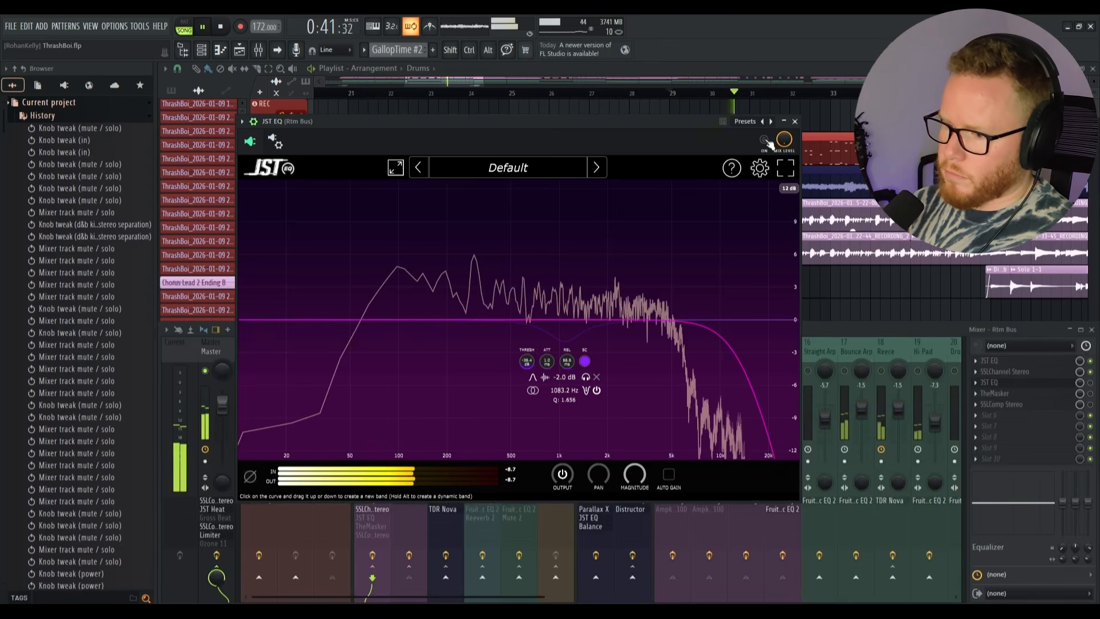
pyautogui.click(766, 140)
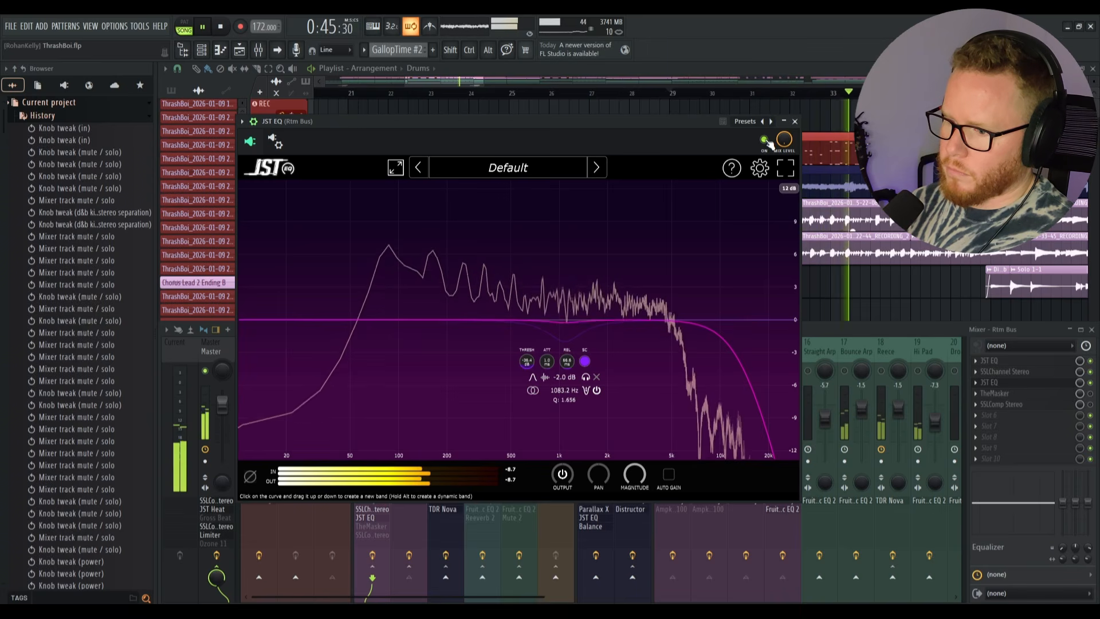
pyautogui.click(765, 140)
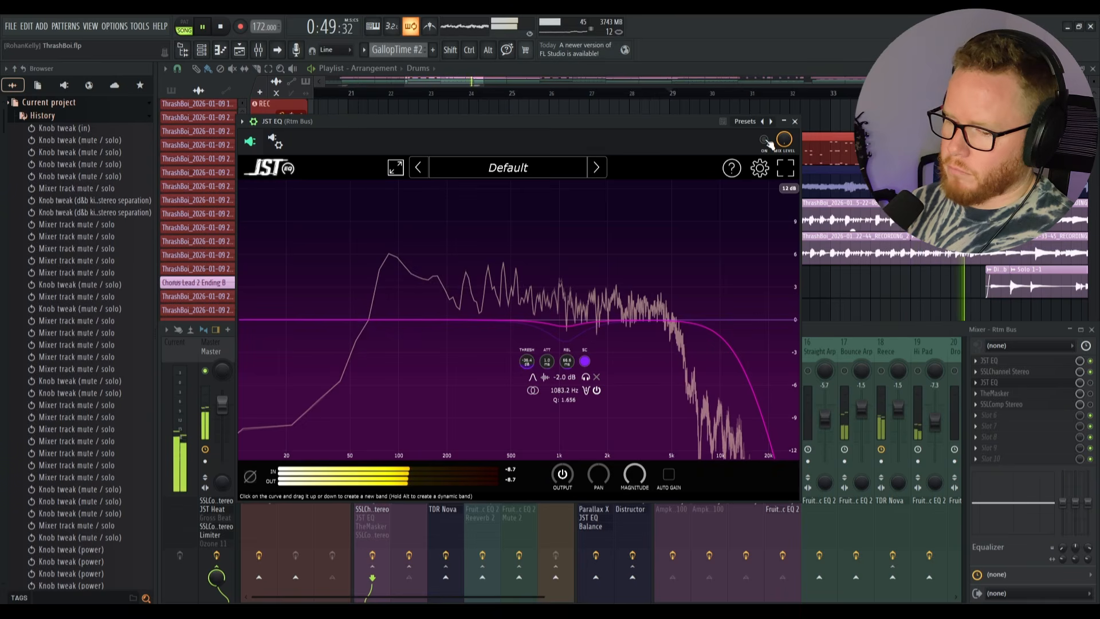
pyautogui.press('space')
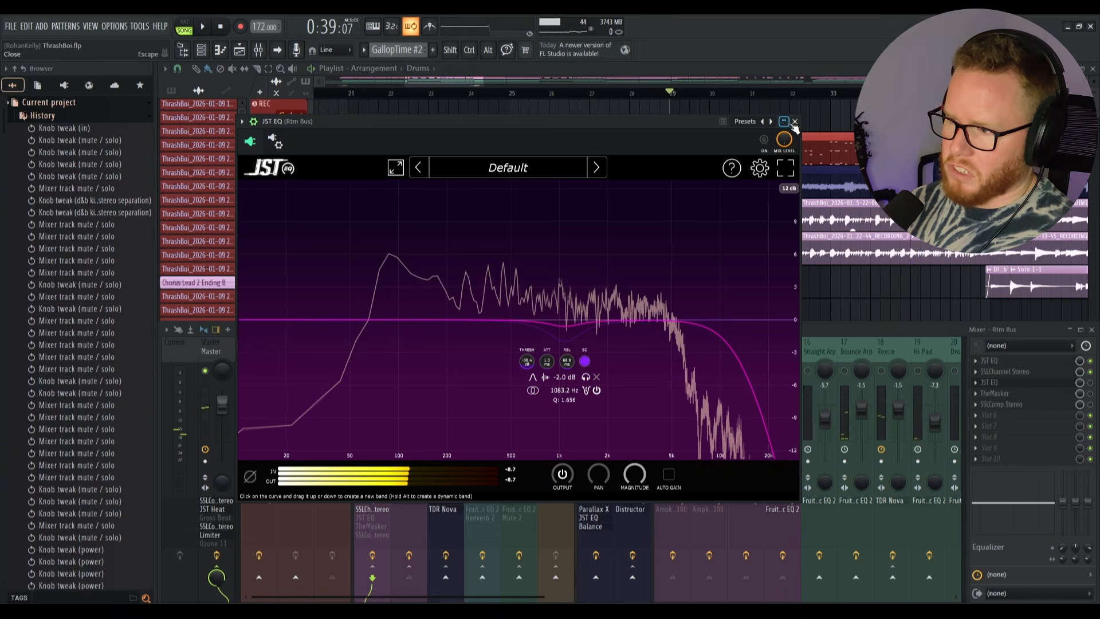
pyautogui.click(794, 122)
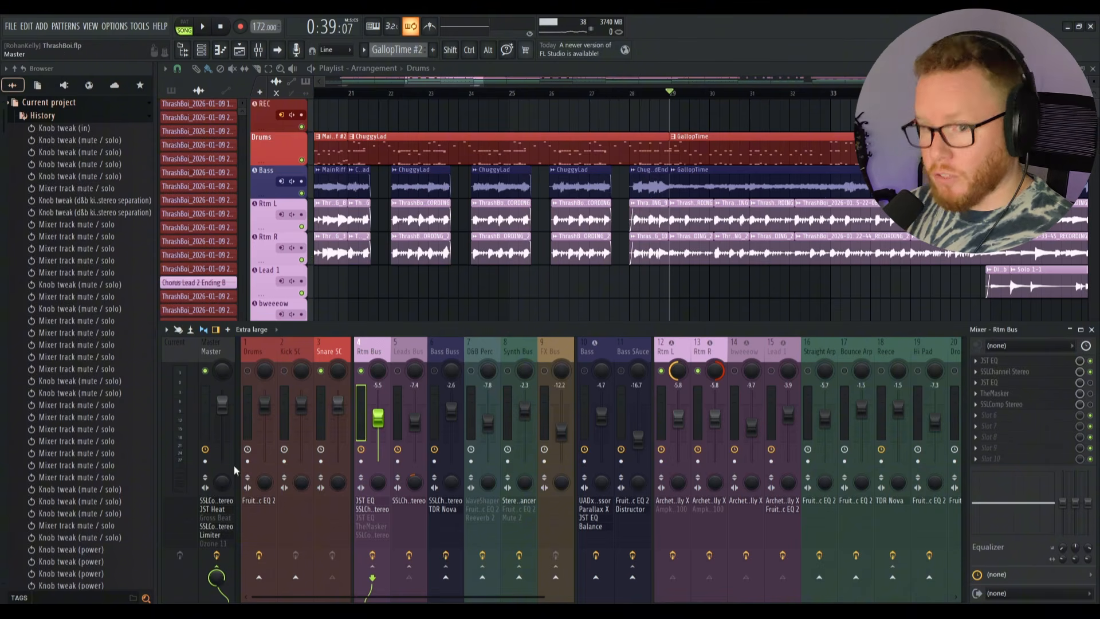
# Step: Unsolo the Rtm Bus, compare its second JST EQ on and off in the full mix, and leave the EQ enabled
pyautogui.rightClick(361, 370)
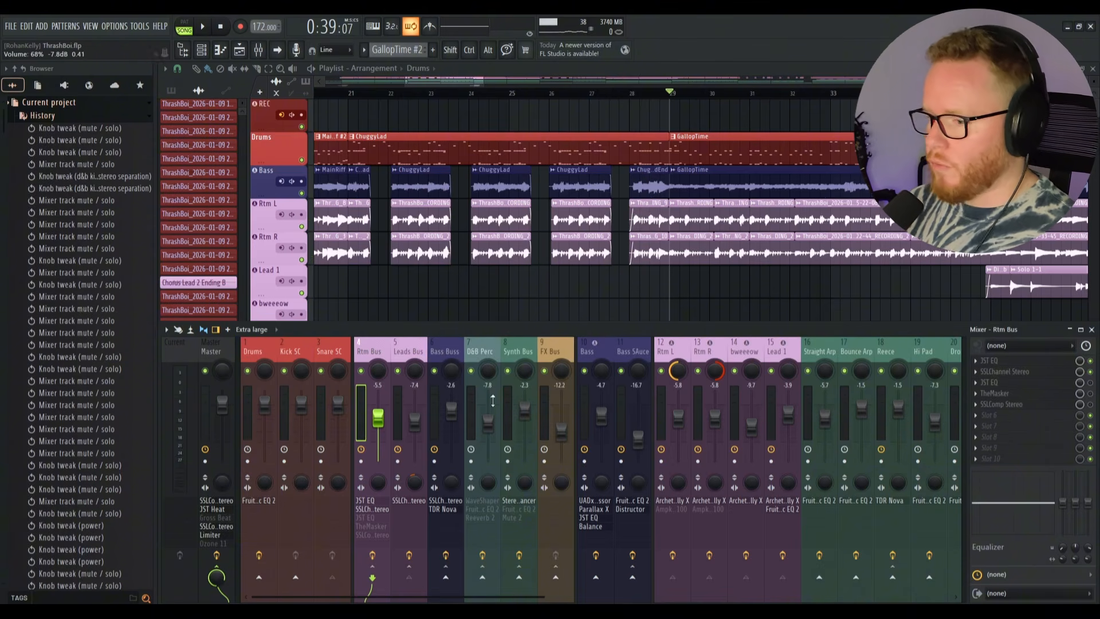
pyautogui.click(1031, 382)
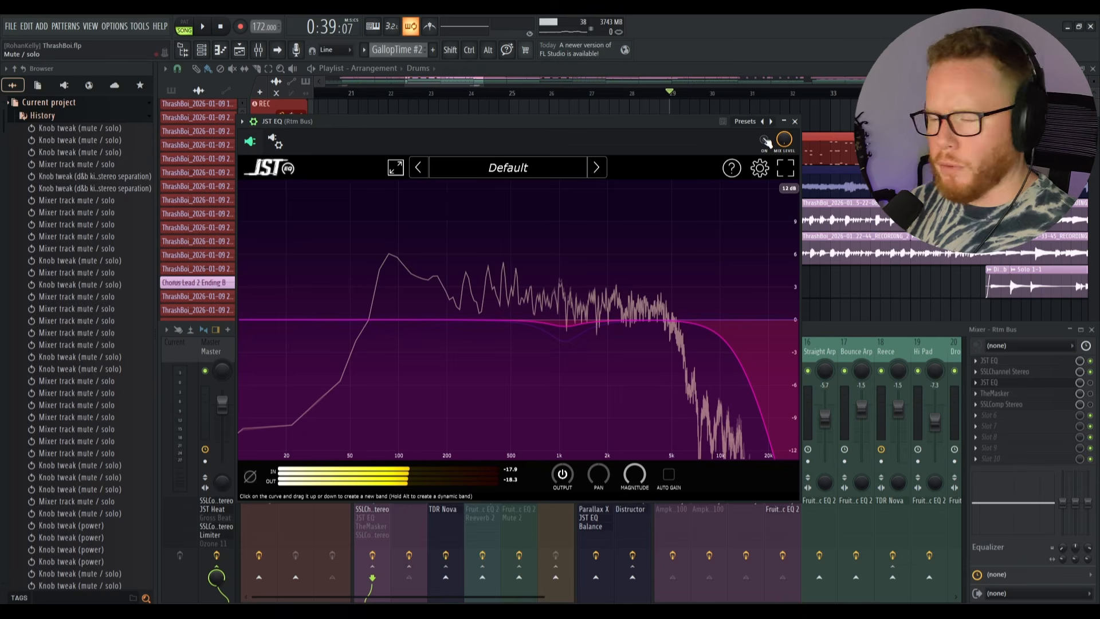
pyautogui.press('space')
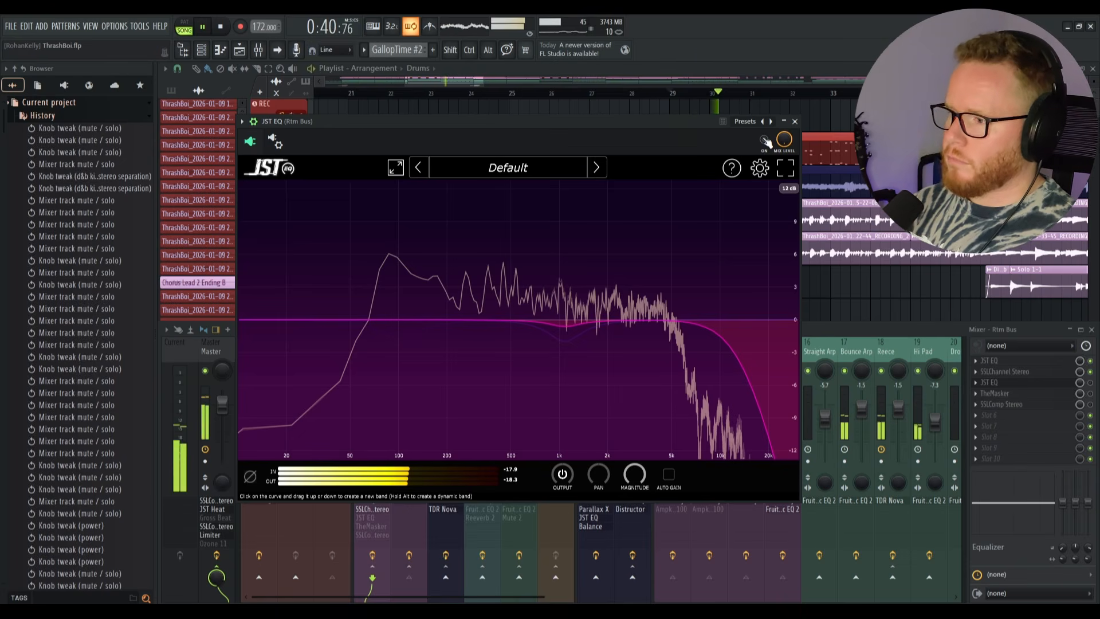
pyautogui.click(765, 141)
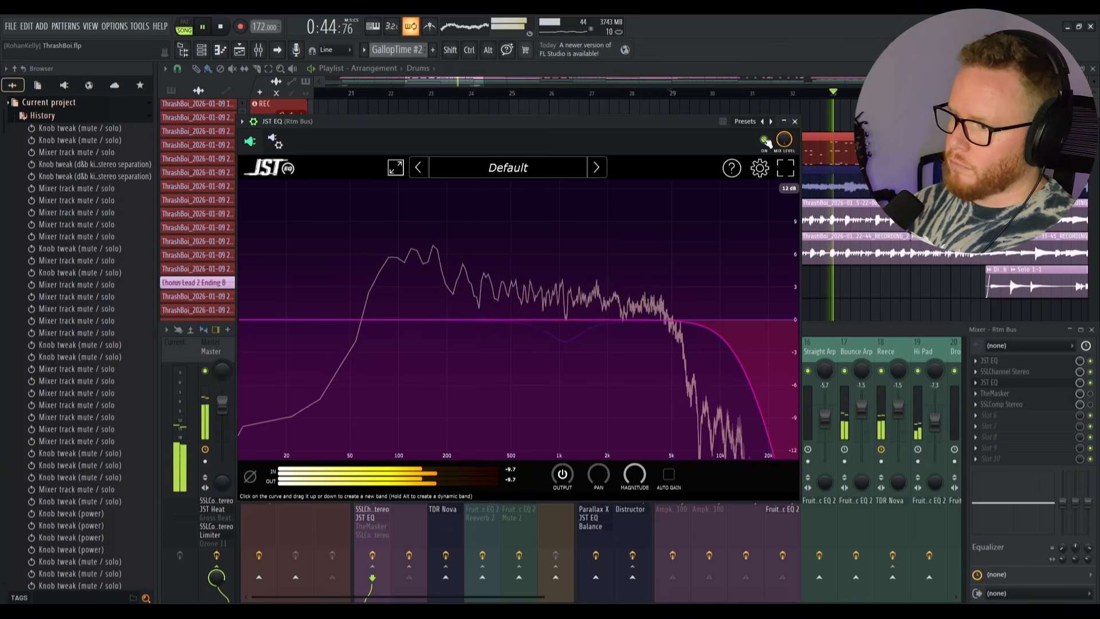
pyautogui.click(766, 142)
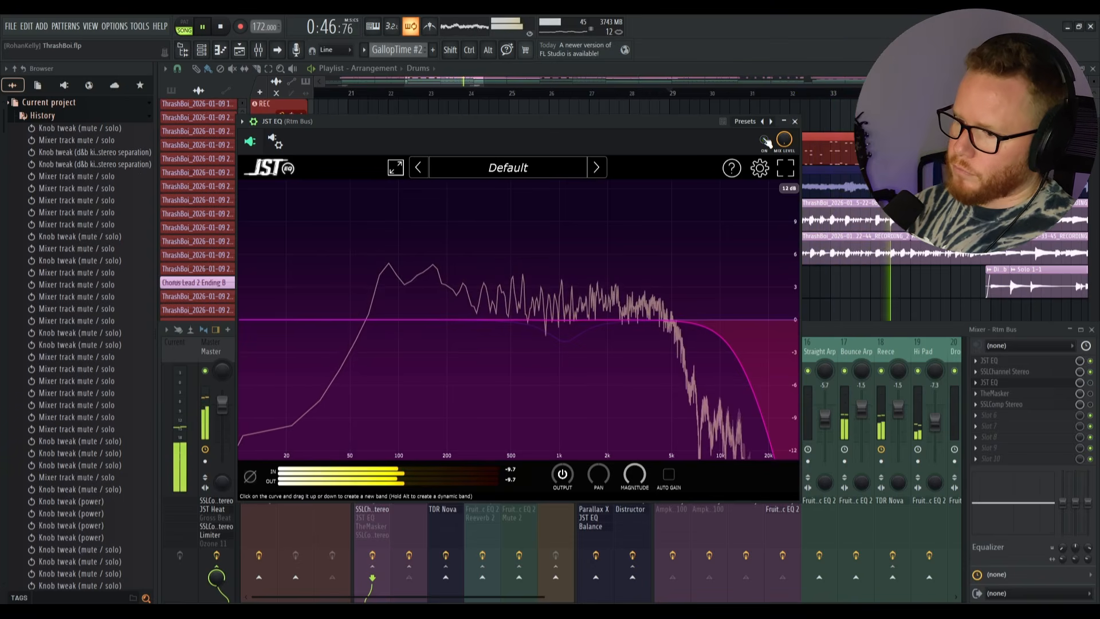
pyautogui.click(765, 142)
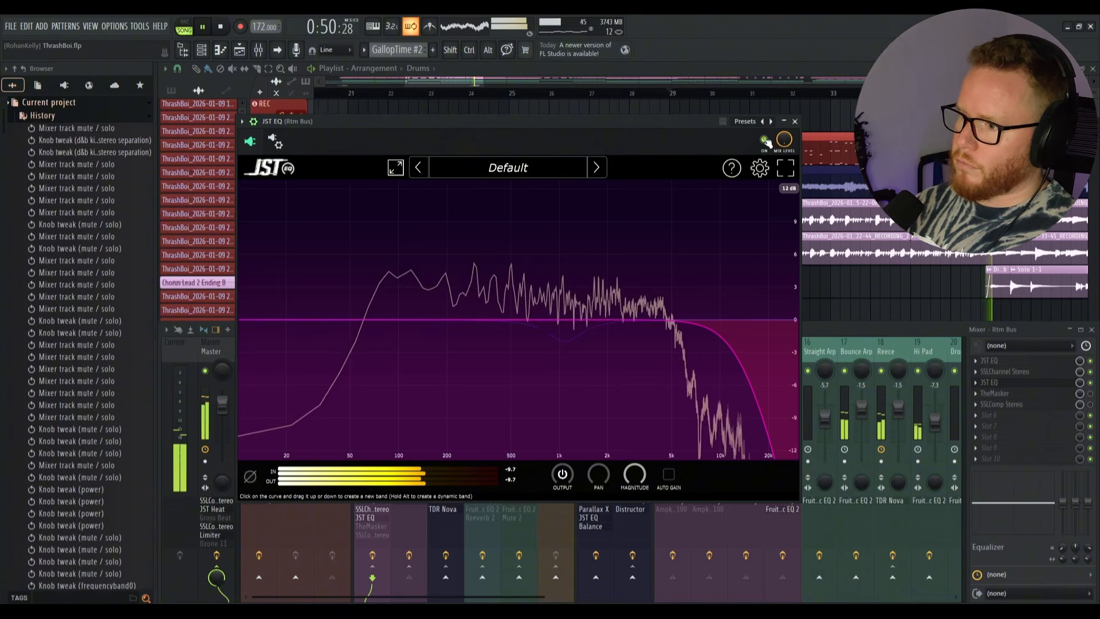
pyautogui.press('space')
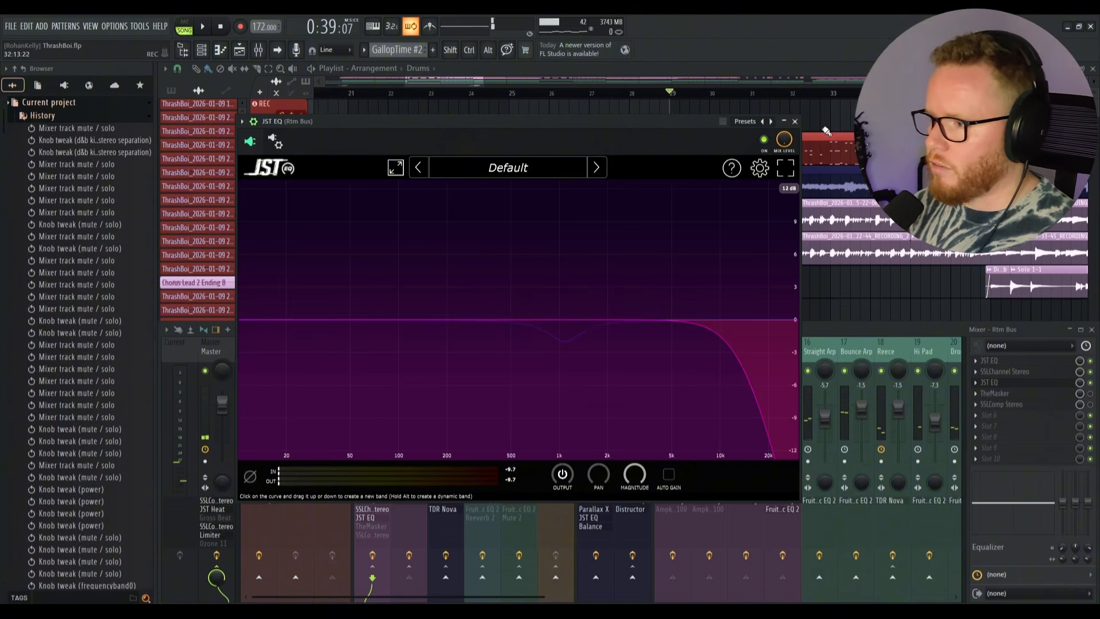
pyautogui.click(796, 122)
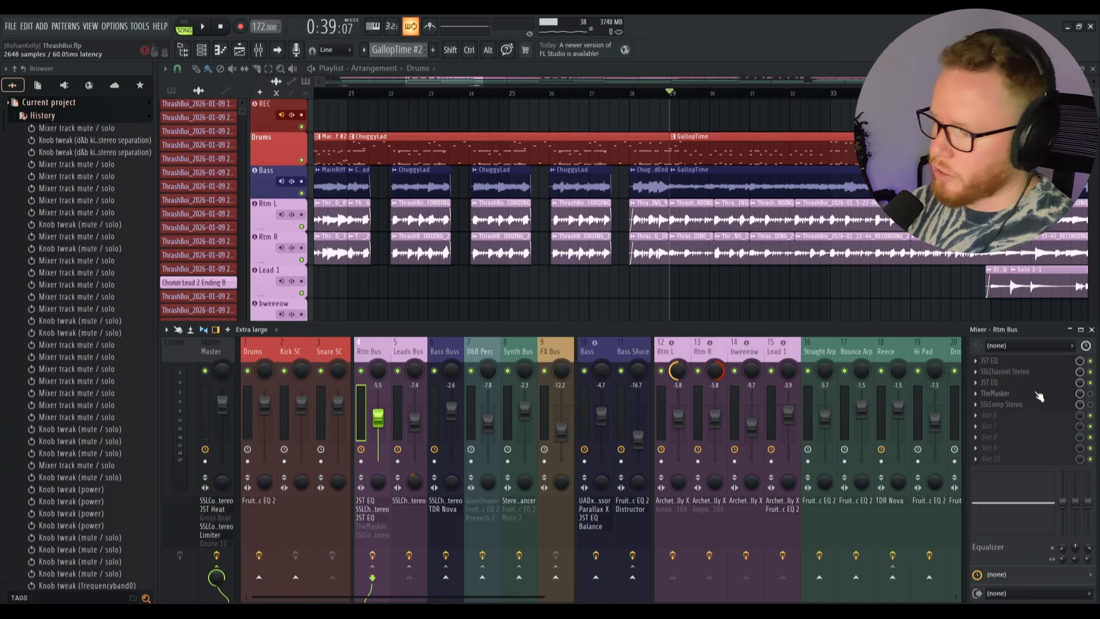
# Step: Enable and open TheMasker on the Rtm Bus, and cue playback at the GojiraStyle section around bar 37
pyautogui.click(1002, 394)
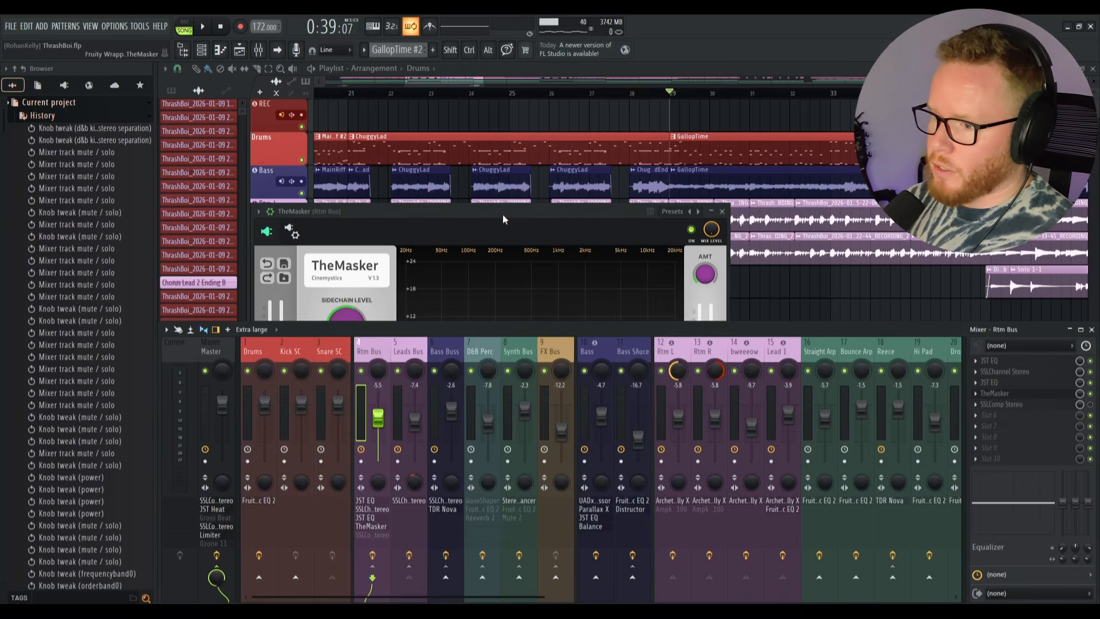
pyautogui.moveTo(503, 213); pyautogui.dragTo(568, 106)
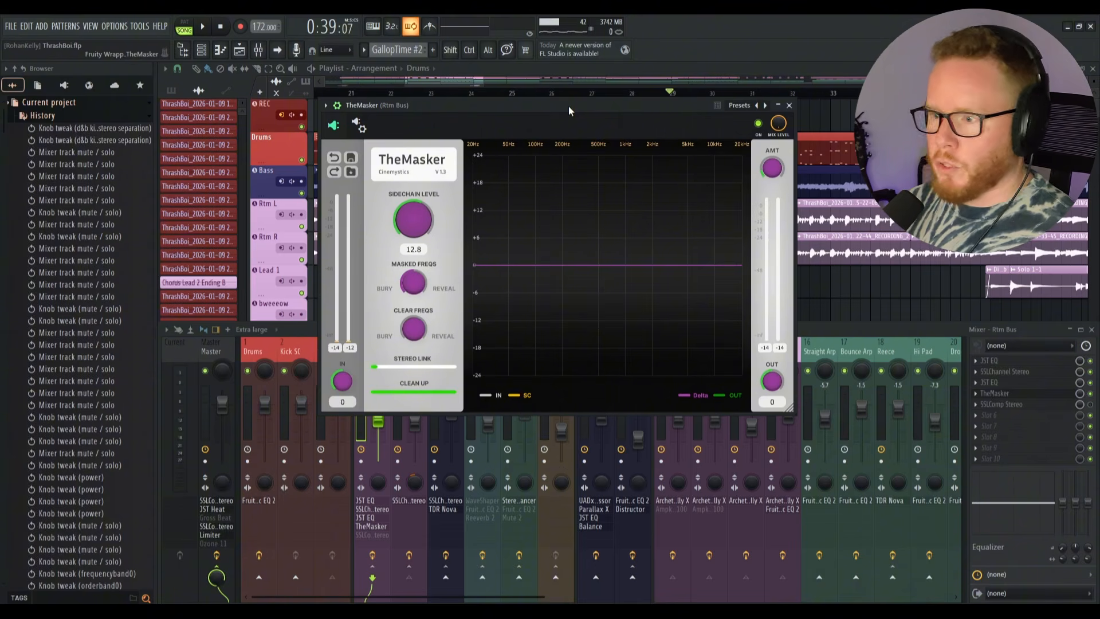
pyautogui.click(826, 77)
pyautogui.scroll(-6, 786, 319)
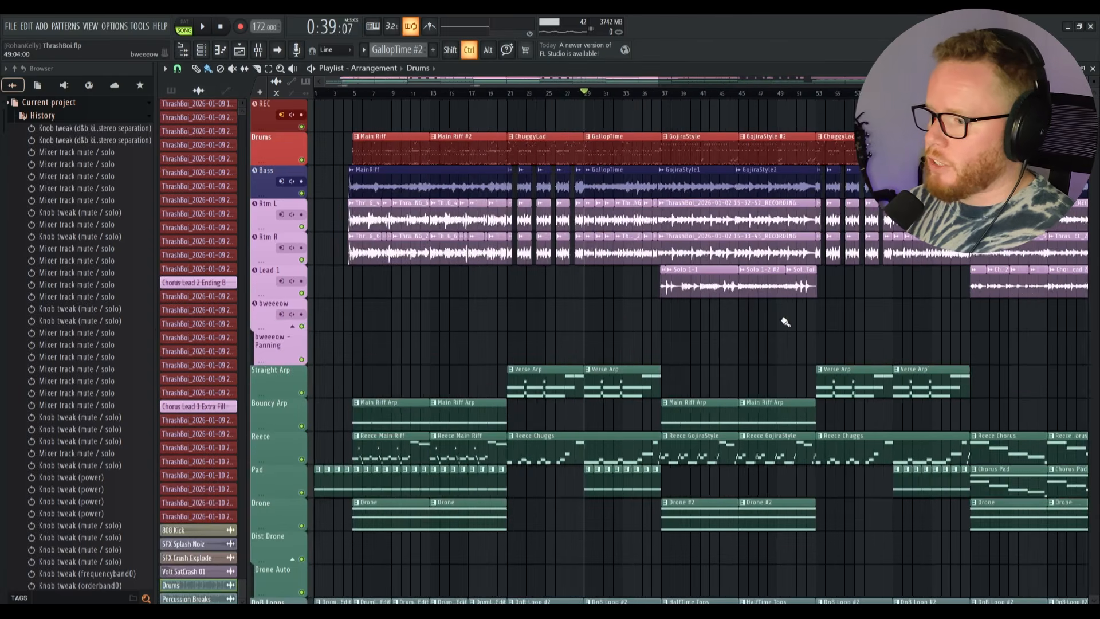
pyautogui.scroll(4, 785, 321)
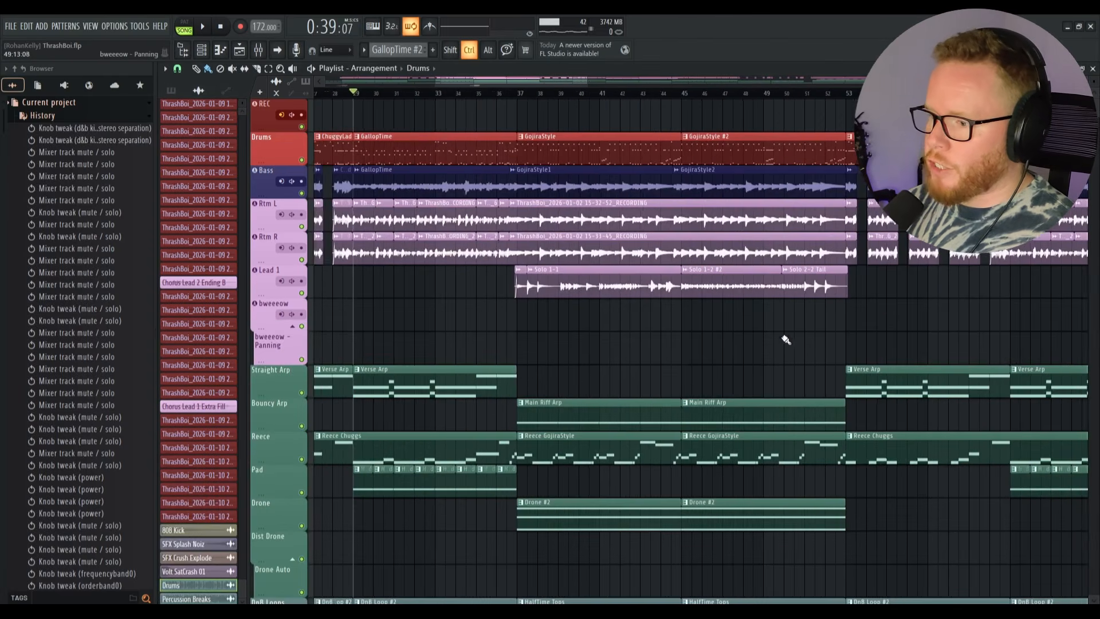
pyautogui.click(521, 95)
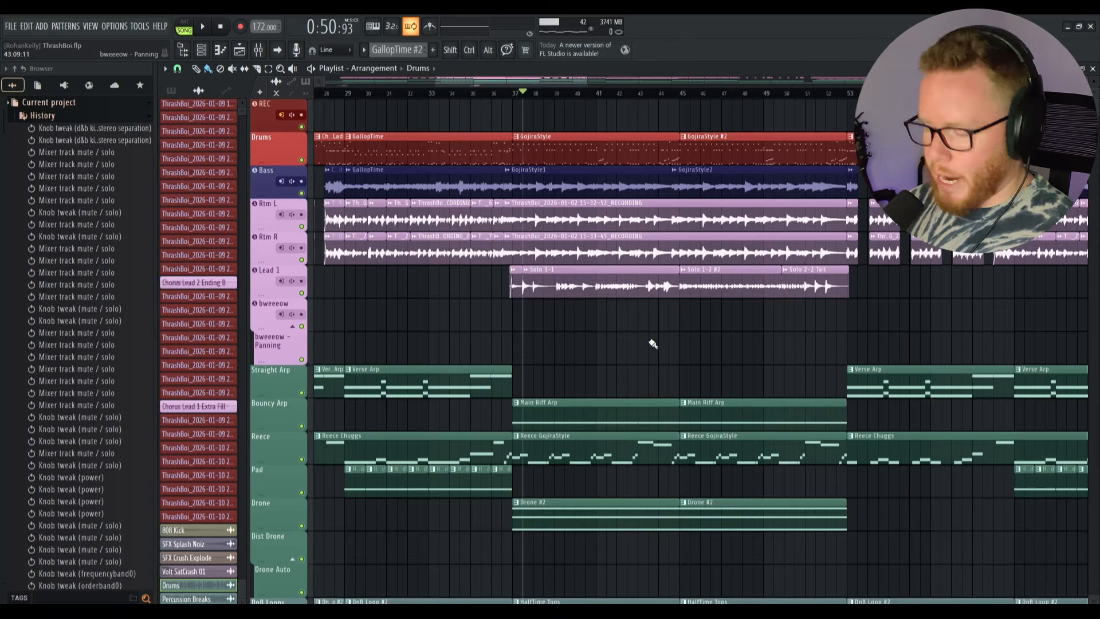
pyautogui.press('Tab')
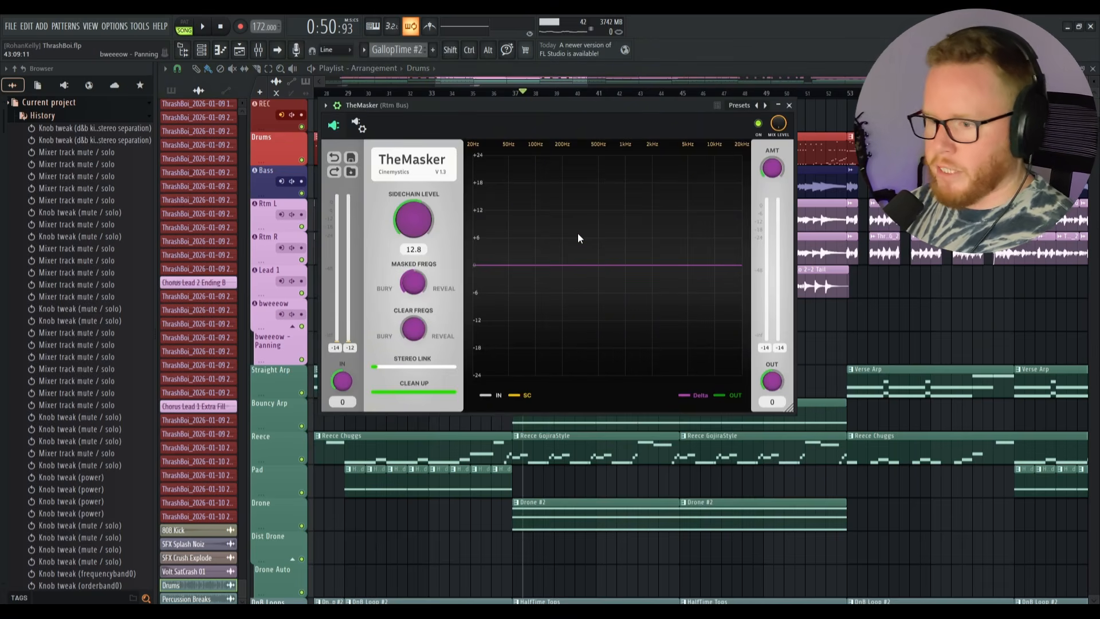
# Step: Play the GojiraStyle section with TheMasker's graph in front of the mixer, examine its masking reduction, and close the plugin
pyautogui.press('F9')
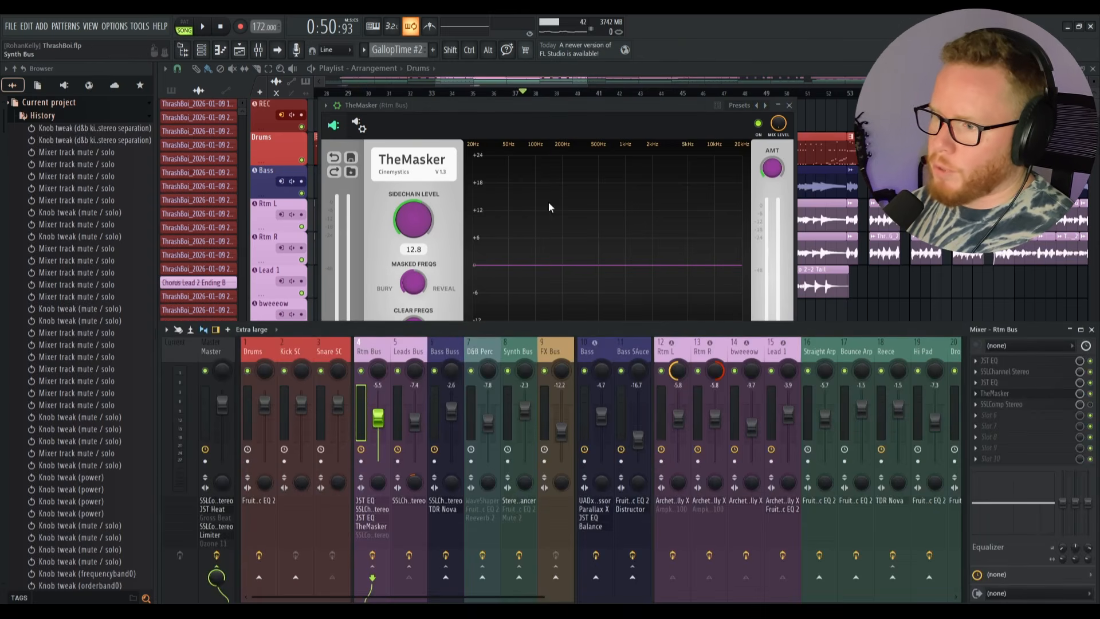
pyautogui.click(611, 103)
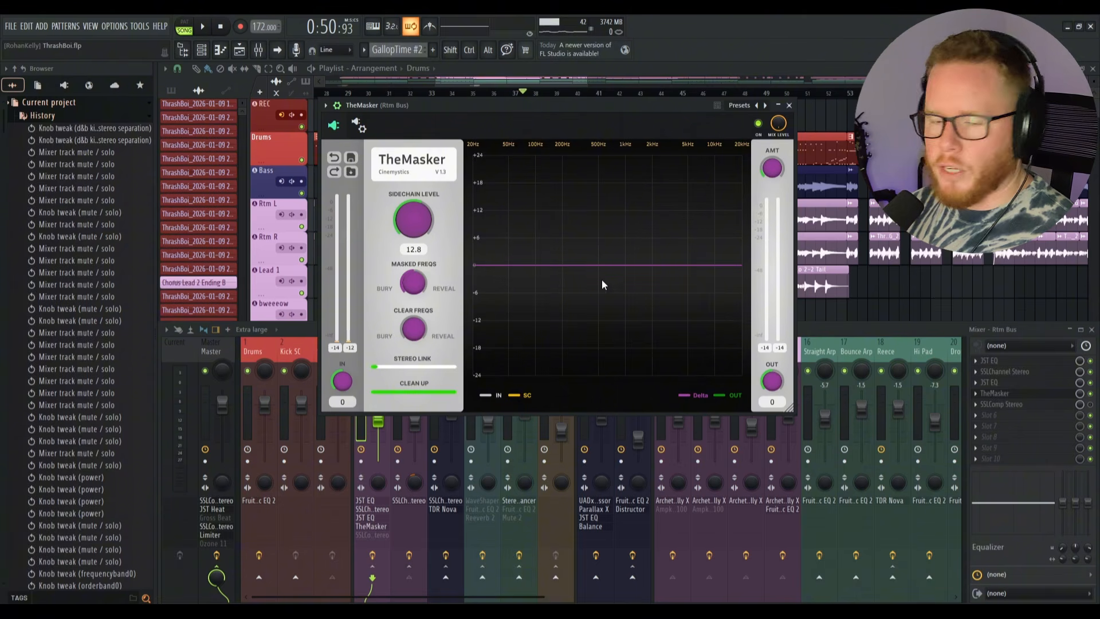
pyautogui.press('space')
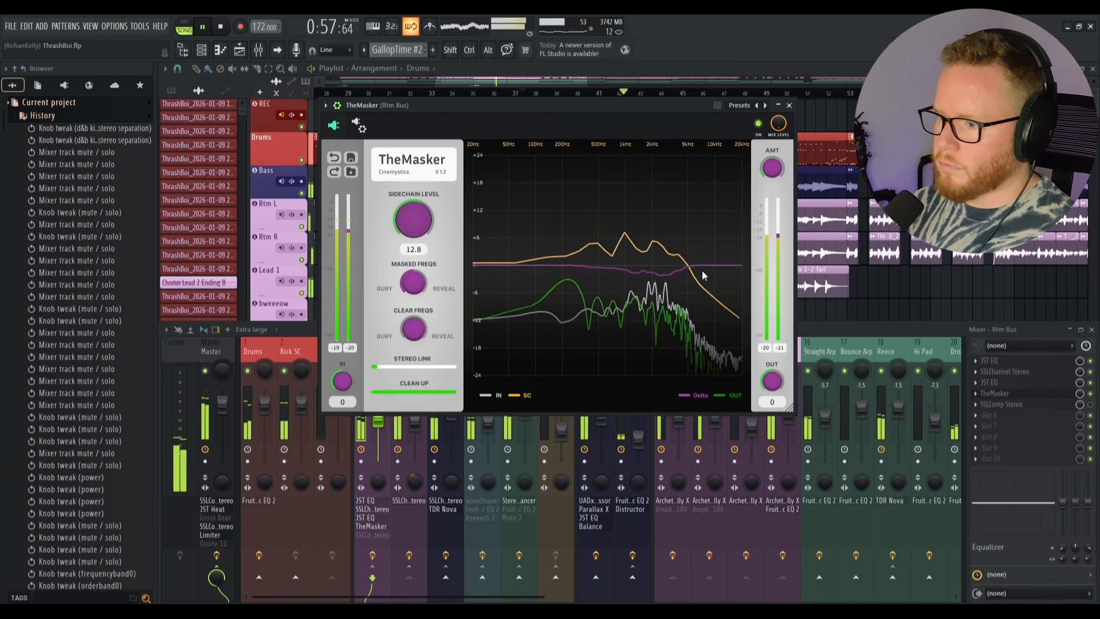
pyautogui.press('space')
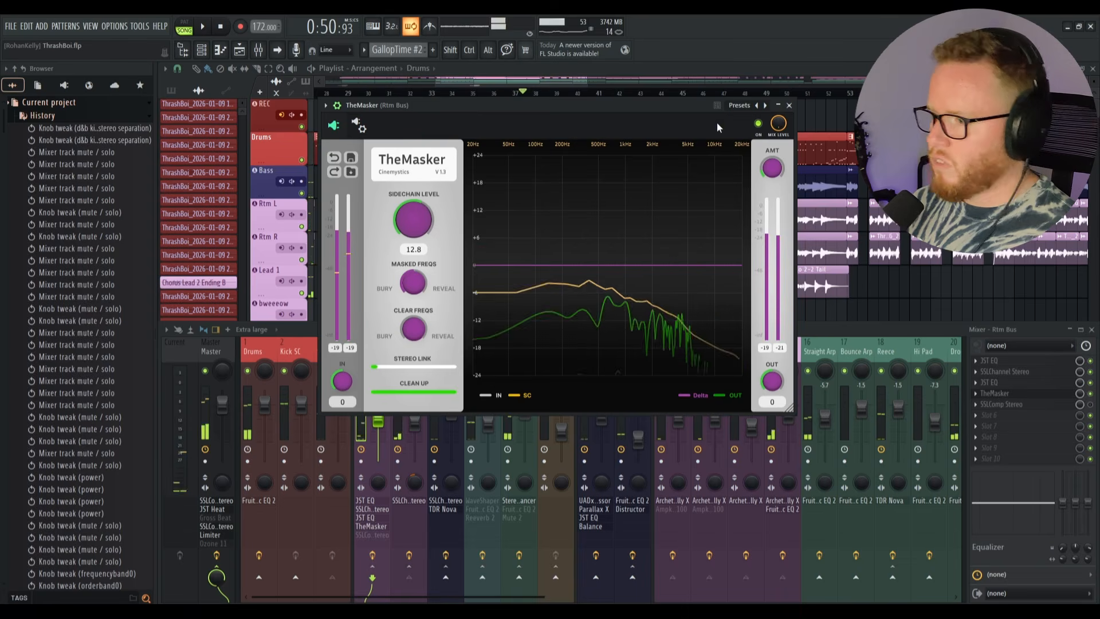
pyautogui.click(790, 106)
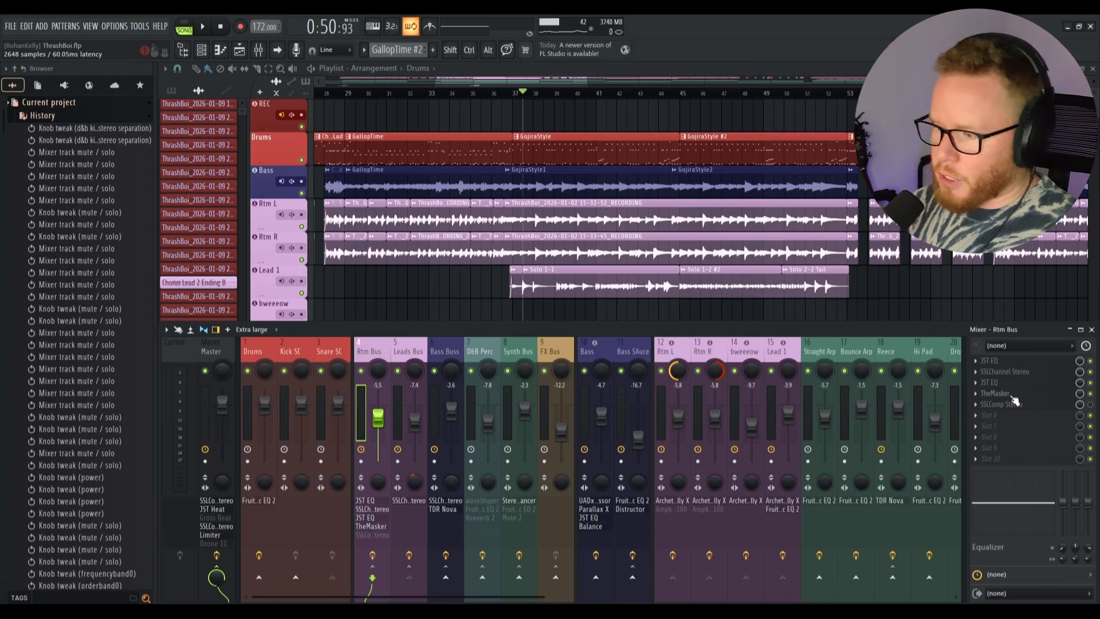
# Step: Open SSLComp Stereo from the Rtm Bus, reveal its wrapper controls, and bypass the compressor
pyautogui.click(1042, 408)
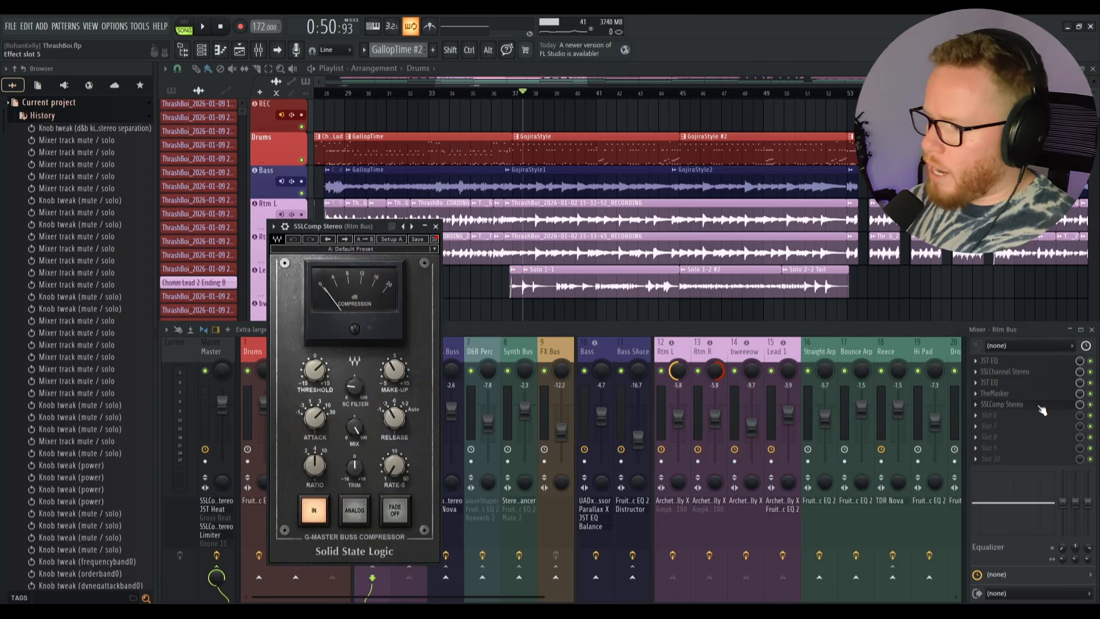
pyautogui.moveTo(315, 226); pyautogui.dragTo(497, 102)
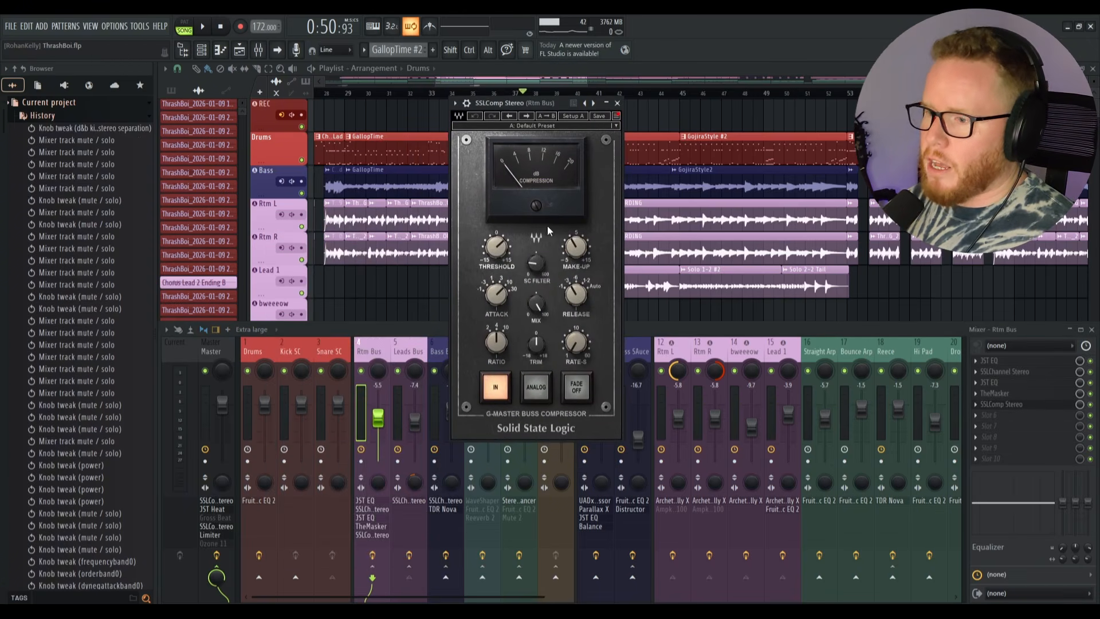
pyautogui.click(468, 105)
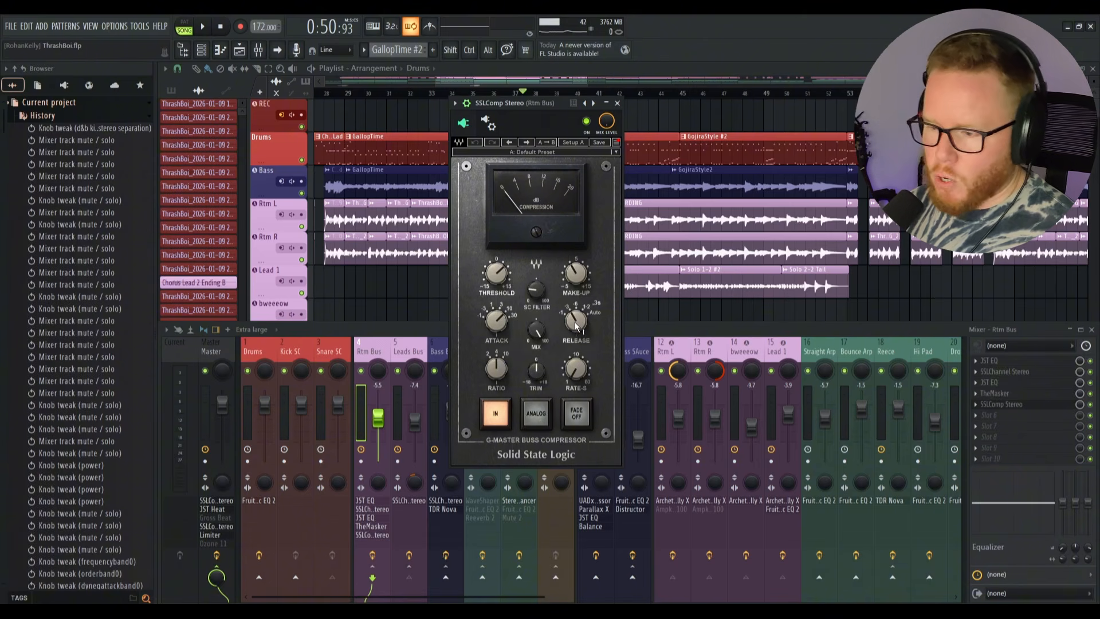
pyautogui.click(587, 122)
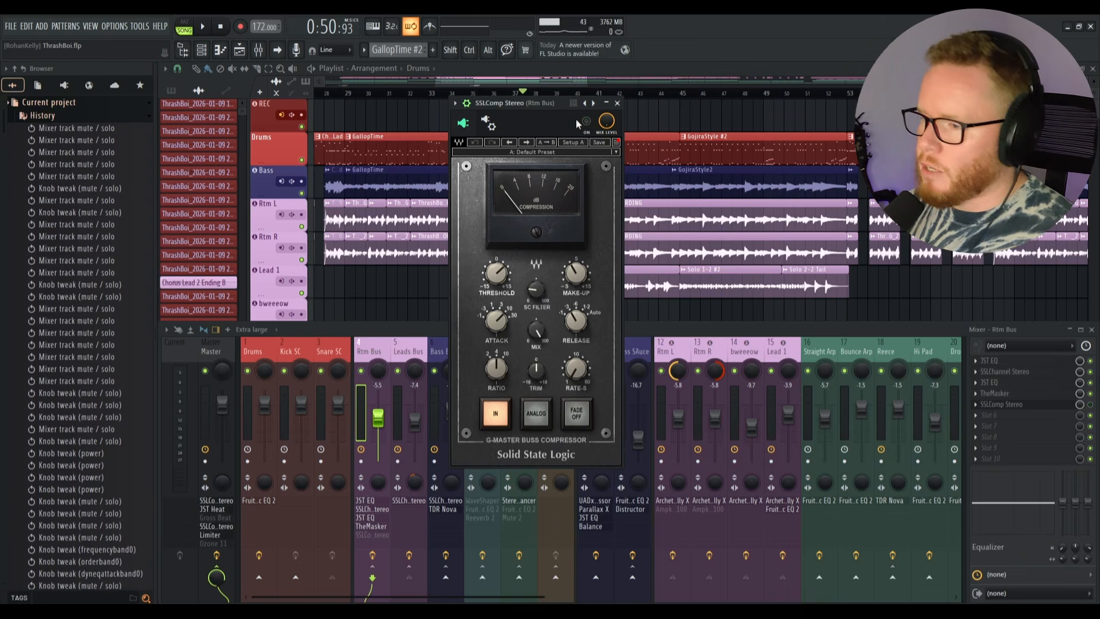
# Step: Cue playback at the Main Riff #2 section around bar 13 and play it with the bypassed SSLComp Stereo in front
pyautogui.click(704, 69)
pyautogui.scroll(-5, 355, 93)
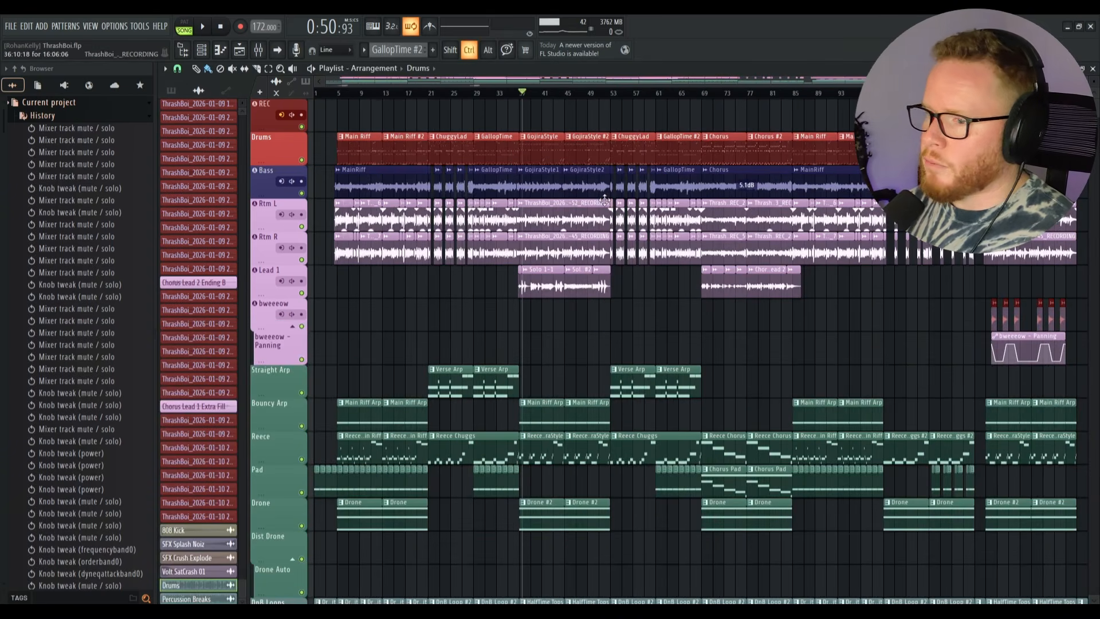
pyautogui.click(385, 94)
pyautogui.scroll(5, 366, 158)
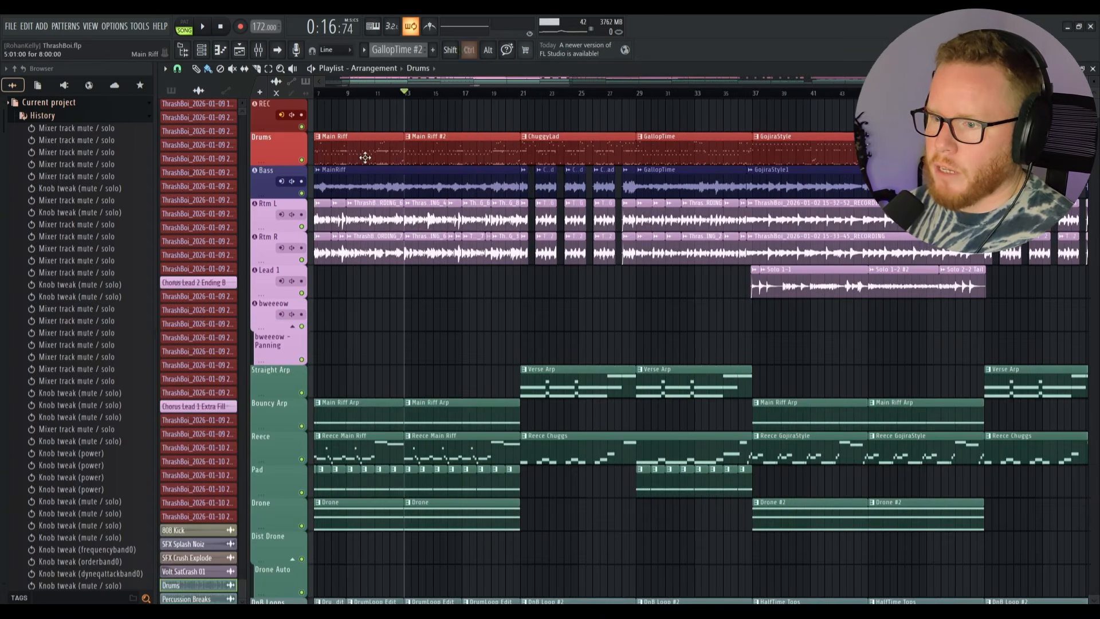
pyautogui.press('space')
pyautogui.press('Tab')
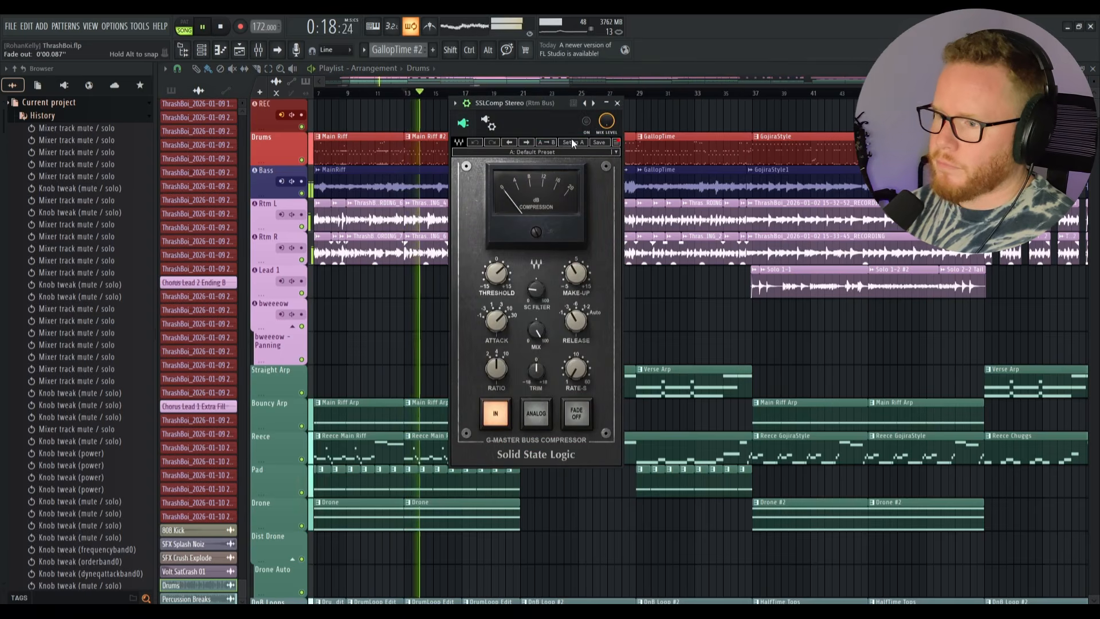
# Step: Compare SSLComp Stereo on and off in the full mix, leave it enabled, and return to the mixer with the plugin closed
pyautogui.click(589, 122)
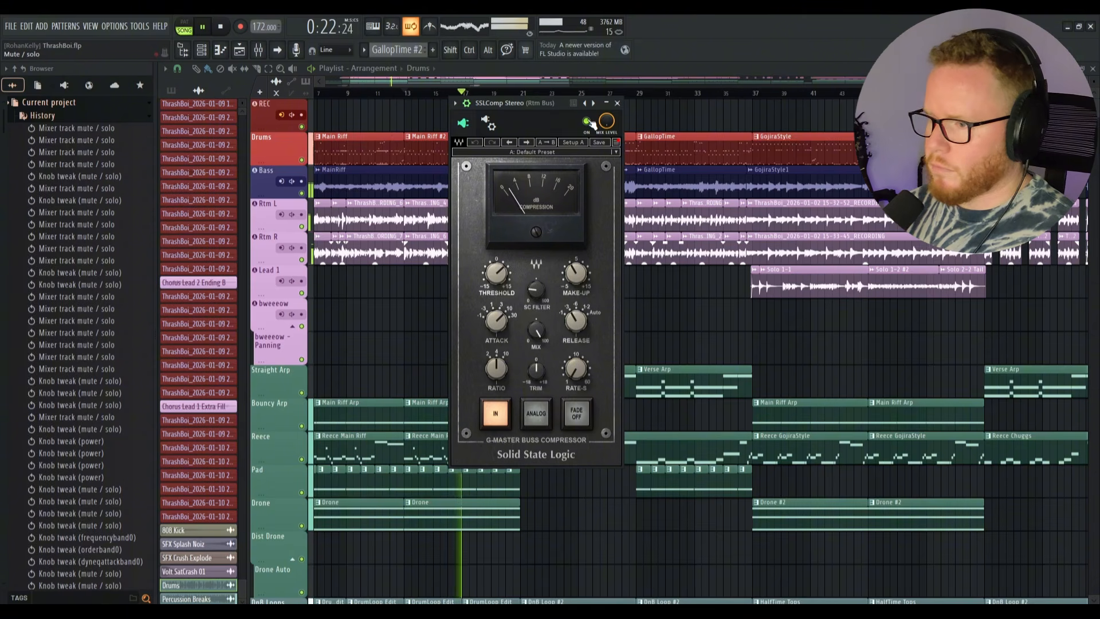
pyautogui.click(588, 122)
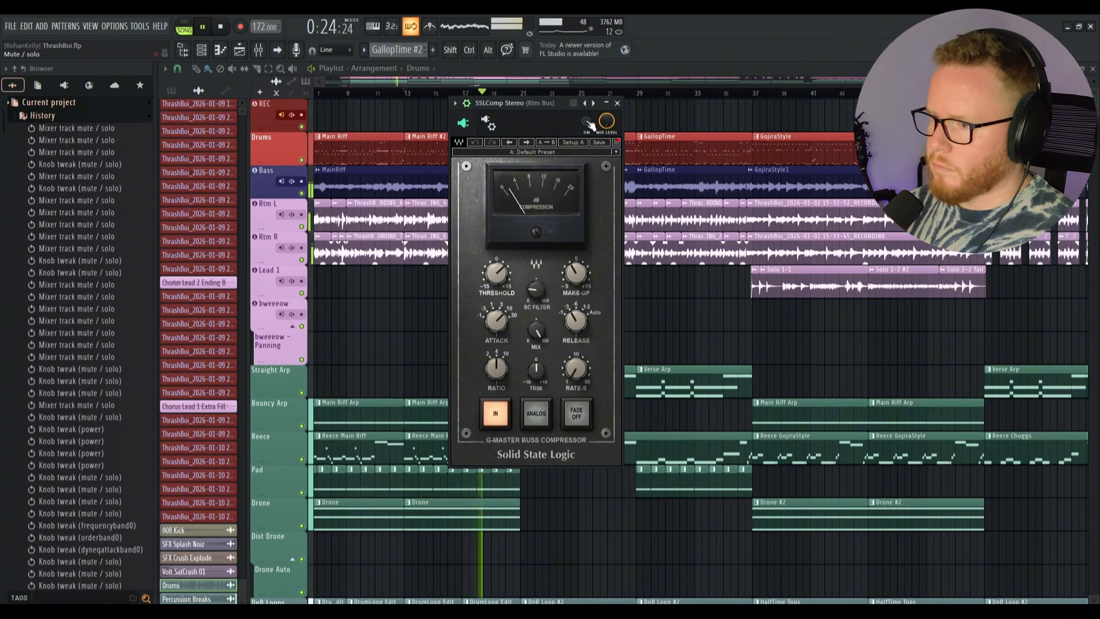
pyautogui.click(588, 122)
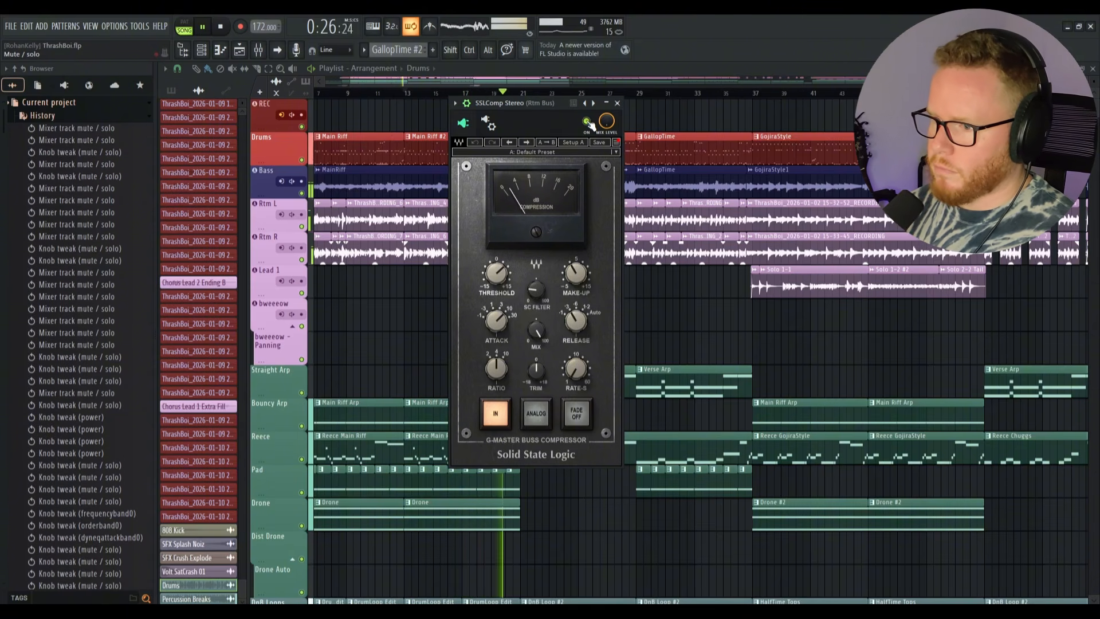
pyautogui.press('space')
pyautogui.click(618, 104)
pyautogui.press('F9')
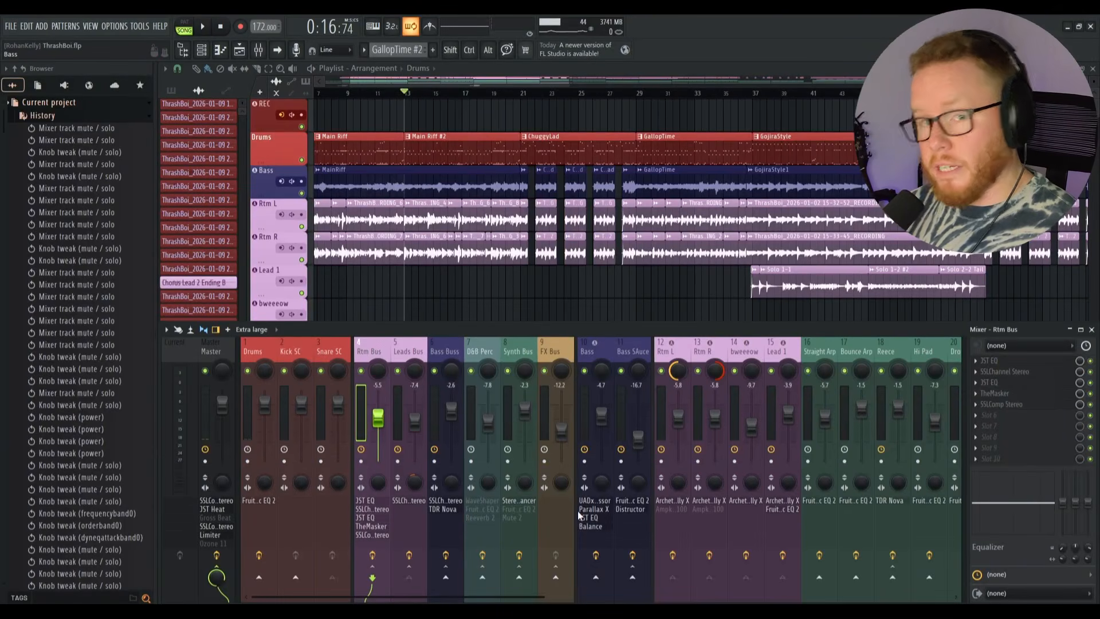
# Step: Bypass the Leads Bus SSLChannel Stereo and Lead 1's Fruity Parametric EQ 2, and open Archetype Nolly X on Lead 1
pyautogui.click(777, 391)
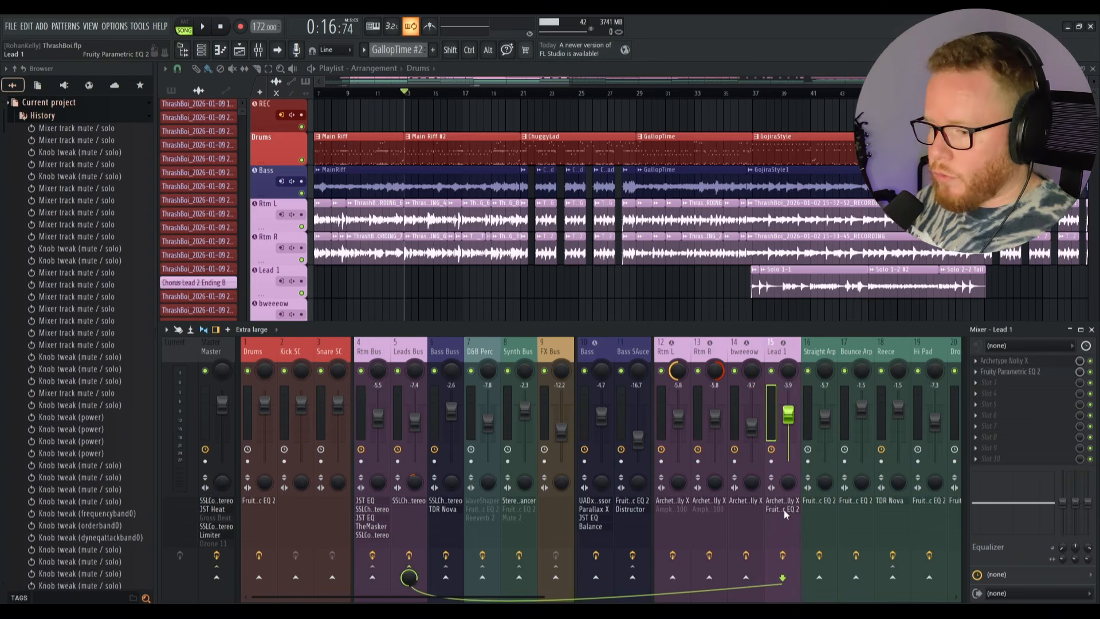
pyautogui.click(411, 500)
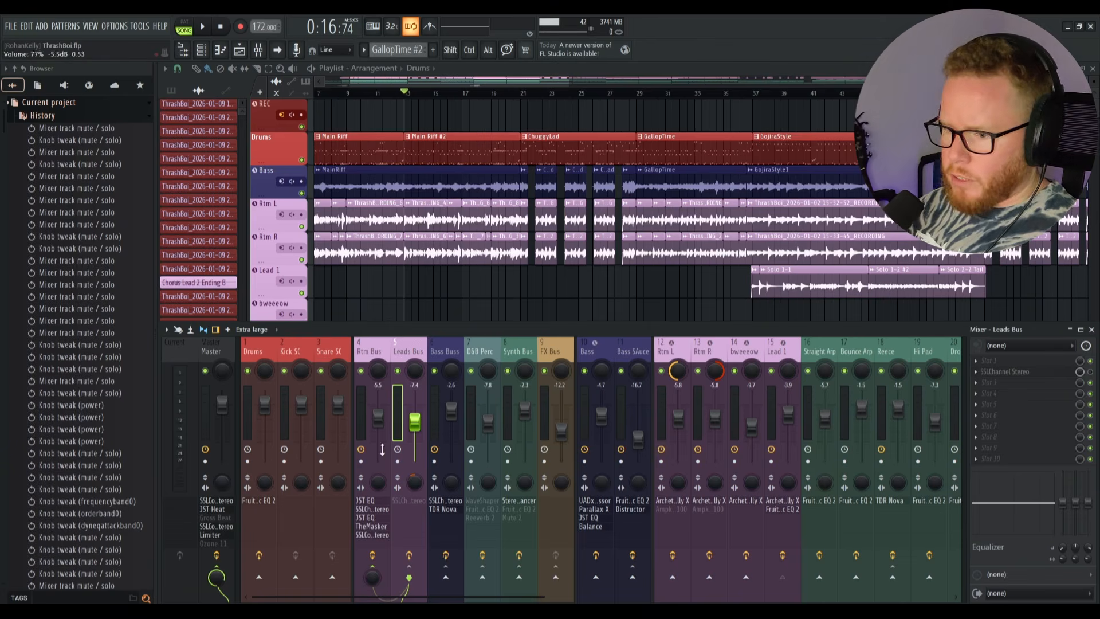
pyautogui.click(784, 506)
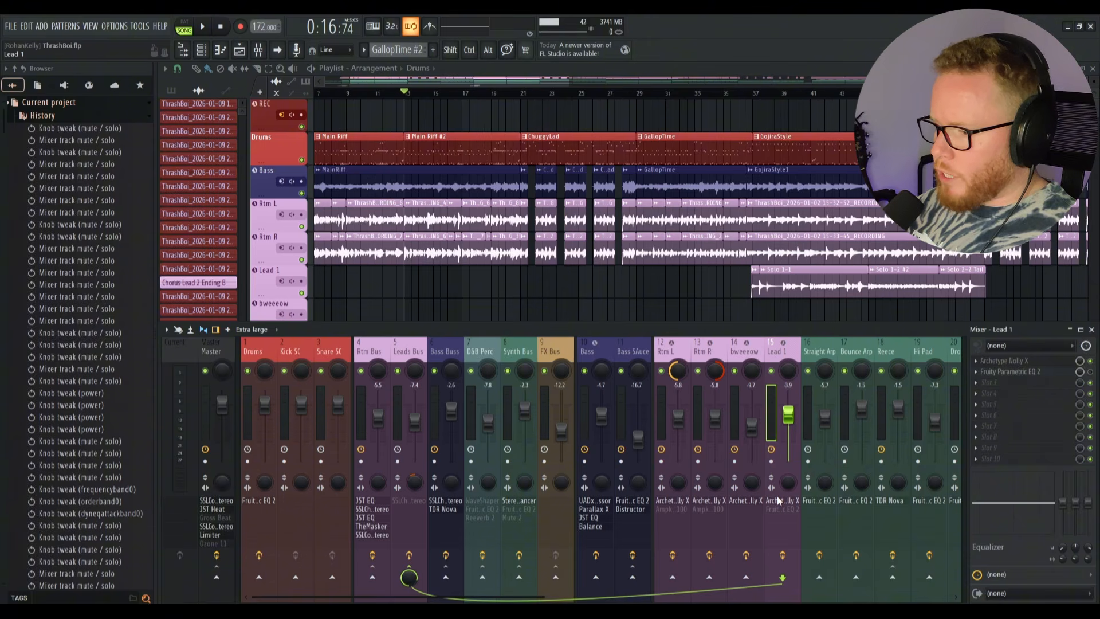
pyautogui.click(776, 501)
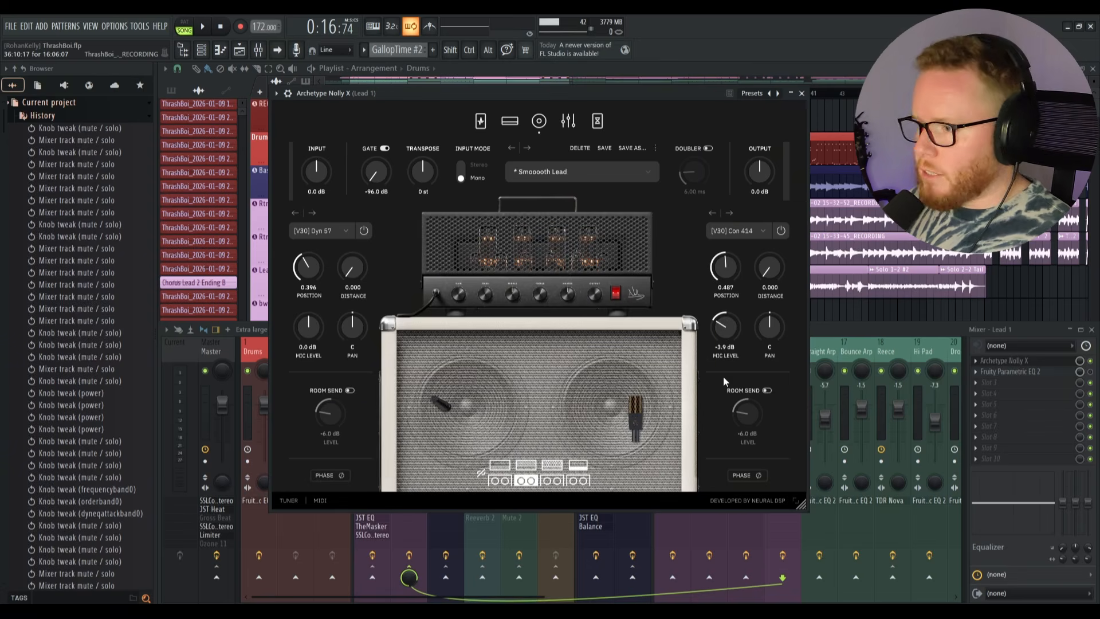
# Step: Solo Lead 1 and play it from the GojiraStyle section around bar 37 while viewing Archetype Nolly X's cabinet and pedals
pyautogui.click(801, 93)
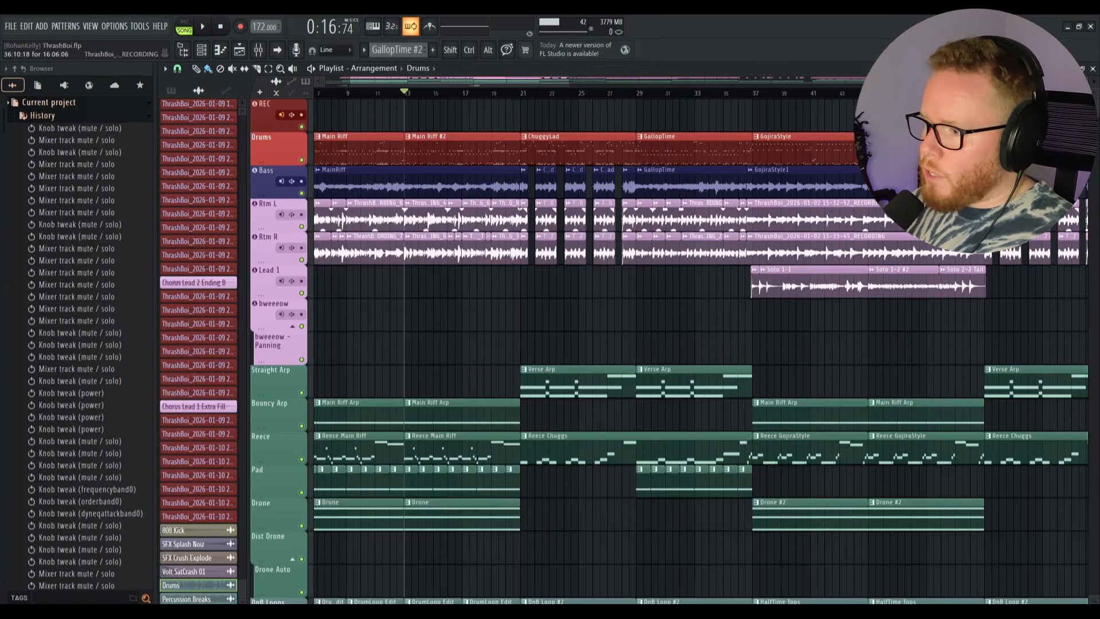
pyautogui.click(757, 92)
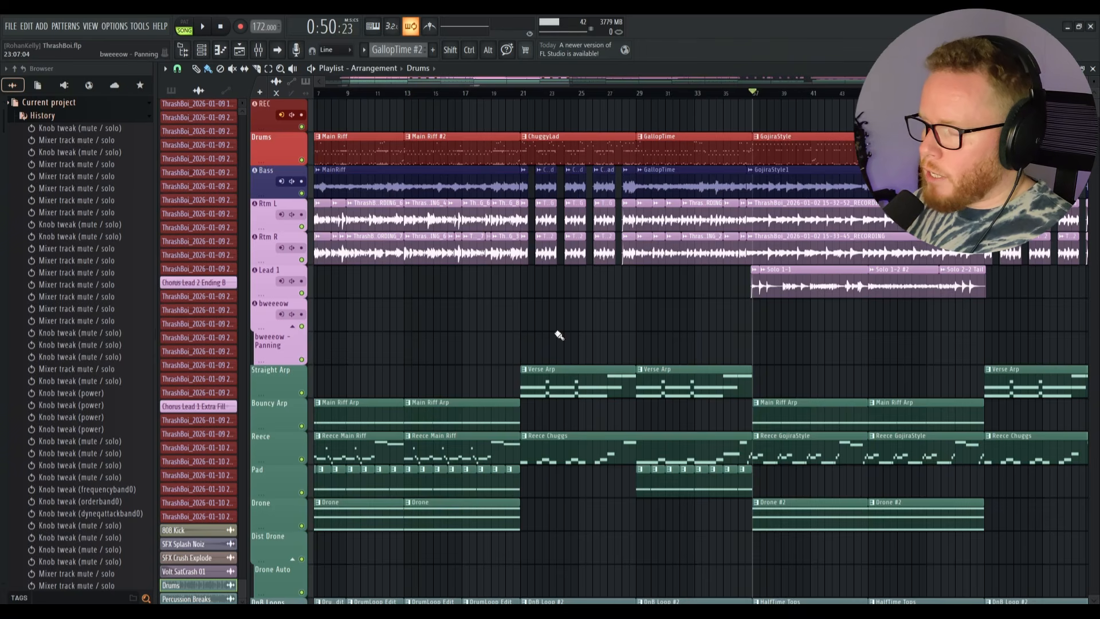
pyautogui.press('Tab')
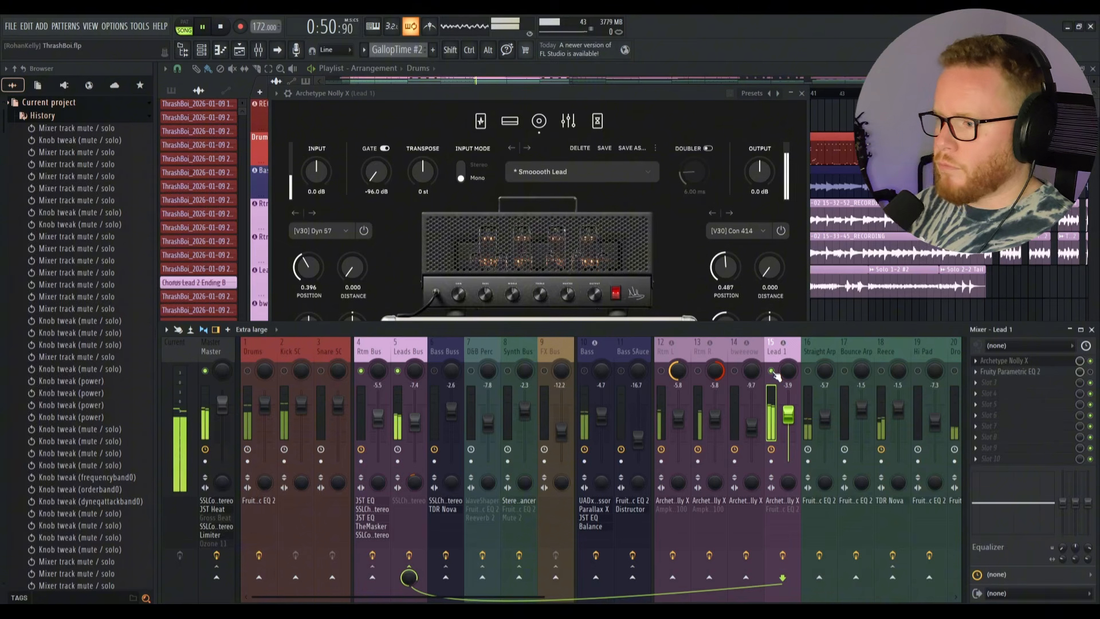
pyautogui.click(666, 87)
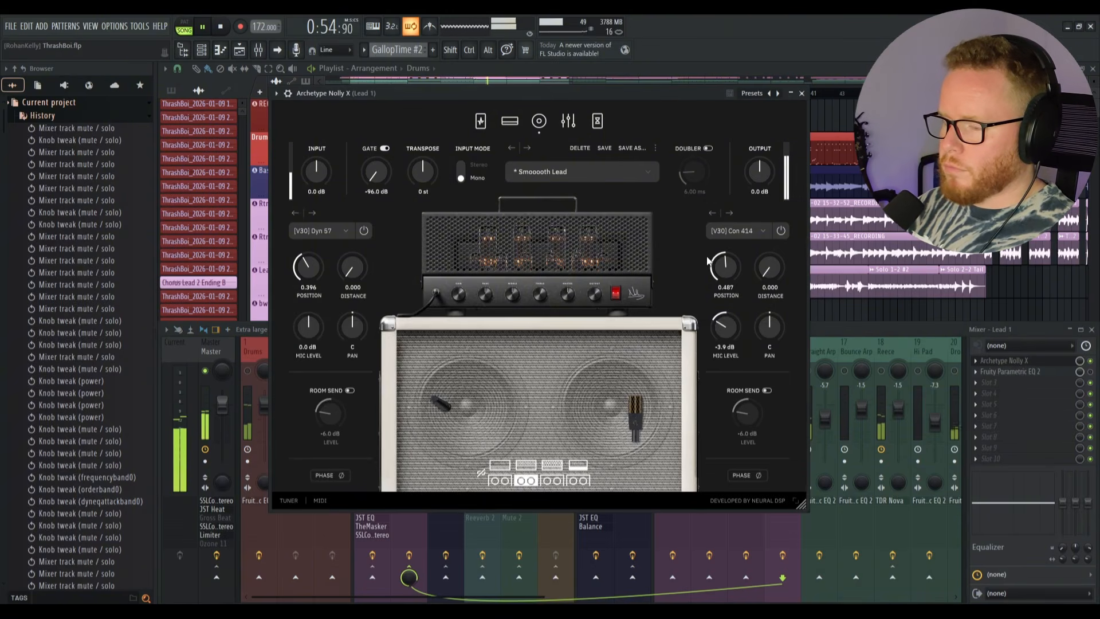
pyautogui.click(481, 122)
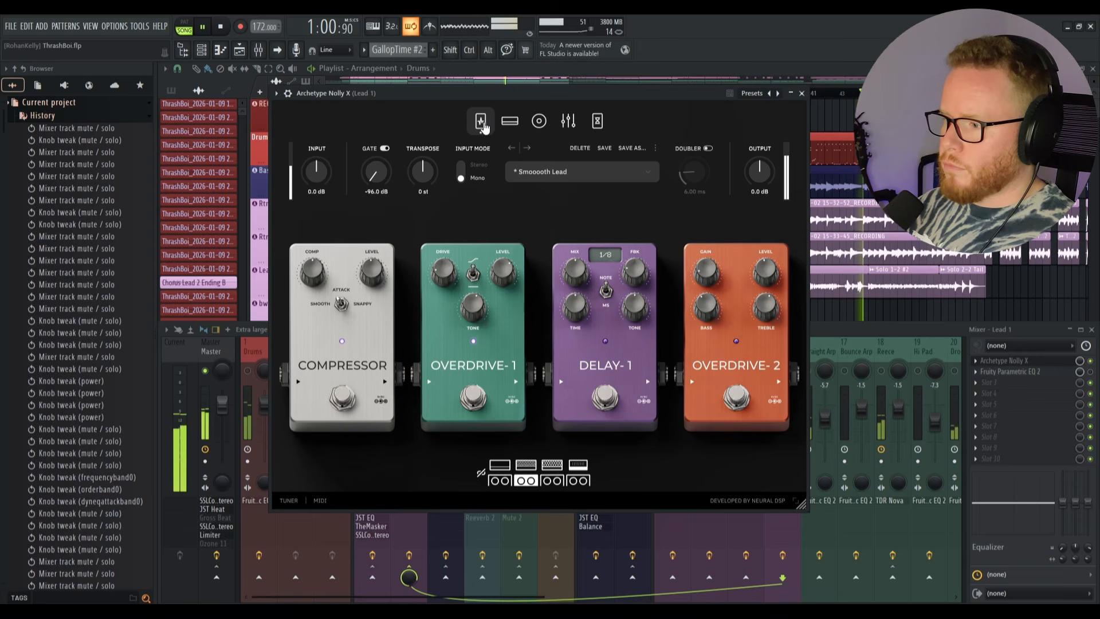
pyautogui.press('space')
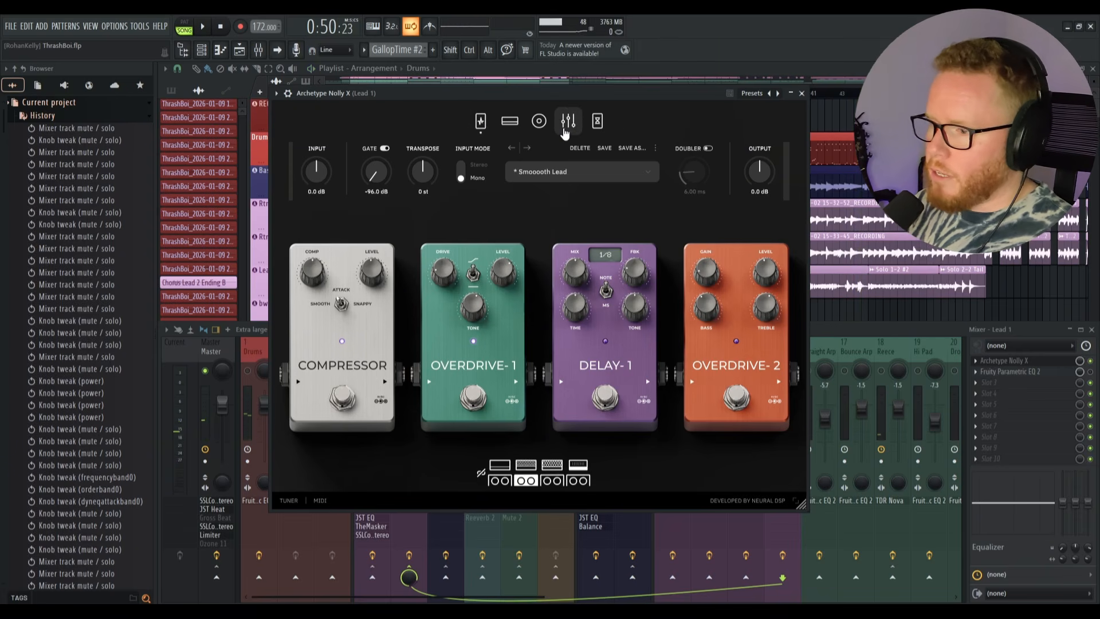
# Step: Examine Archetype Nolly X's amp, drive pedals, graphic EQ and delay and reverb effects on Lead 1, and close the plugin
pyautogui.click(511, 126)
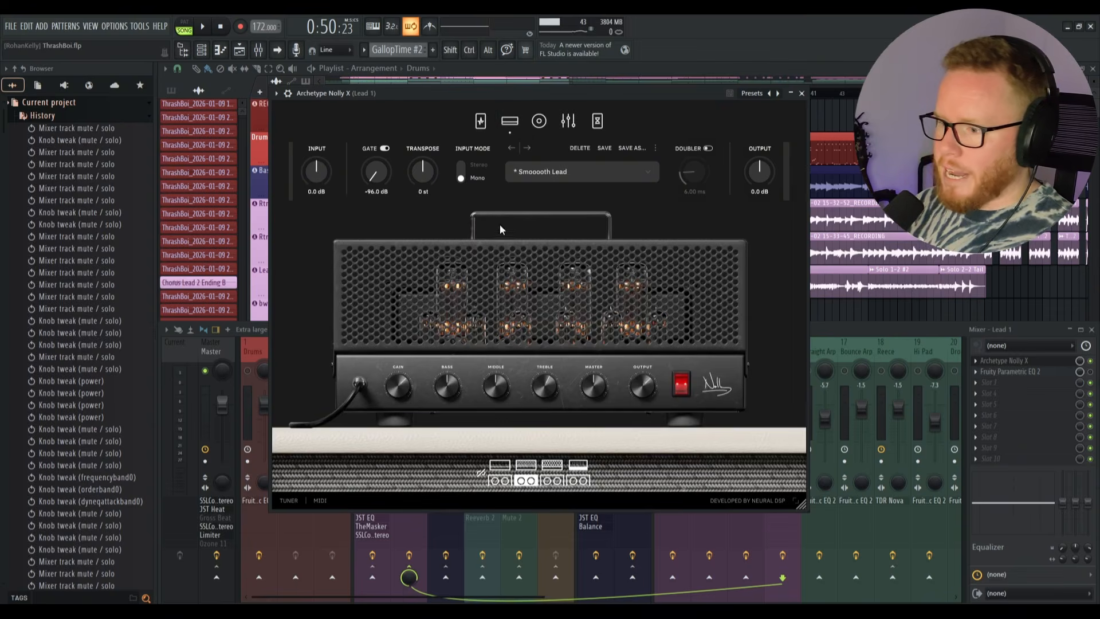
pyautogui.click(481, 121)
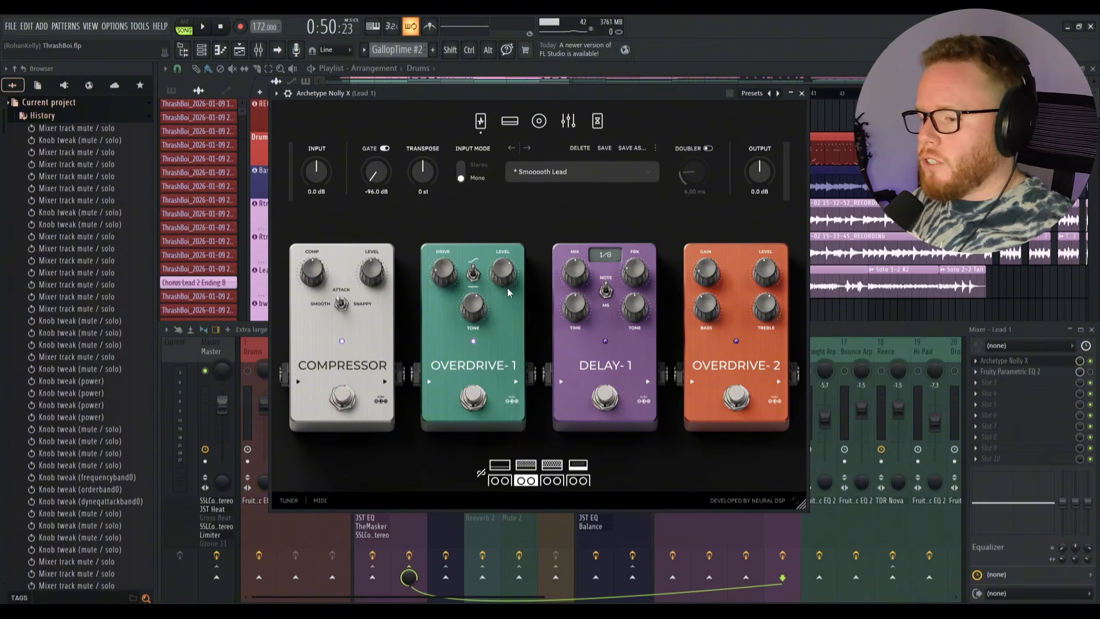
pyautogui.click(474, 273)
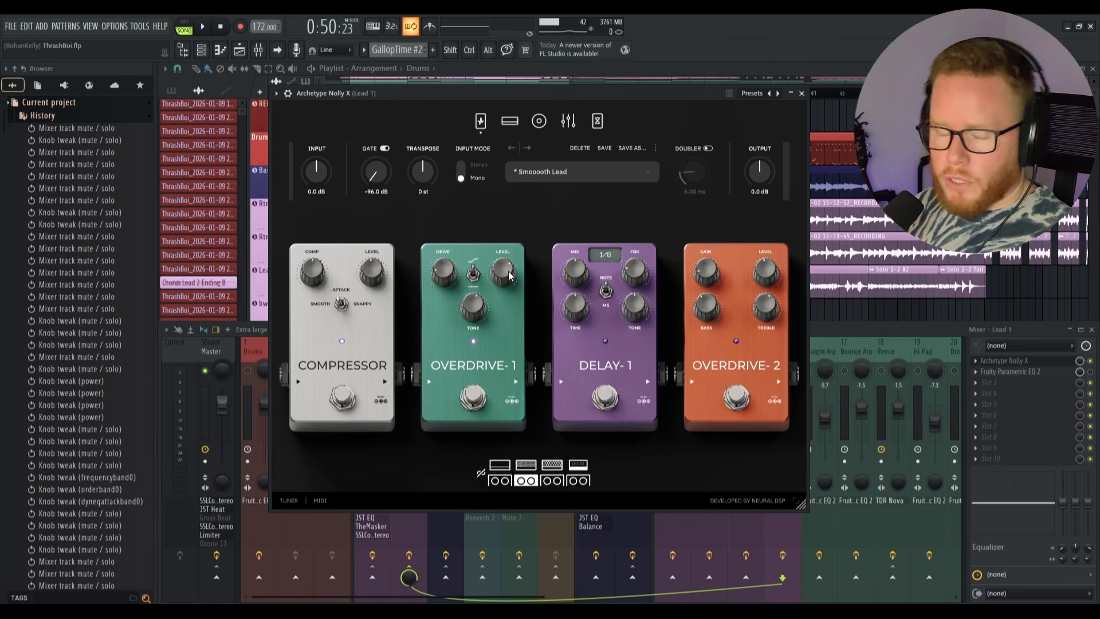
pyautogui.click(509, 121)
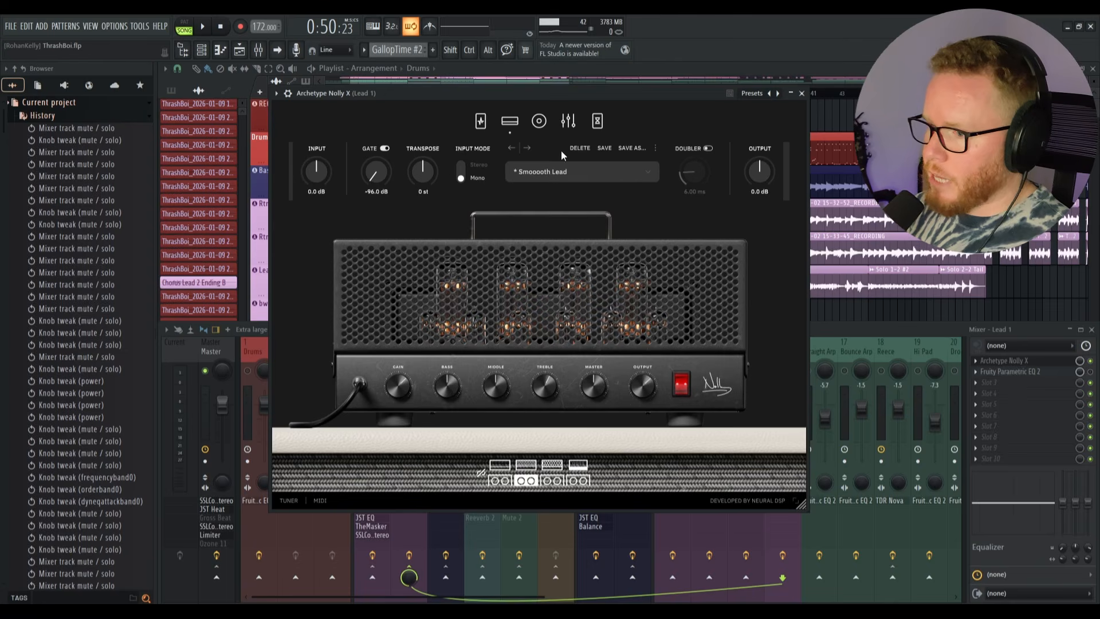
pyautogui.click(568, 122)
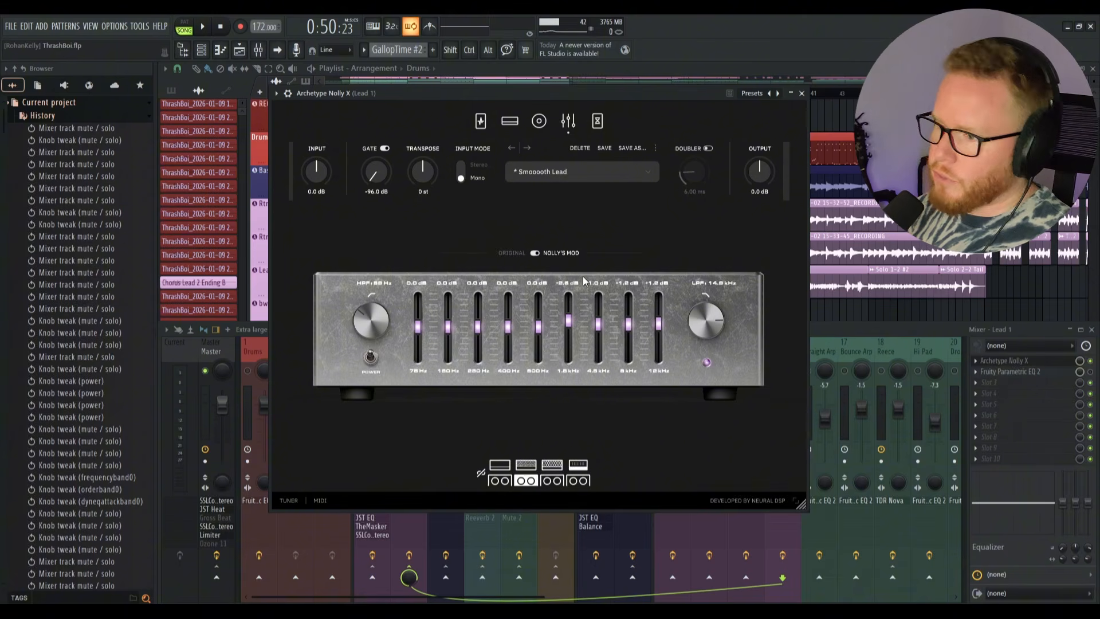
pyautogui.click(597, 121)
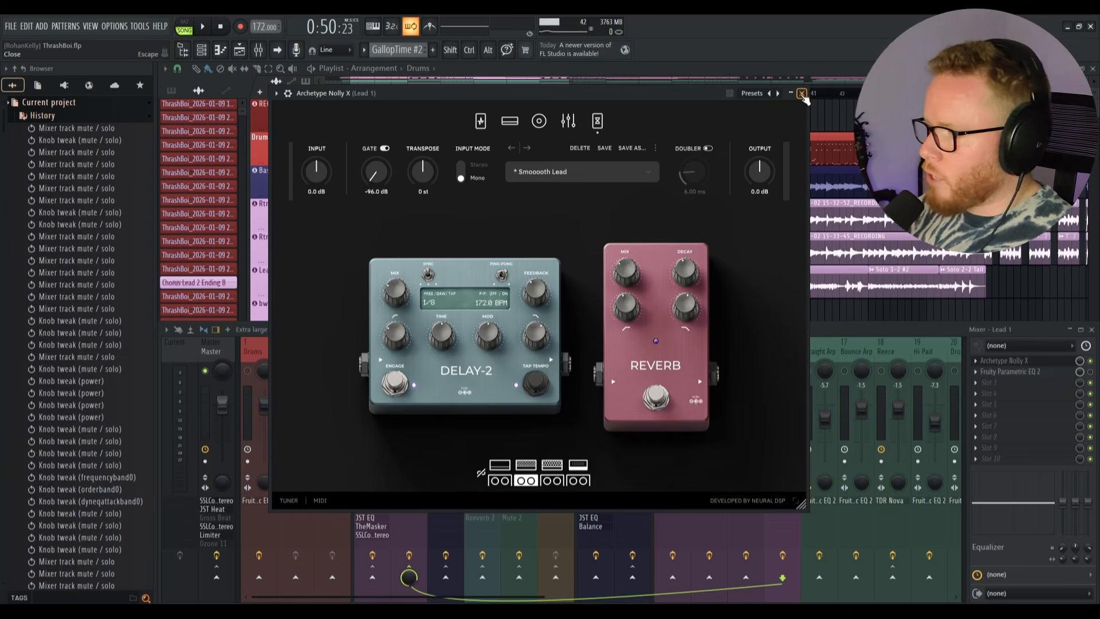
pyautogui.click(802, 93)
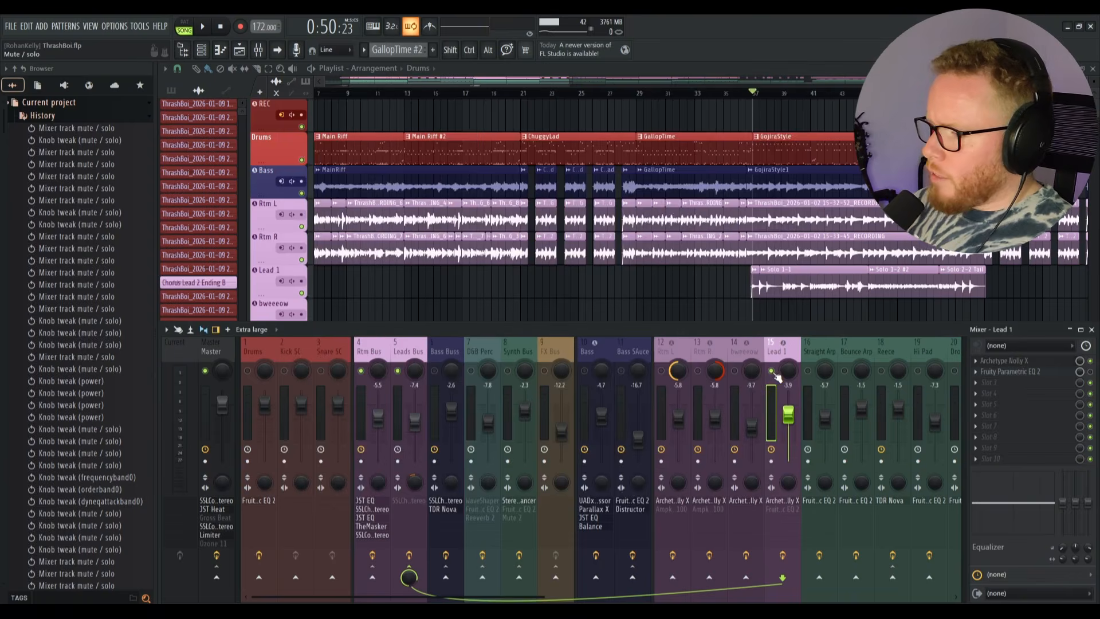
# Step: Solo the bweeeow track and play it from its first clip around bar 120
pyautogui.rightClick(736, 371)
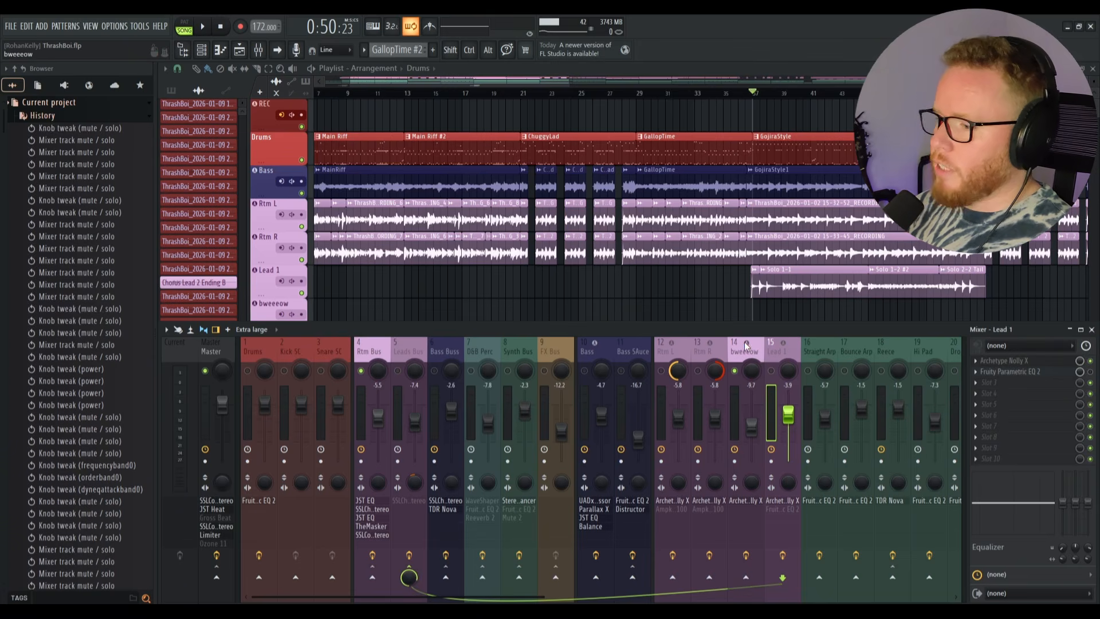
pyautogui.press('F9')
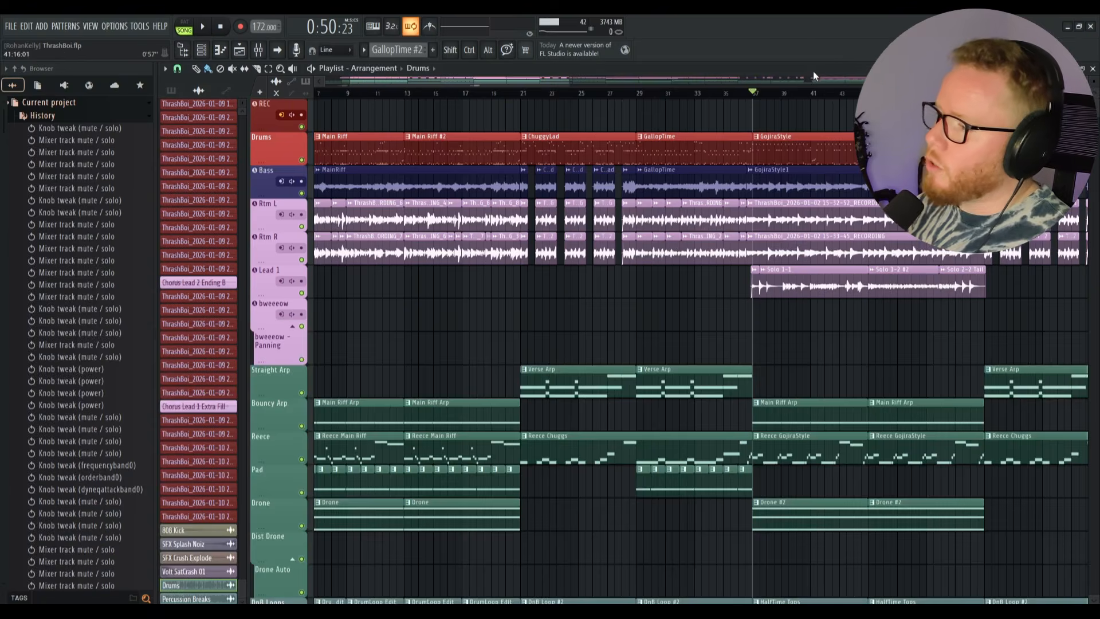
pyautogui.hscroll(5, 785, 84)
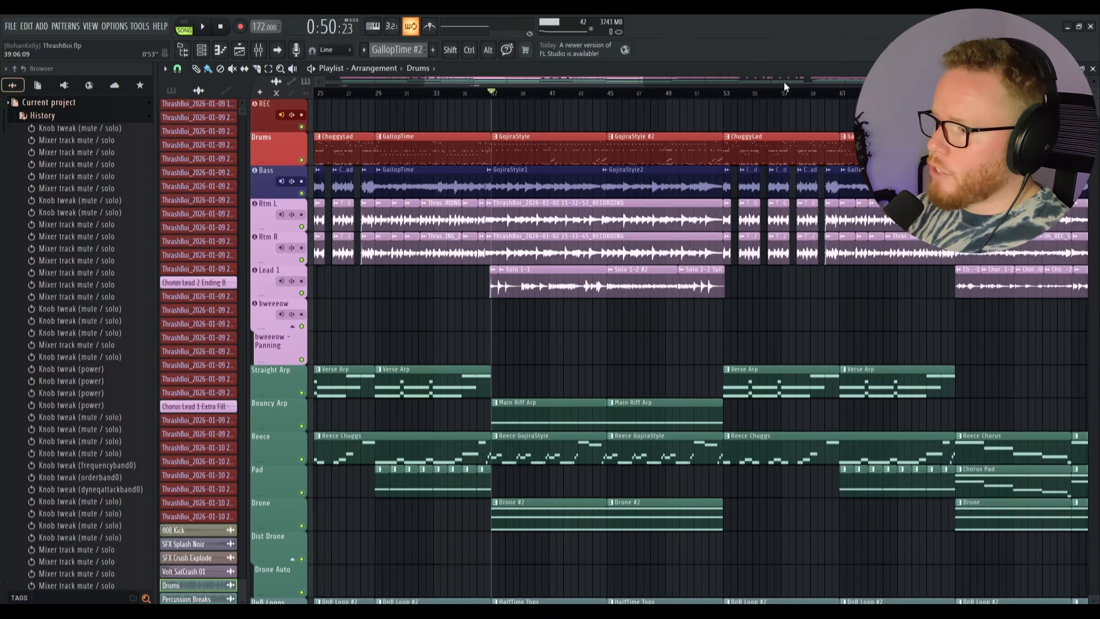
pyautogui.hscroll(20, 784, 81)
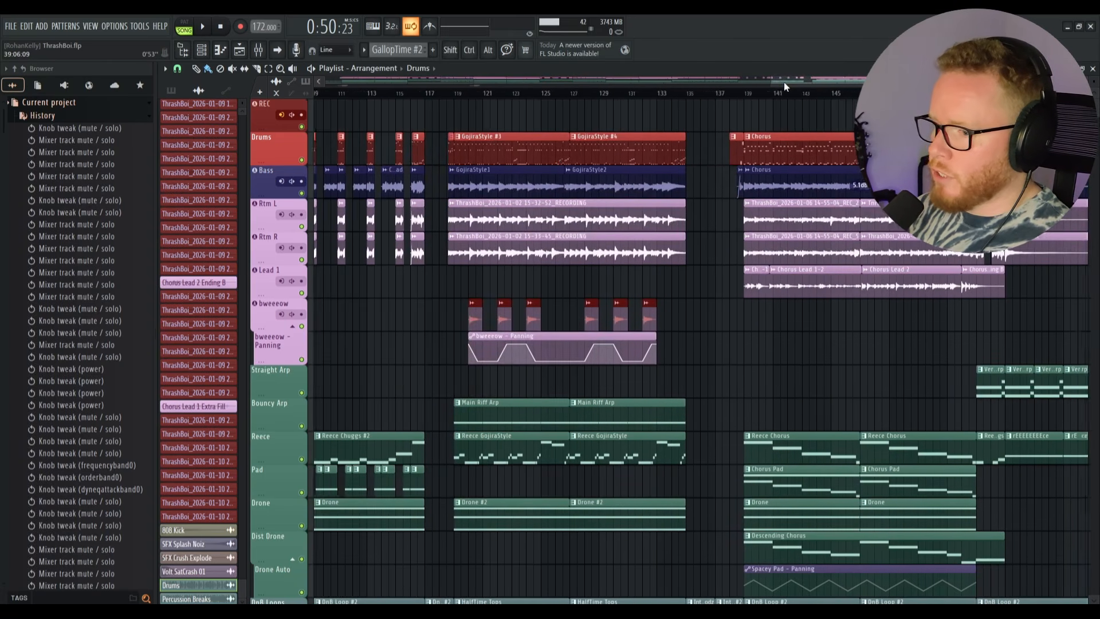
pyautogui.hscroll(-5, 784, 81)
pyautogui.scroll(4, 1000, 329)
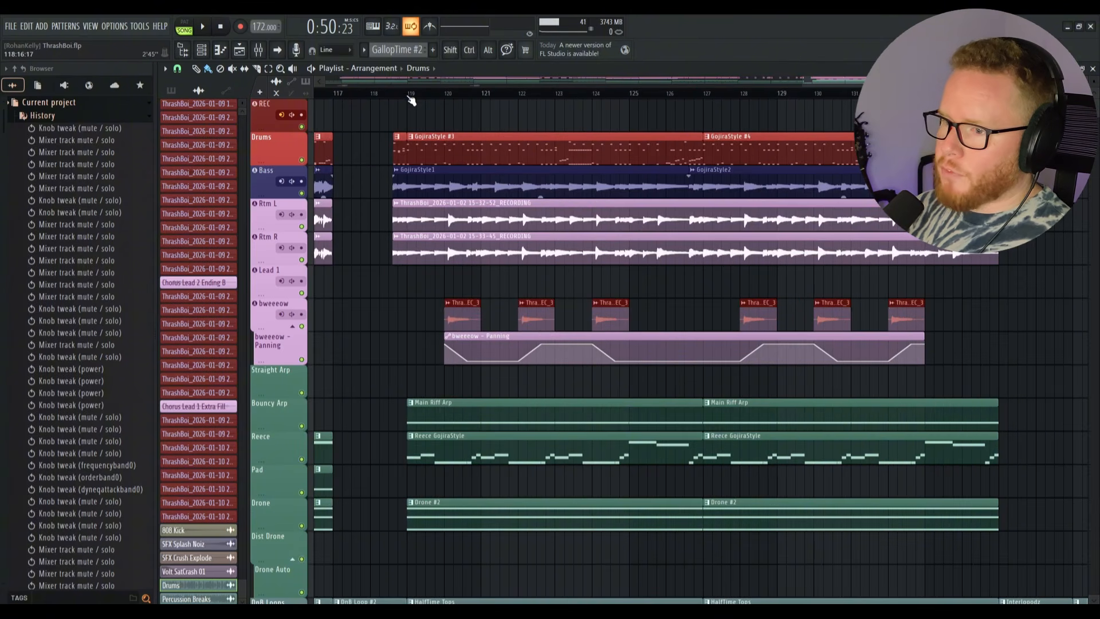
pyautogui.click(445, 93)
pyautogui.press('F9')
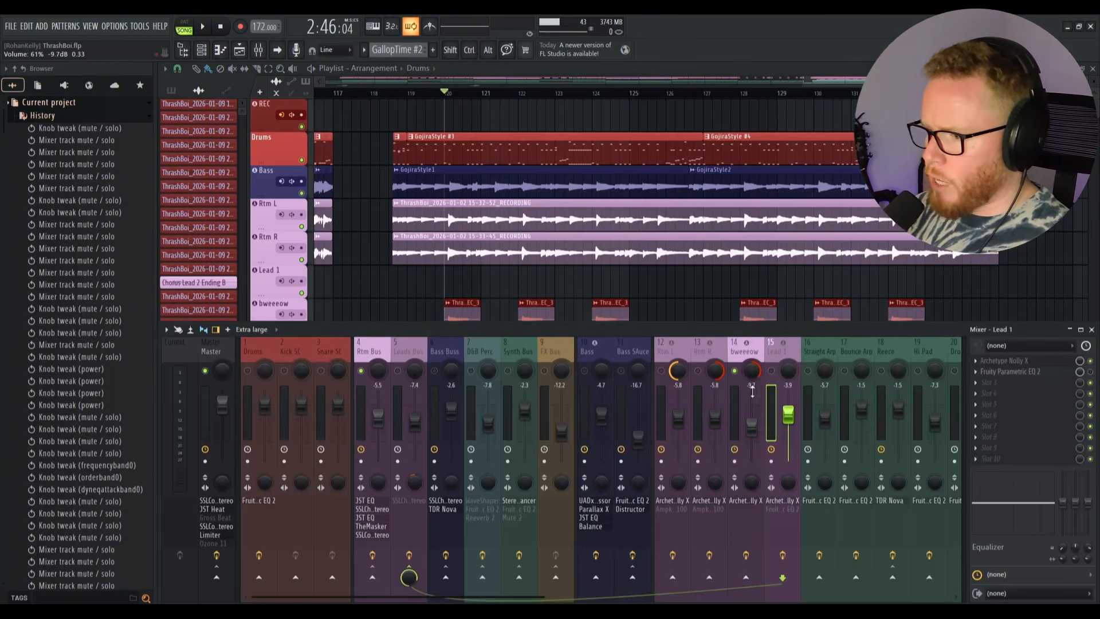
pyautogui.press('space')
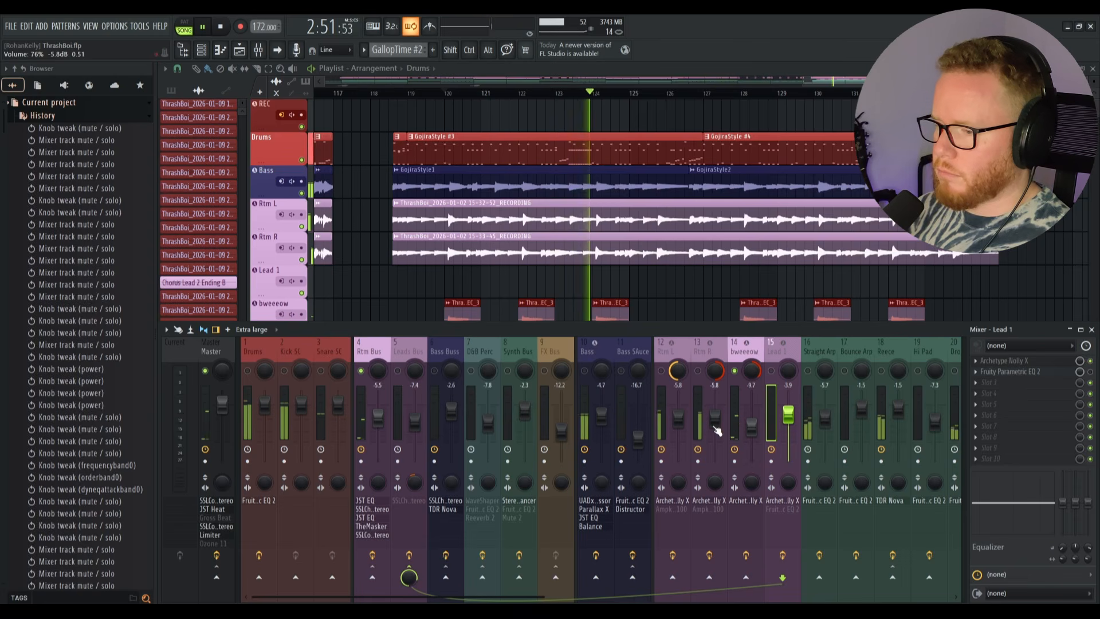
pyautogui.press('space')
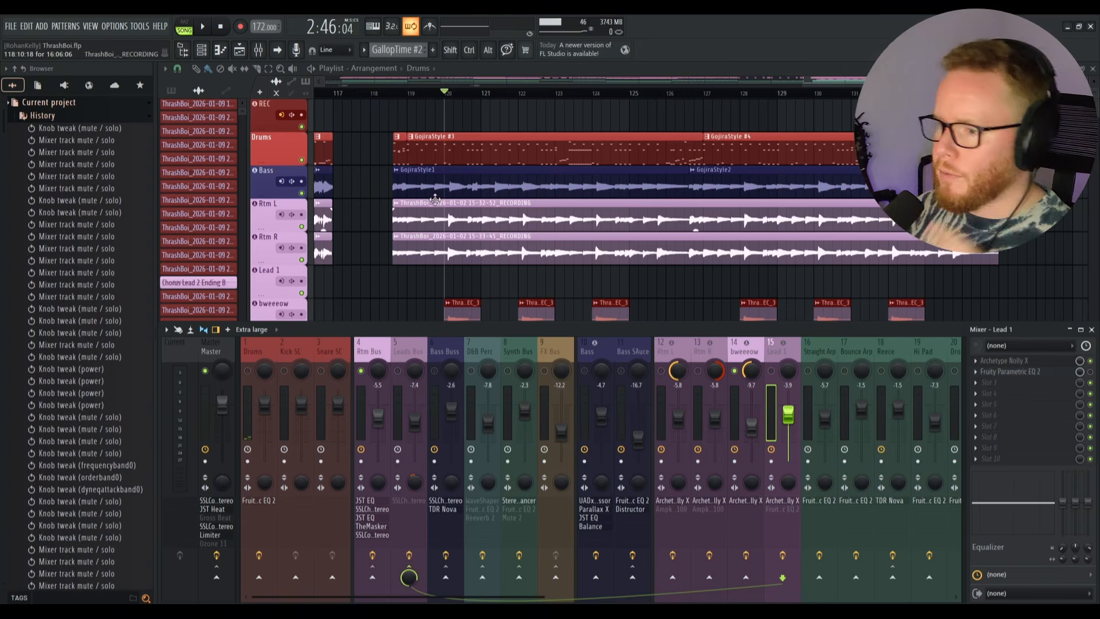
# Step: Cue playback at the start of GojiraStyle #3 at bar 119 and unsolo the bweeeow track
pyautogui.click(410, 98)
pyautogui.press('F9')
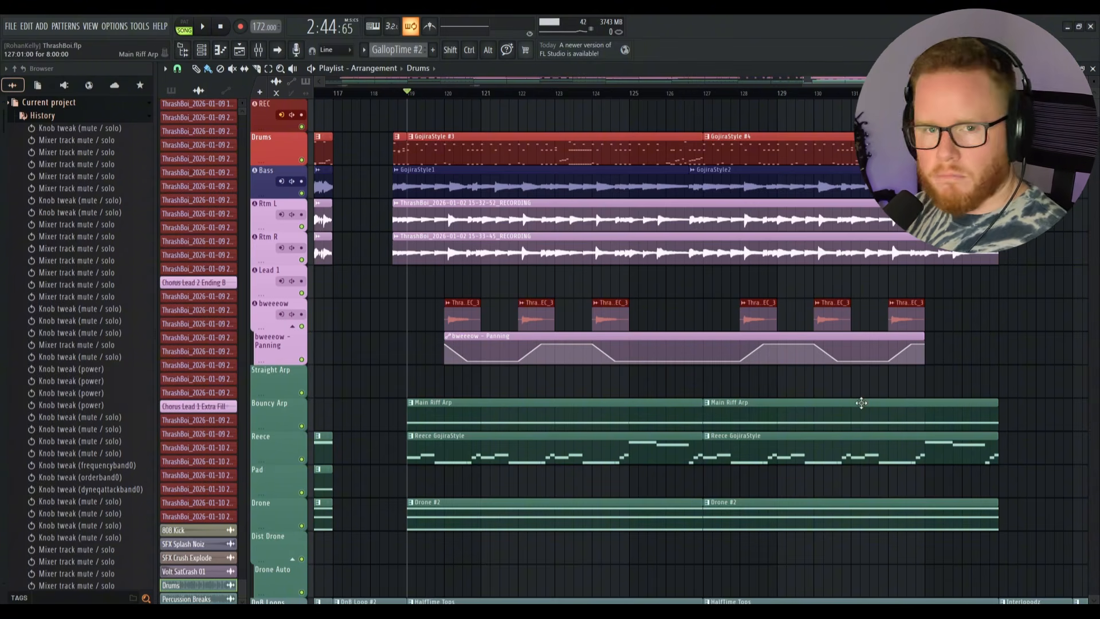
pyautogui.press('F9')
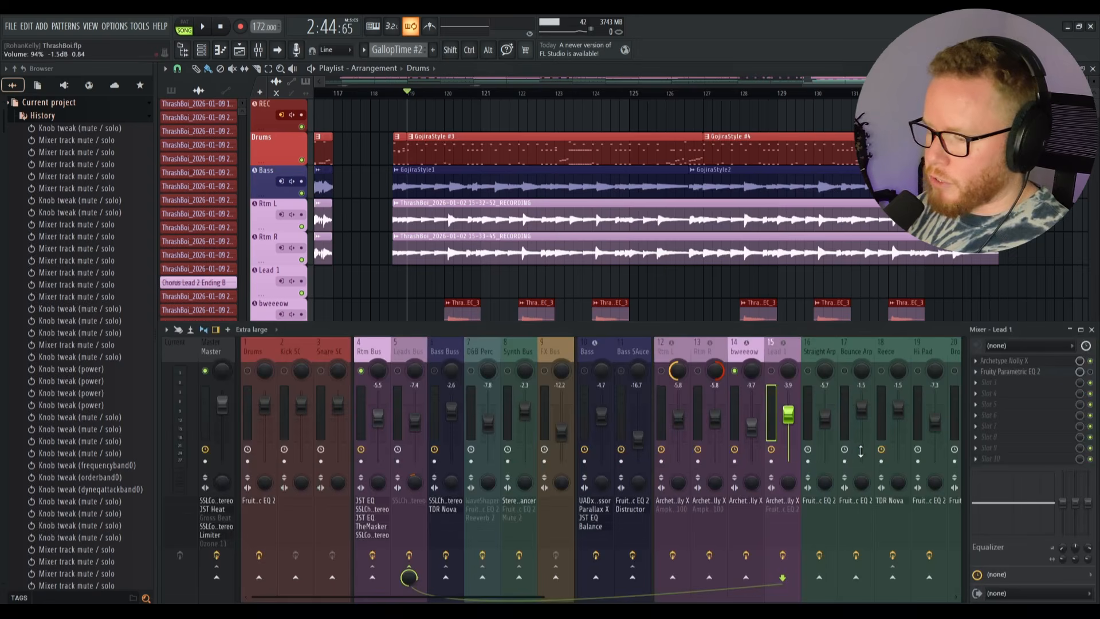
pyautogui.rightClick(739, 378)
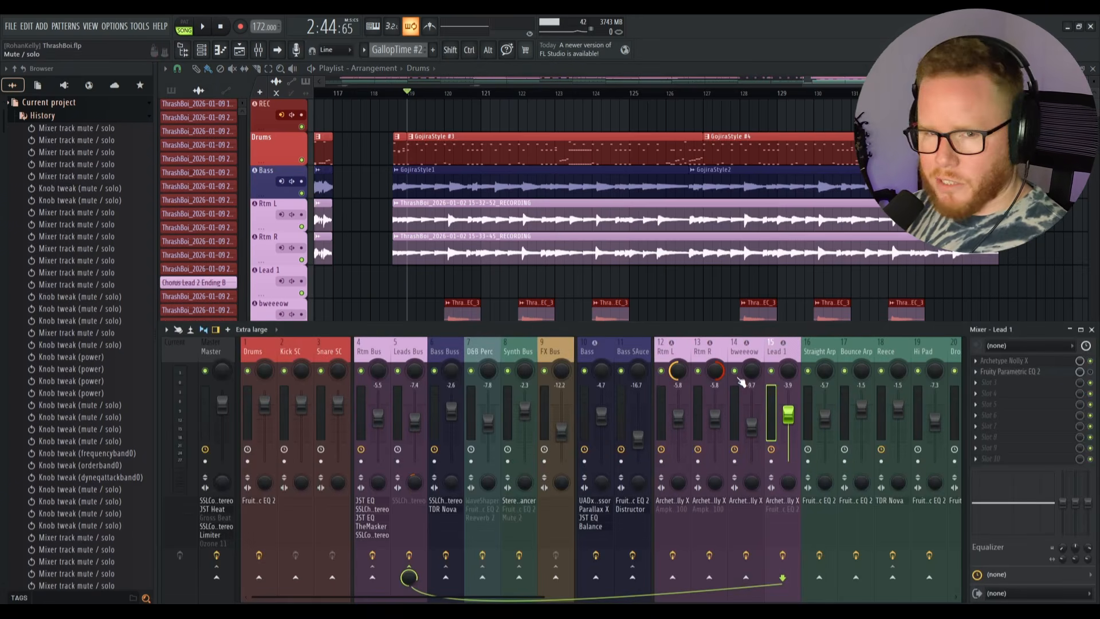
# Step: Play the GojiraStyle #3 section from bar 119 to hear the bweeeow effect in the full mix
pyautogui.press('space')
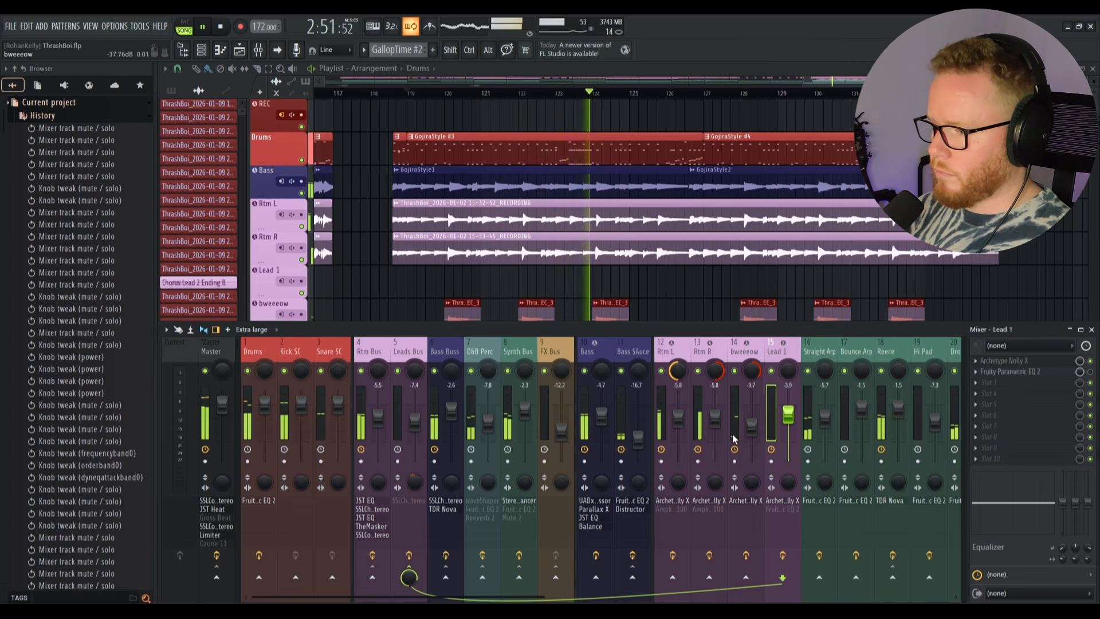
pyautogui.press('space')
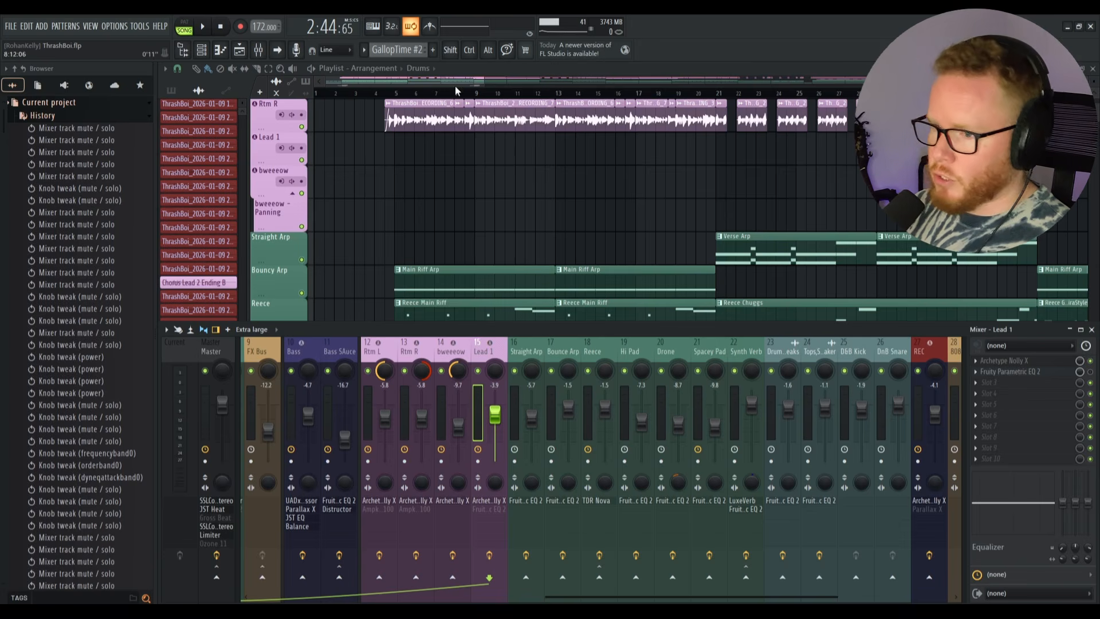
# Step: Cue playback at the Main Riff clips at bar 5, solo the Reece track and play it
pyautogui.click(398, 95)
pyautogui.press('F9')
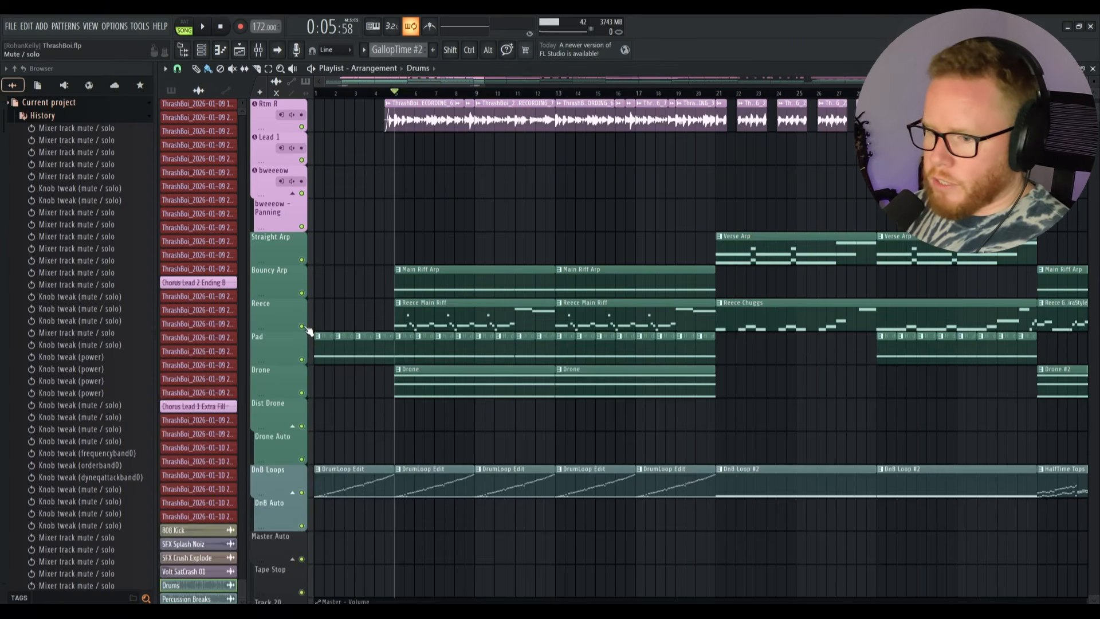
pyautogui.press('F9')
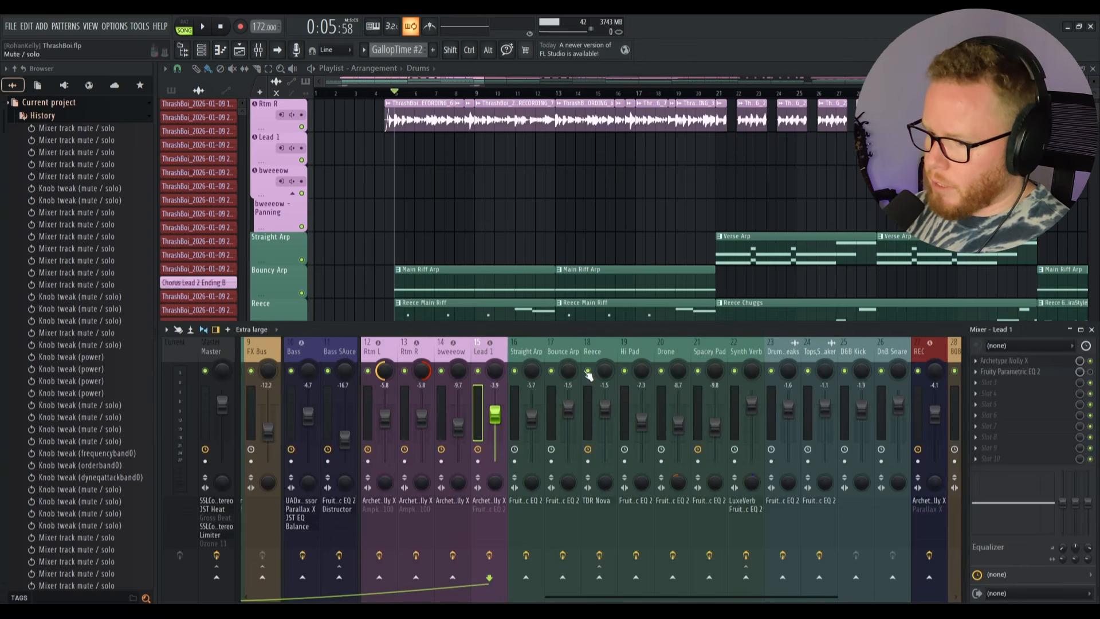
pyautogui.press('space')
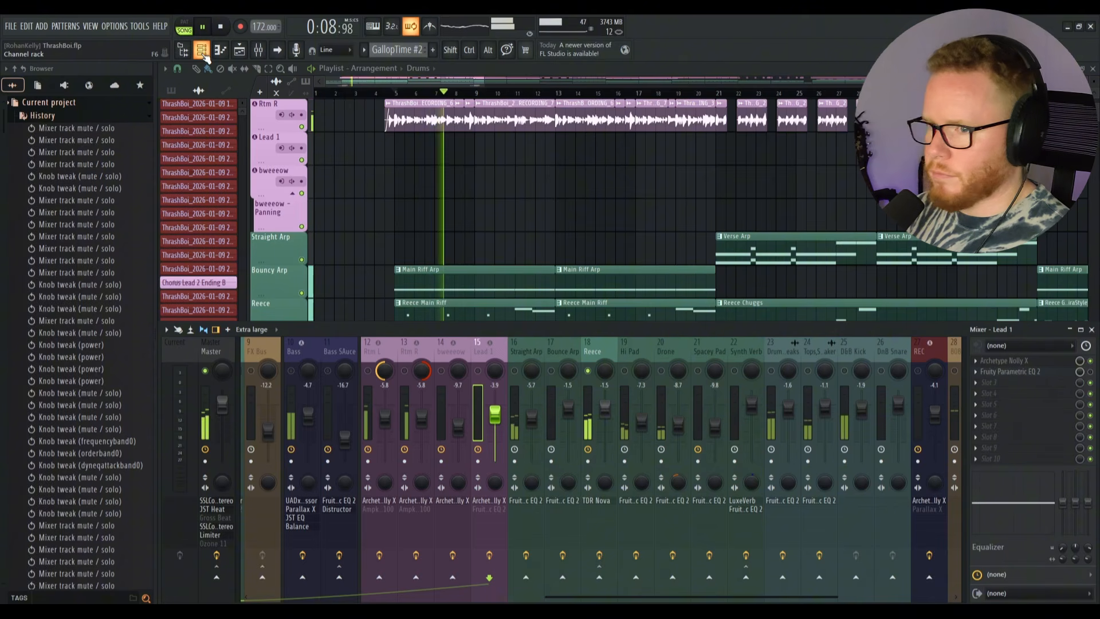
pyautogui.press('space')
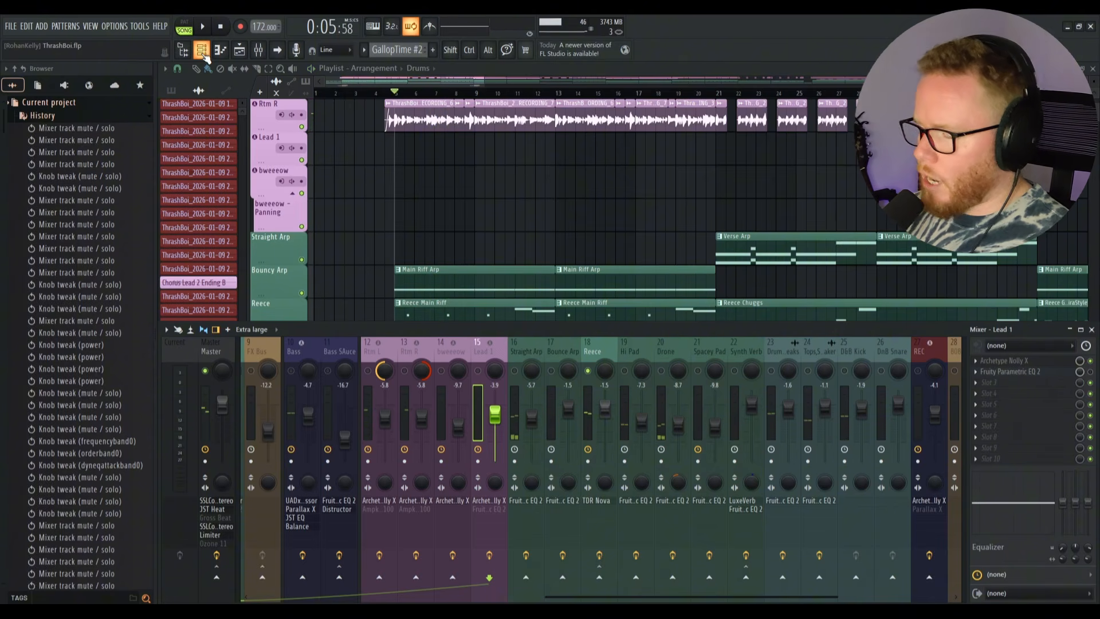
# Step: Show the Synths group of channels, examine the GMS synth's Reece Bass patch, and close the synth
pyautogui.click(203, 51)
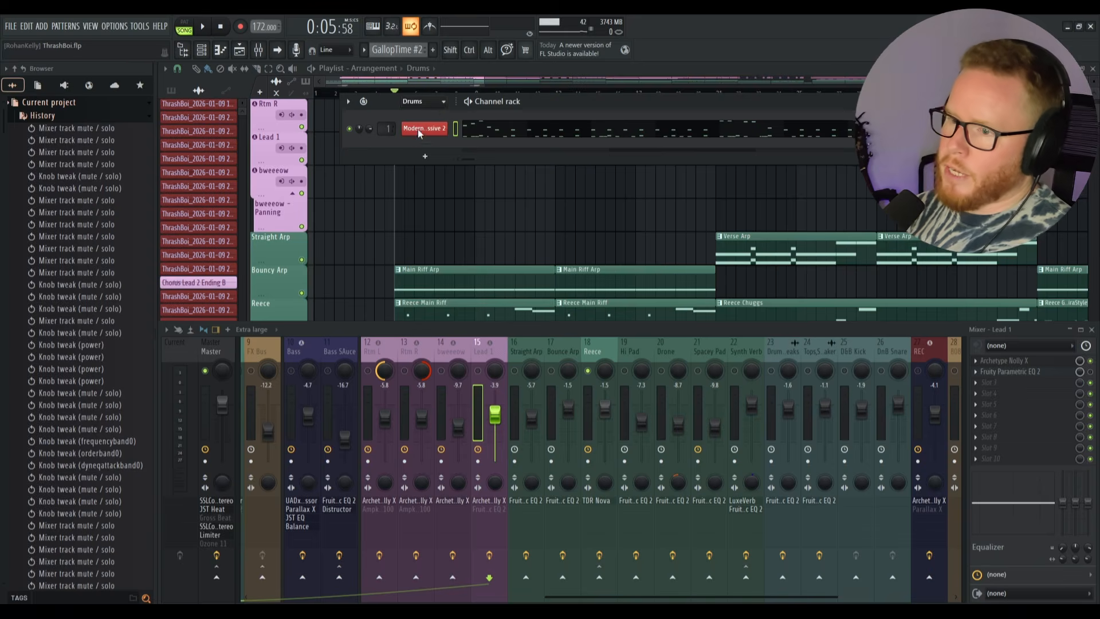
pyautogui.press('pagedown')
pyautogui.click(428, 163)
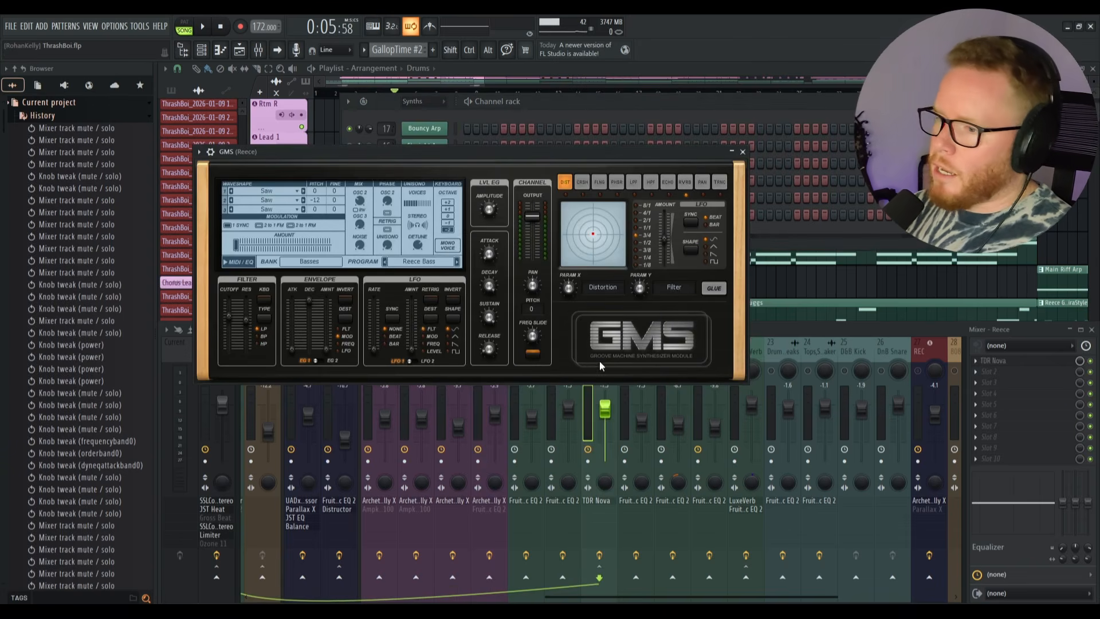
pyautogui.moveTo(497, 163); pyautogui.dragTo(552, 150)
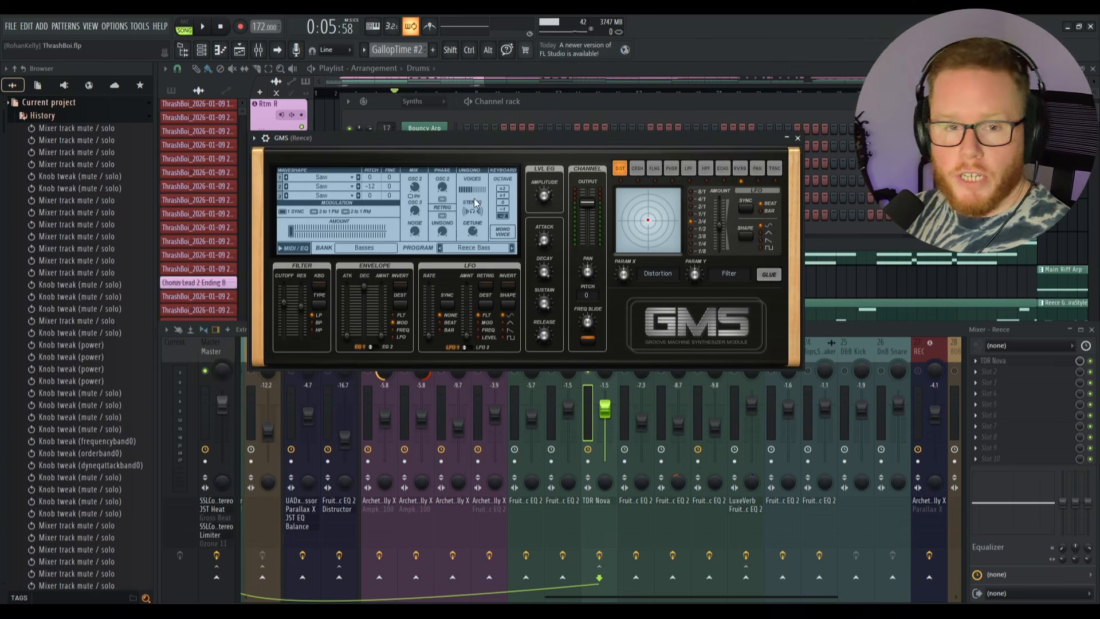
pyautogui.click(798, 139)
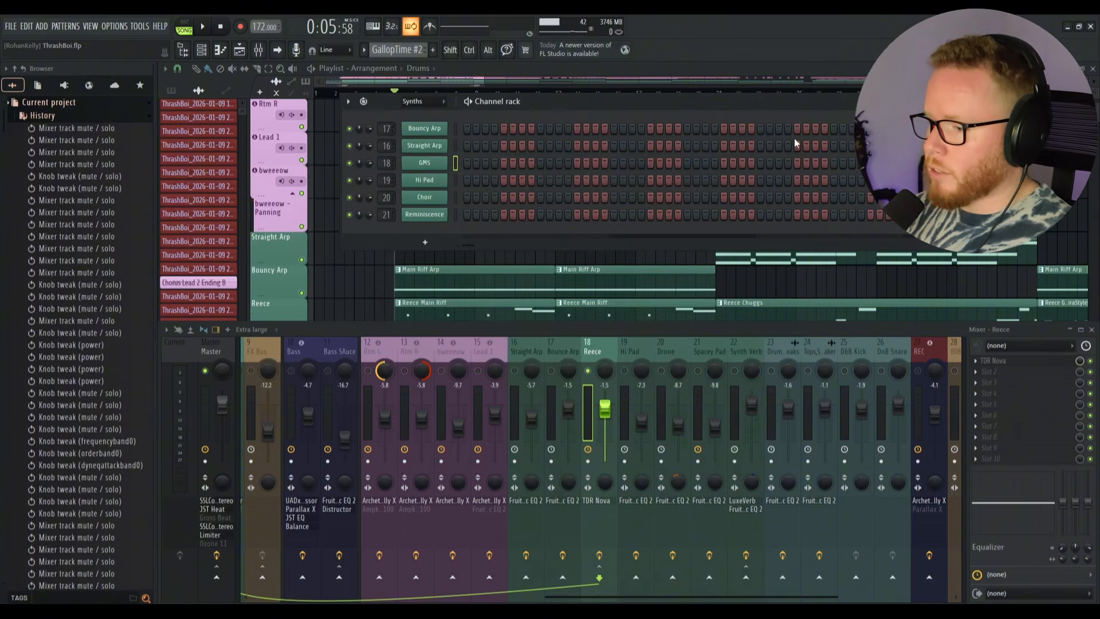
# Step: View the TDR Nova EQ curve on the Reece track while playing it from bar 5, and close the plugin
pyautogui.click(600, 500)
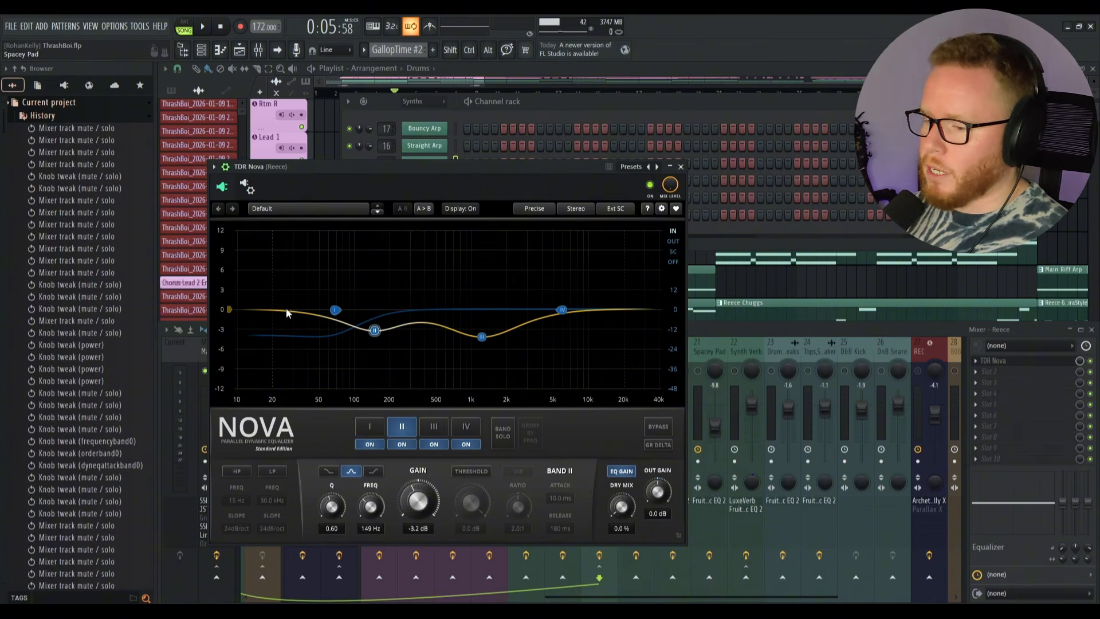
pyautogui.press('space')
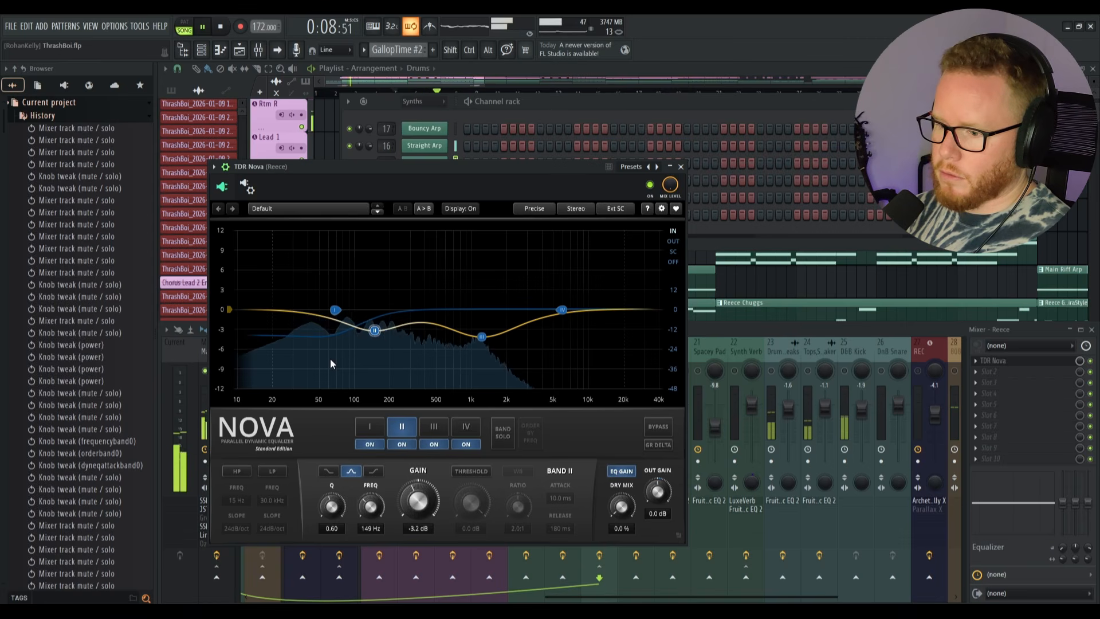
pyautogui.press('space')
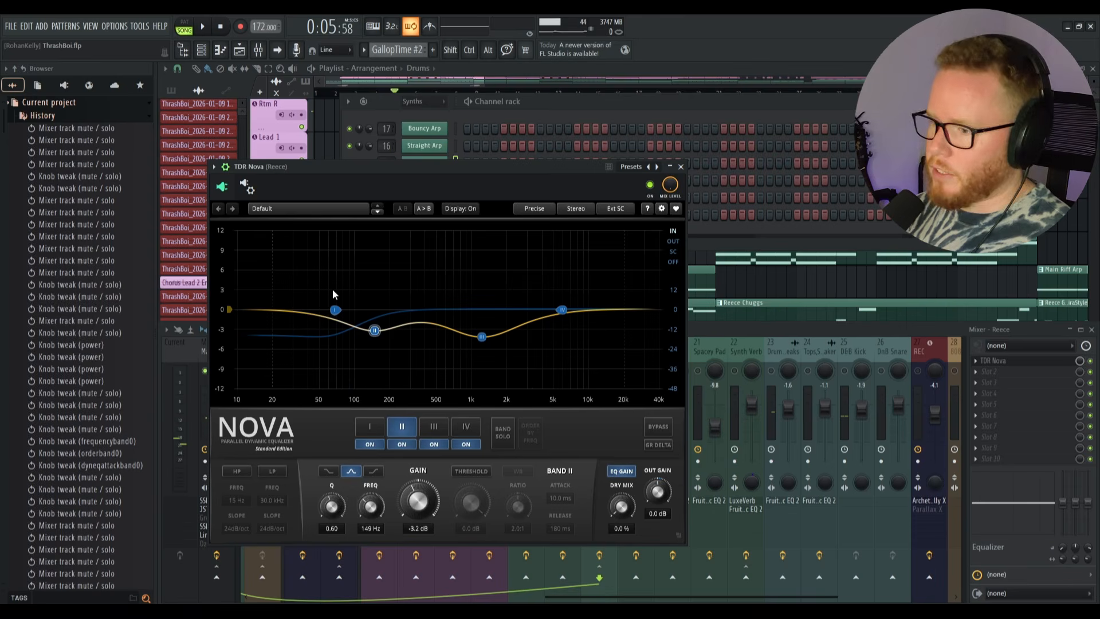
pyautogui.click(681, 166)
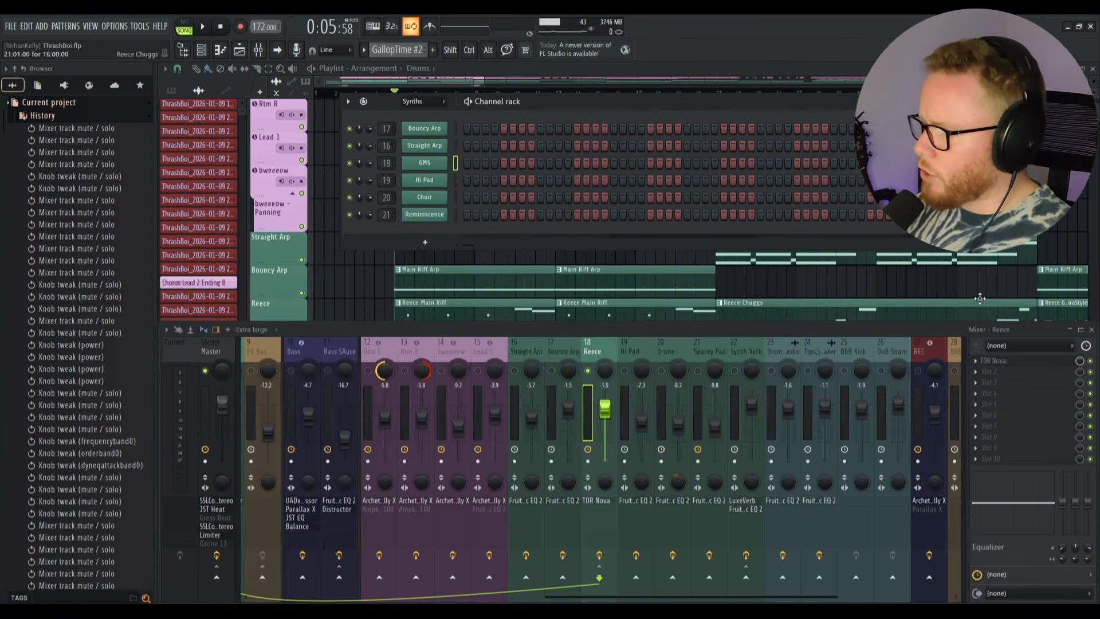
# Step: Compare the soloed Reece with TDR Nova disabled and re-enabled during playback, and close the plugin
pyautogui.click(1058, 361)
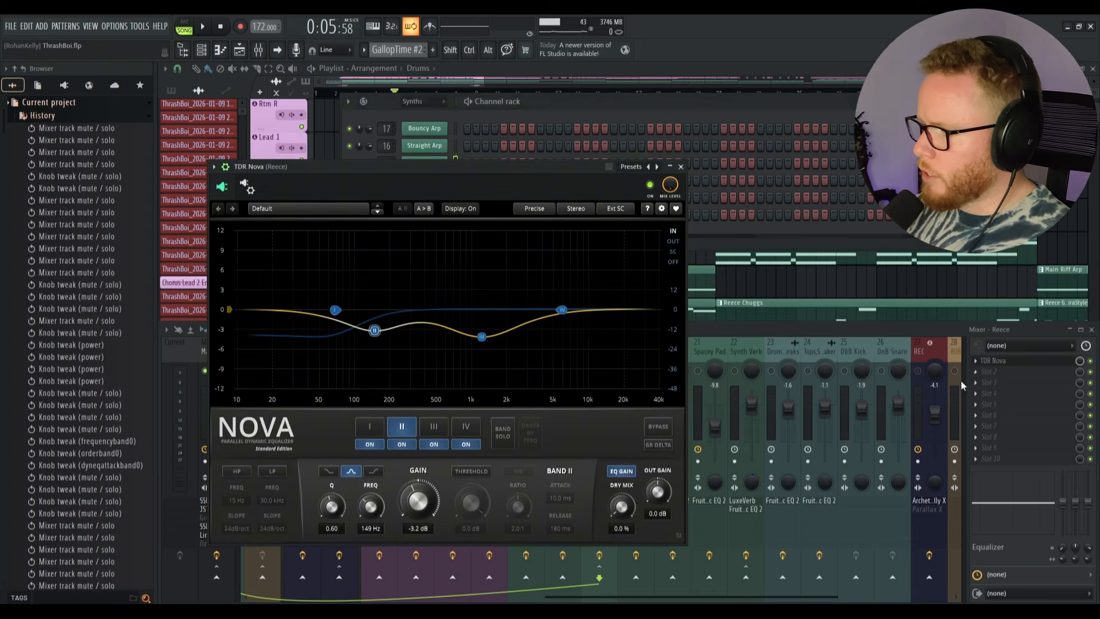
pyautogui.click(653, 187)
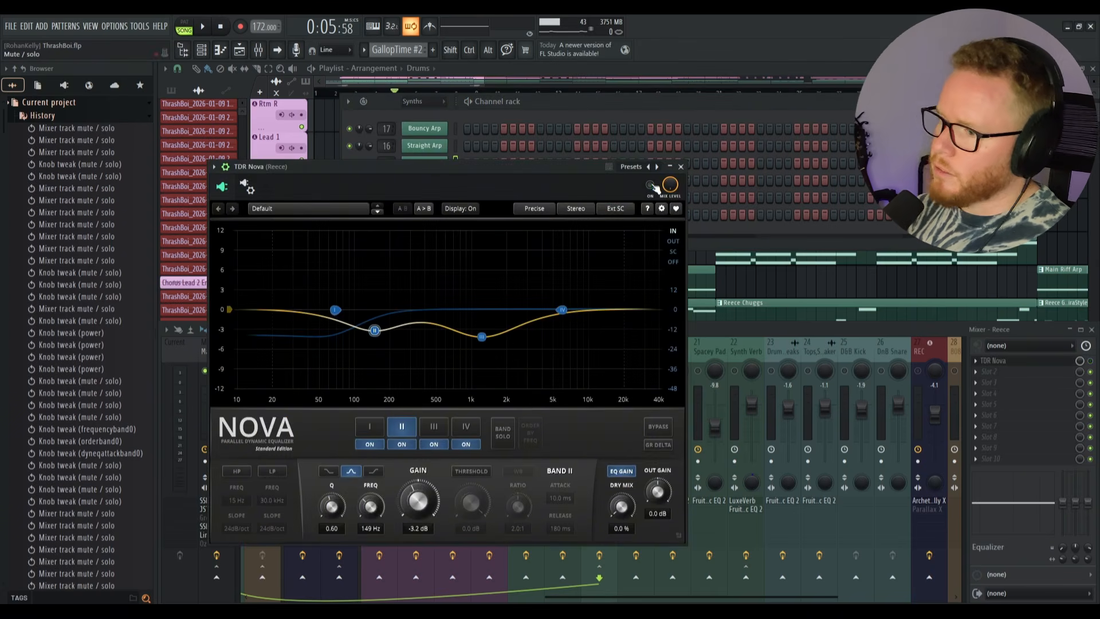
pyautogui.press('space')
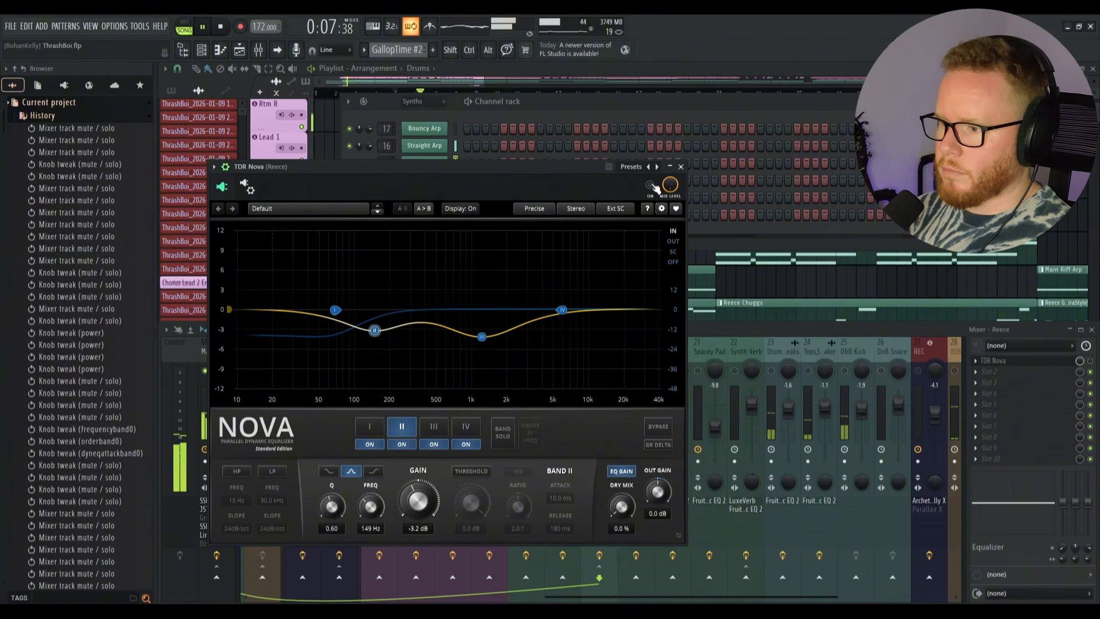
pyautogui.click(654, 186)
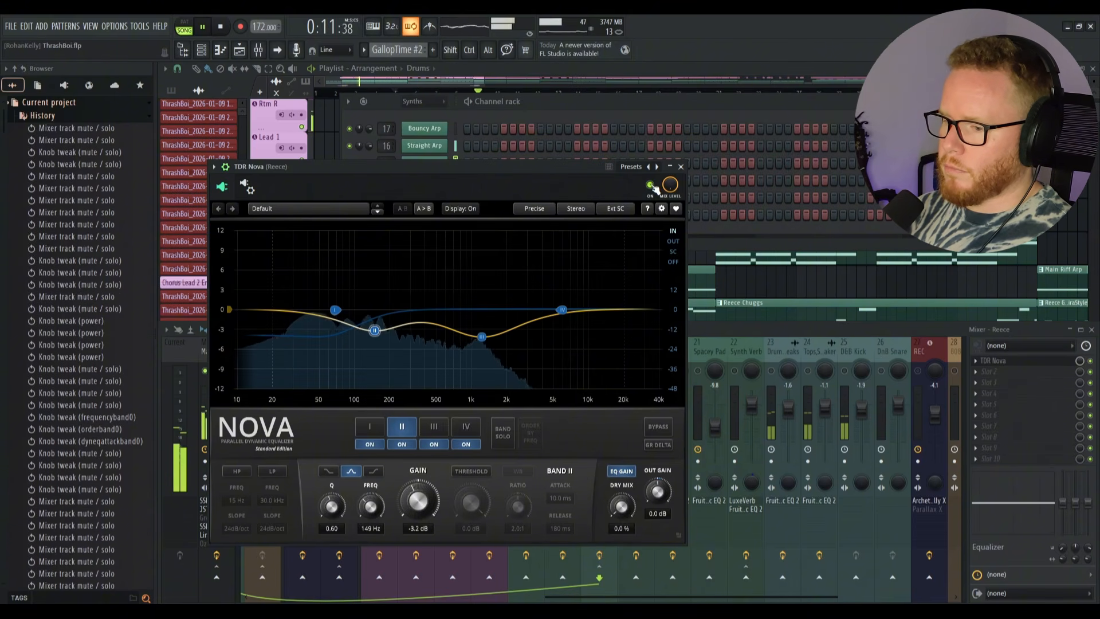
pyautogui.press('space')
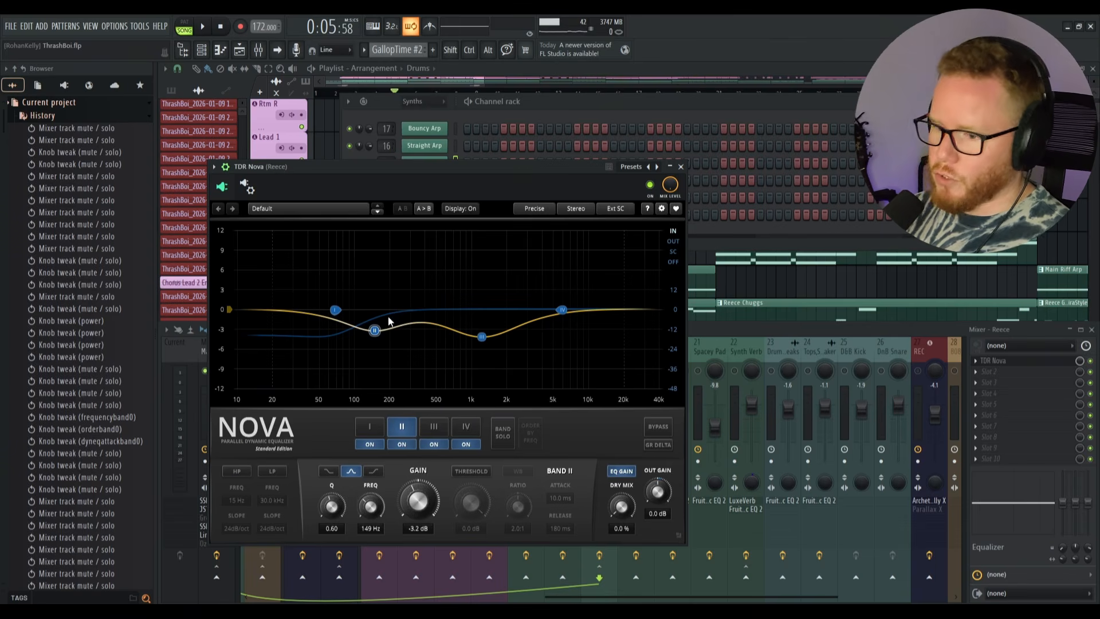
pyautogui.click(681, 166)
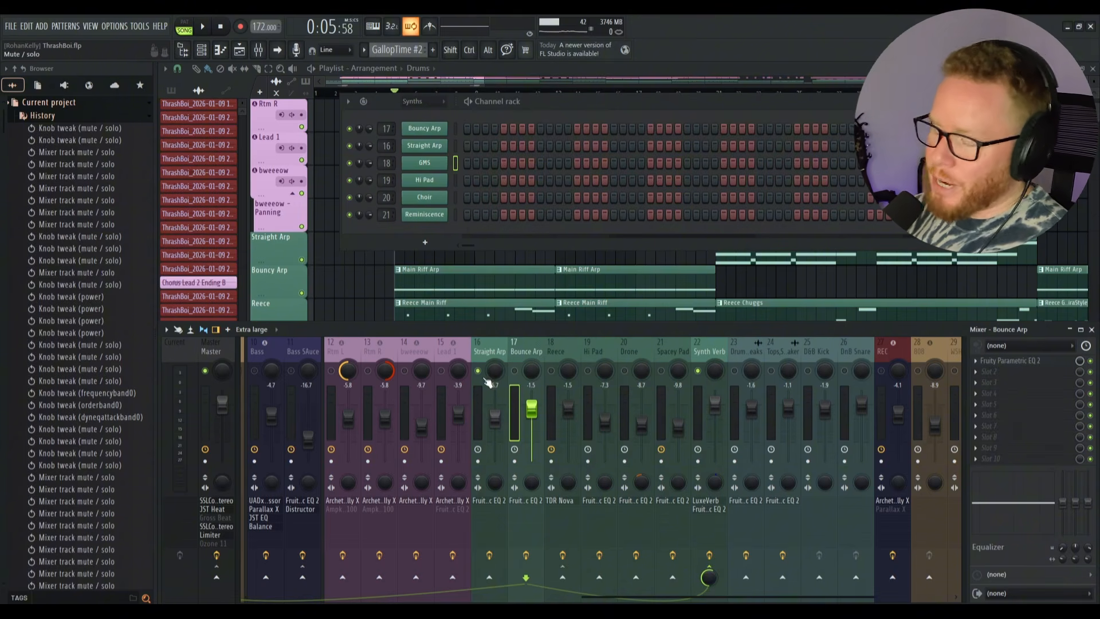
# Step: Play Straight Arp soloed with the Synth Verb, examine the sequencer page of its Toxic Biohazard synth, and close it
pyautogui.press('space')
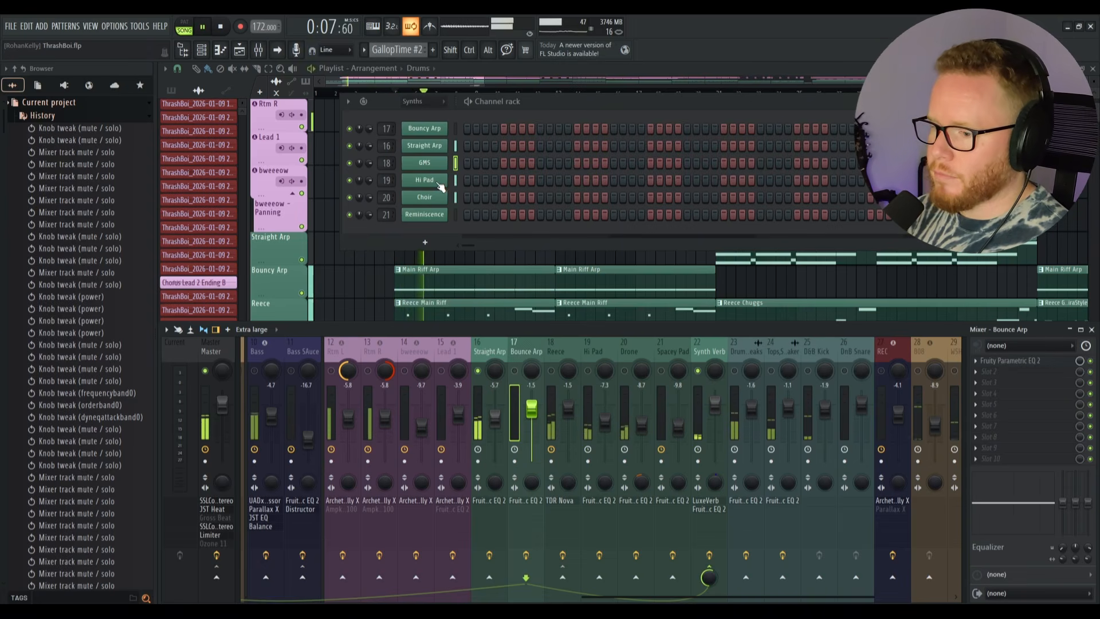
pyautogui.click(435, 150)
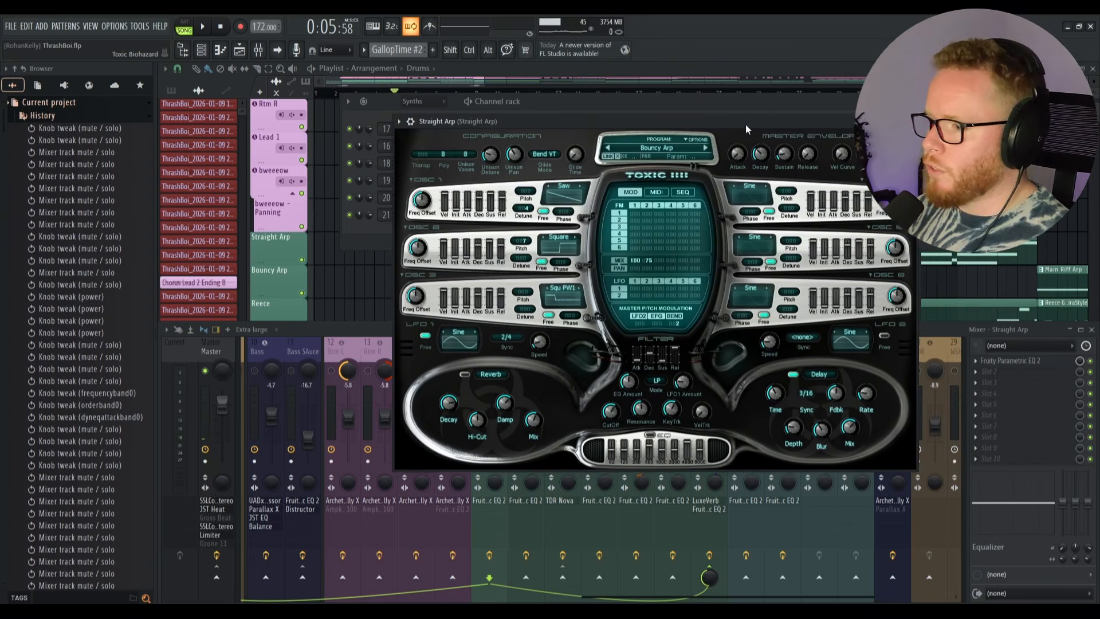
pyautogui.click(668, 190)
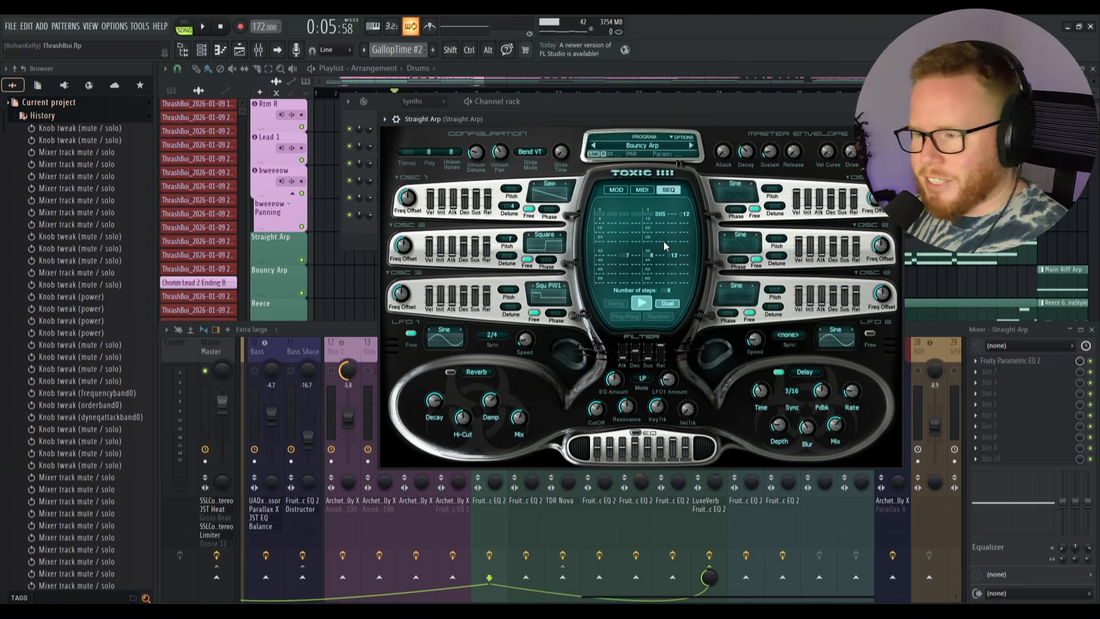
pyautogui.click(895, 119)
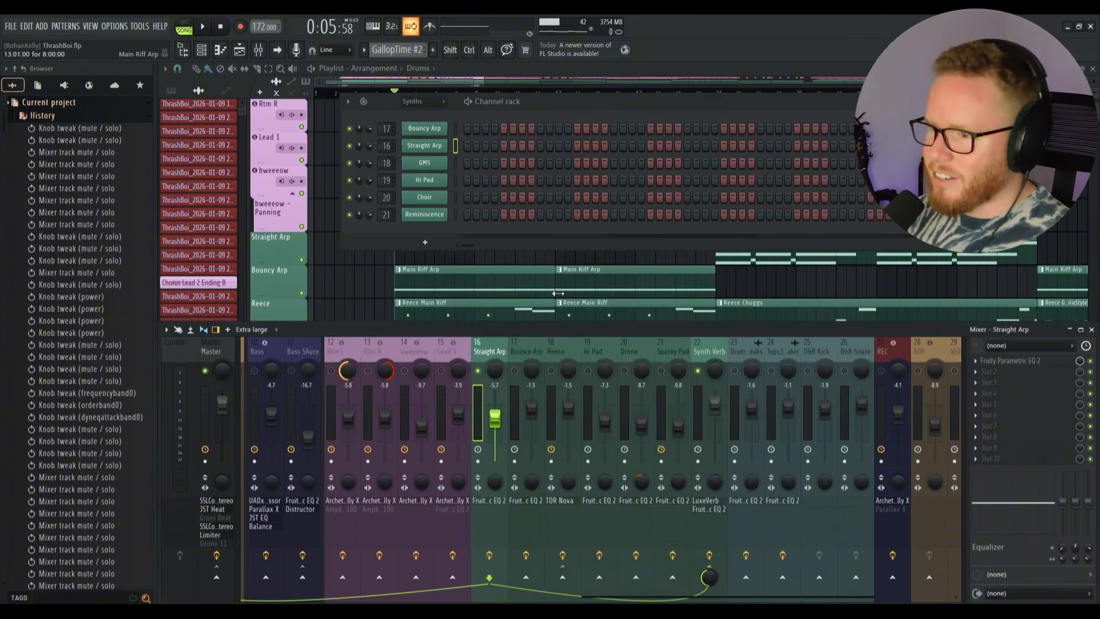
# Step: Unsolo Straight Arp and play the main riff in the full mix, comparing the arp muted and unmuted
pyautogui.click(601, 75)
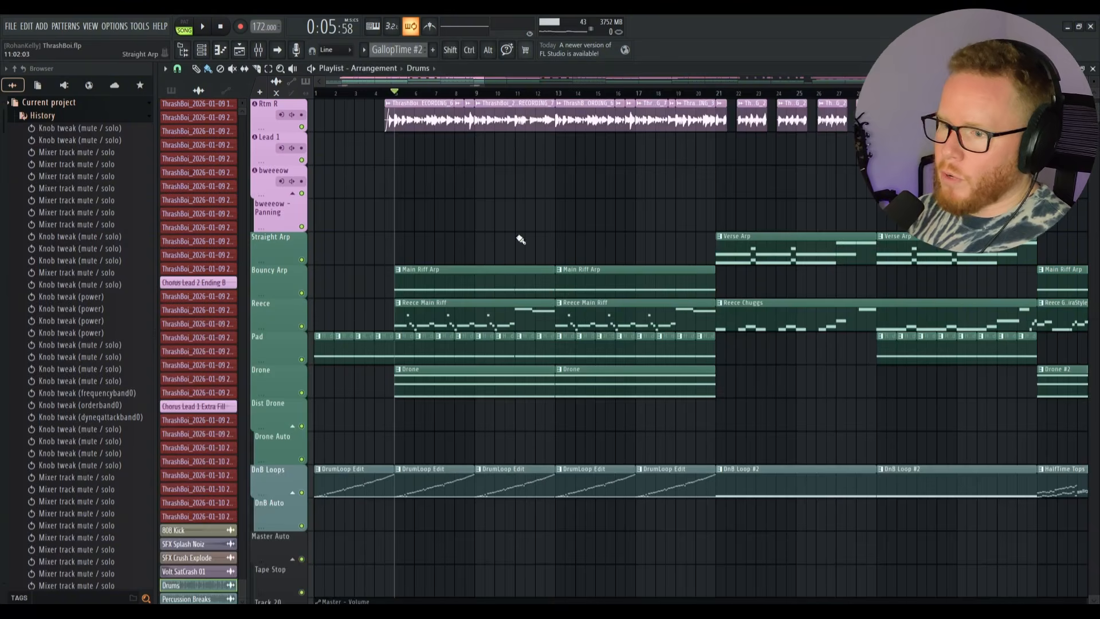
pyautogui.press('F6')
pyautogui.press('F9')
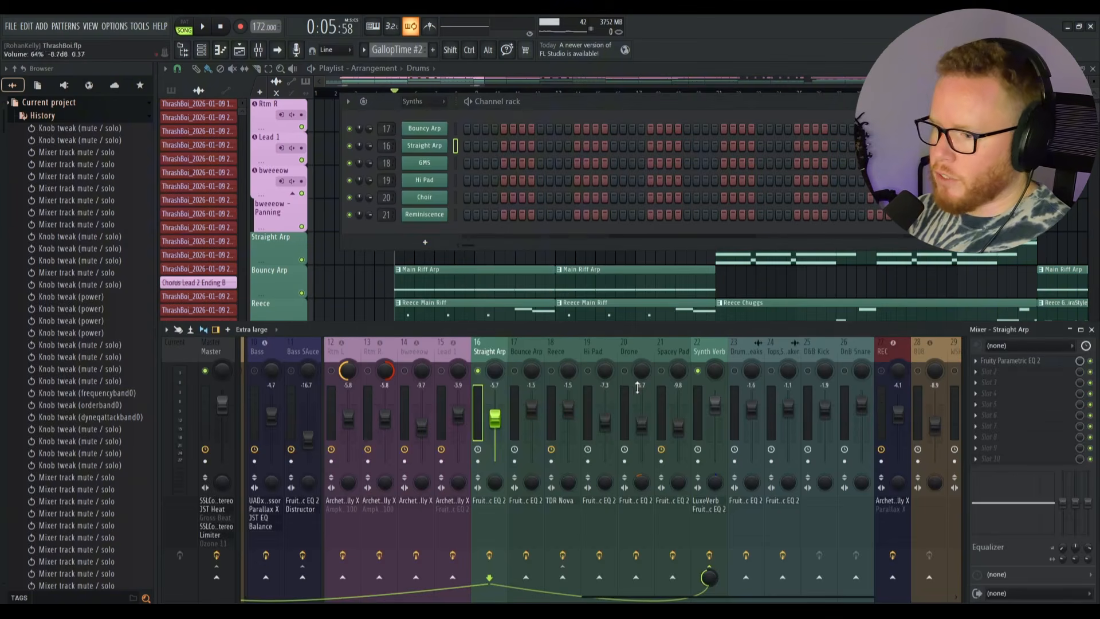
pyautogui.rightClick(478, 370)
pyautogui.press('space')
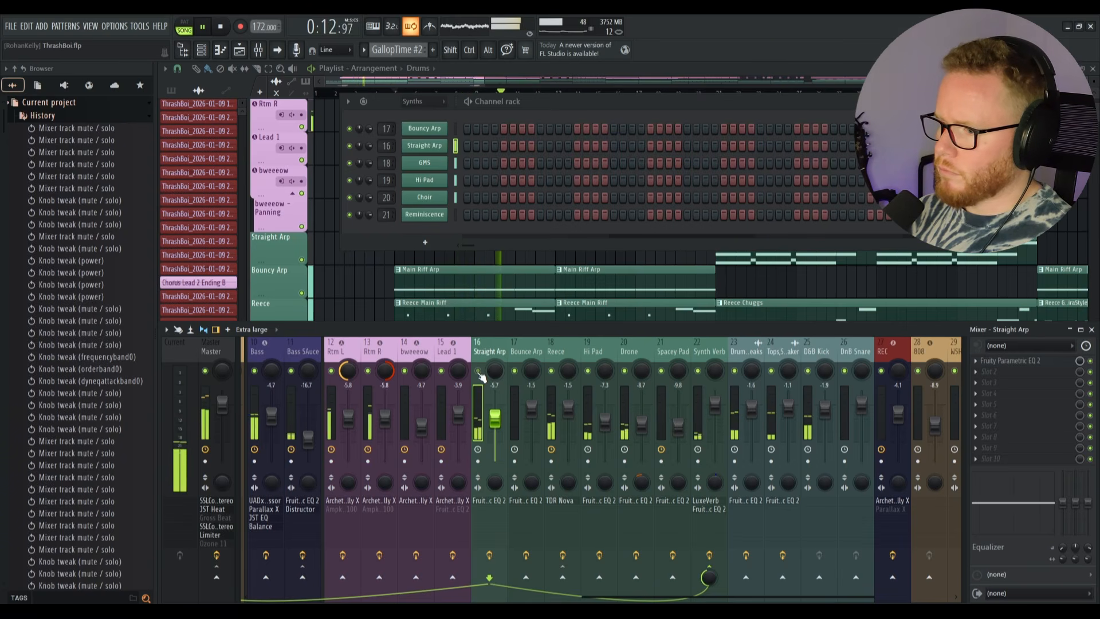
pyautogui.click(479, 372)
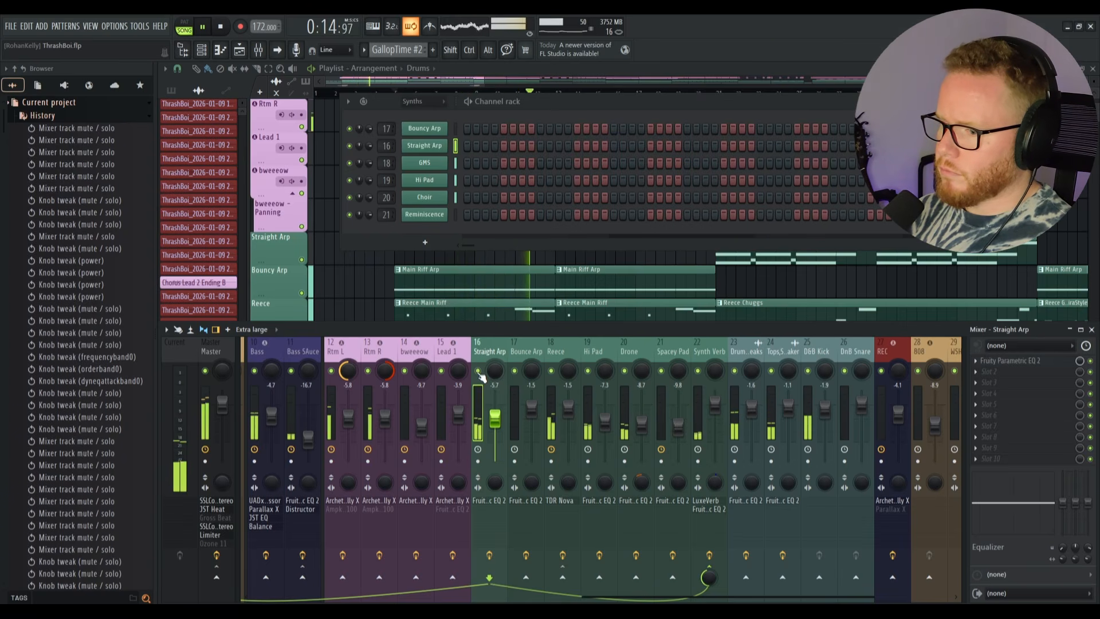
pyautogui.press('space')
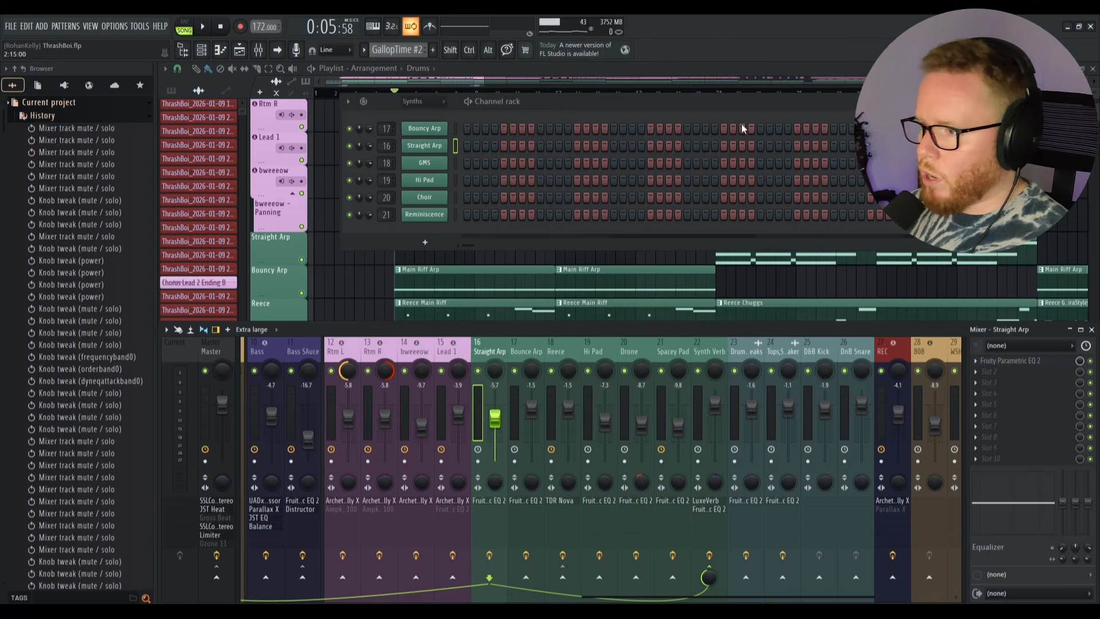
# Step: Cue playback at the Verse Arp clip at bar 21 and view the modulation page of Bouncy Arp's Toxic Biohazard synth
pyautogui.click(753, 71)
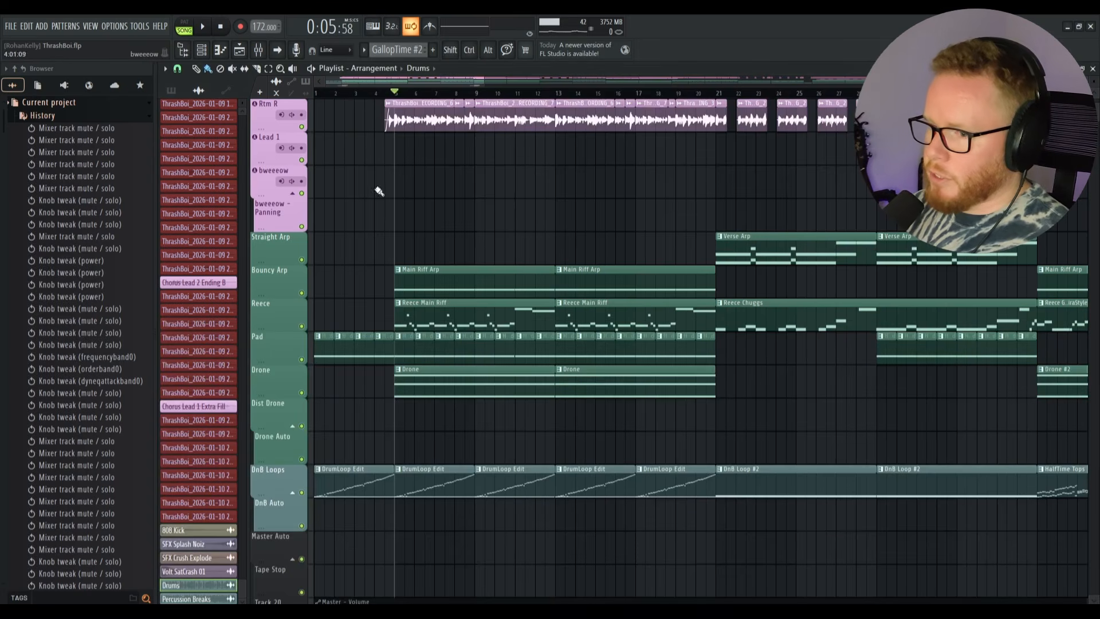
pyautogui.click(717, 95)
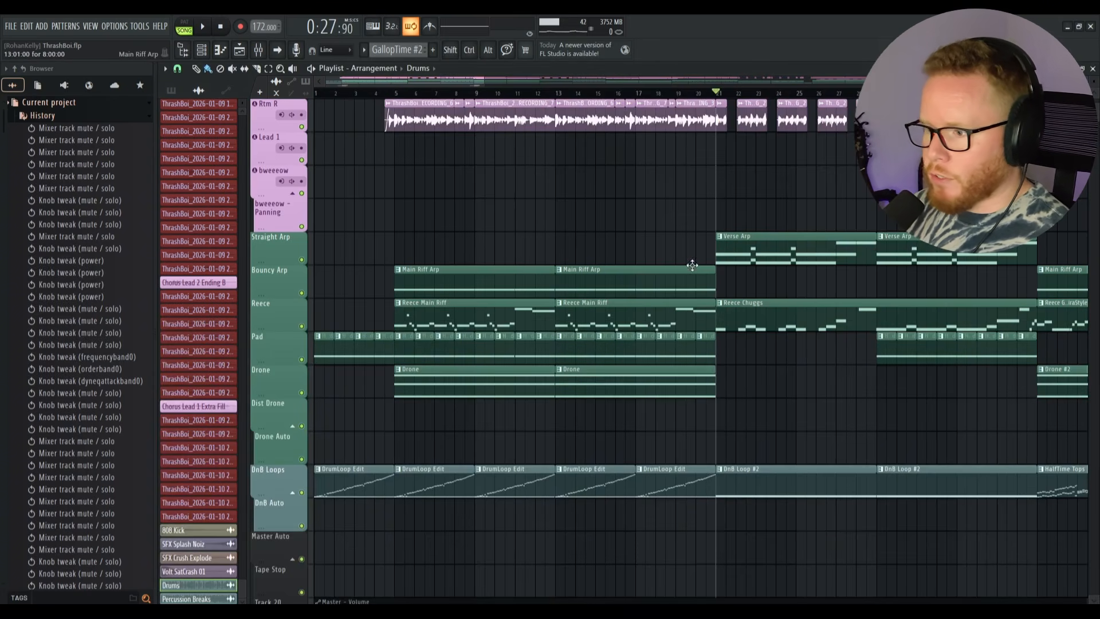
pyautogui.press('F6')
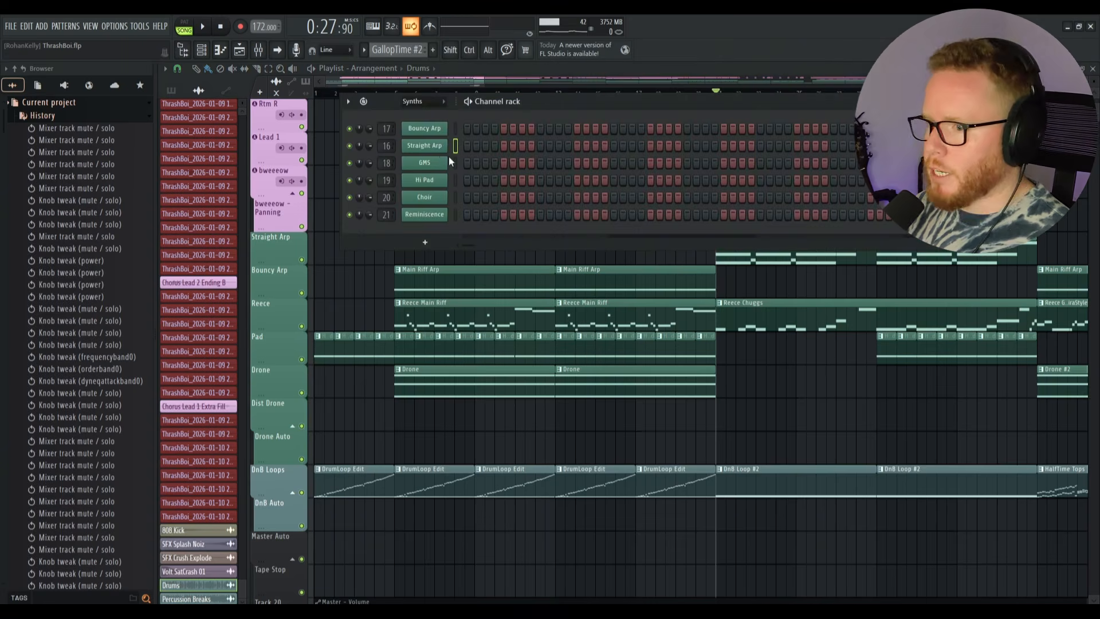
pyautogui.click(431, 140)
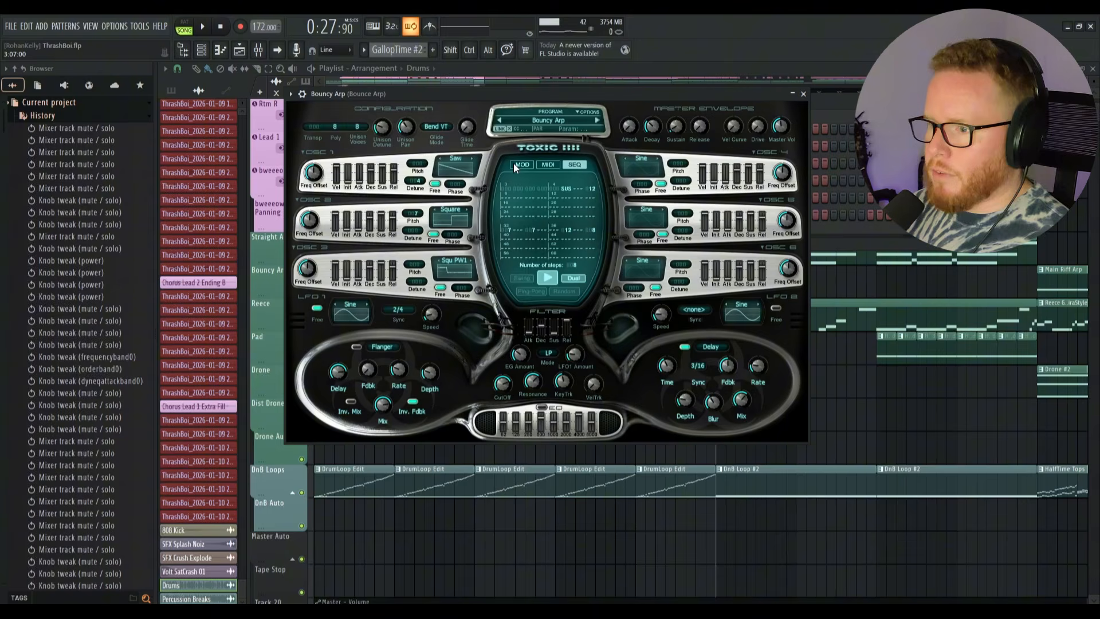
pyautogui.click(514, 164)
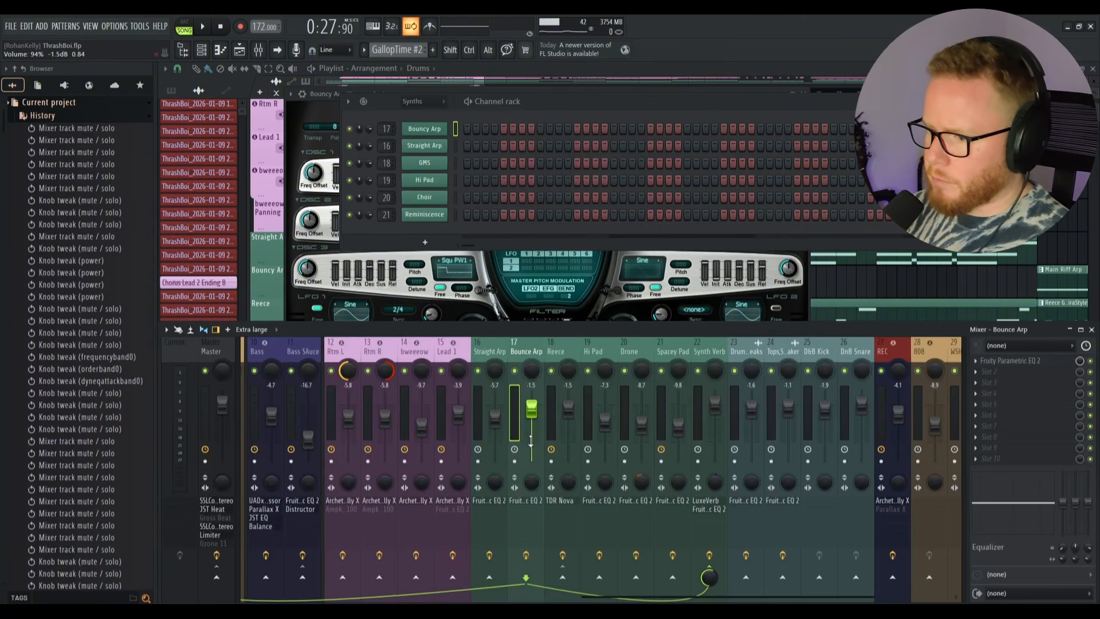
# Step: Solo the Bounce Arp track together with the Synth Verb and play it from bar 21
pyautogui.keyDown('ctrl'); pyautogui.click(515, 371); pyautogui.keyUp('ctrl')
pyautogui.press('space')
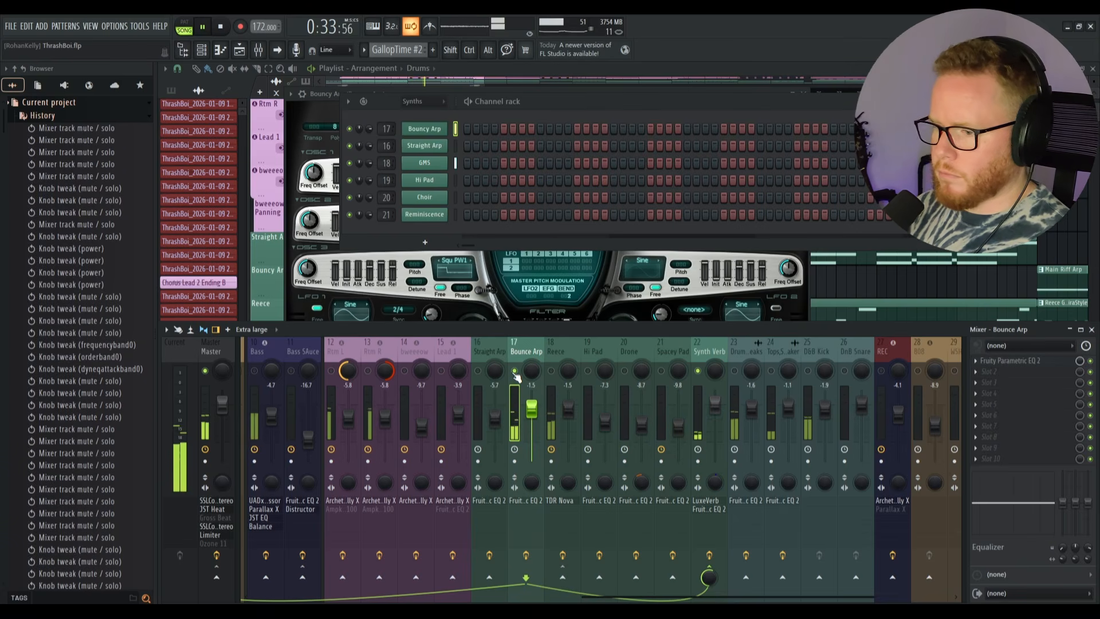
# Step: Stop playback, view the Fruity Parametric EQ 2 on Straight Arp and close it, and unsolo the Bounce Arp track
pyautogui.press('space')
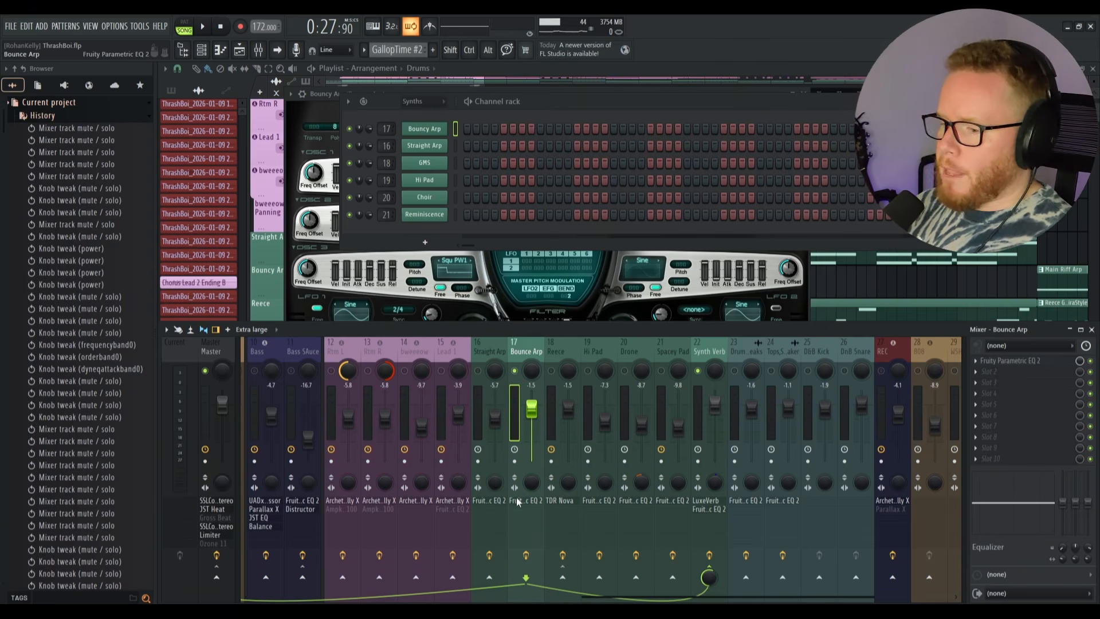
pyautogui.click(493, 498)
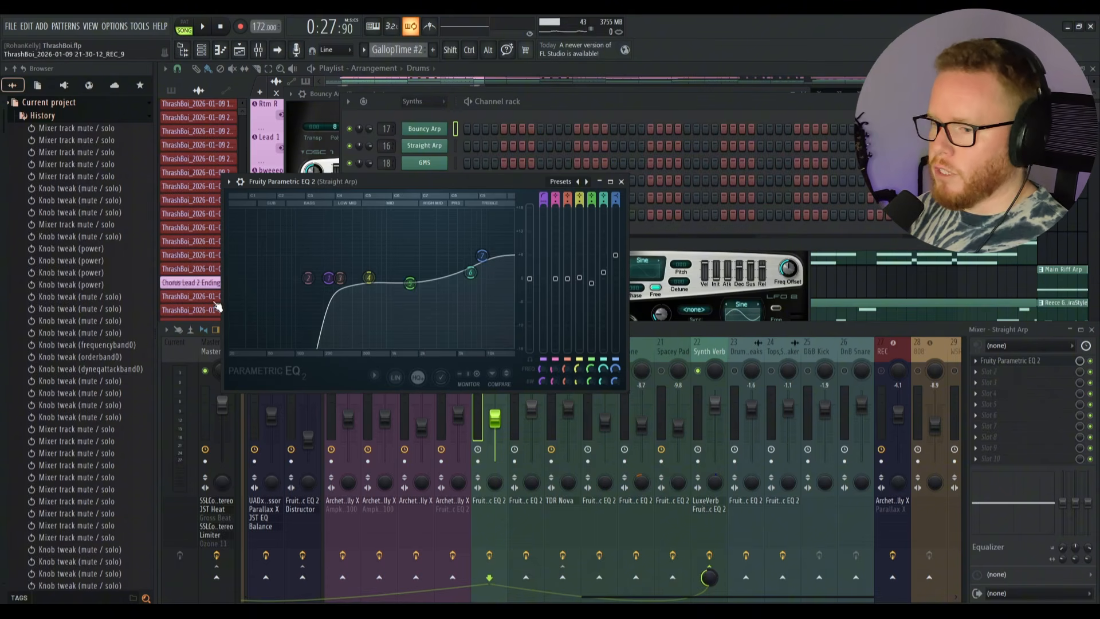
pyautogui.click(621, 182)
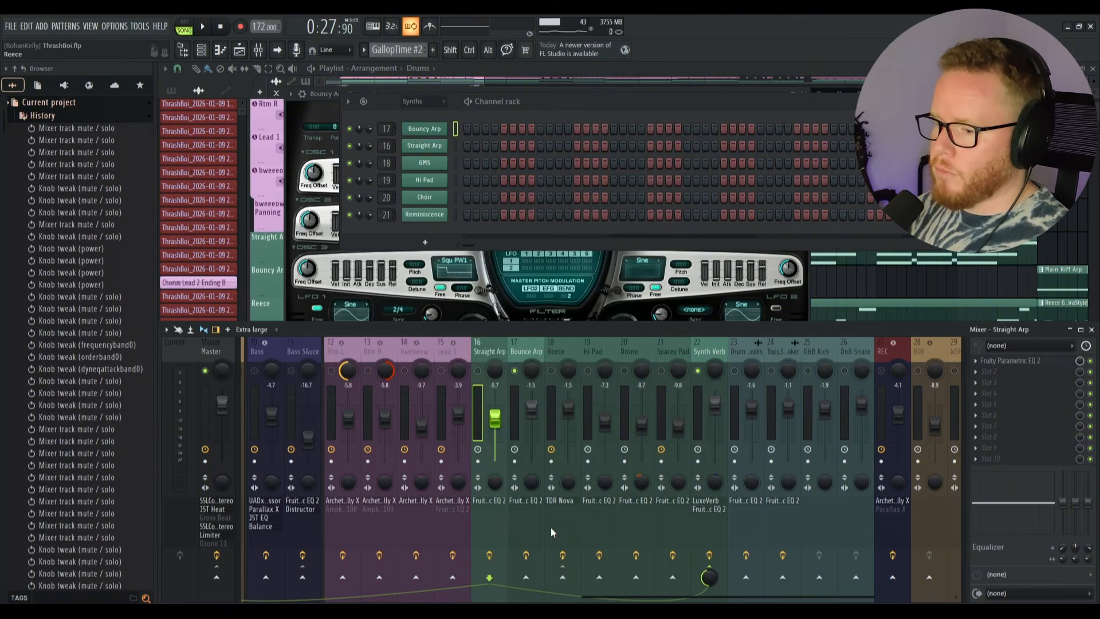
pyautogui.click(520, 496)
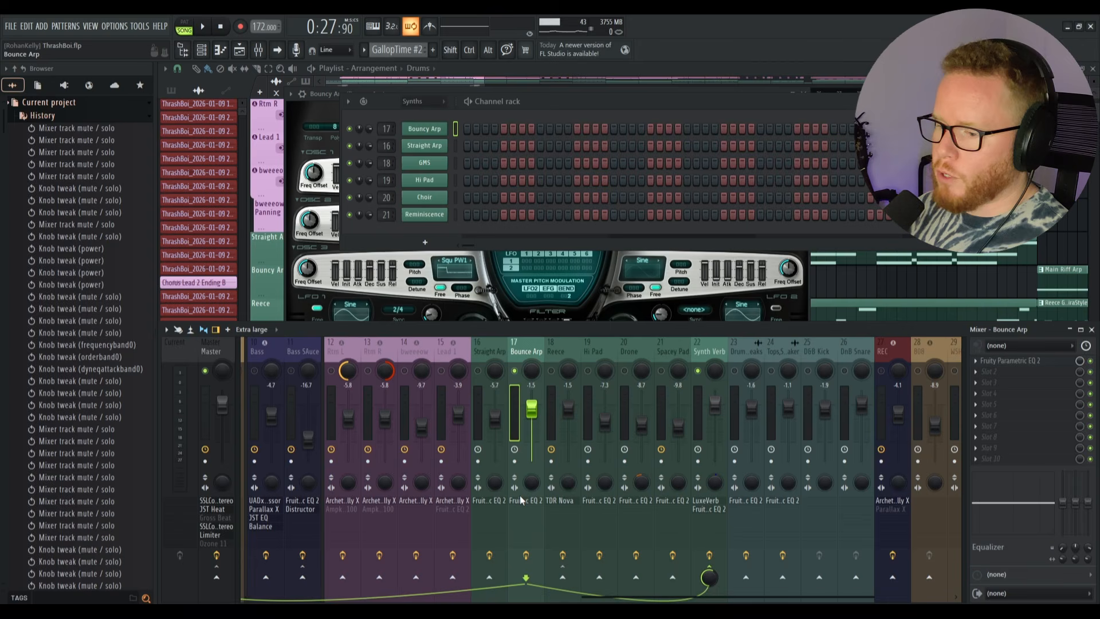
pyautogui.rightClick(515, 372)
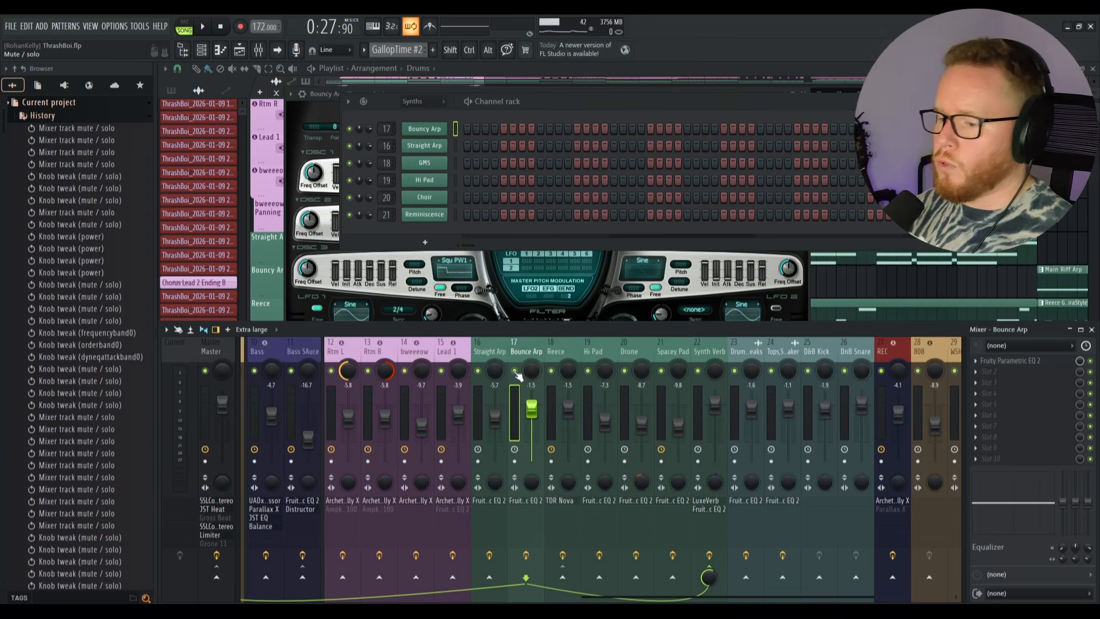
# Step: Play the verse section in the full mix from bar 21, and play it again from bar 29
pyautogui.click(813, 77)
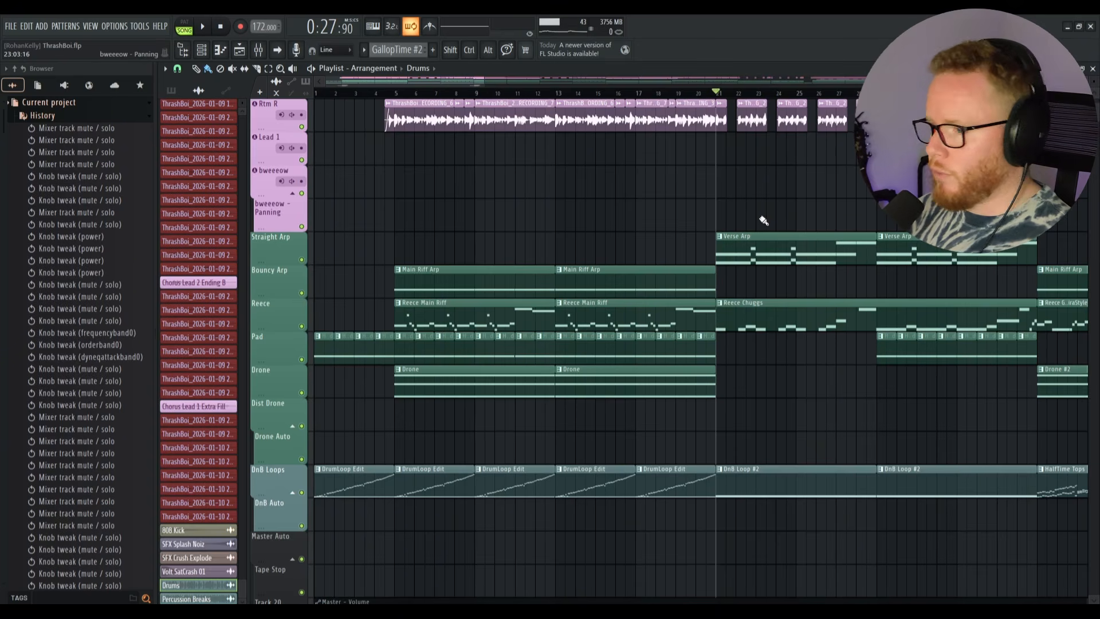
pyautogui.press('space')
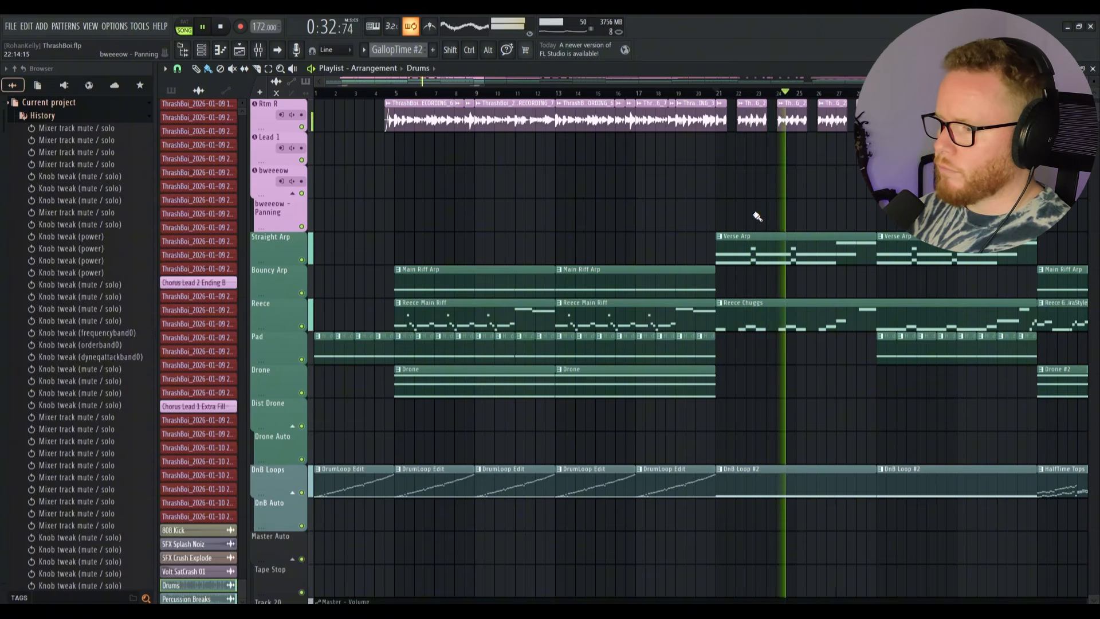
pyautogui.press('space')
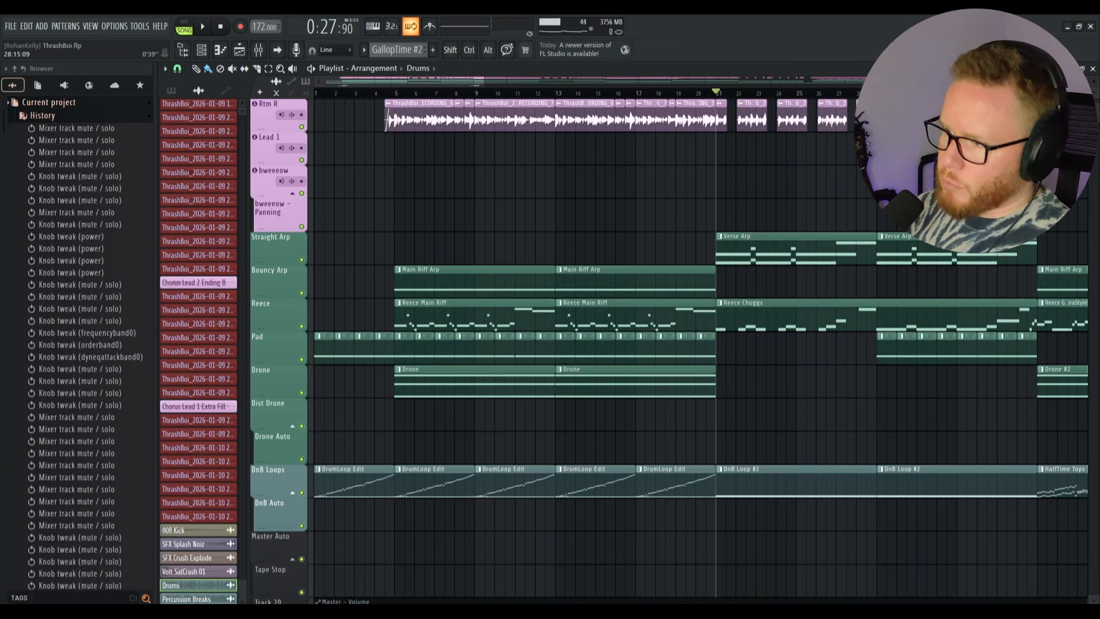
pyautogui.click(876, 93)
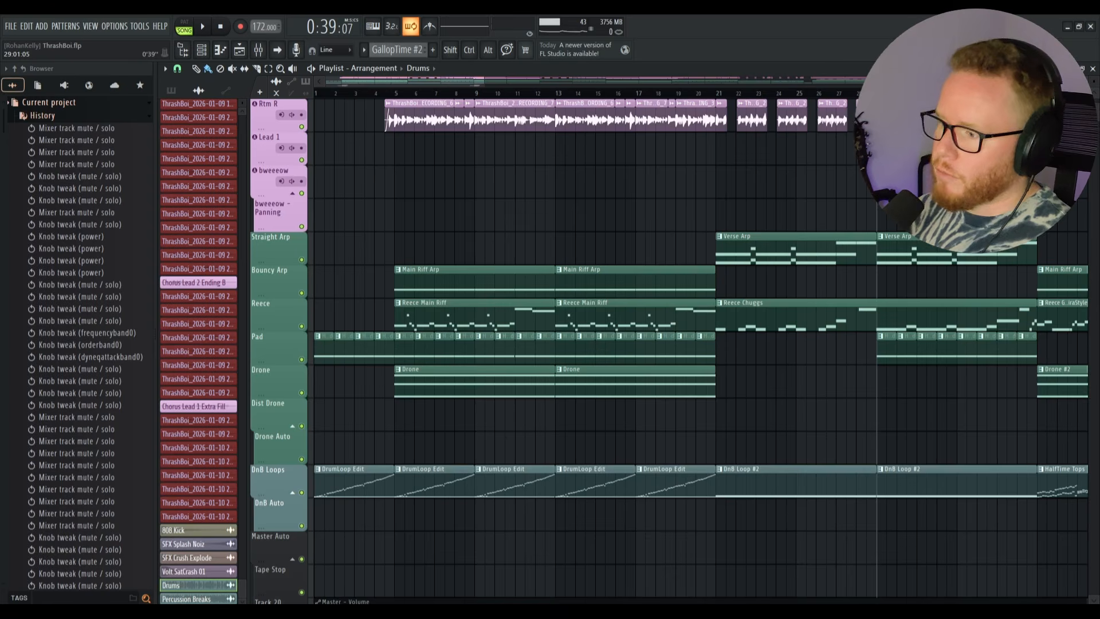
pyautogui.press('space')
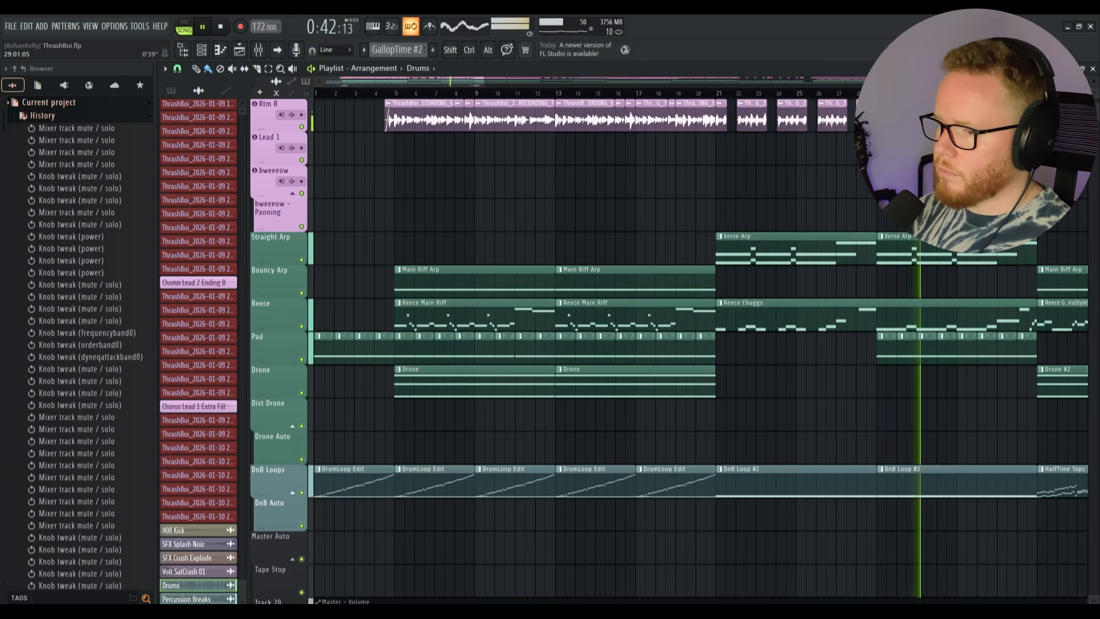
pyautogui.press('space')
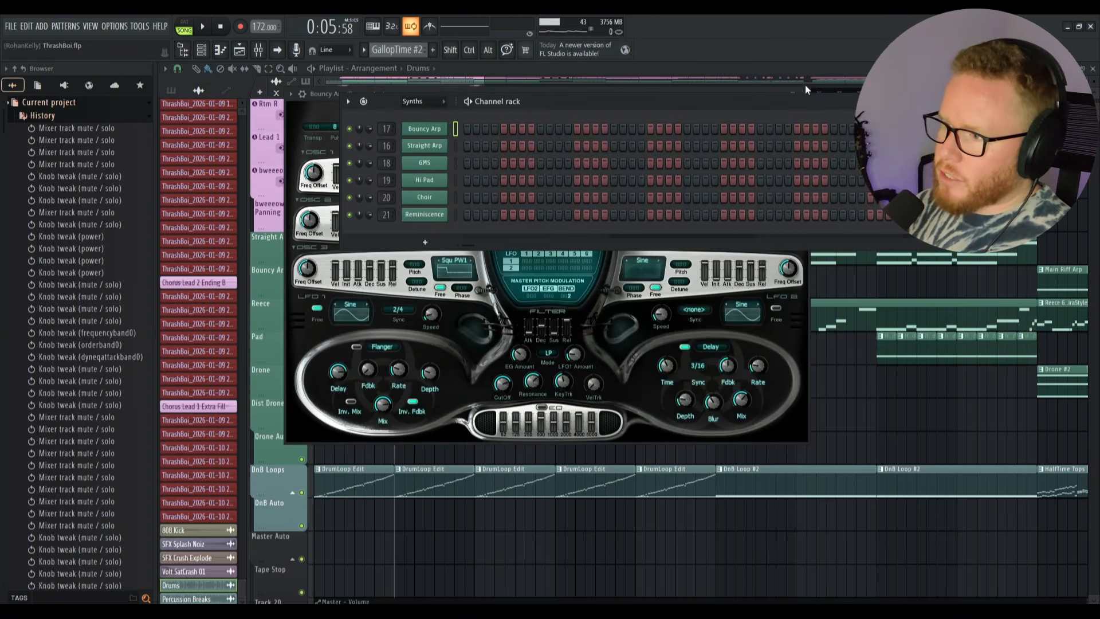
# Step: Solo the Hi Pad track together with the Synth Verb and play it from bar 5
pyautogui.click(806, 90)
pyautogui.press('F9')
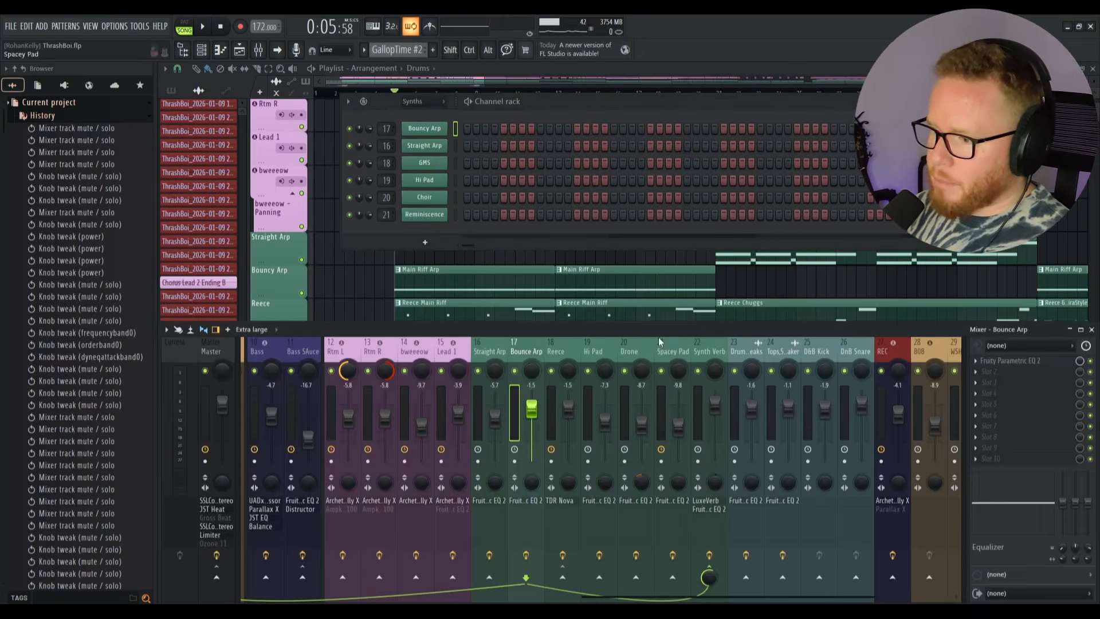
pyautogui.rightClick(587, 370)
pyautogui.press('space')
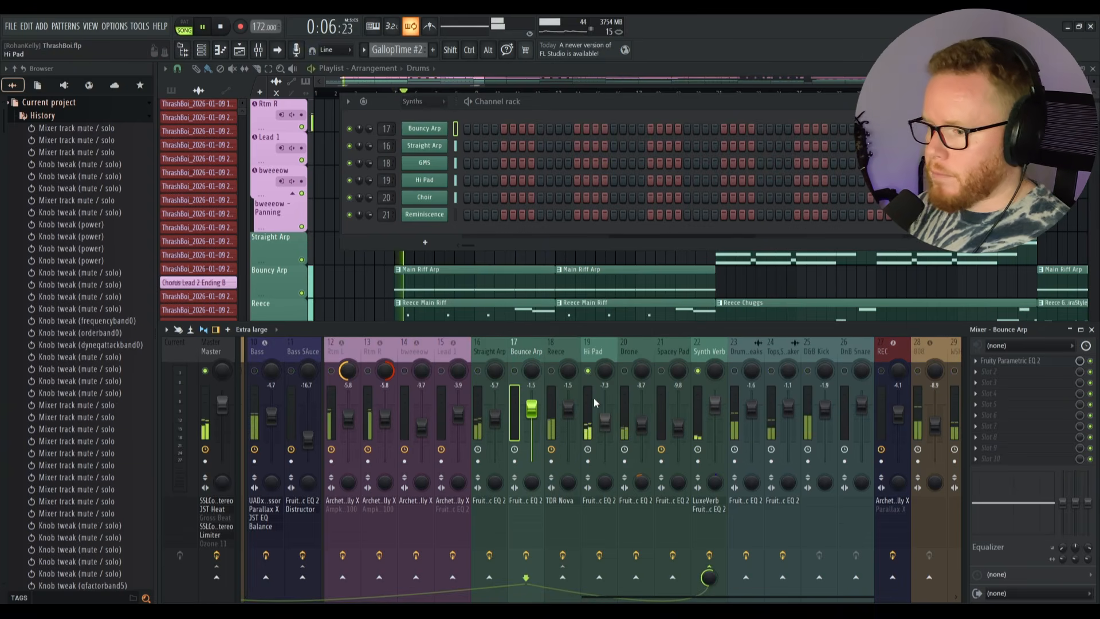
pyautogui.click(593, 397)
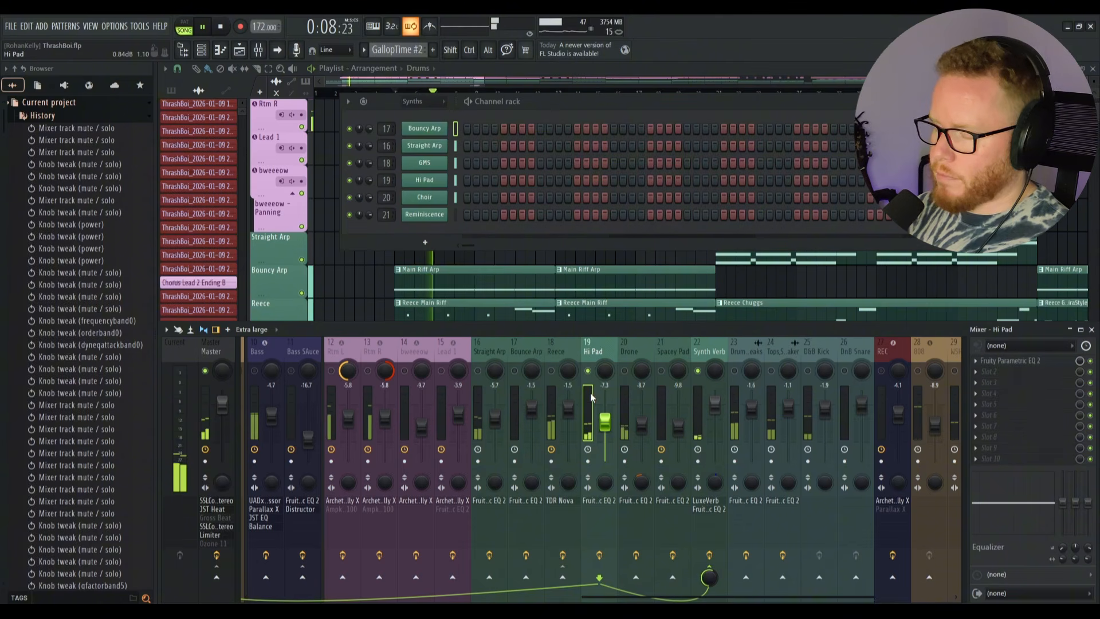
pyautogui.press('space')
# Step: Examine the Fruity Parametric EQ 2 curve on Hi Pad while the soloed pad plays from bar 5
pyautogui.click(593, 500)
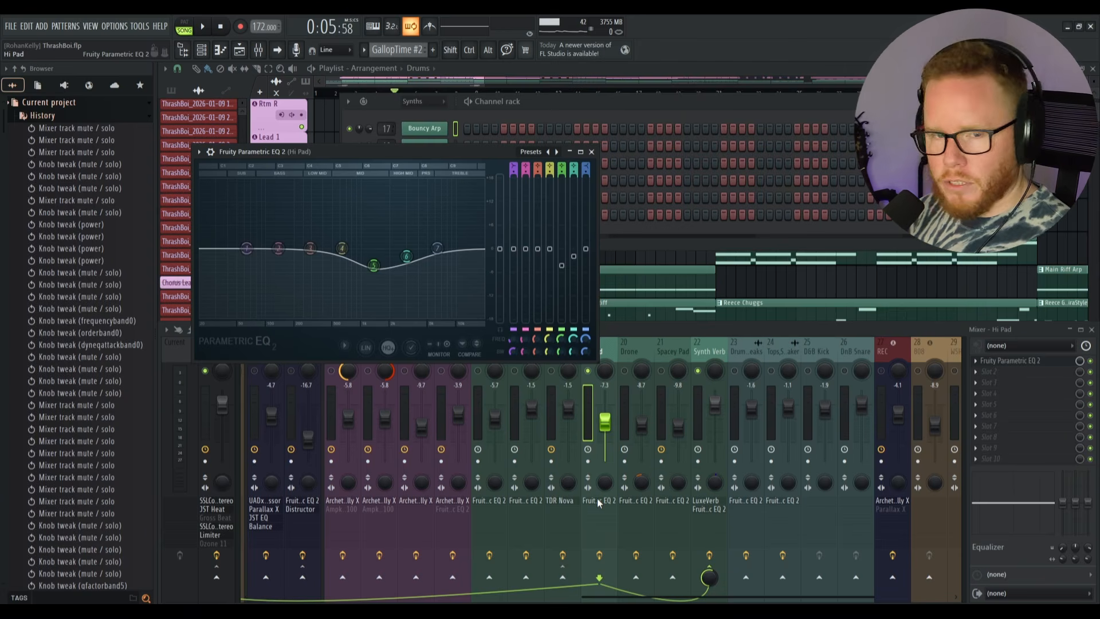
pyautogui.press('space')
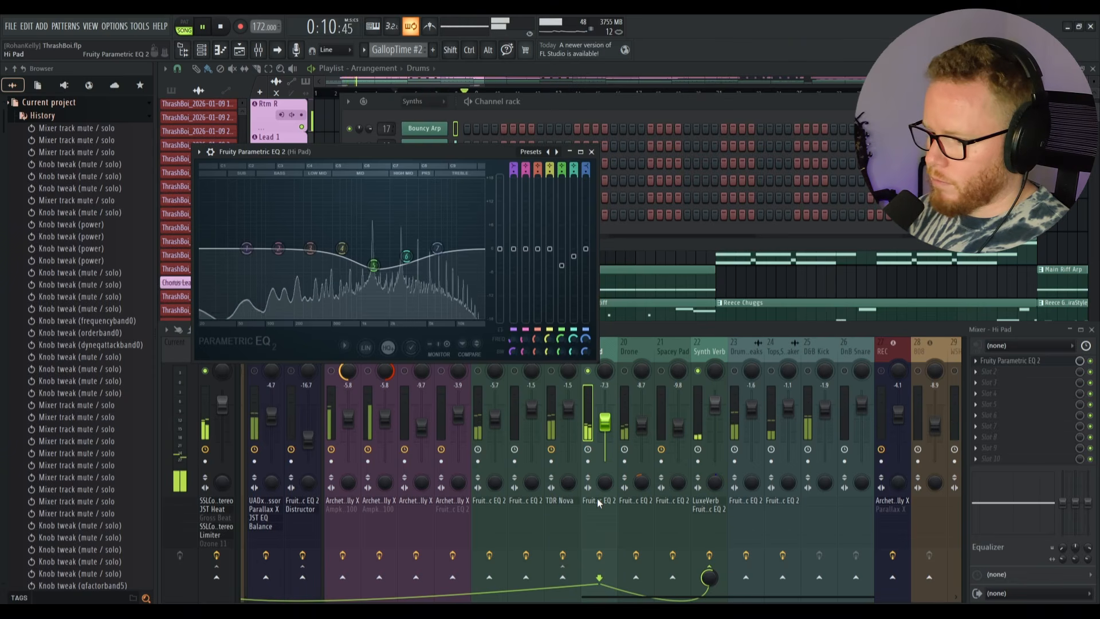
pyautogui.press('space')
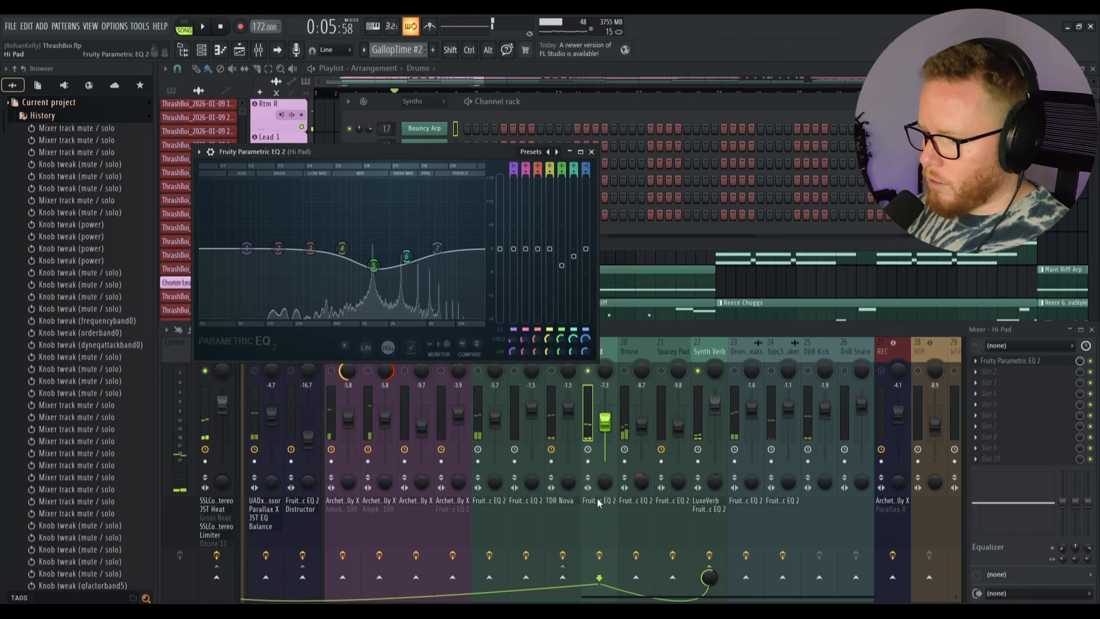
# Step: Examine Hi Pad's GMS synth settings and its clips in the playlist, and close the synth and EQ windows
pyautogui.click(584, 104)
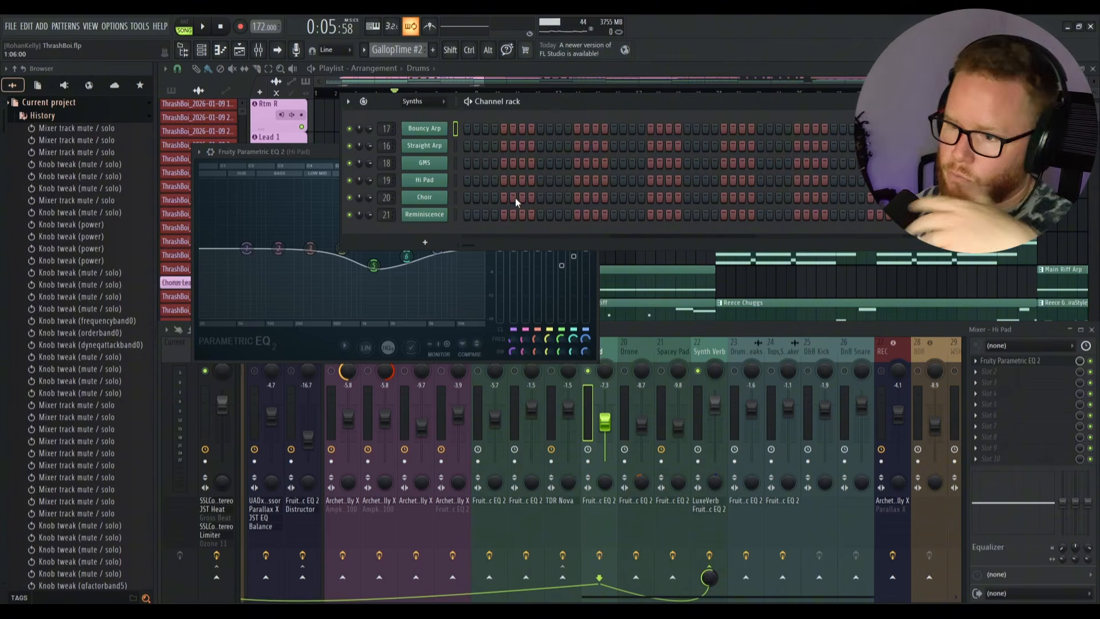
pyautogui.click(427, 180)
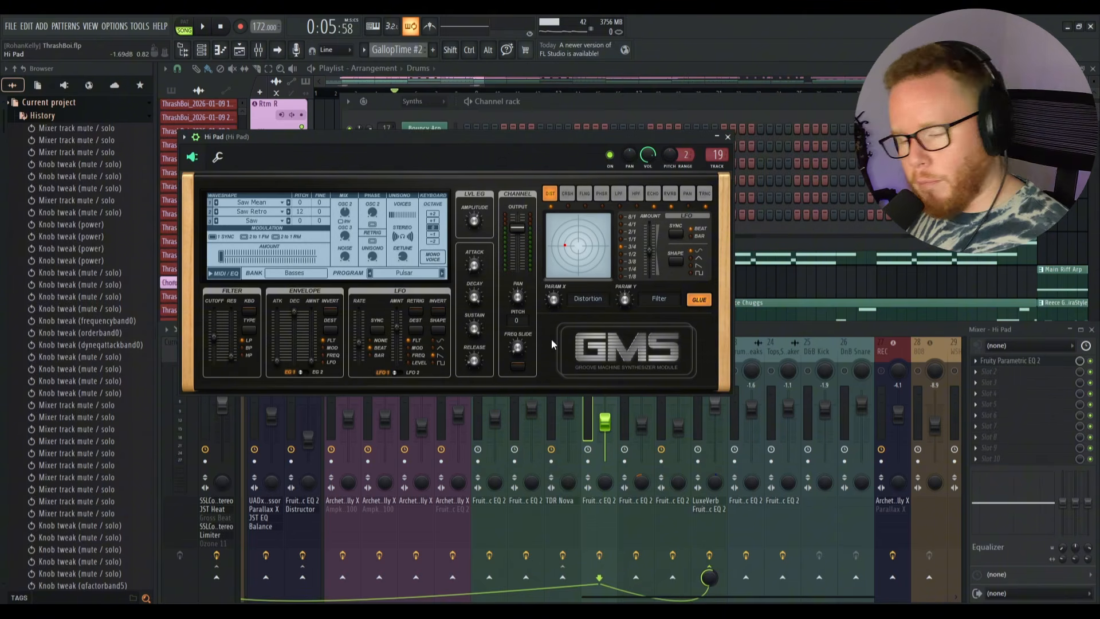
pyautogui.click(728, 137)
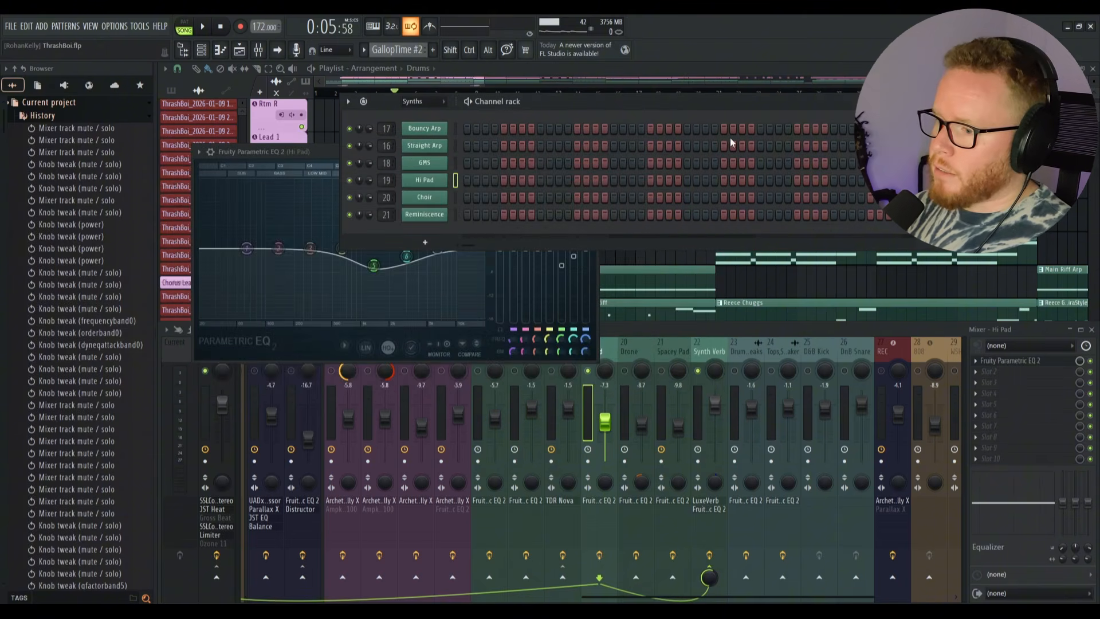
pyautogui.click(715, 69)
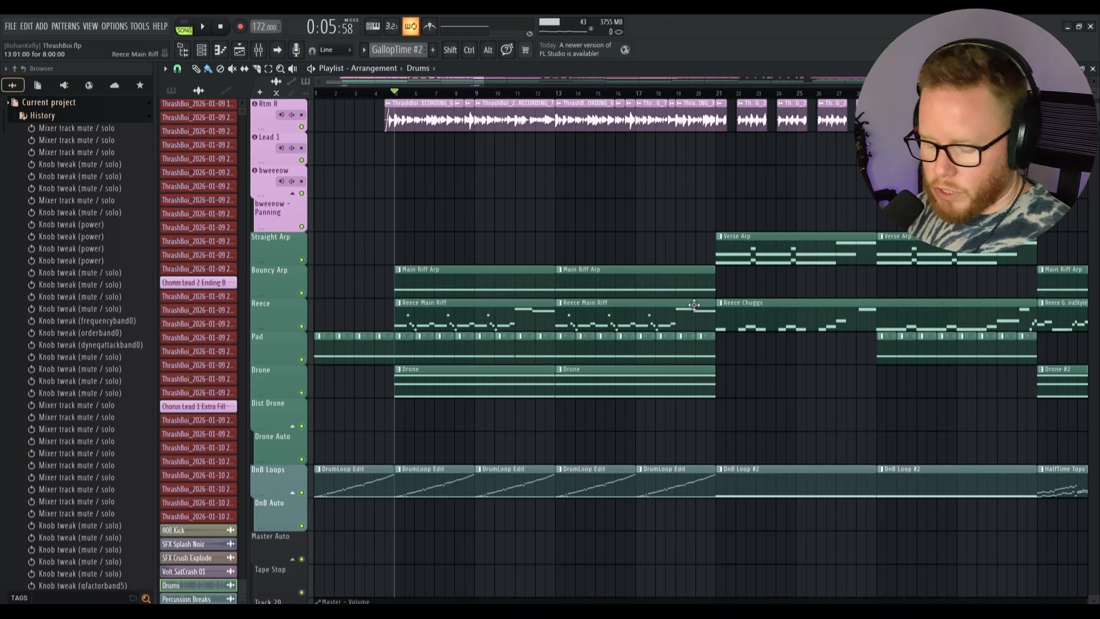
pyautogui.press('Tab')
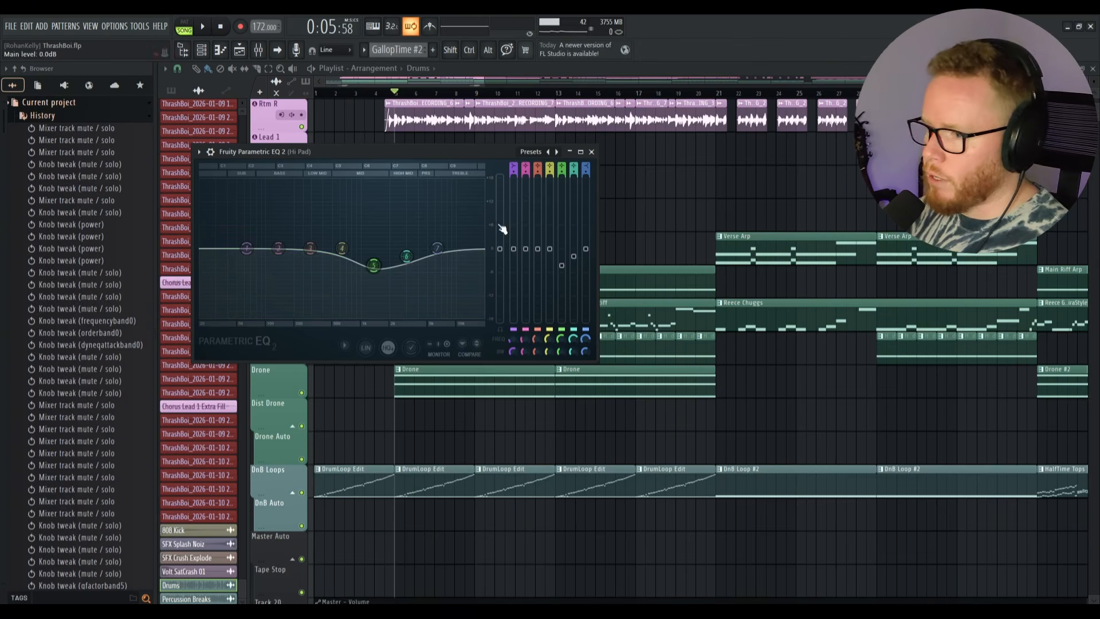
pyautogui.click(592, 152)
# Step: Solo the Drone track with the Synth Verb in place of Hi Pad, view its playlist clips, and play it from bar 5
pyautogui.press('F9')
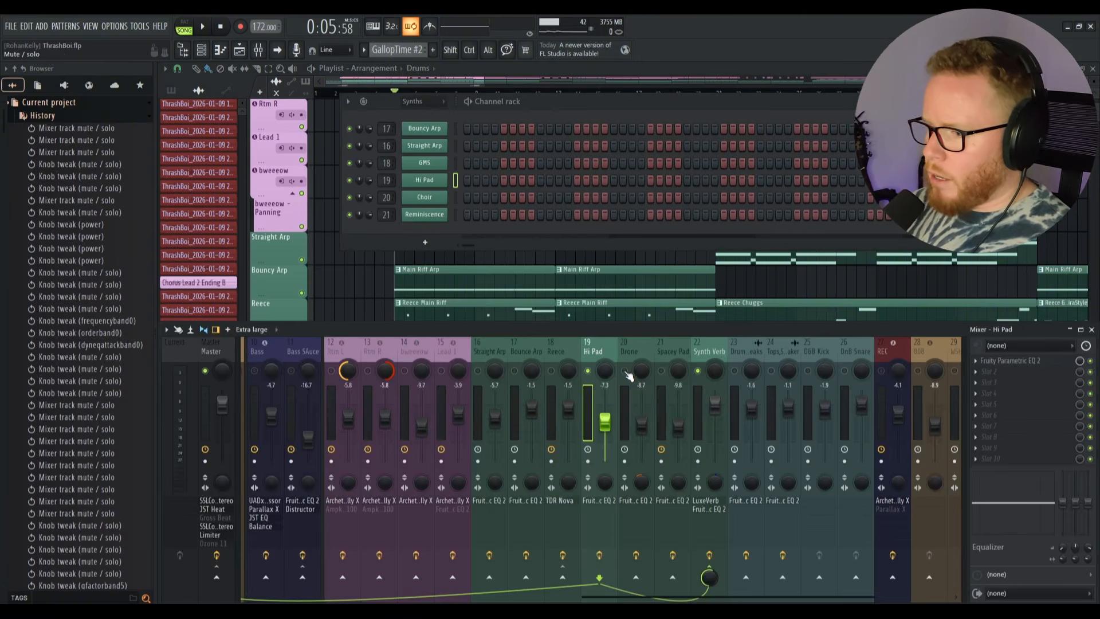
pyautogui.click(625, 371)
pyautogui.click(588, 370)
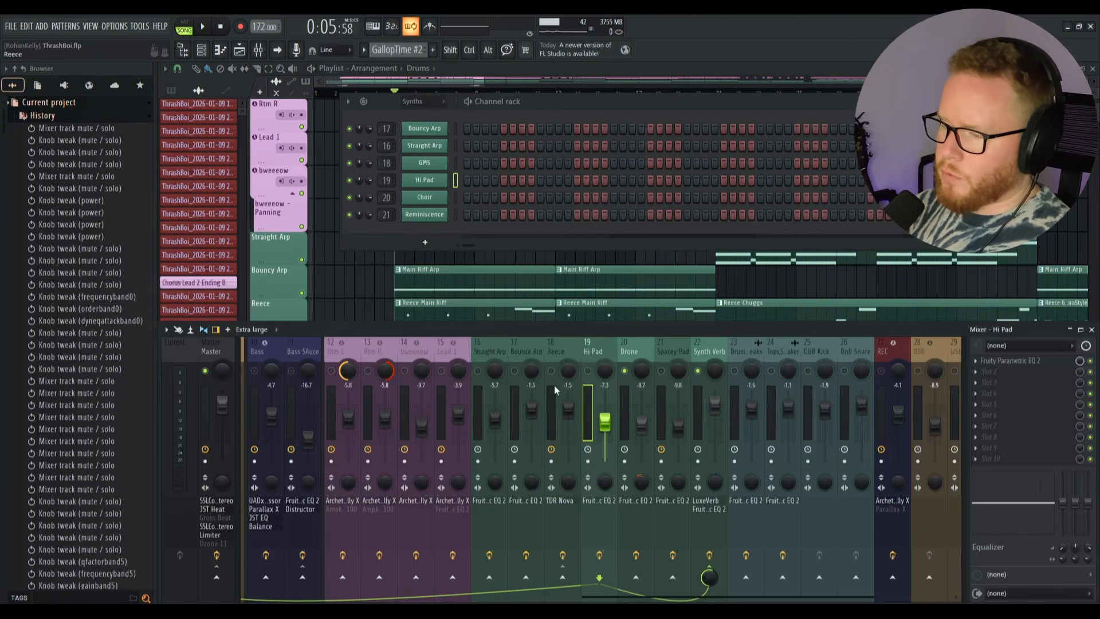
pyautogui.press('F12')
pyautogui.scroll(2, 392, 312)
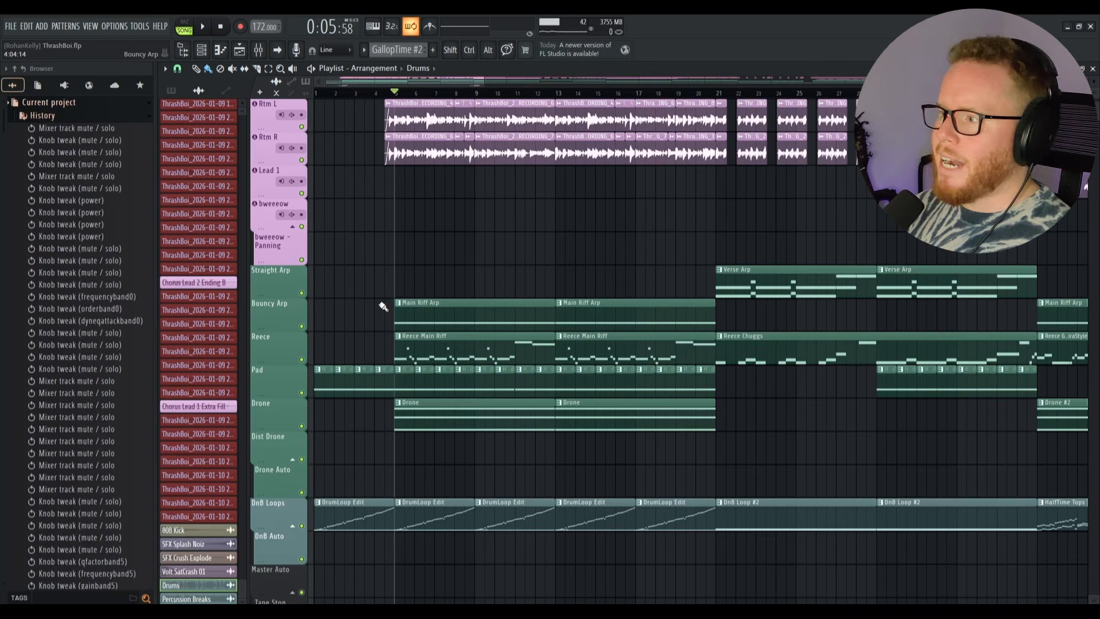
pyautogui.press('F6')
pyautogui.press('F9')
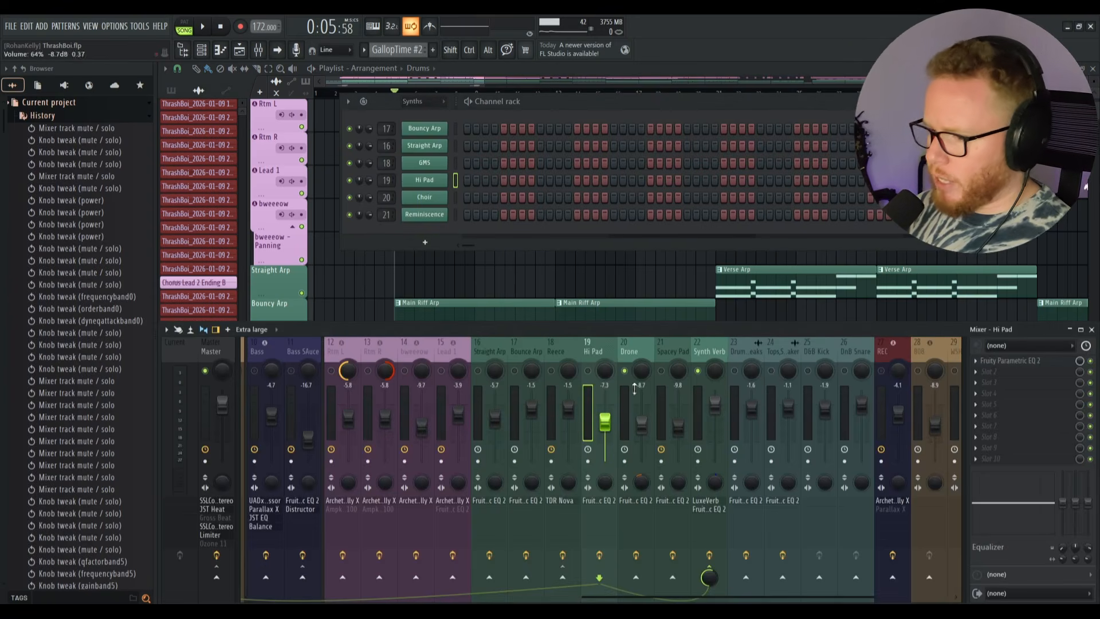
pyautogui.press('space')
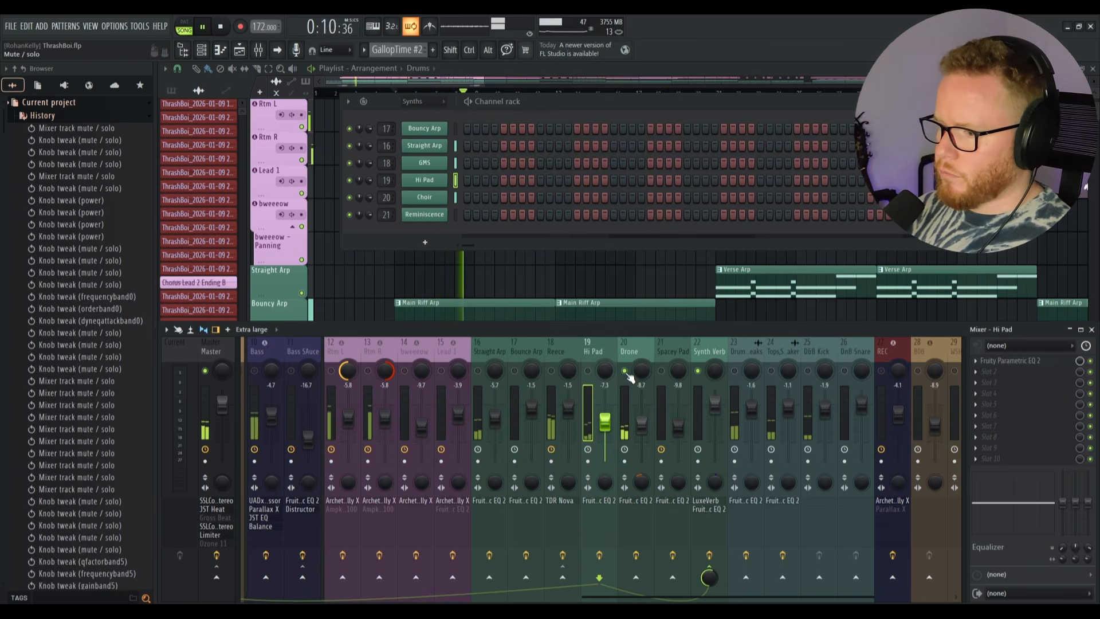
pyautogui.press('space')
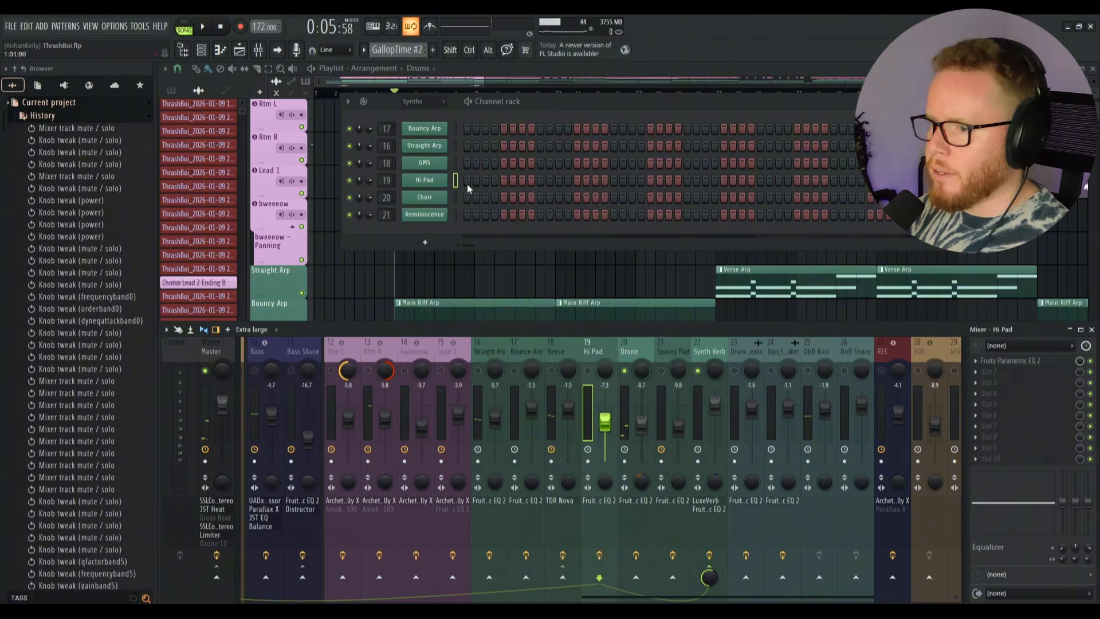
# Step: Examine the FX page of the Choir synth and the Drone track's Fruity Parametric EQ 2, closing each window
pyautogui.click(434, 198)
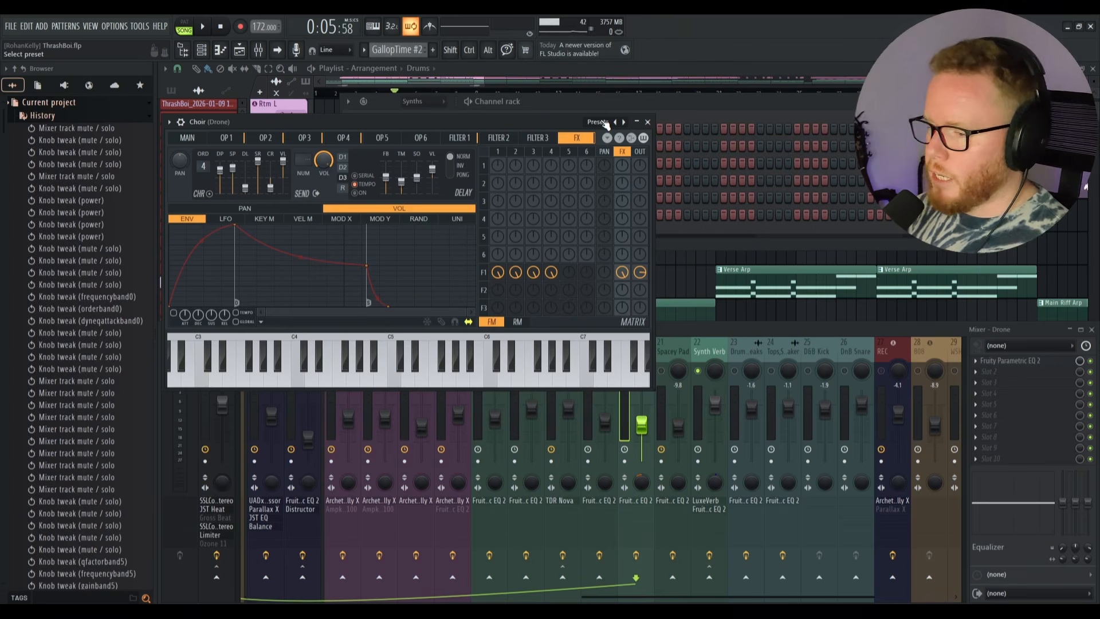
pyautogui.click(647, 122)
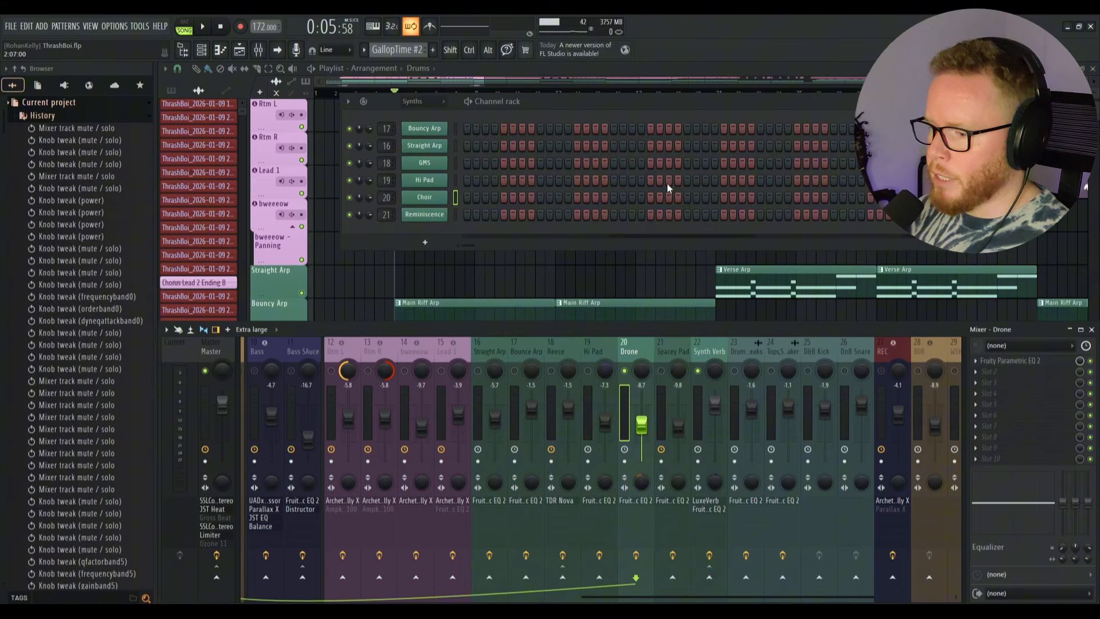
pyautogui.click(631, 504)
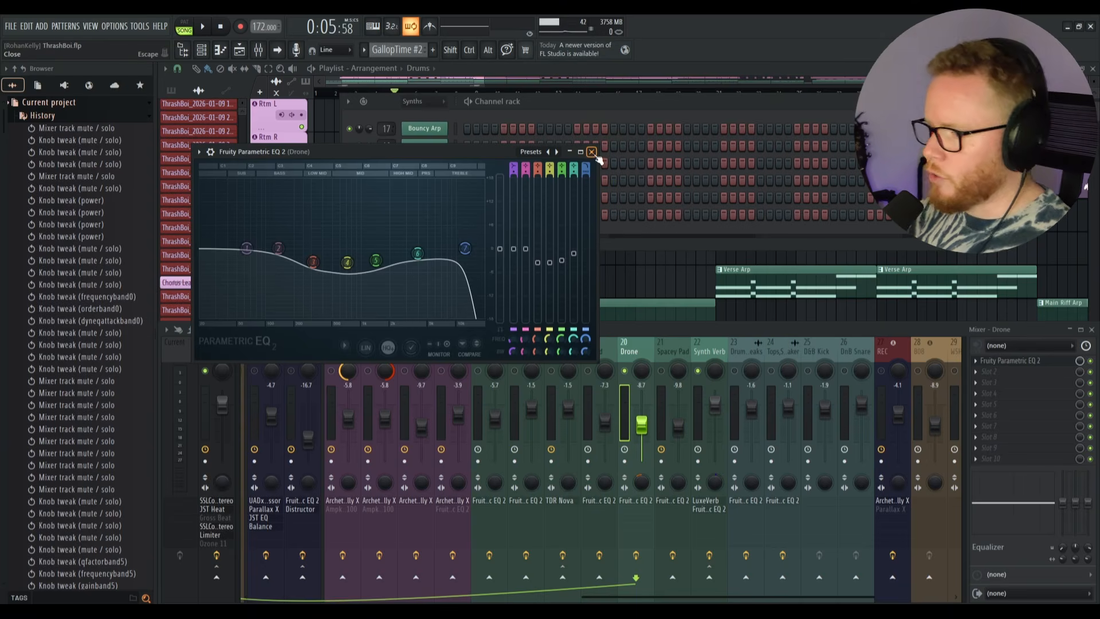
pyautogui.click(591, 151)
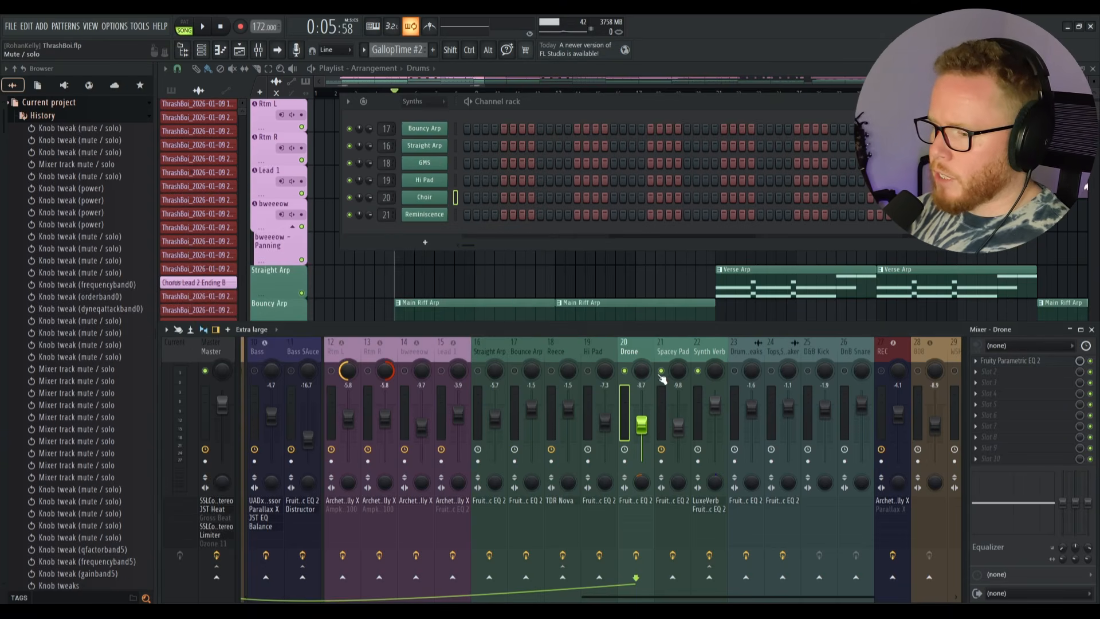
# Step: Set the playback position to the chorus at bar 139, where the Descending Chorus and Spacey Pad panning clips begin
pyautogui.click(829, 64)
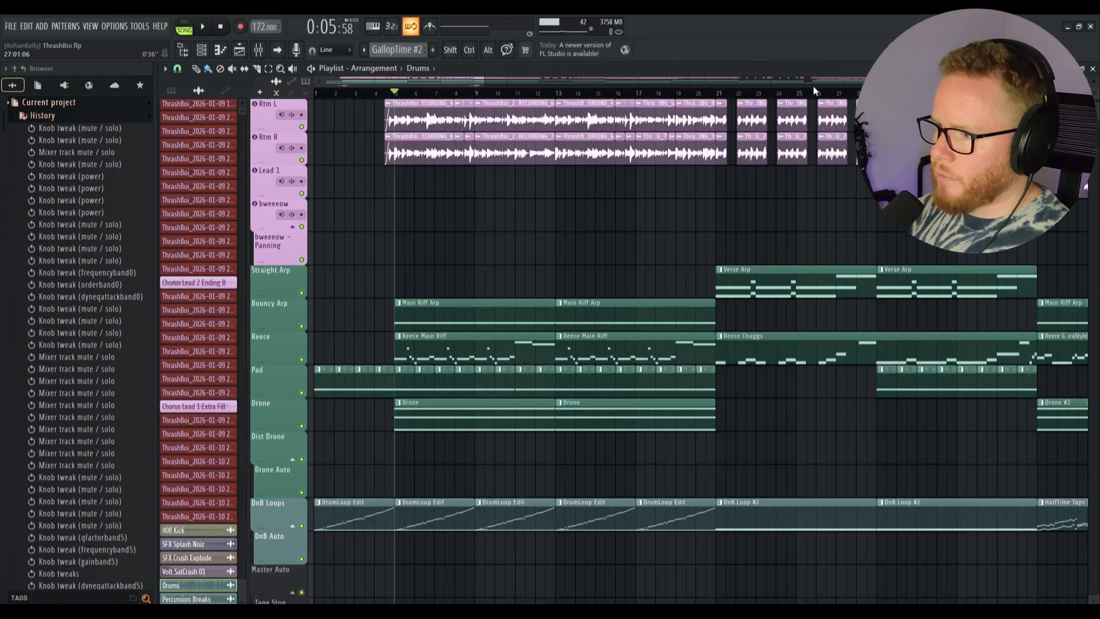
pyautogui.scroll(-3, 803, 83)
pyautogui.scroll(-5, 799, 82)
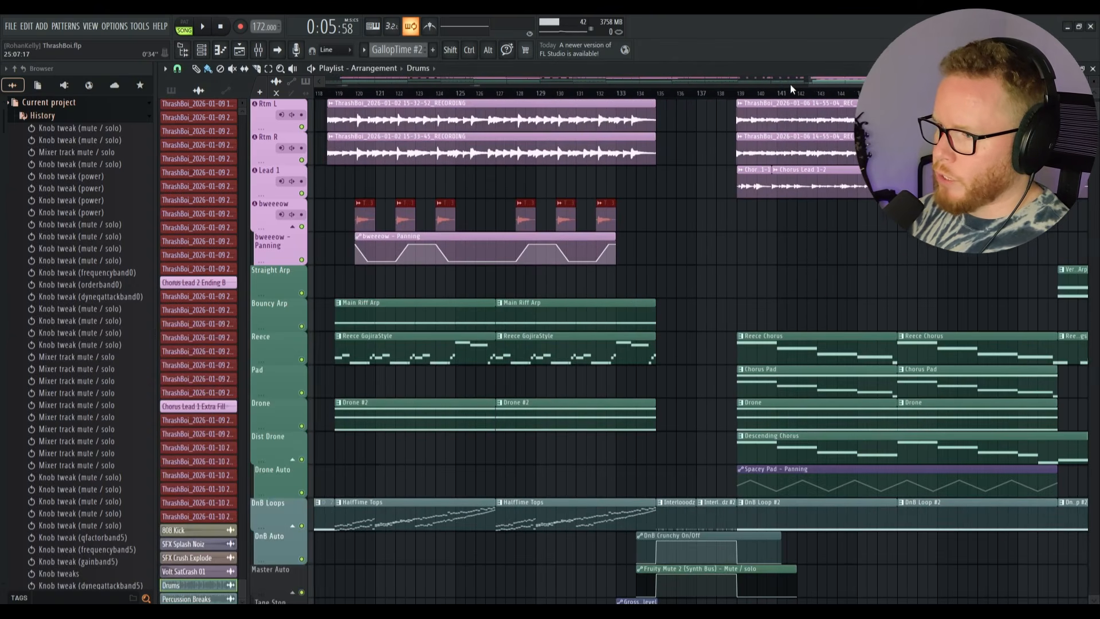
pyautogui.scroll(2, 784, 84)
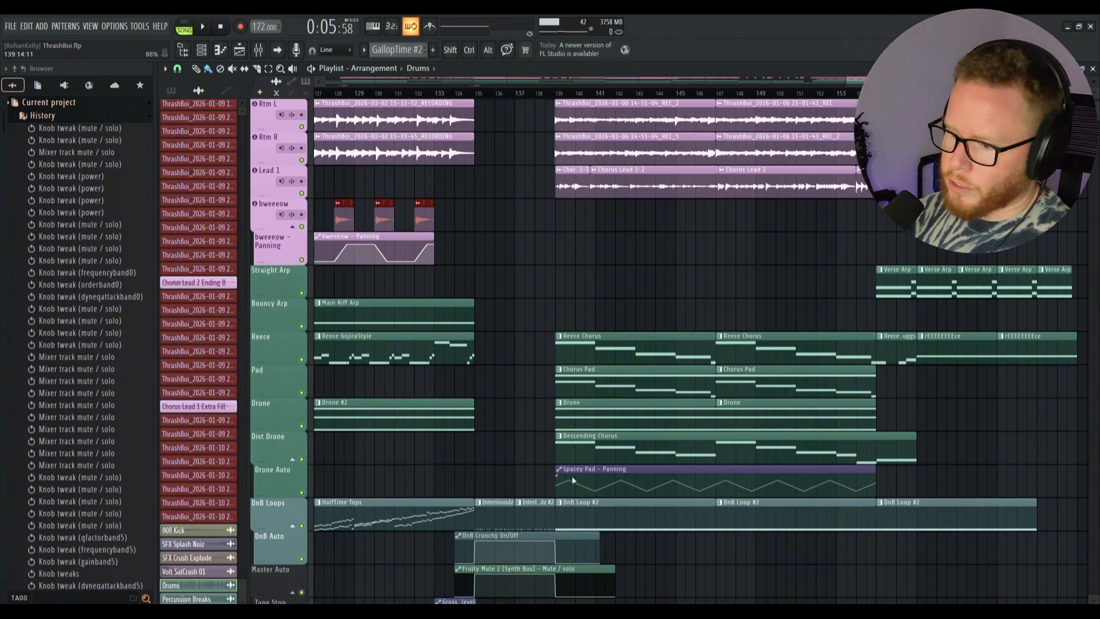
pyautogui.click(556, 93)
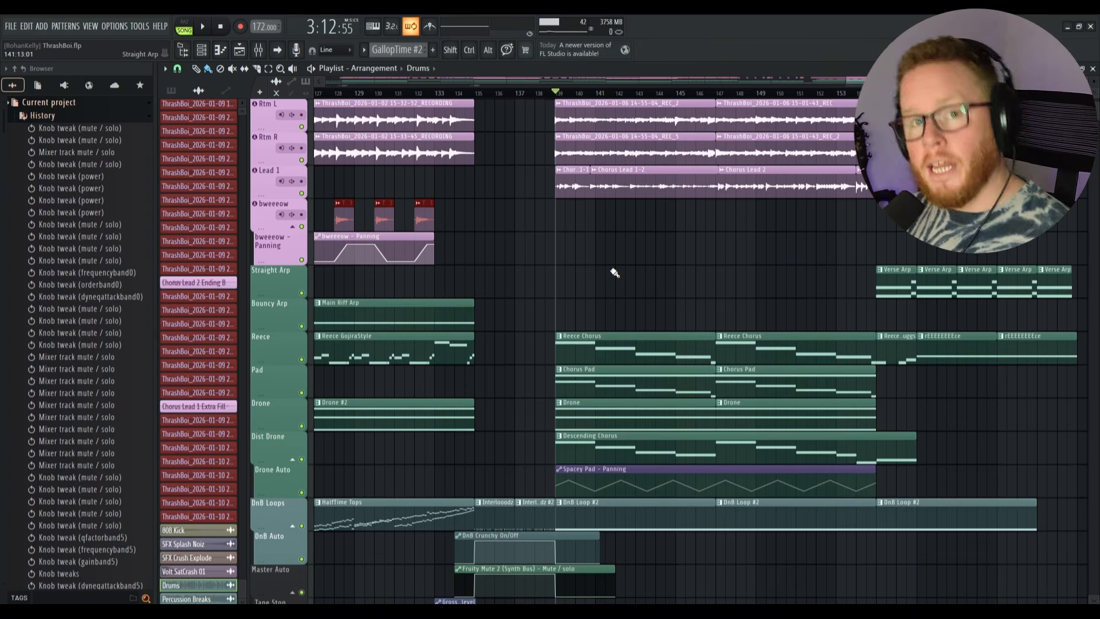
# Step: Solo the Spacey Pad track with the Synth Verb in place of Drone and play it from bar 139
pyautogui.press('F6')
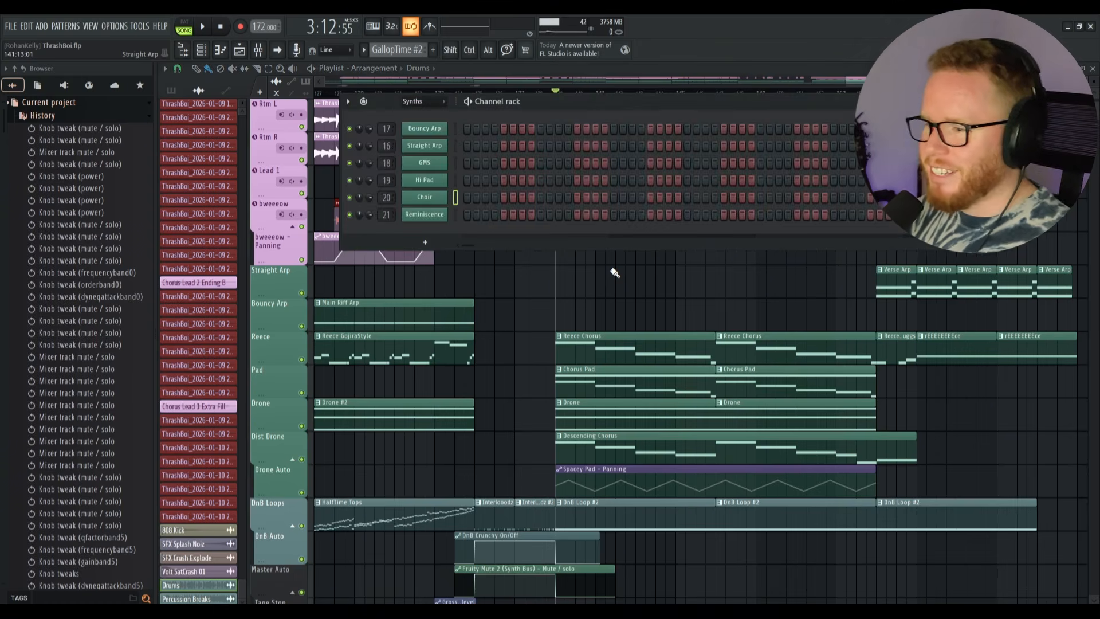
pyautogui.press('F9')
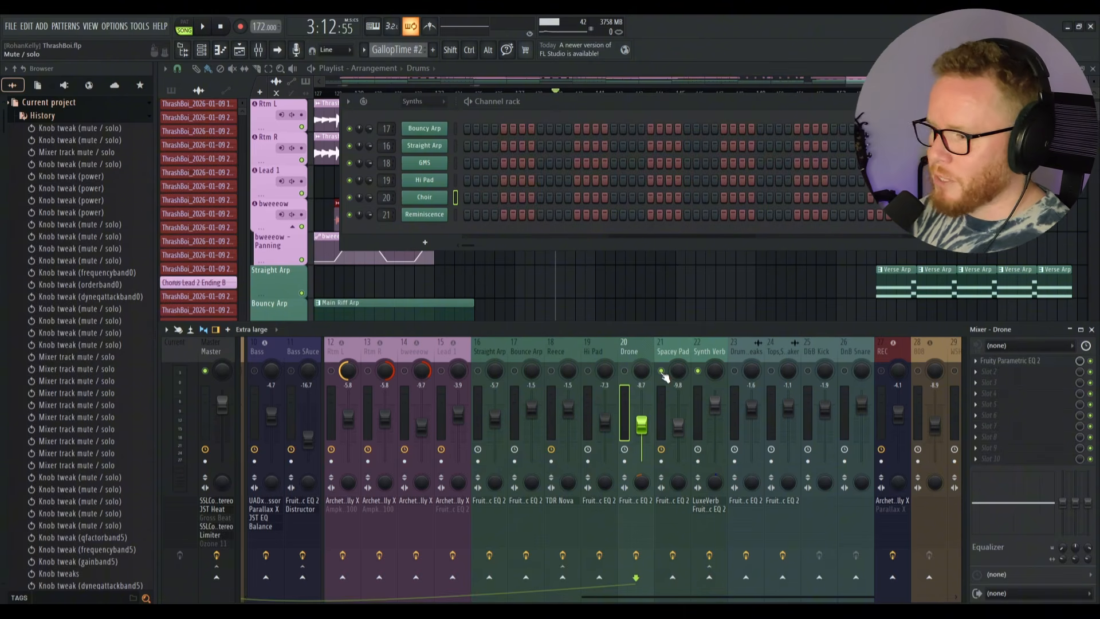
pyautogui.press('space')
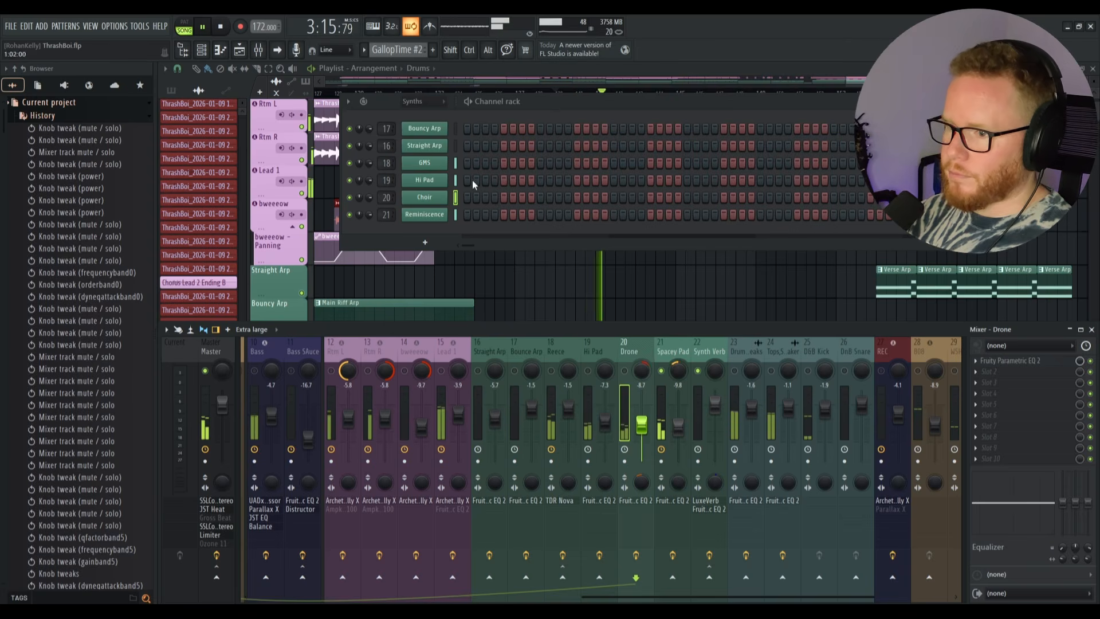
# Step: Examine Spacey Pad's Reminiscence synth and its wrapper settings, stop playback, and close the synth to view the playlist clips
pyautogui.click(424, 214)
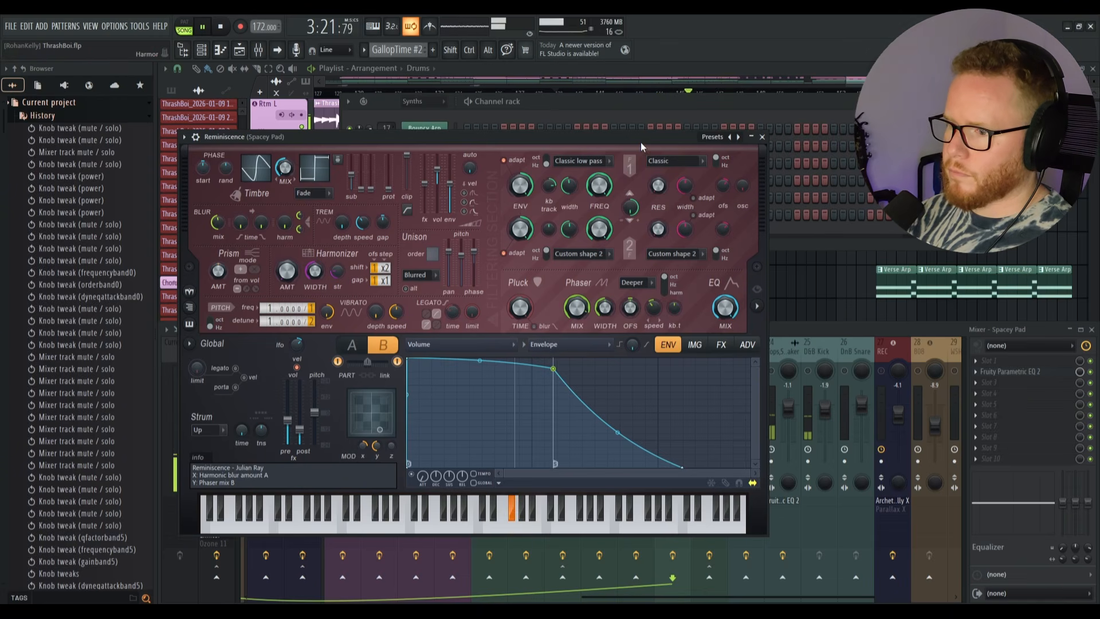
pyautogui.press('space')
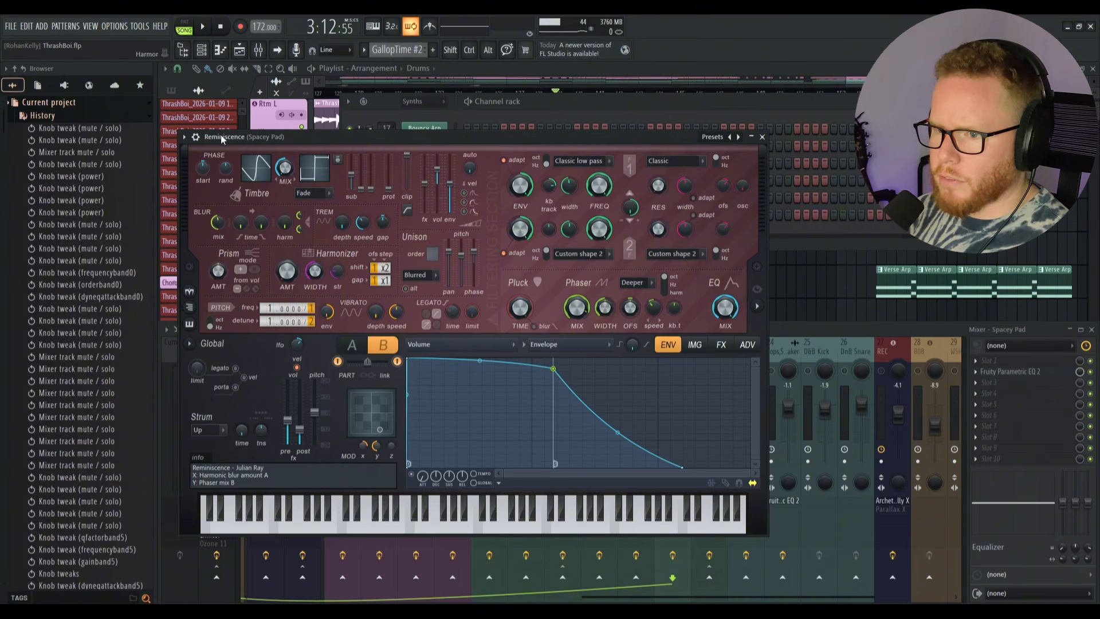
pyautogui.click(183, 137)
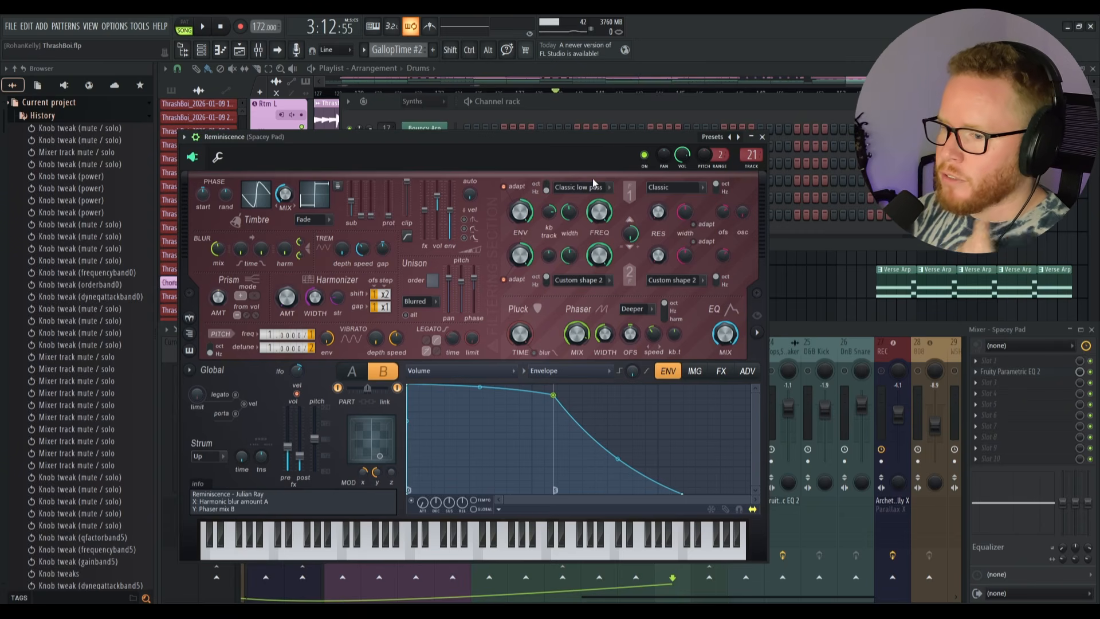
pyautogui.click(765, 138)
pyautogui.click(786, 68)
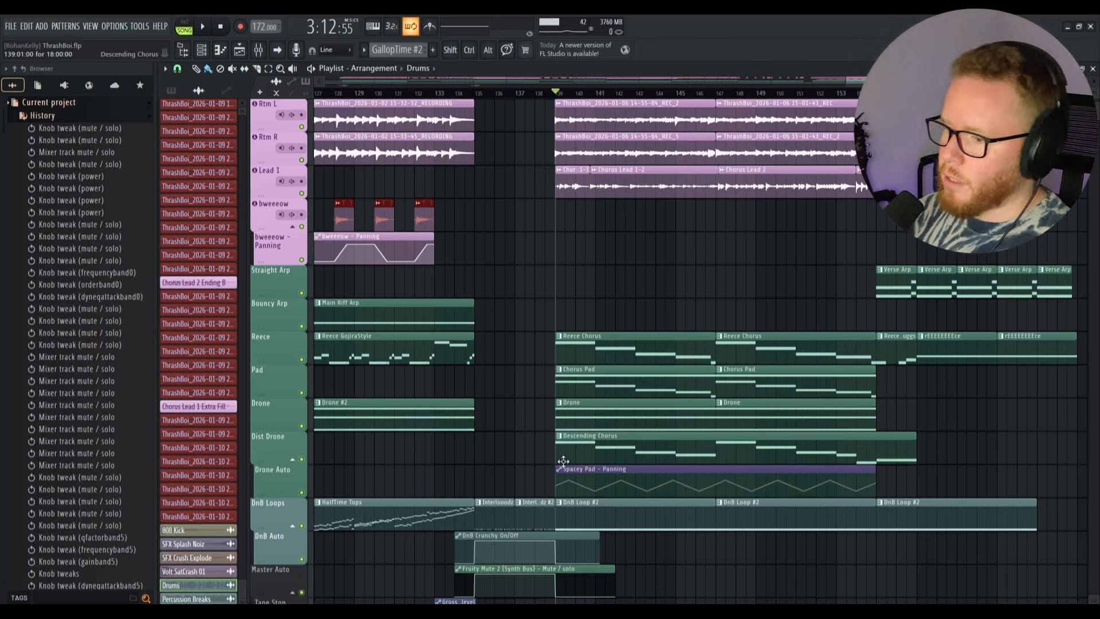
# Step: Add the Drone track to the soloed Spacey Pad and Synth Verb, and play them together from bar 139
pyautogui.press('F6')
pyautogui.press('F9')
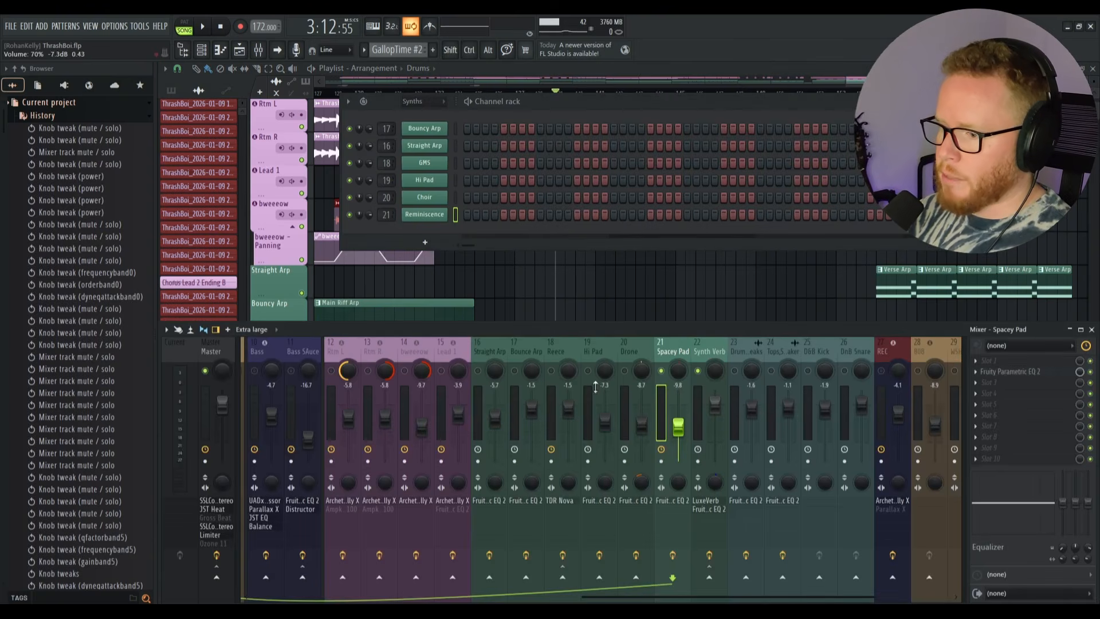
pyautogui.click(625, 371)
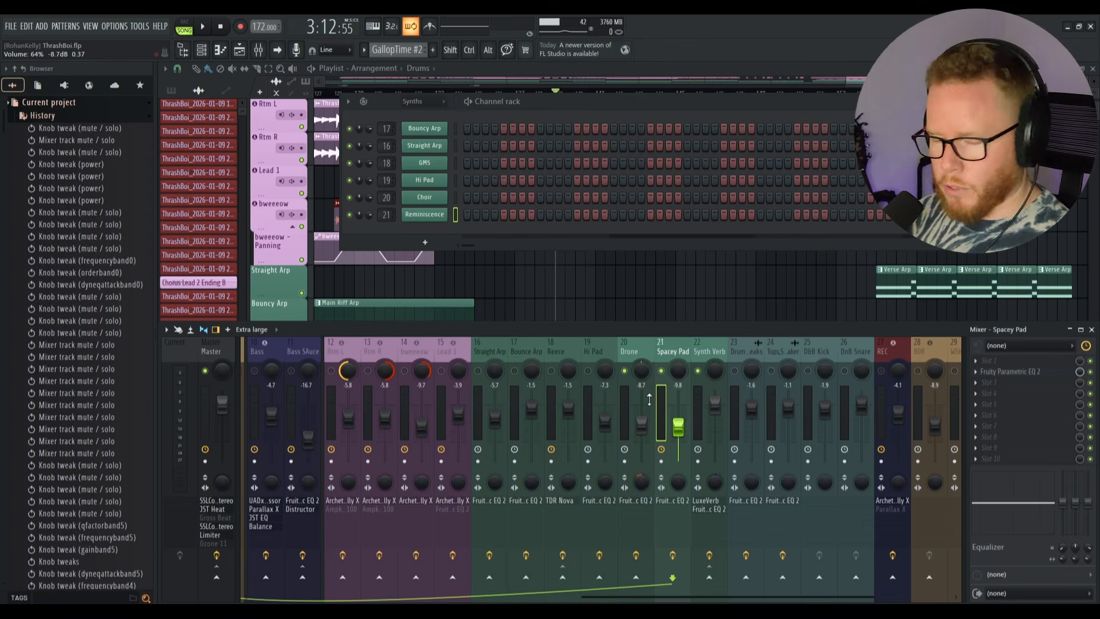
pyautogui.press('space')
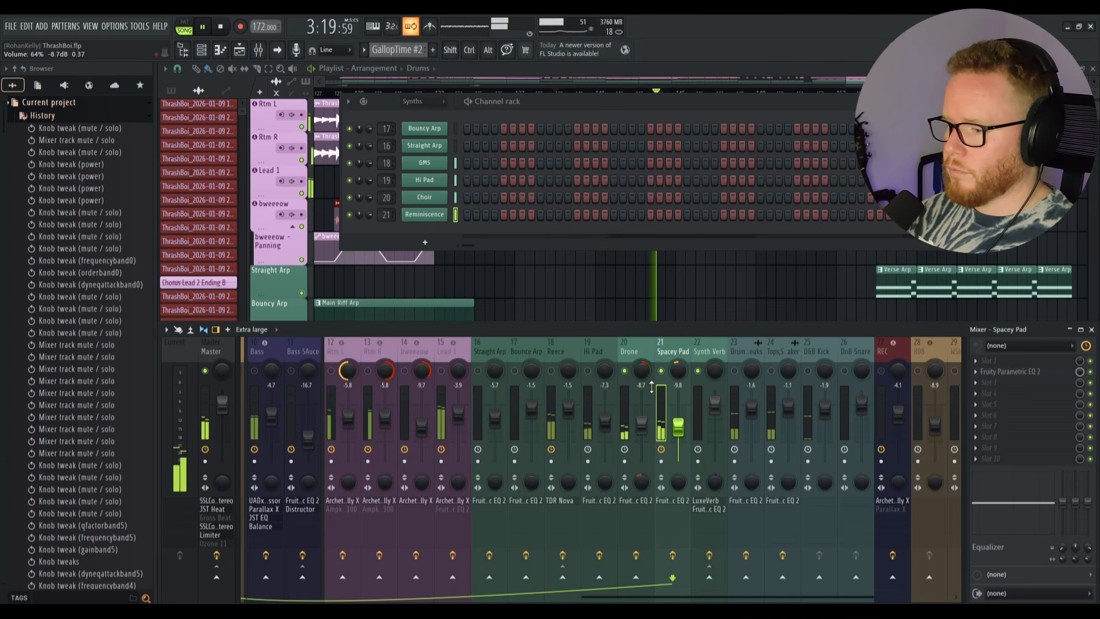
pyautogui.press('space')
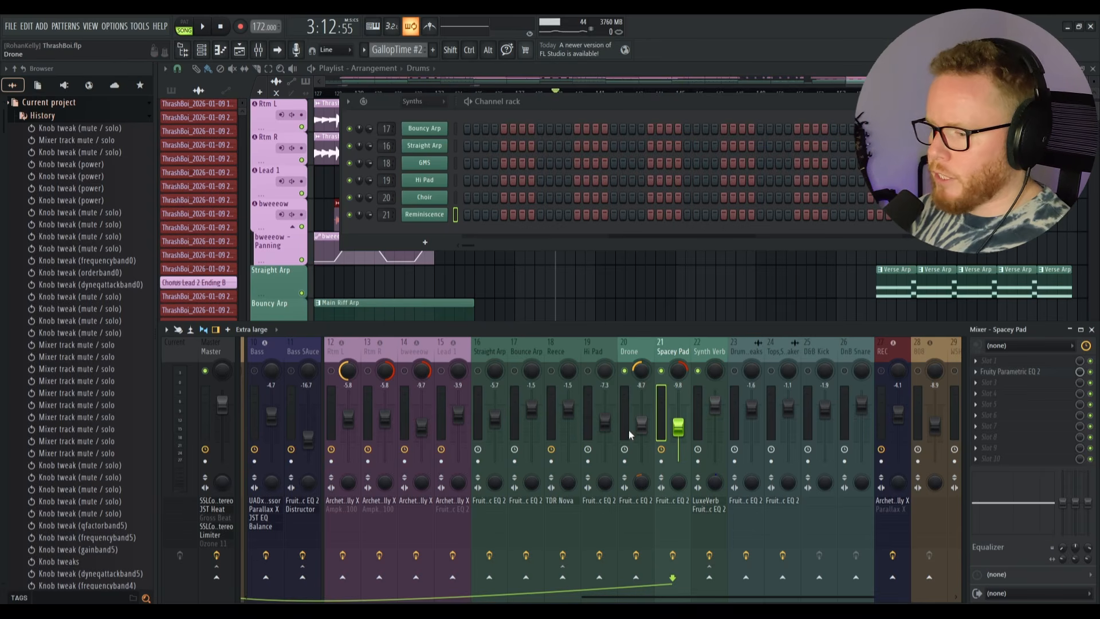
# Step: Unsolo the mixer tracks and inspect the routing of Drone and Hi Pad, including Hi Pad's send to Synth Verb
pyautogui.click(625, 412)
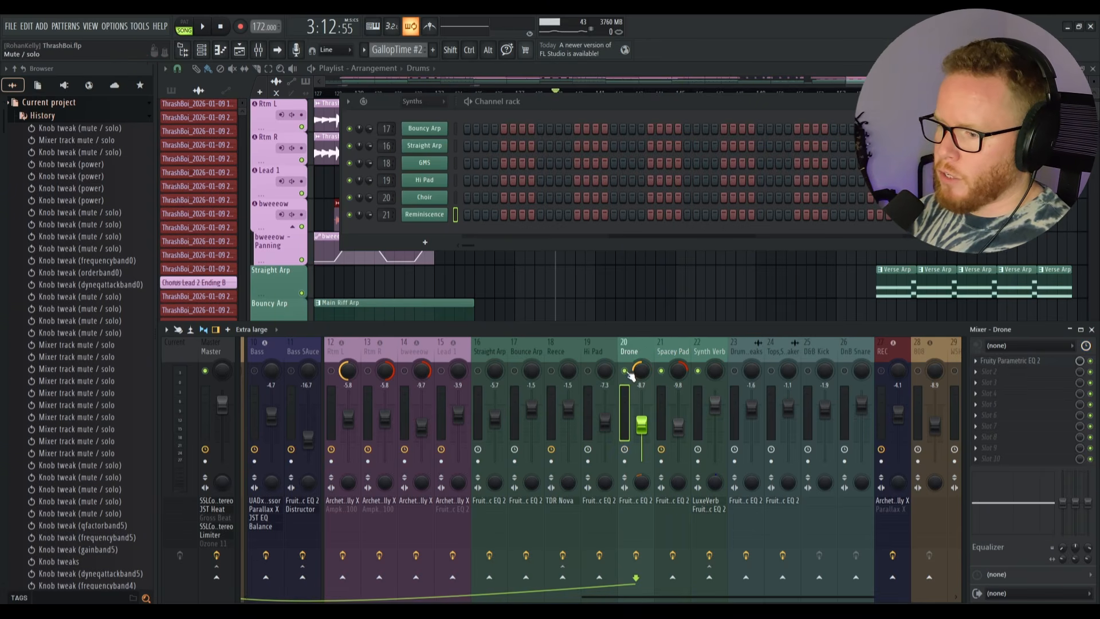
pyautogui.click(593, 401)
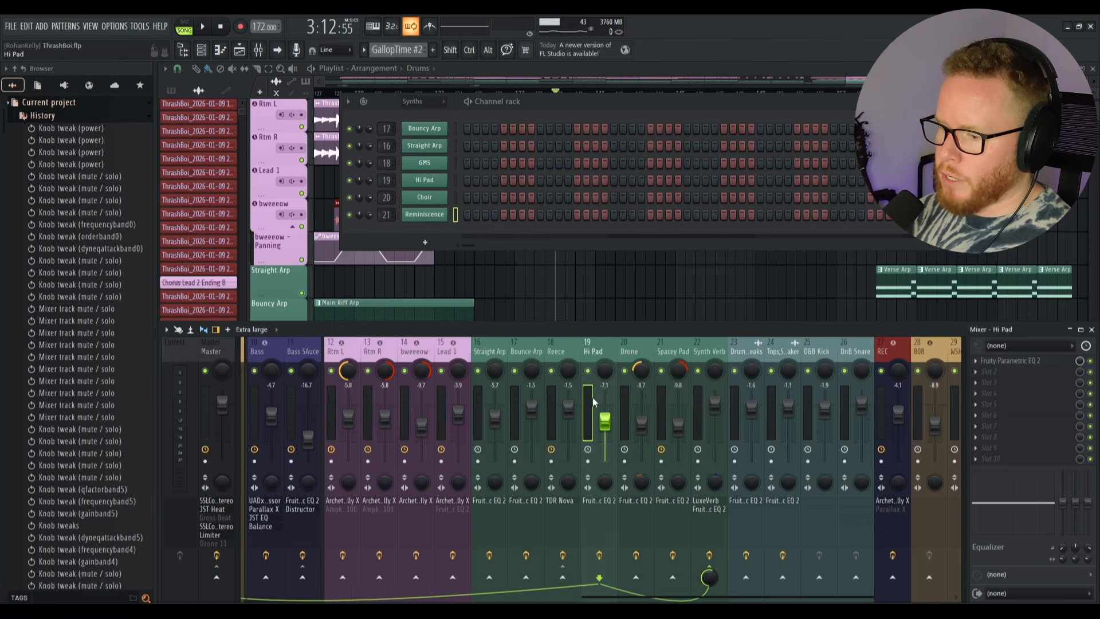
pyautogui.press('ctrl')
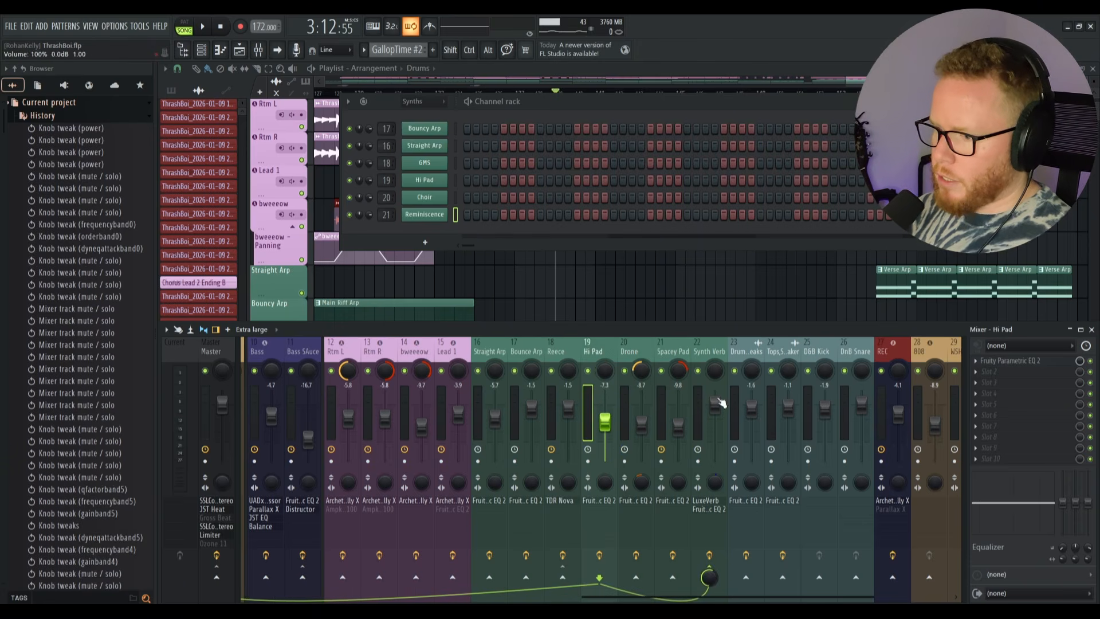
# Step: Examine the LuxeVerb reverb settings on the Synth Verb track, and bring the mixer back in front
pyautogui.click(707, 500)
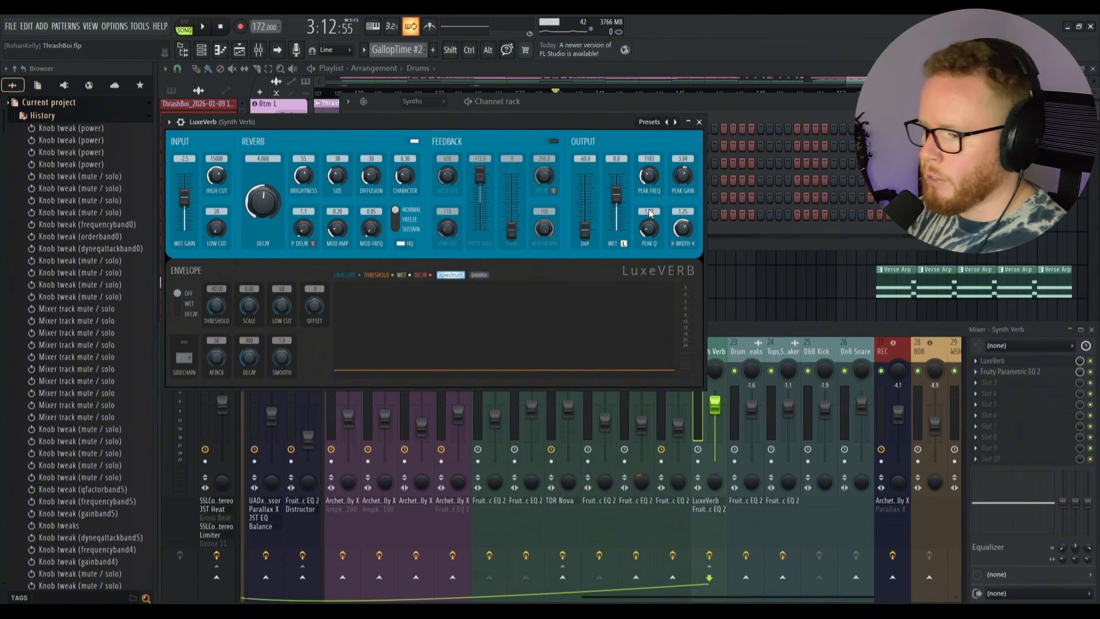
pyautogui.click(737, 330)
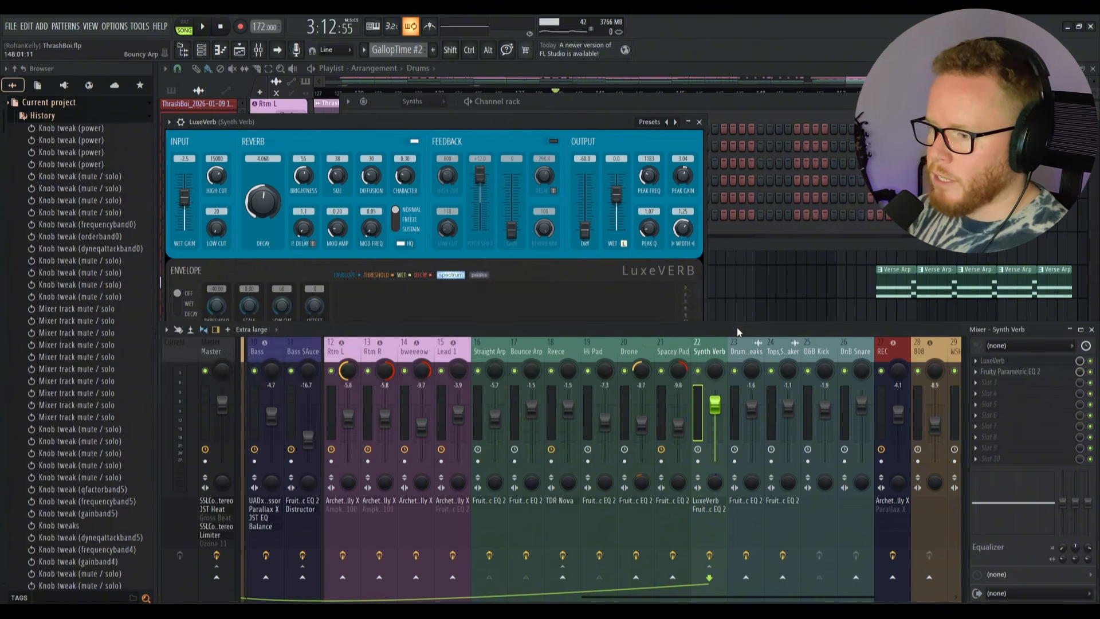
# Step: Solo all synth tracks together: Straight Arp, Bounce Arp, Reece, Hi Pad, Drone and Spacey Pad, with the Synth Verb and Synth Bus
pyautogui.rightClick(478, 371)
pyautogui.scroll(6, 489, 517)
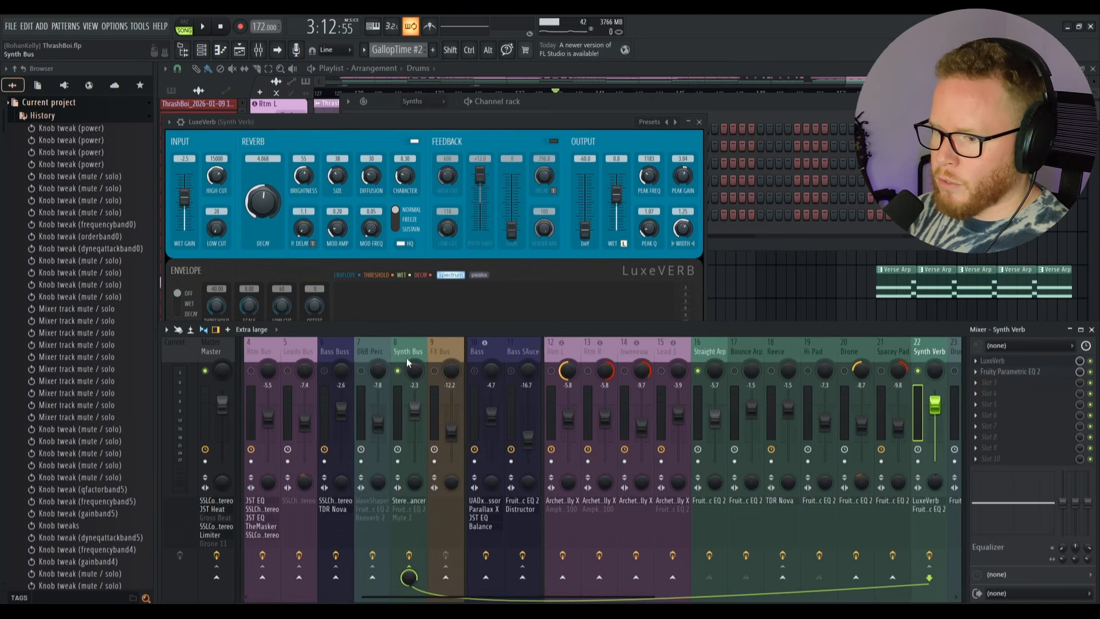
pyautogui.click(734, 370)
pyautogui.click(771, 371)
pyautogui.click(808, 371)
pyautogui.click(845, 370)
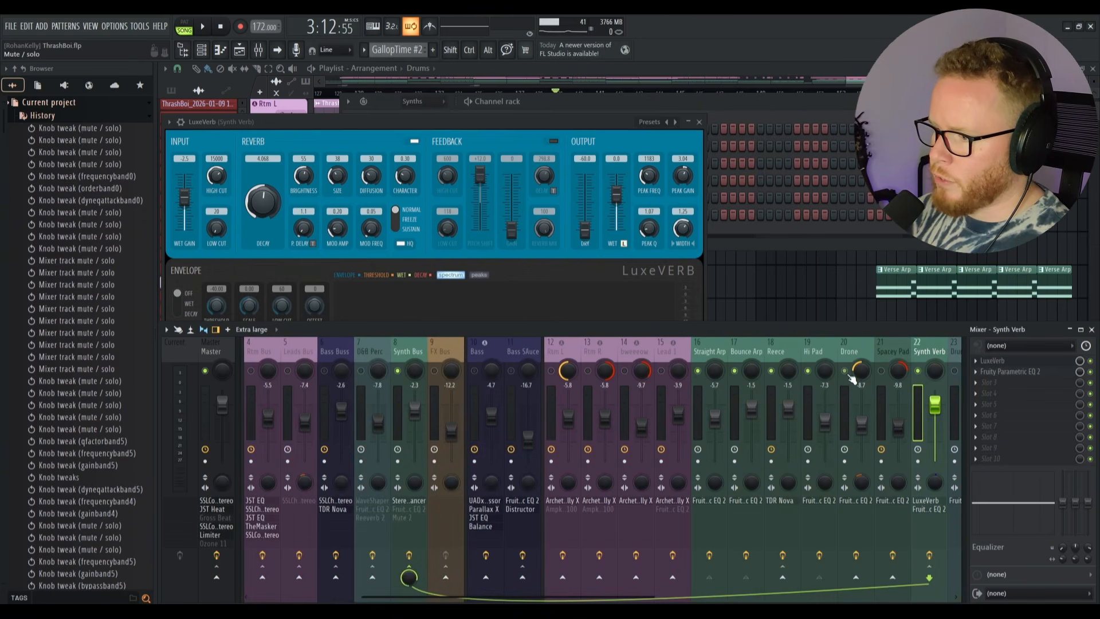
pyautogui.click(885, 375)
pyautogui.scroll(-3, 792, 534)
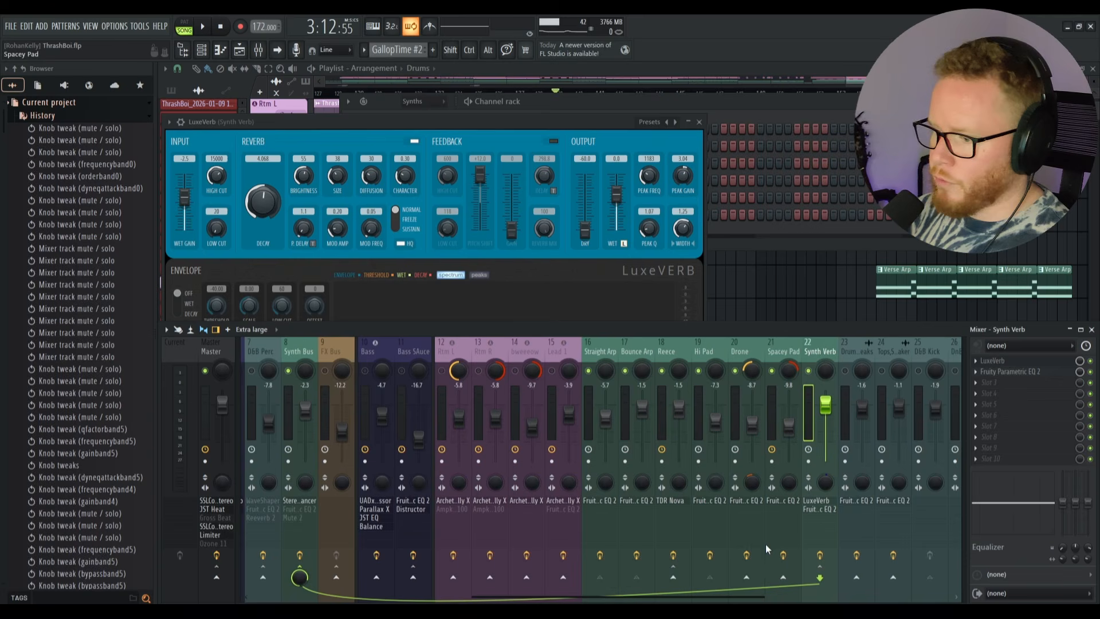
# Step: Examine the Fruity Parametric EQ 2 curve on the Synth Verb track and close its window
pyautogui.click(813, 511)
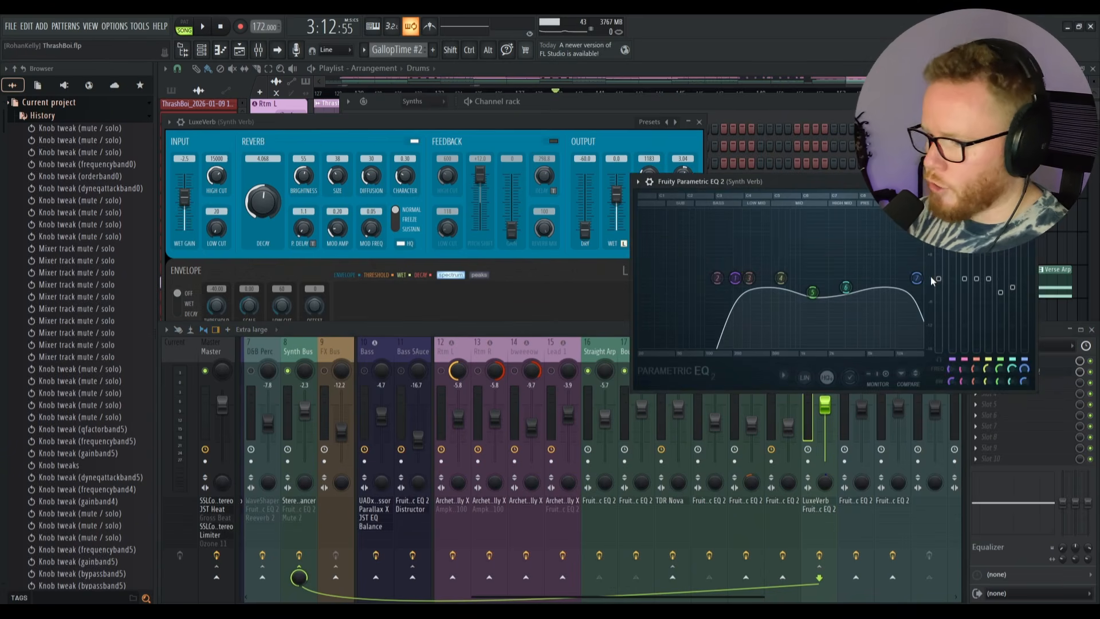
pyautogui.click(817, 509)
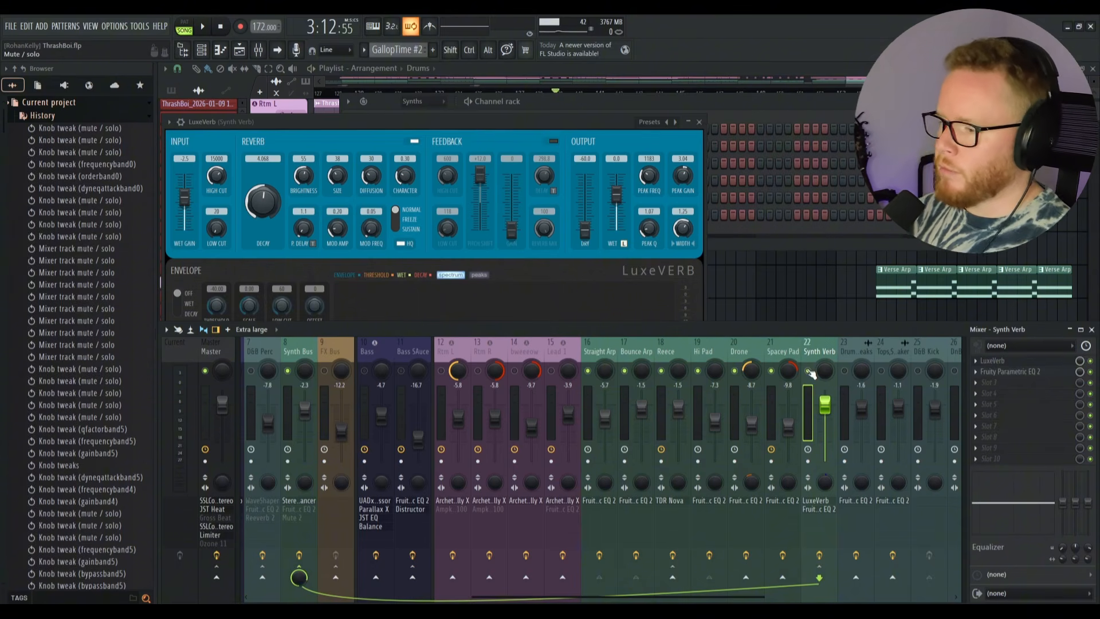
# Step: Play the soloed synths from bar 139, muting and unmuting the Synth Verb to compare them dry and wet
pyautogui.press('space')
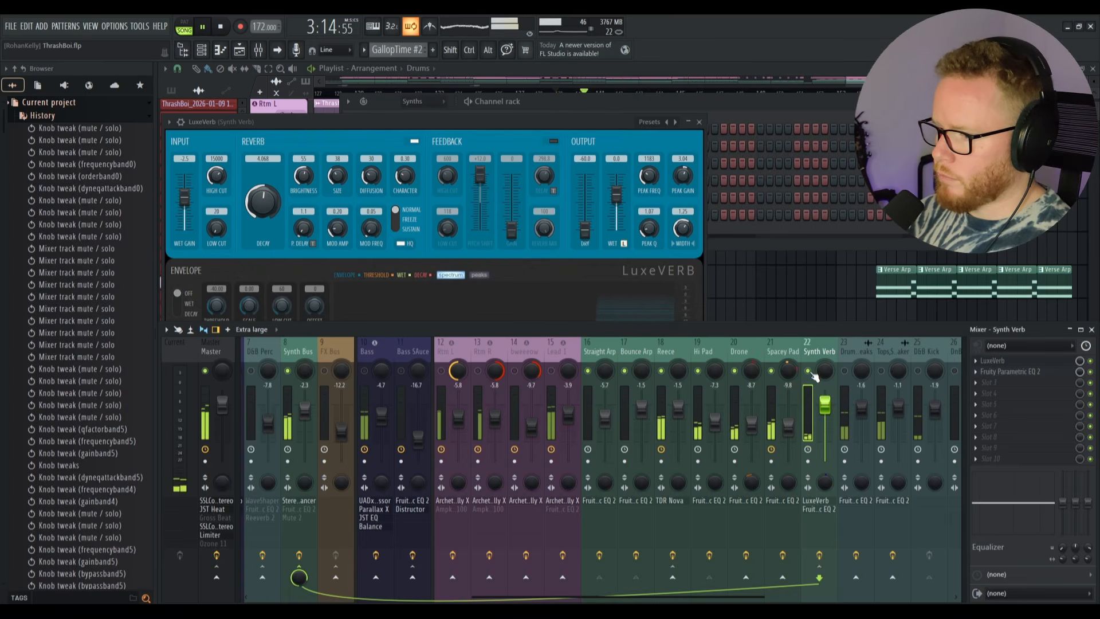
pyautogui.click(809, 371)
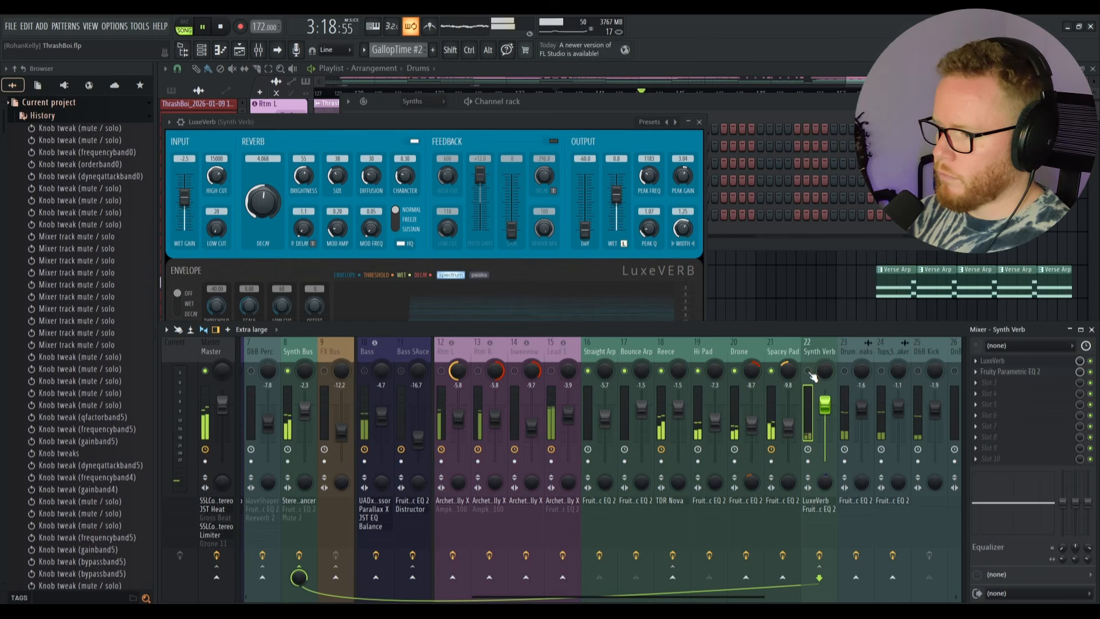
pyautogui.click(809, 372)
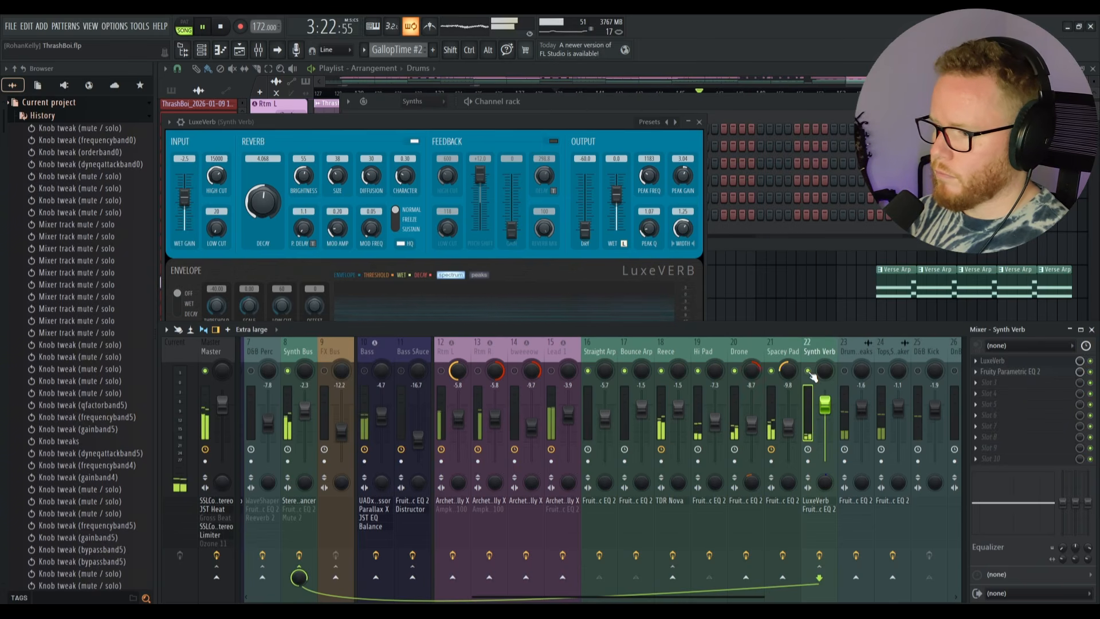
pyautogui.press('space')
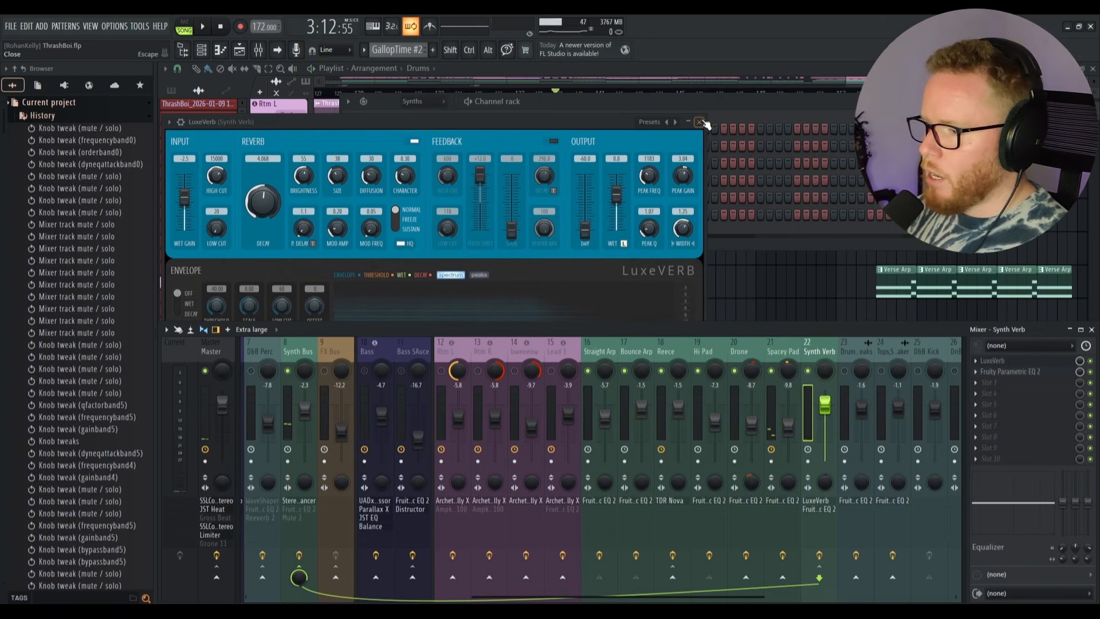
# Step: Unsolo the synths and play the full mix from bar 139, toggling the Synth Verb's mute to compare with and without reverb
pyautogui.rightClick(808, 371)
pyautogui.rightClick(808, 370)
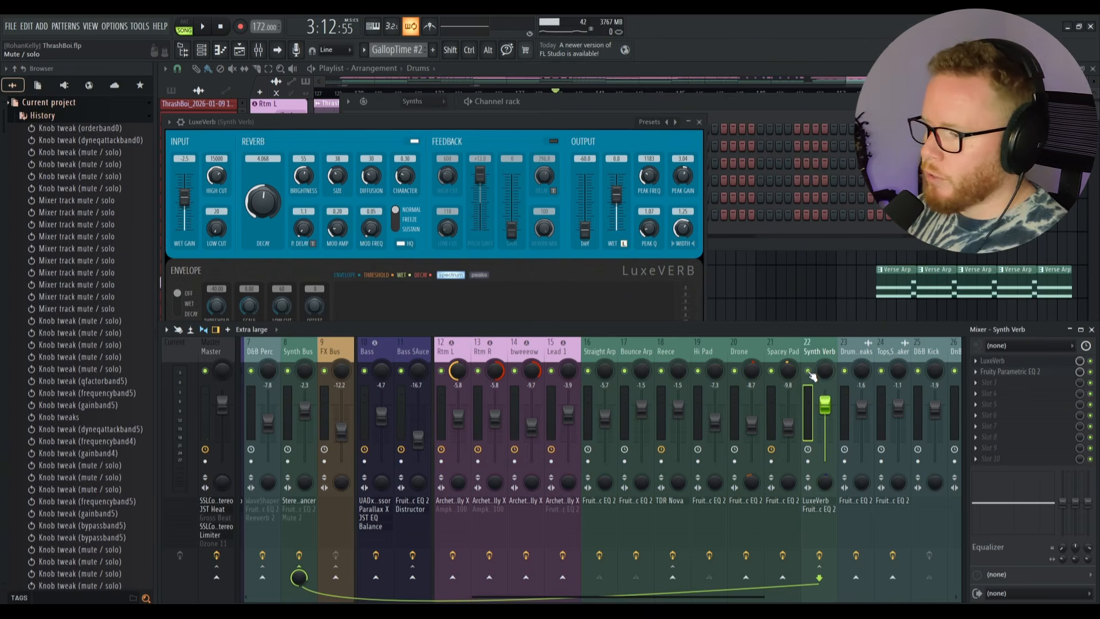
pyautogui.press('space')
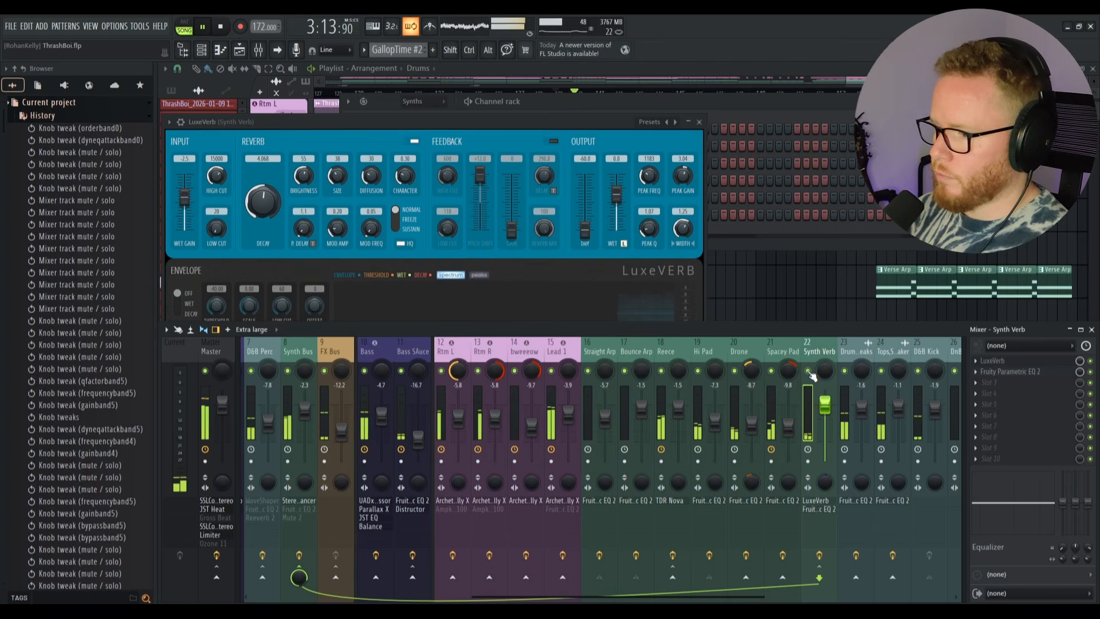
pyautogui.click(810, 372)
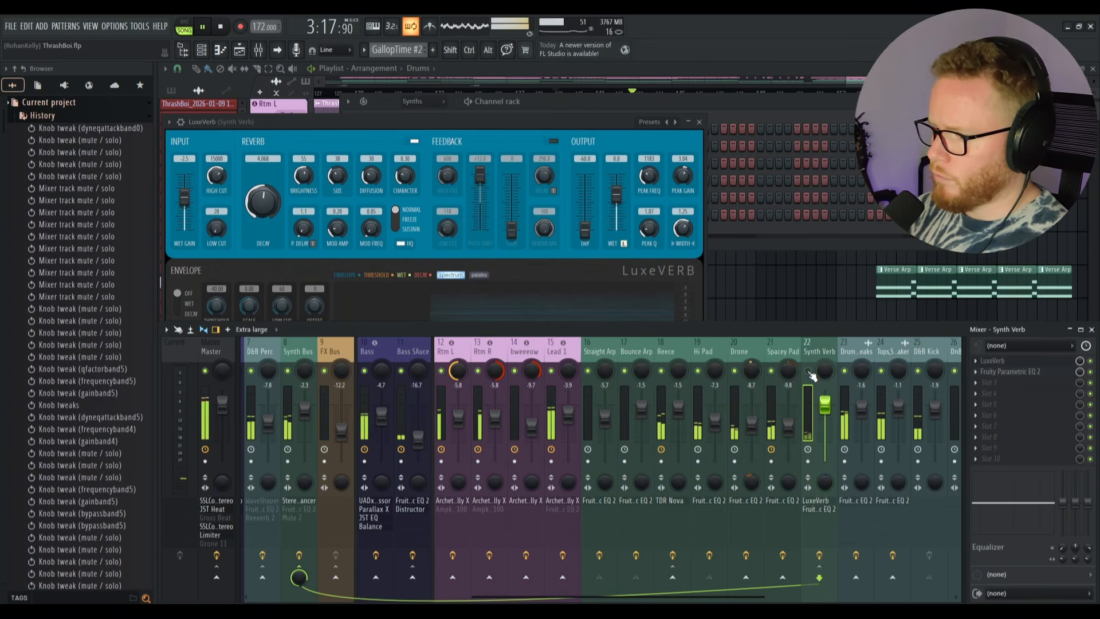
pyautogui.click(809, 372)
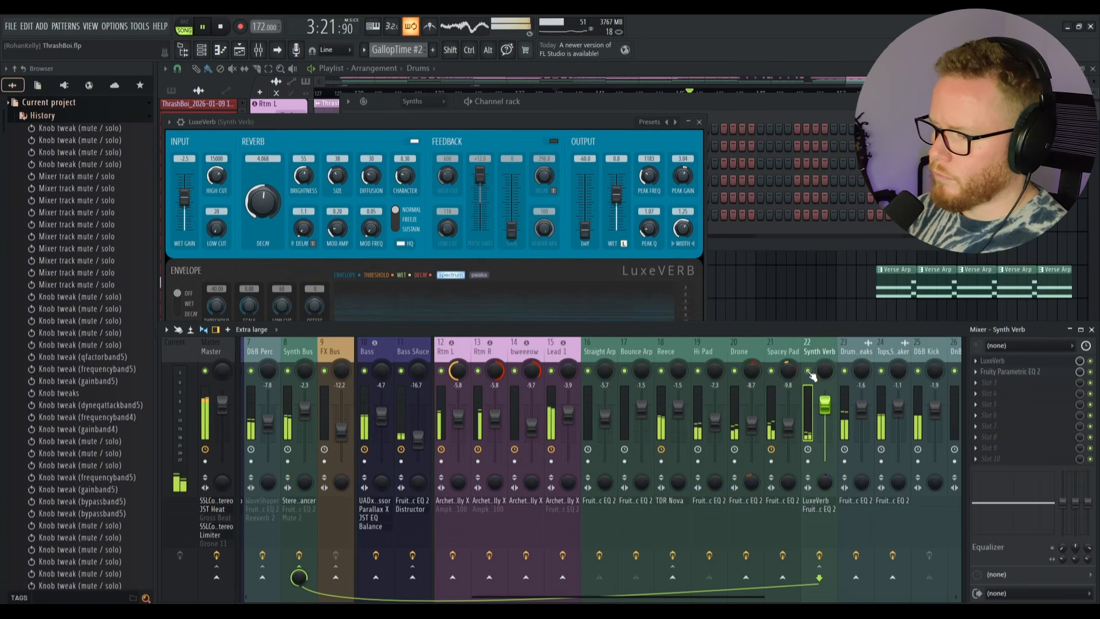
pyautogui.click(810, 372)
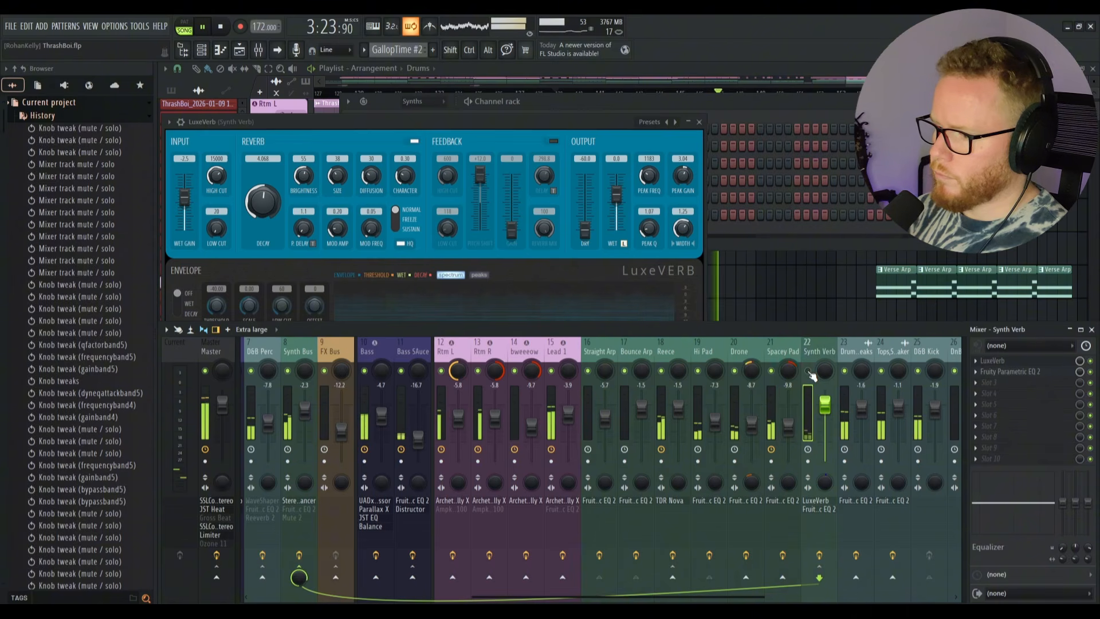
pyautogui.click(809, 372)
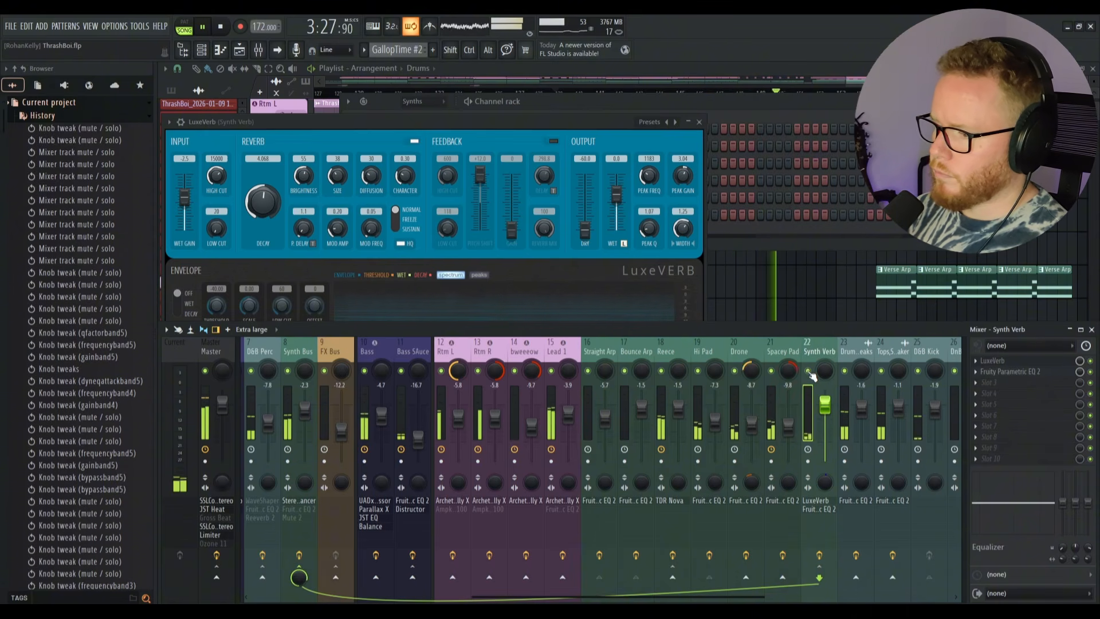
# Step: Stop playback and solo the 808, WSHHHH and Boom effect tracks together in the playlist
pyautogui.press('space')
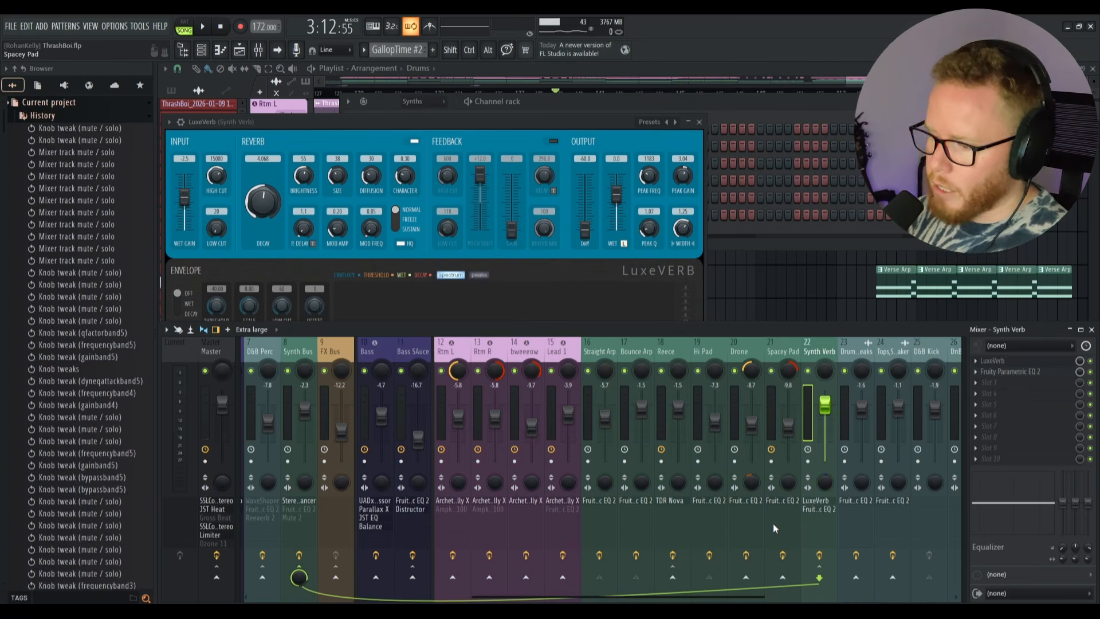
pyautogui.scroll(-5, 772, 524)
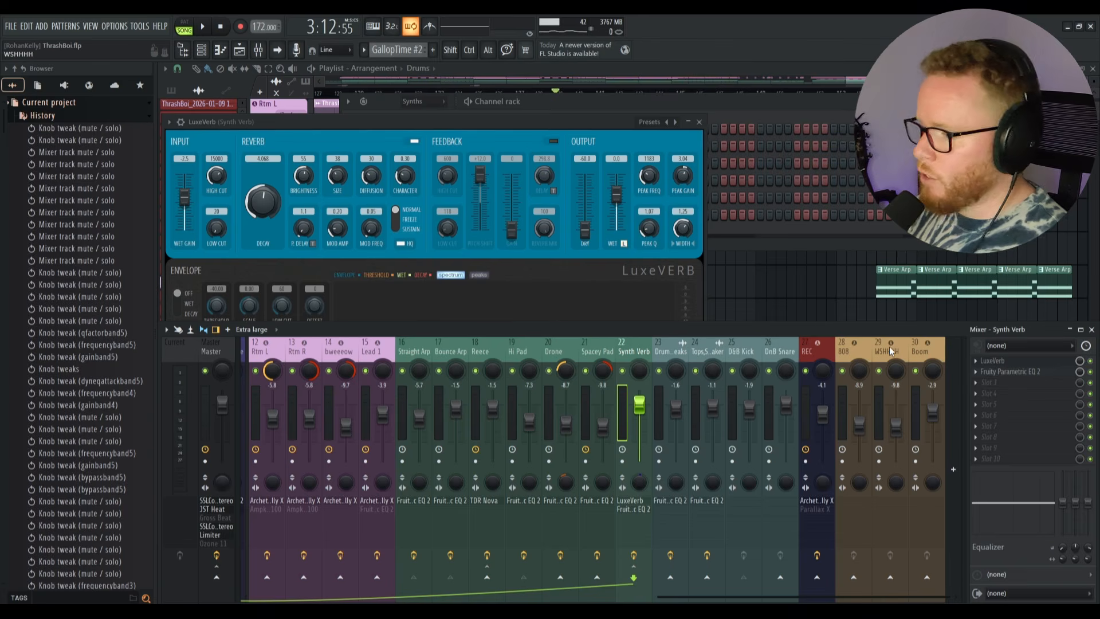
pyautogui.click(791, 65)
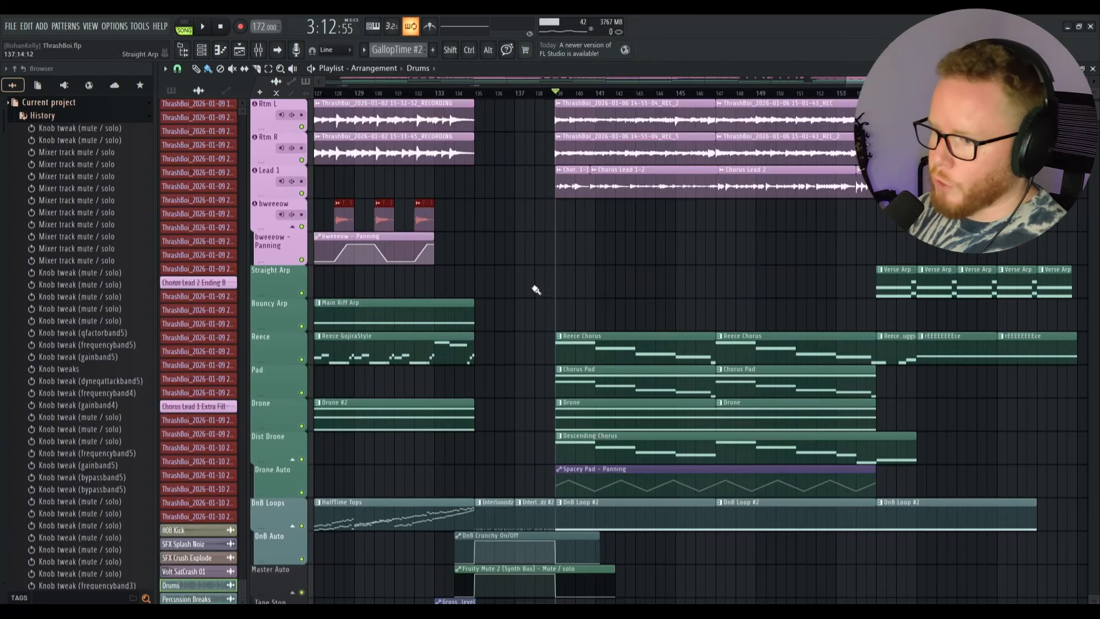
pyautogui.scroll(-5, 535, 304)
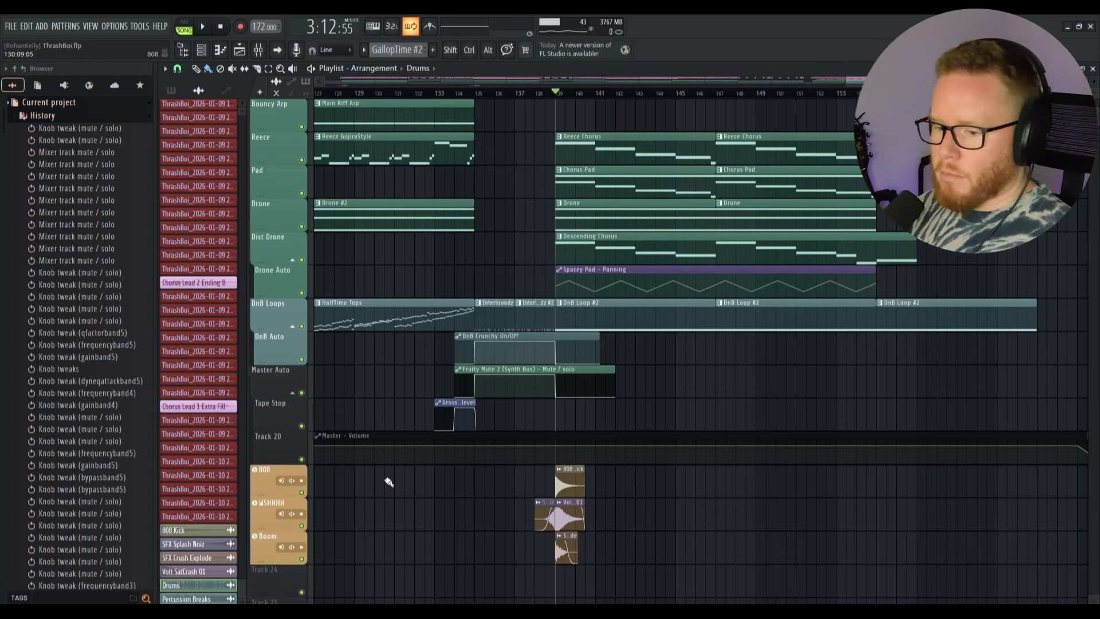
pyautogui.rightClick(302, 493)
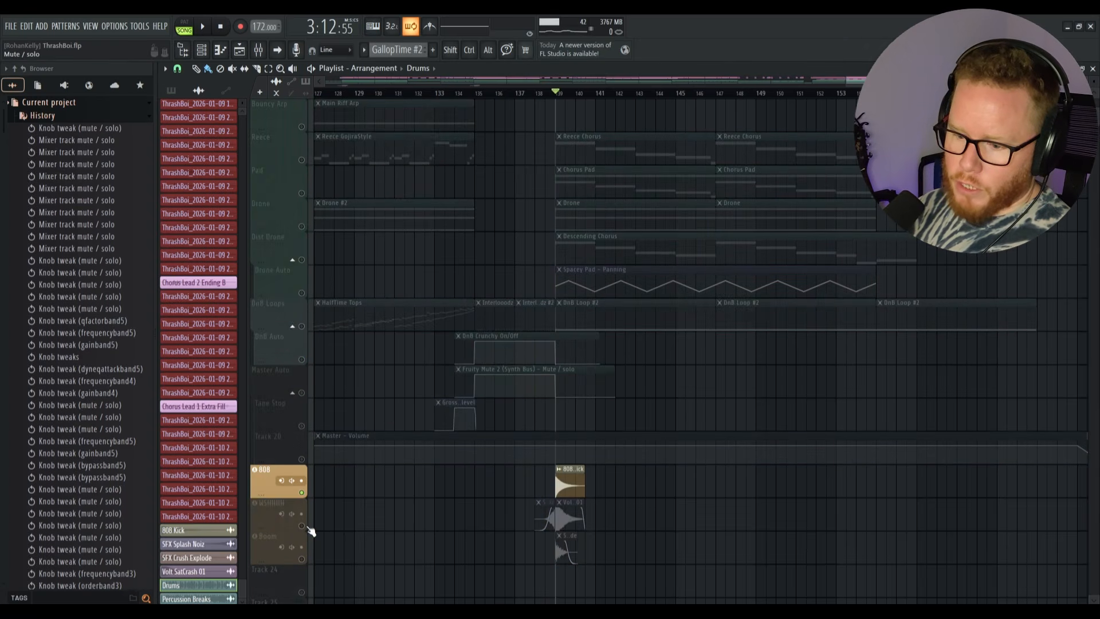
pyautogui.click(301, 525)
pyautogui.click(302, 558)
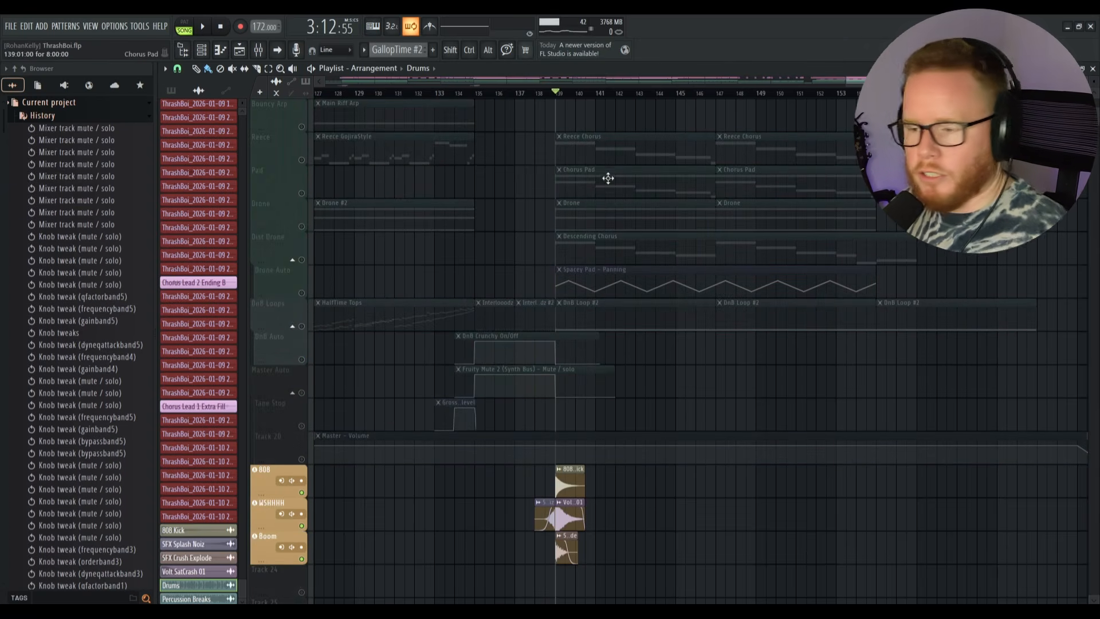
# Step: Play the soloed impact effects from about bar 138 and examine where their clips recur across the whole arrangement
pyautogui.click(535, 97)
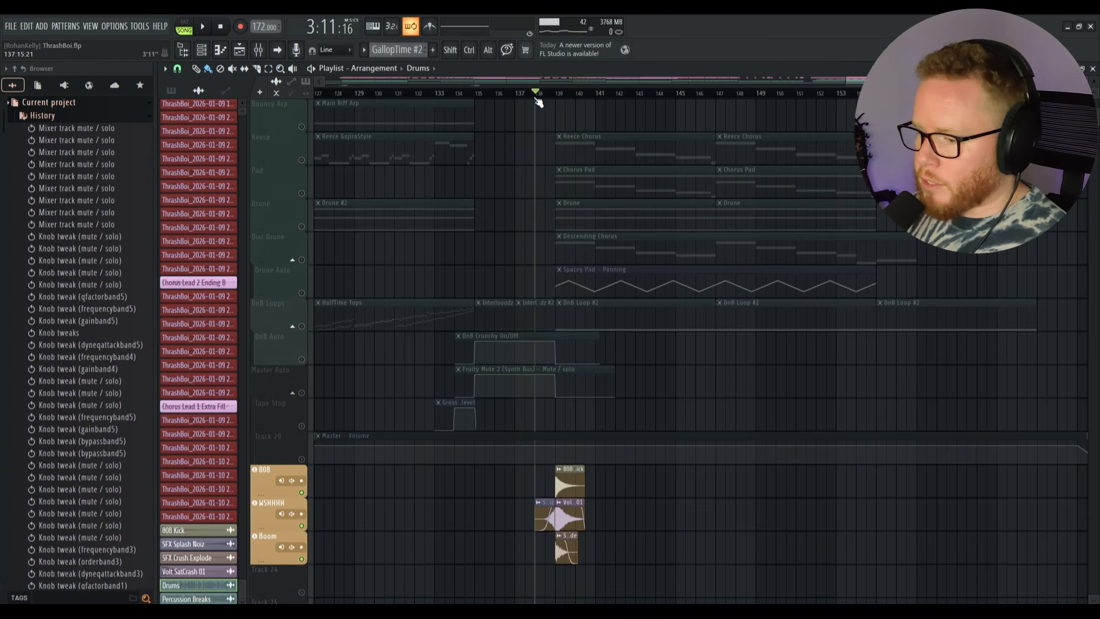
pyautogui.scroll(-1, 653, 457)
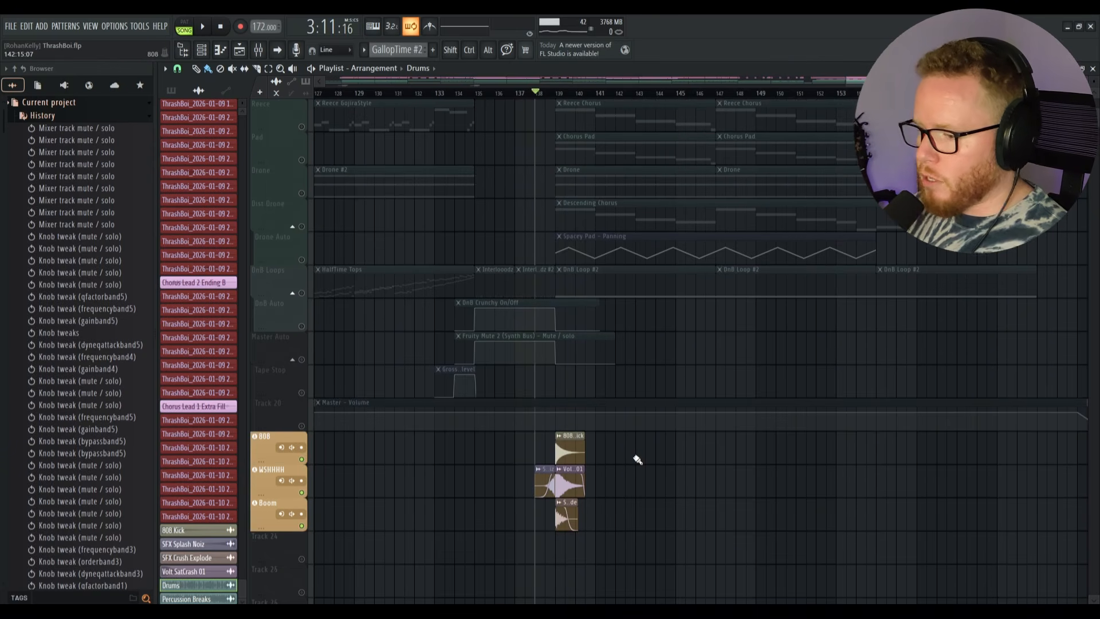
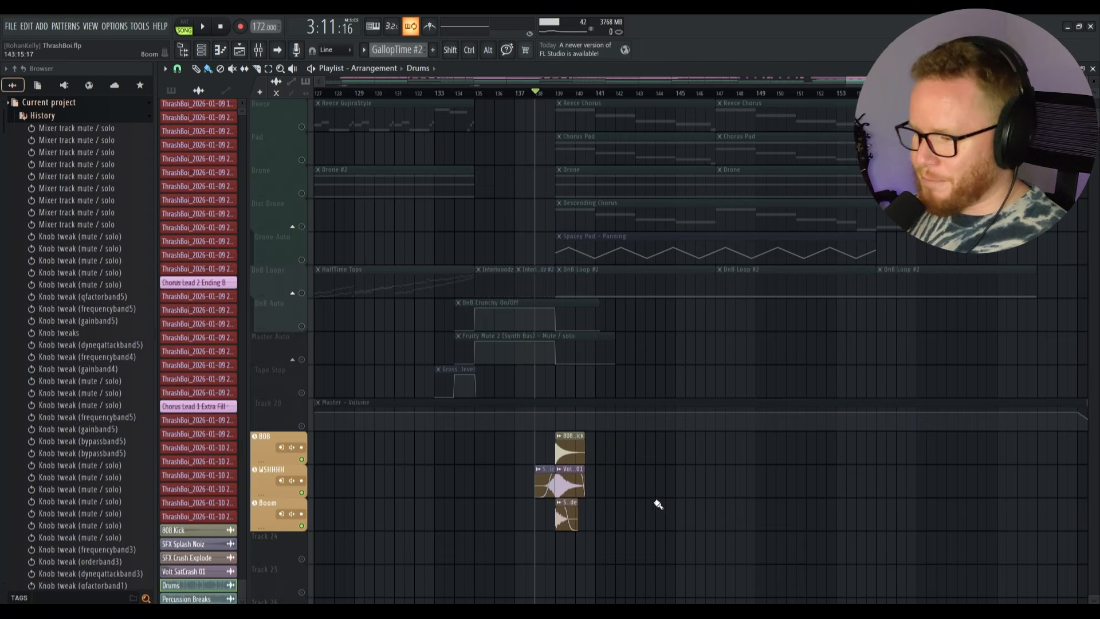
pyautogui.press('space')
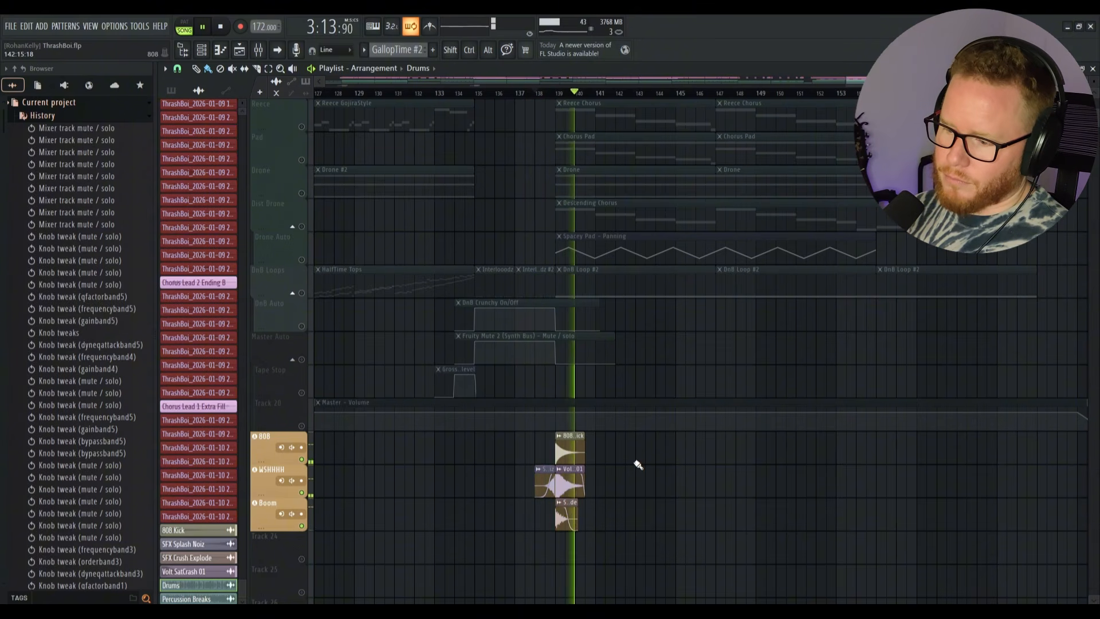
pyautogui.press('space')
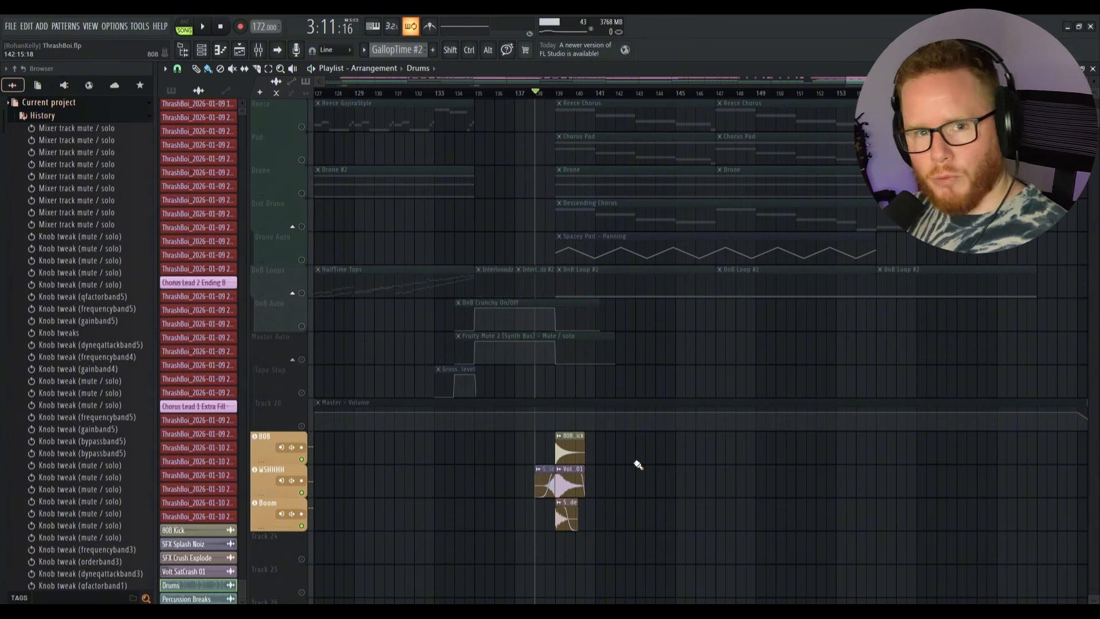
pyautogui.scroll(-5, 645, 472)
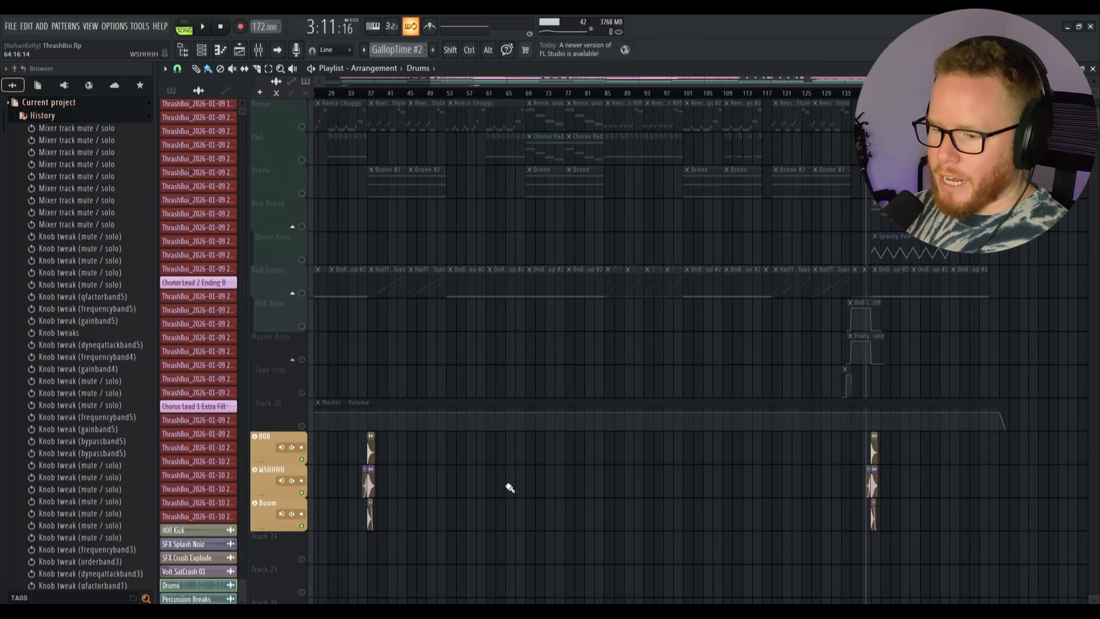
pyautogui.scroll(-1, 509, 488)
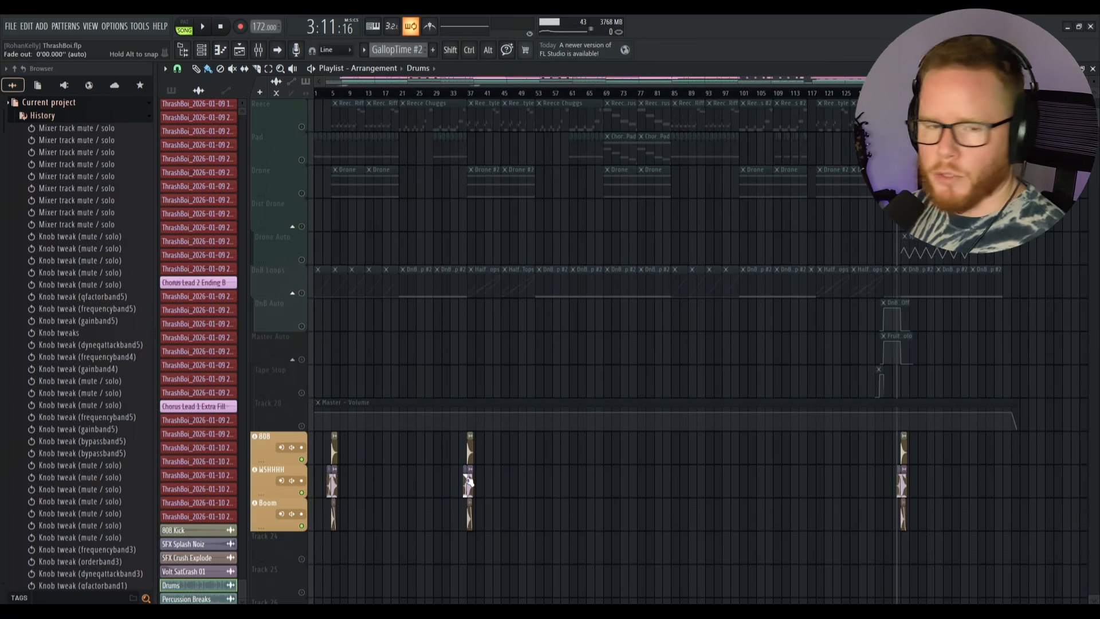
# Step: On the Master track, disable the Fruity Limiter, open Ozone 11 and turn off its global bypass
pyautogui.press('Tab')
pyautogui.press('Tab')
pyautogui.press('Tab')
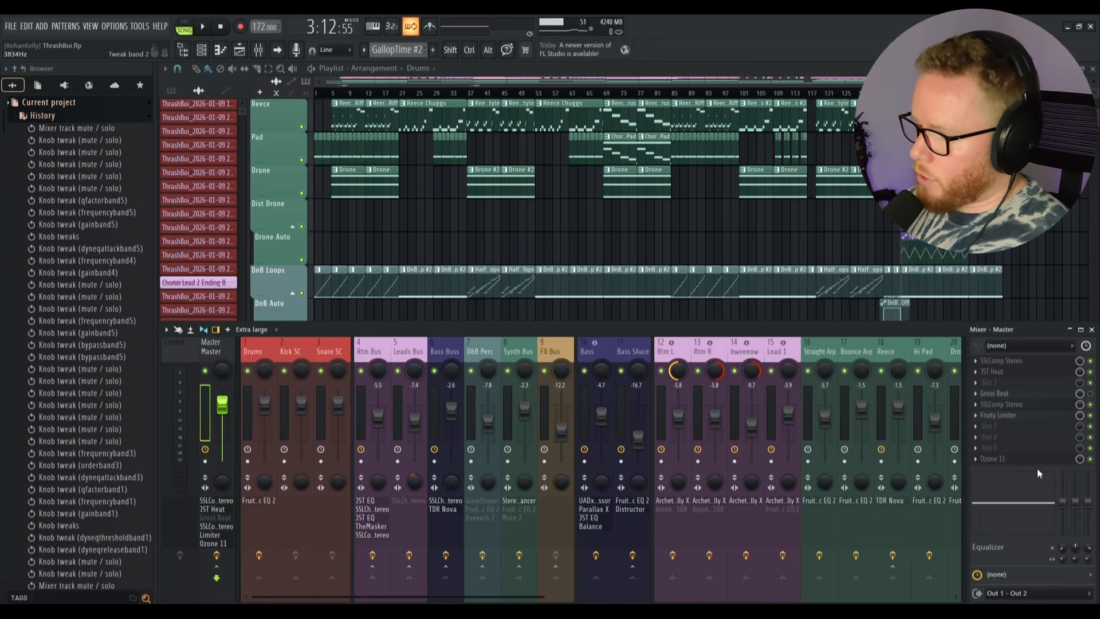
pyautogui.click(1090, 415)
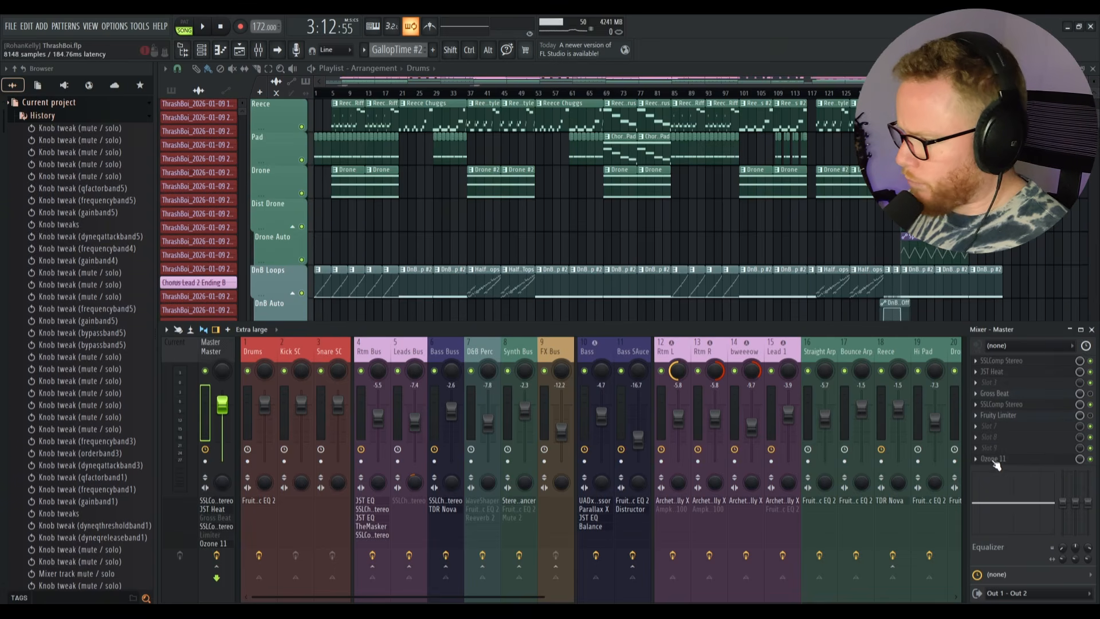
pyautogui.click(1025, 460)
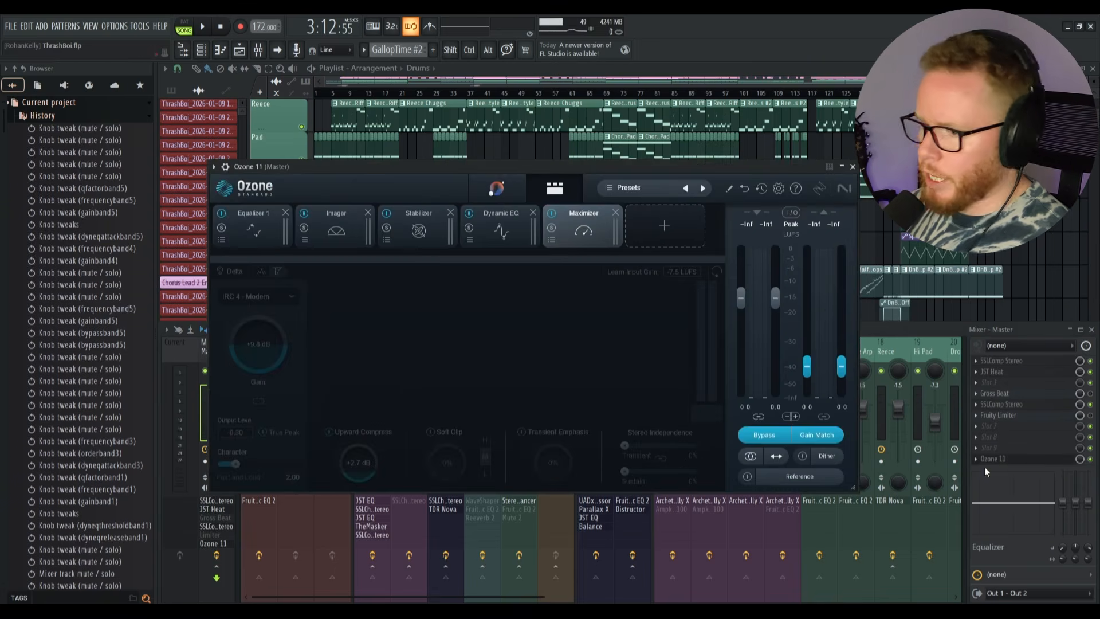
pyautogui.click(766, 435)
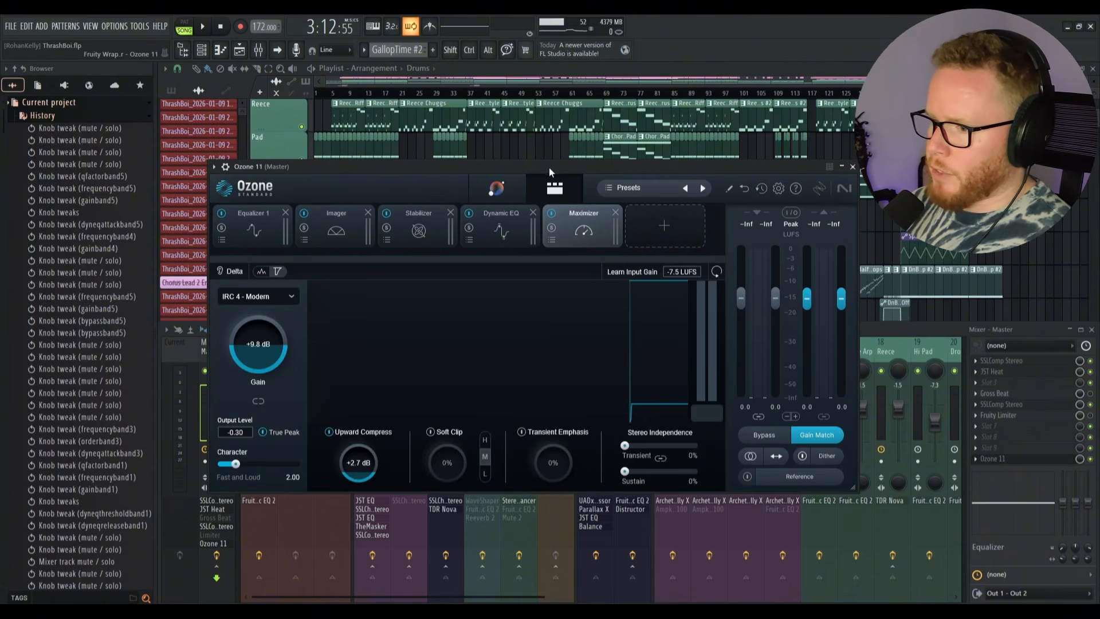
pyautogui.moveTo(549, 168); pyautogui.dragTo(596, 126)
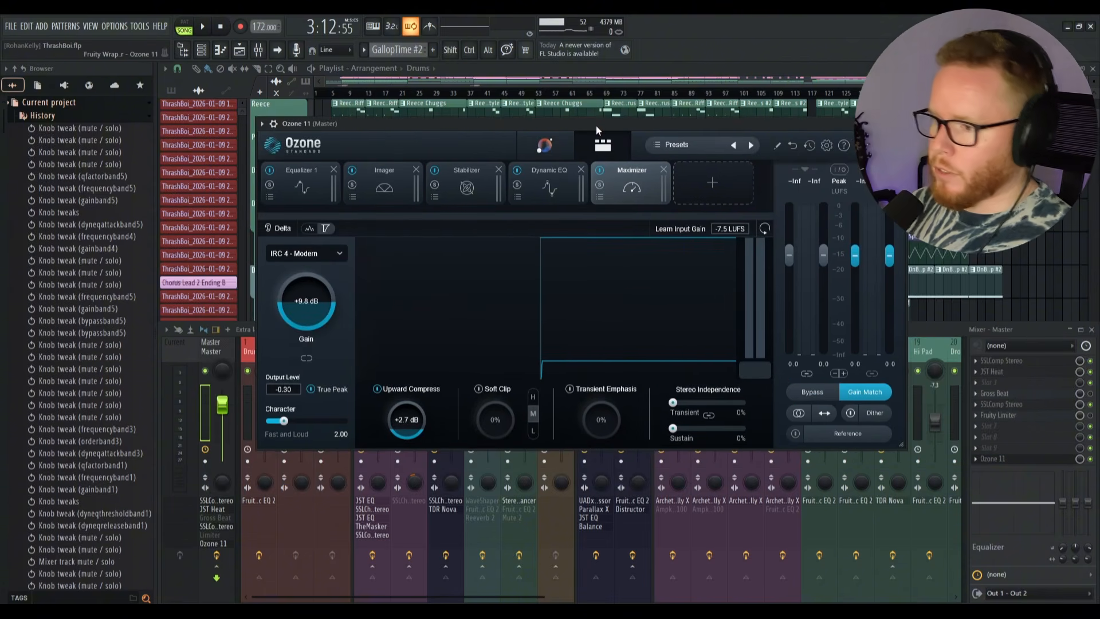
# Step: View Ozone's assistant page with its tonal balance target and inspect Equalizer 1's high shelf, low shelf and bell bands
pyautogui.click(547, 147)
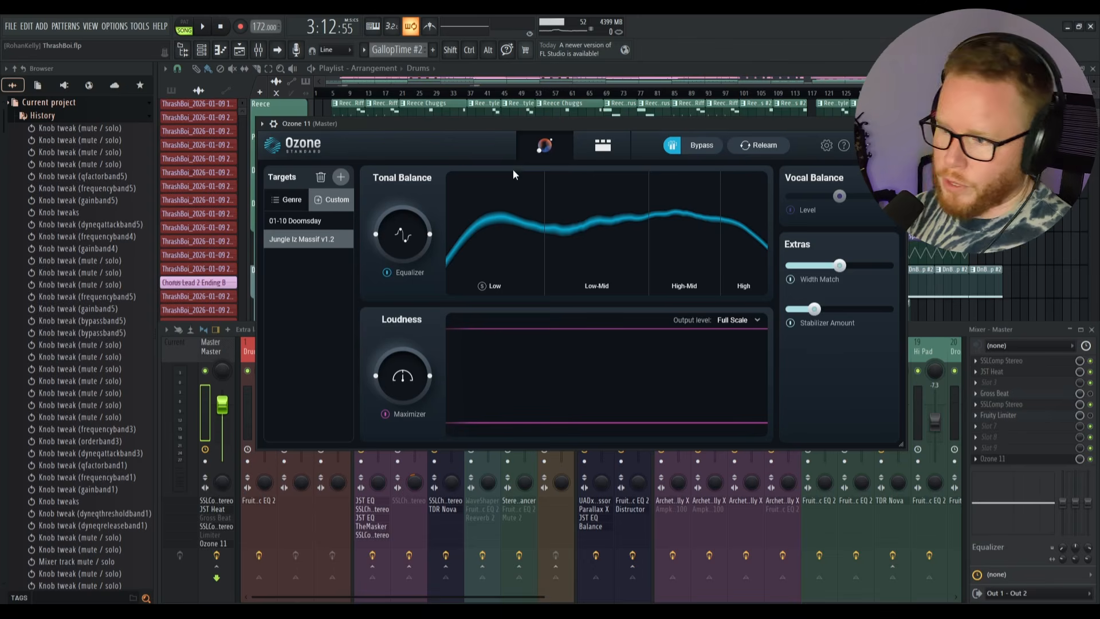
pyautogui.click(602, 146)
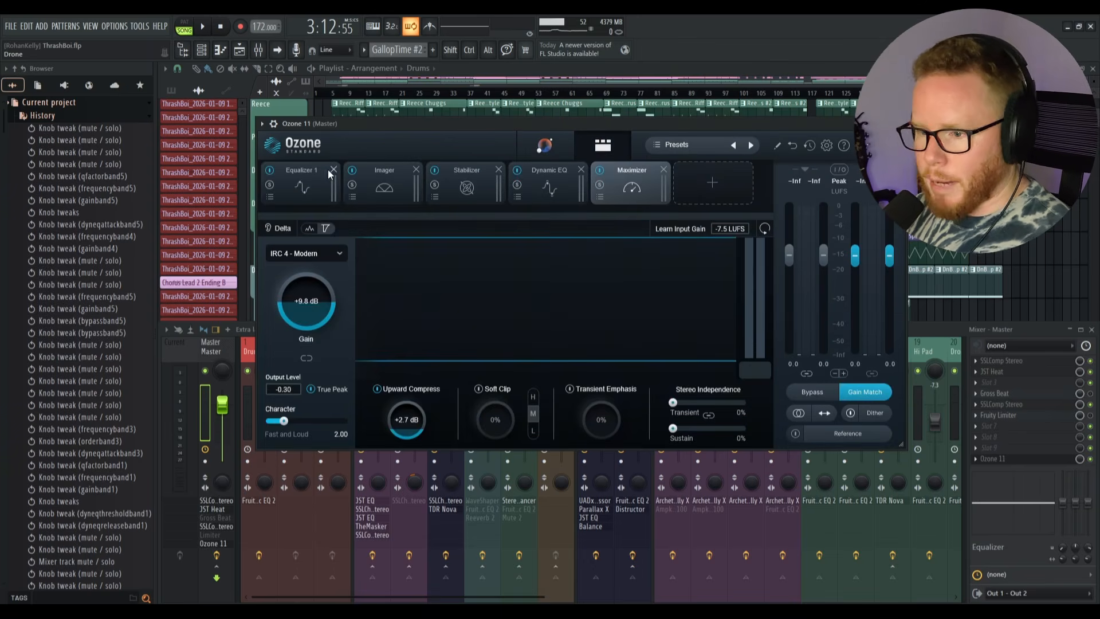
pyautogui.click(286, 190)
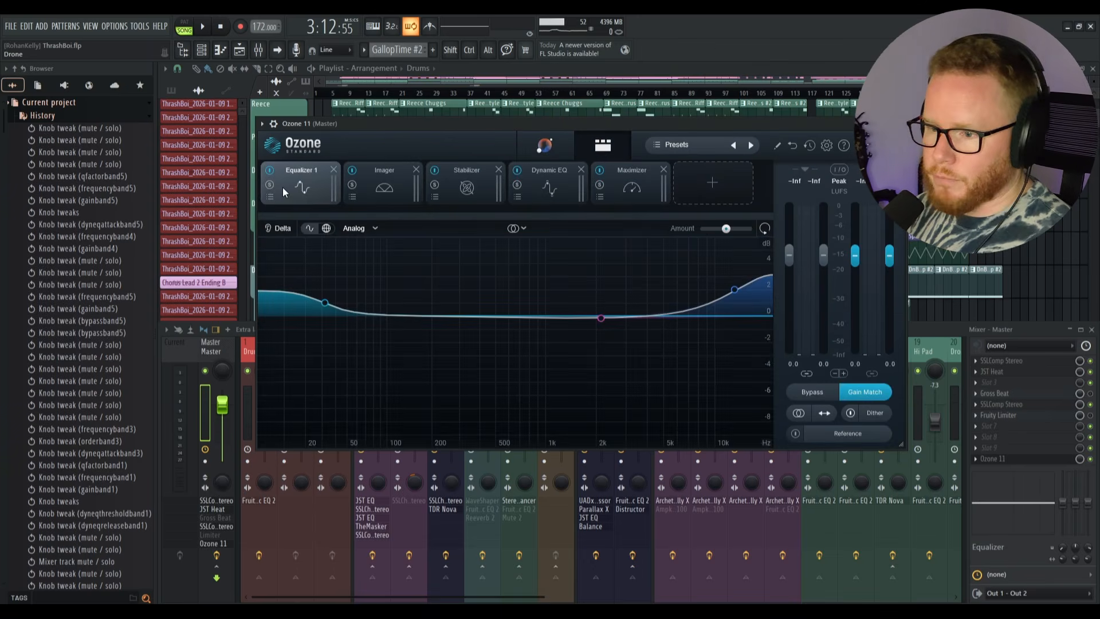
pyautogui.click(736, 291)
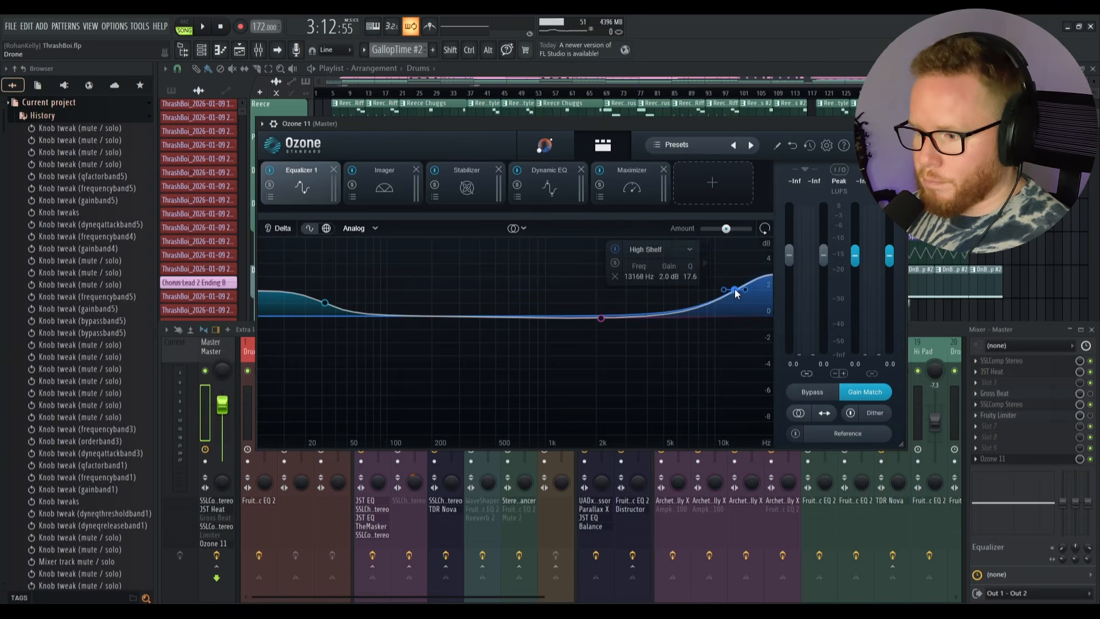
pyautogui.click(325, 303)
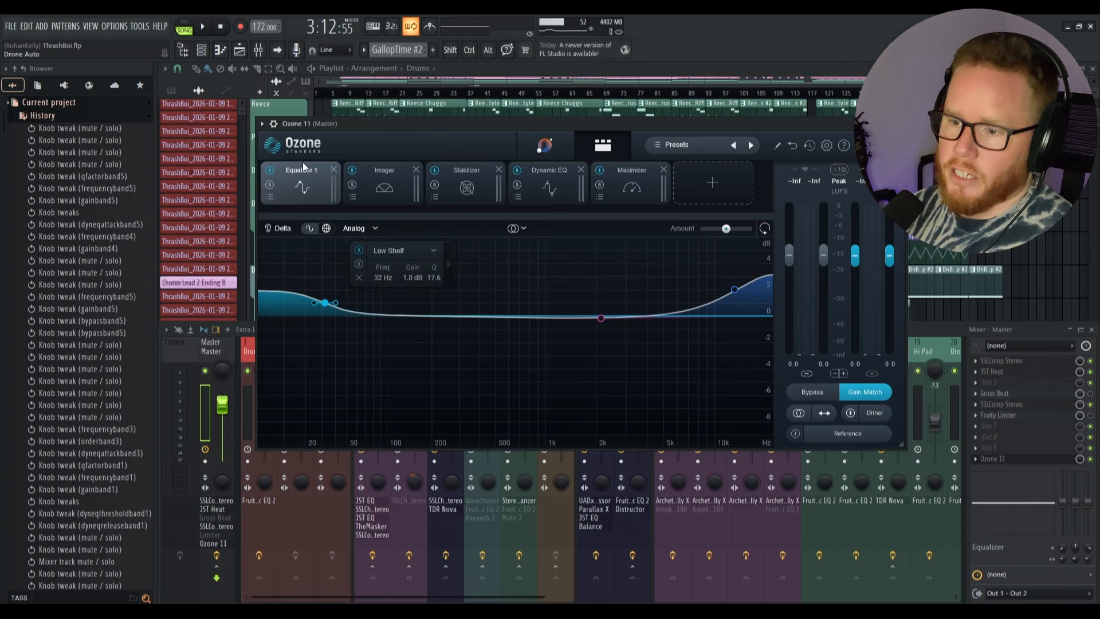
pyautogui.click(601, 318)
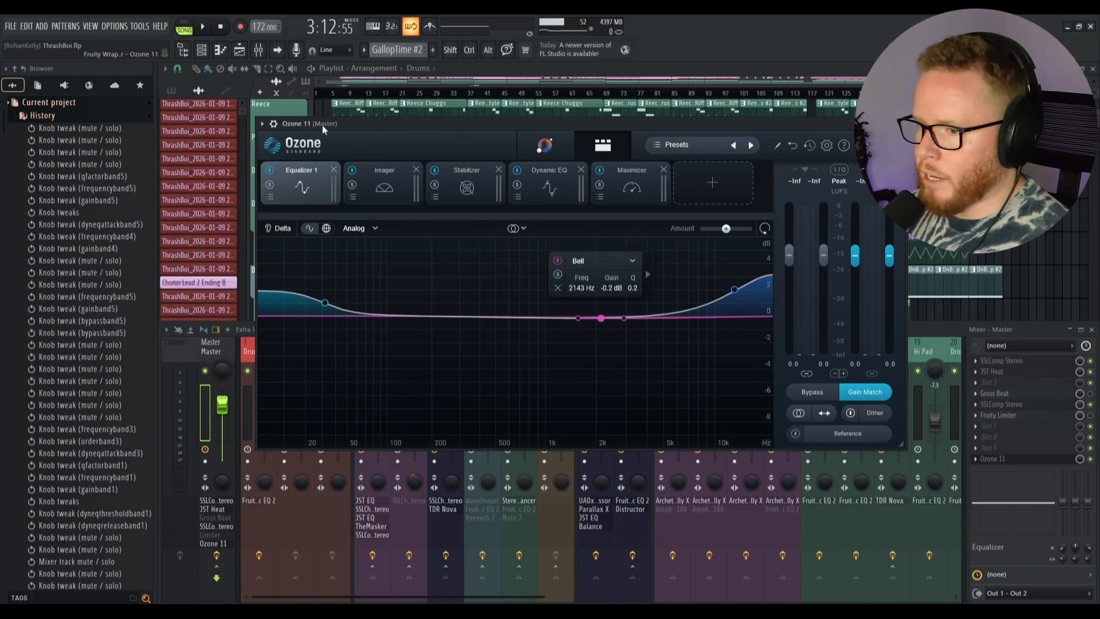
# Step: Examine Ozone's Imager band widths and play the full mix from bar 139 to watch the Stabilizer's response
pyautogui.click(383, 184)
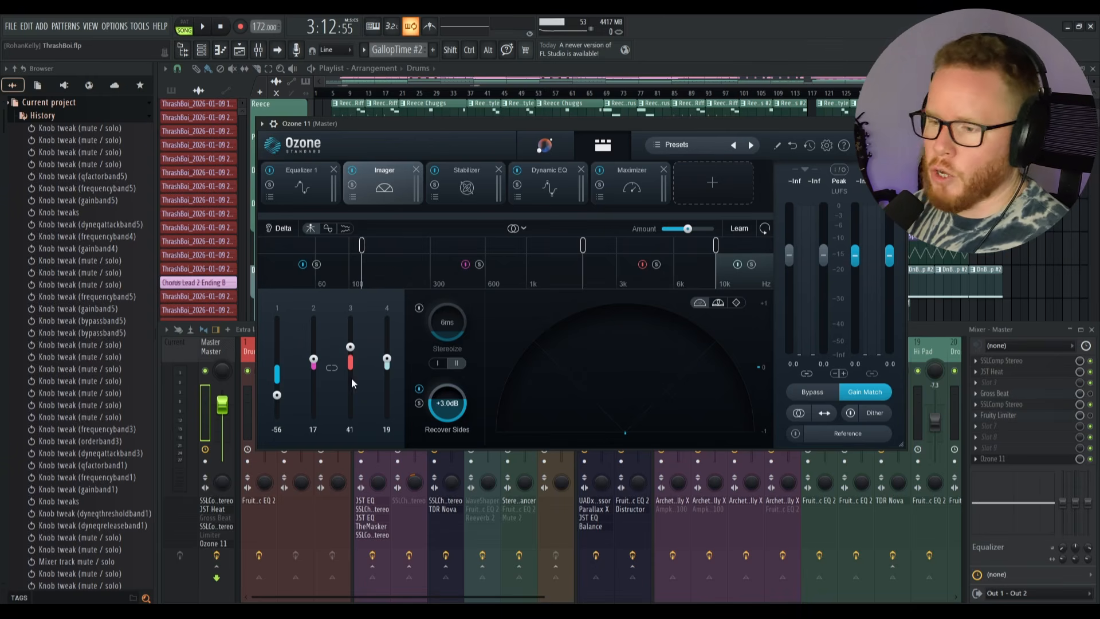
pyautogui.click(476, 175)
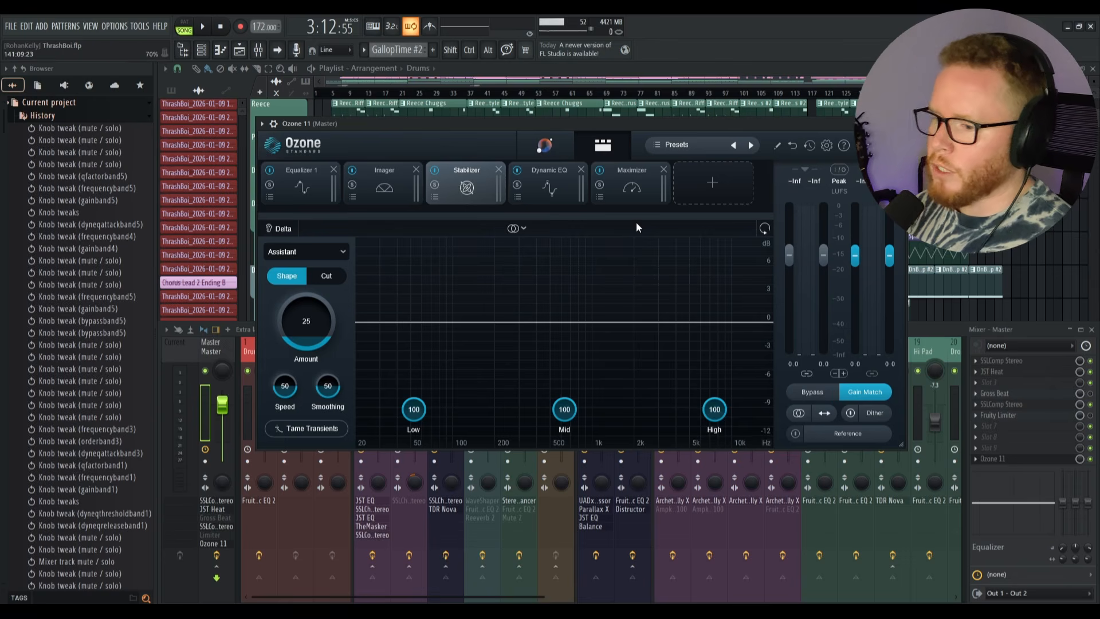
pyautogui.press('space')
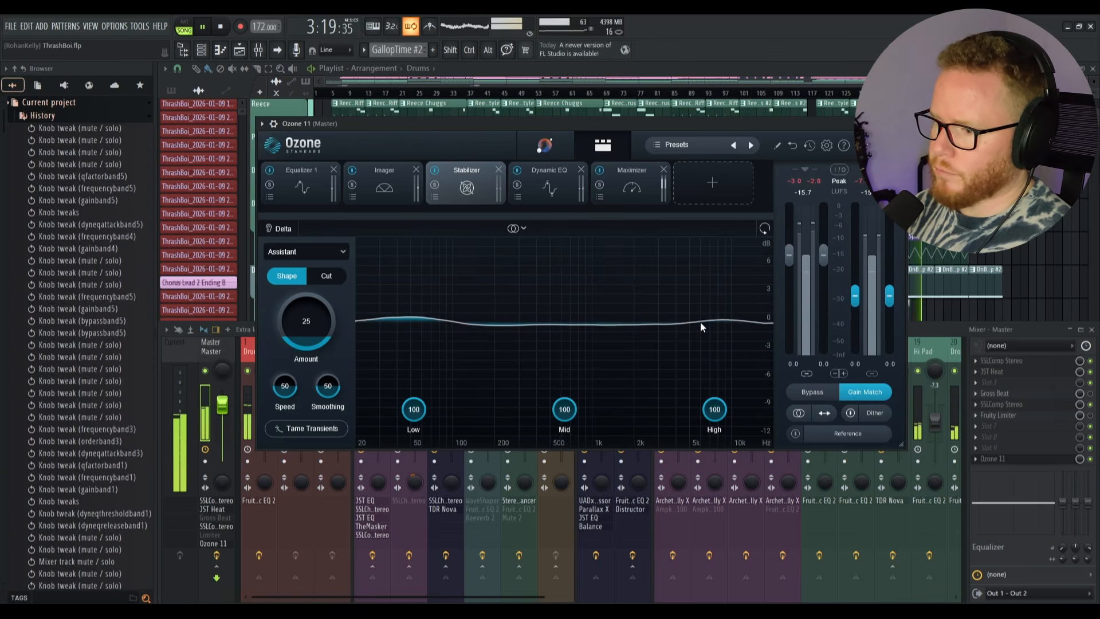
pyautogui.press('space')
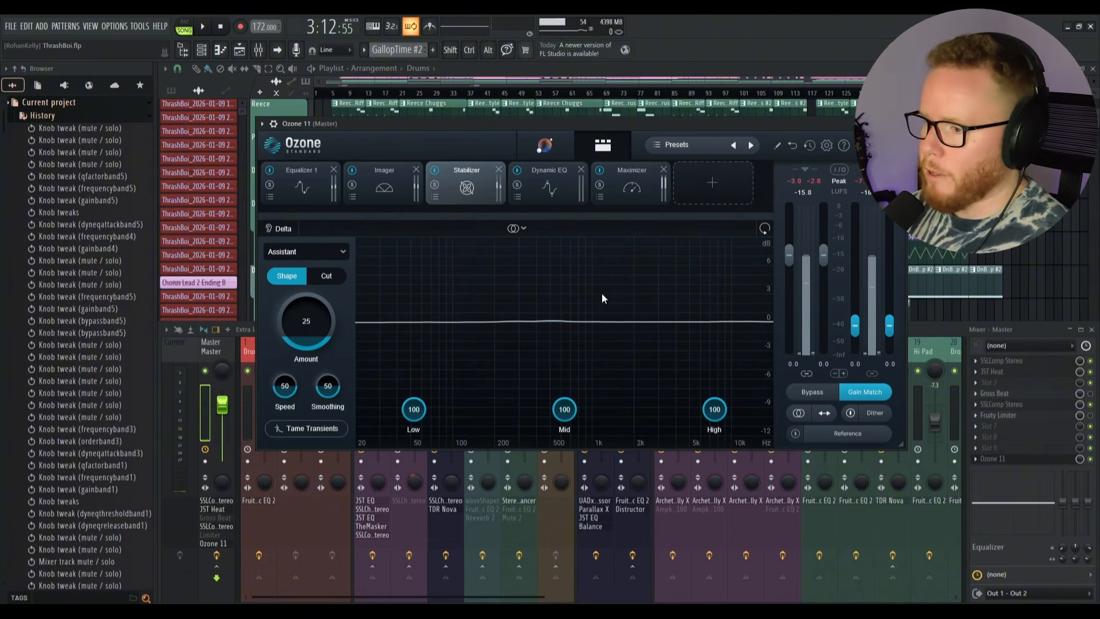
# Step: Play the mix from bar 139 to watch the four bands of Ozone's Dynamic EQ react
pyautogui.click(551, 185)
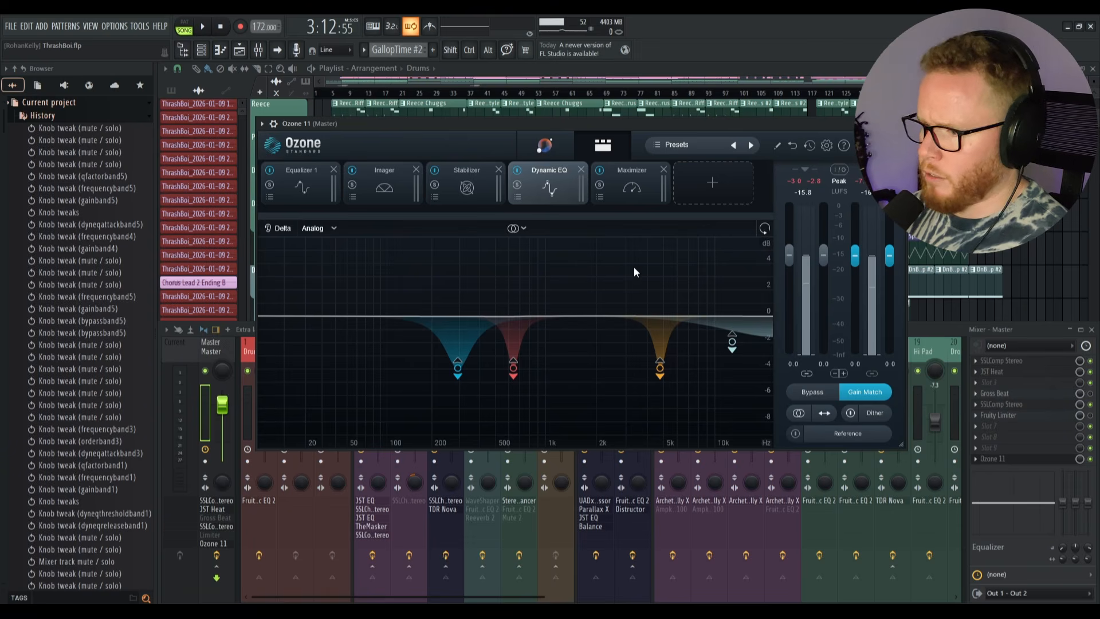
pyautogui.press('space')
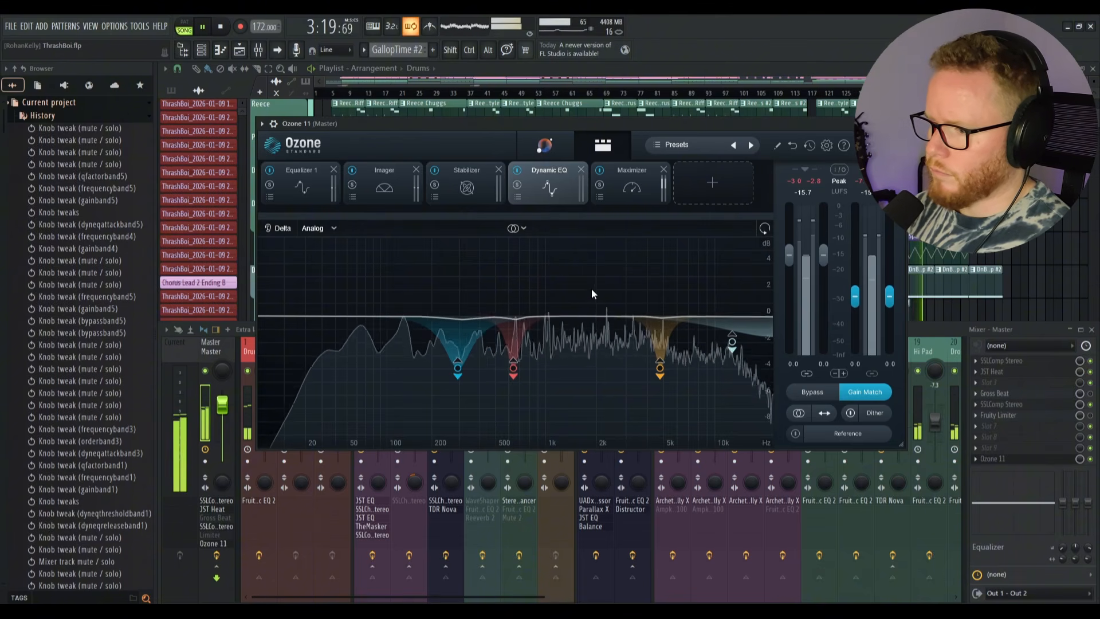
pyautogui.press('space')
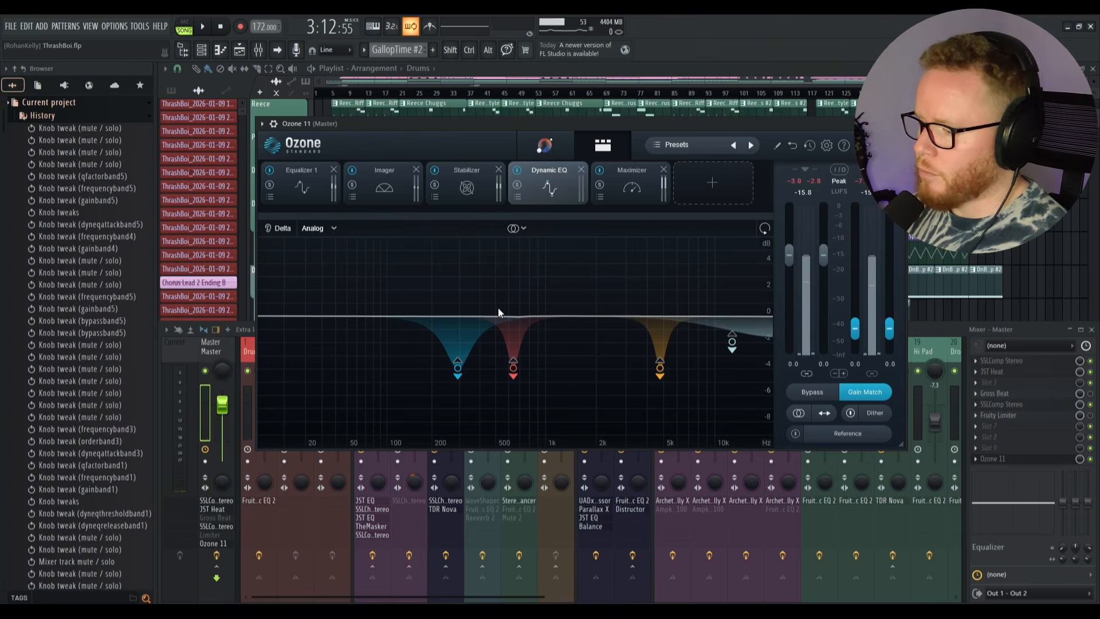
# Step: Play the mix with Ozone's Maximizer shown, switching the global bypass on and off to compare the gain-matched master
pyautogui.click(631, 184)
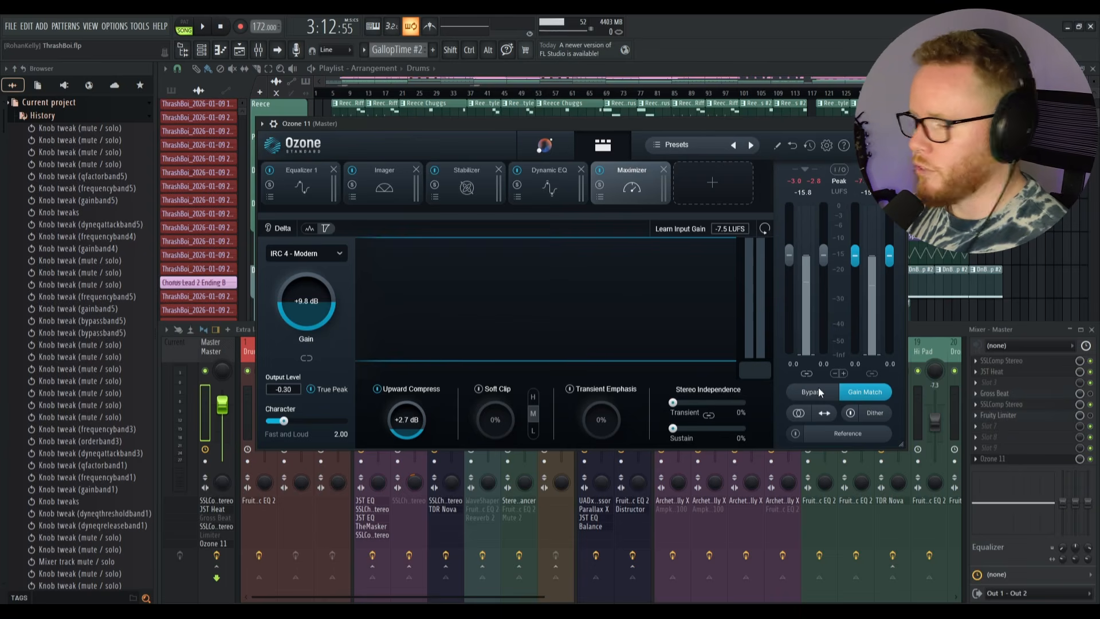
pyautogui.press('space')
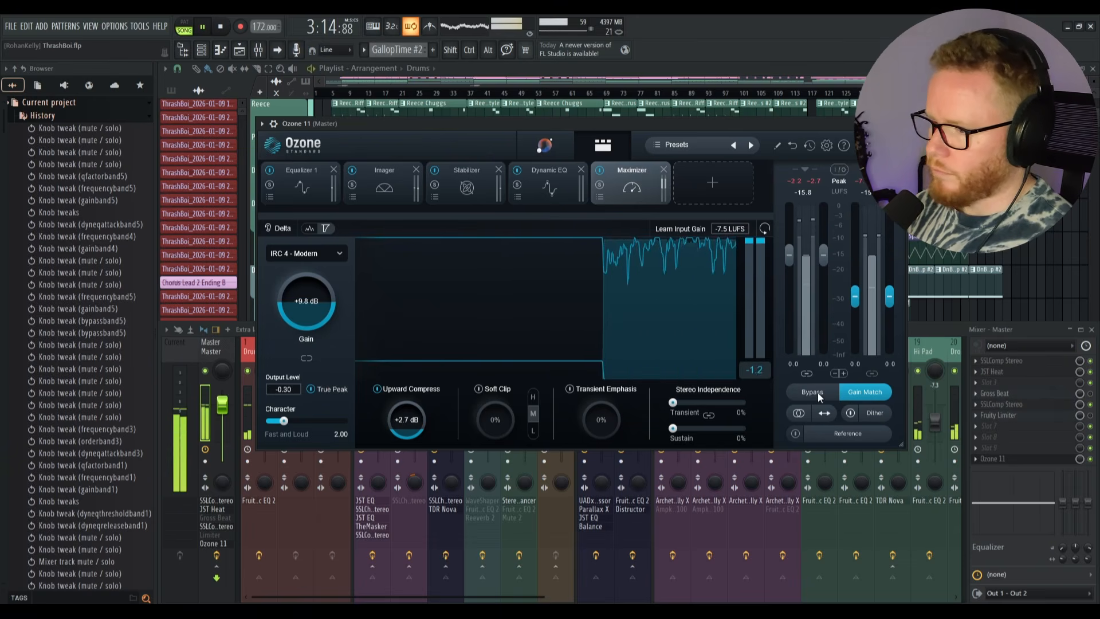
pyautogui.click(816, 393)
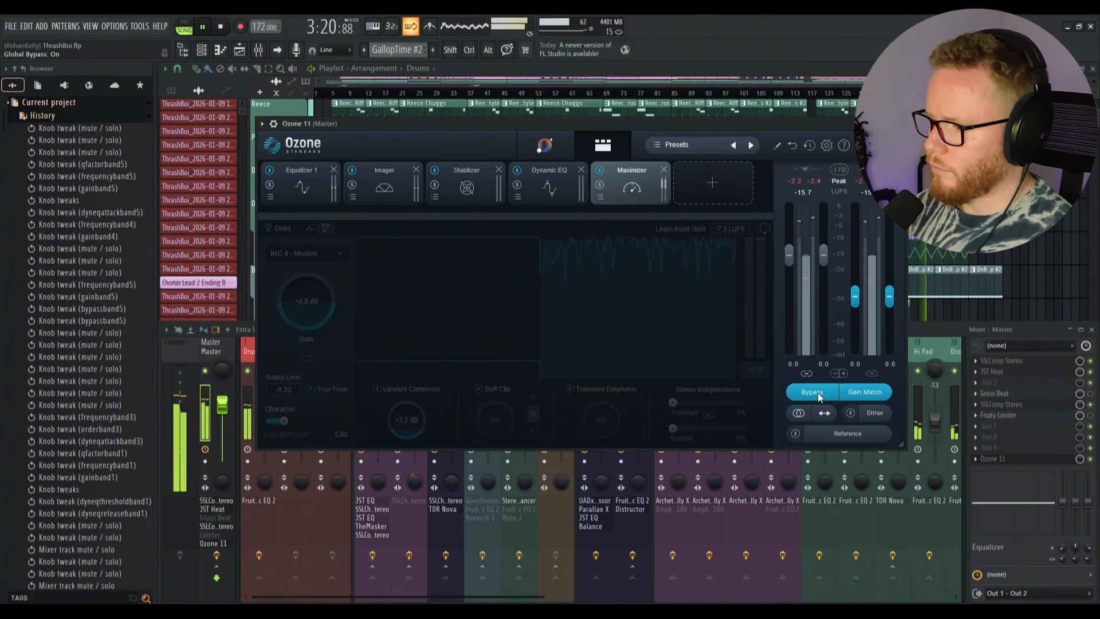
pyautogui.click(817, 393)
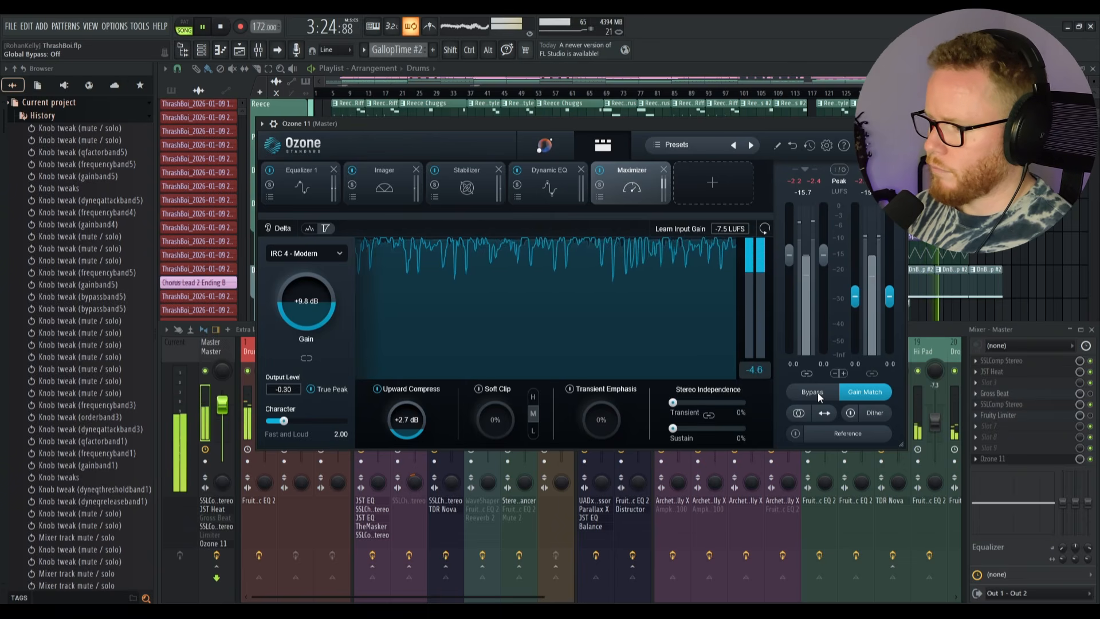
# Step: Switch Ozone's global bypass on and off during playback to compare the gain-matched master, and stop the song
pyautogui.click(817, 393)
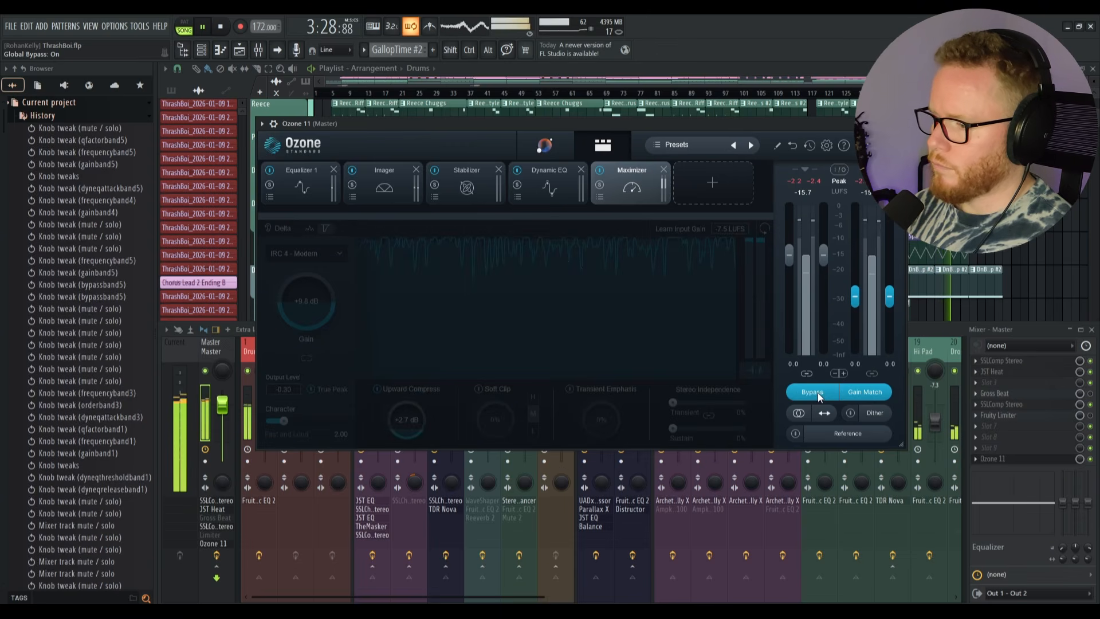
pyautogui.click(817, 393)
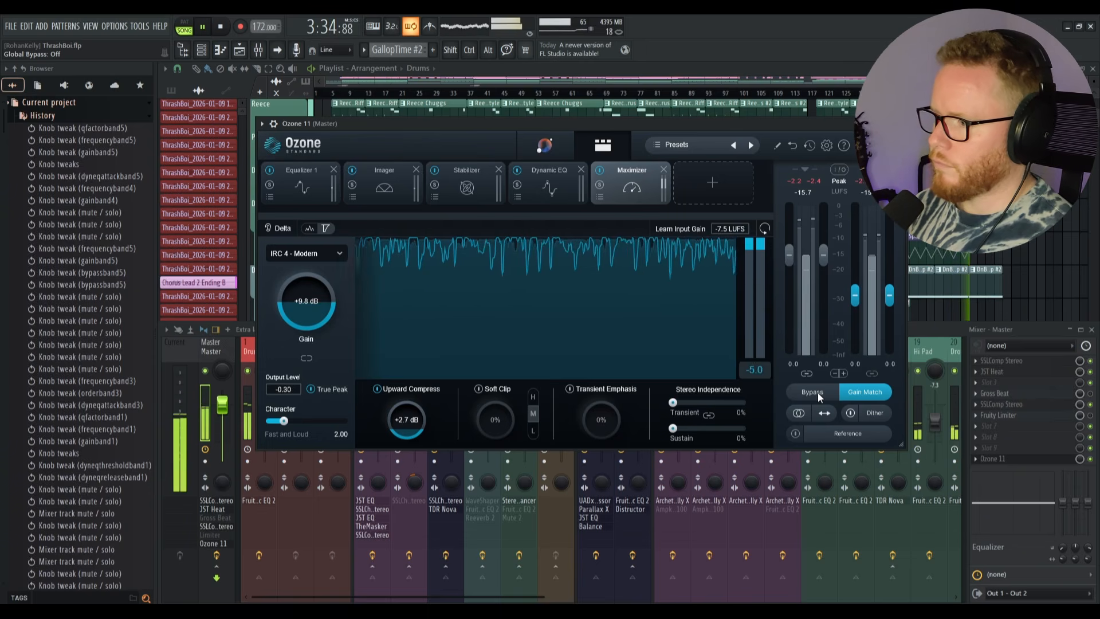
pyautogui.press('space')
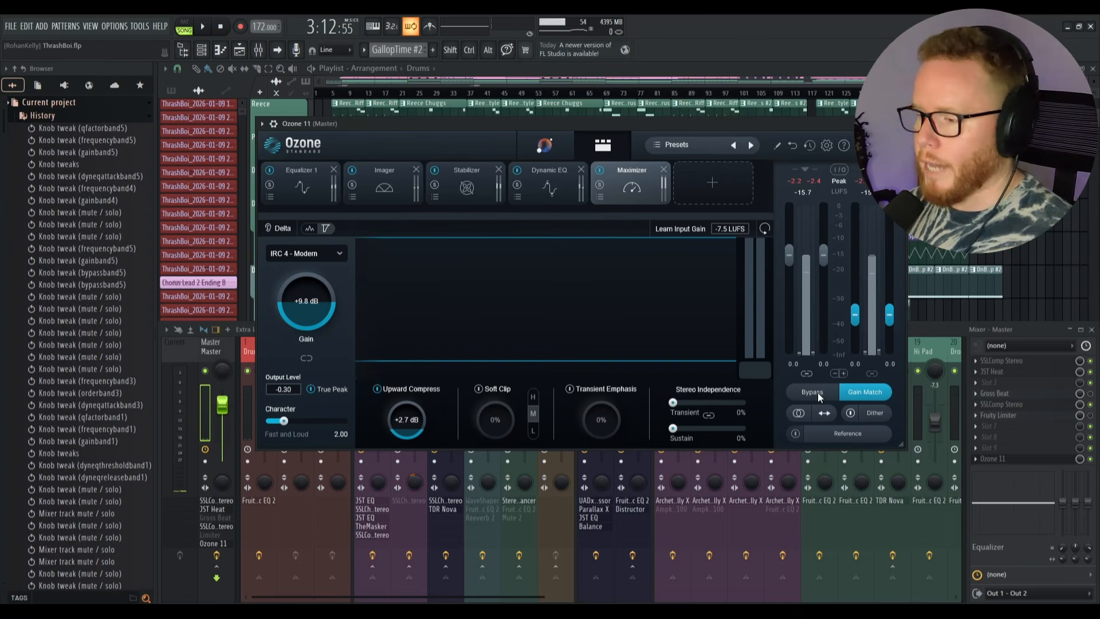
# Step: Turn off Ozone's Gain Match and play the mix, toggling the global bypass to compare the unmastered and mastered signal at true loudness
pyautogui.click(860, 392)
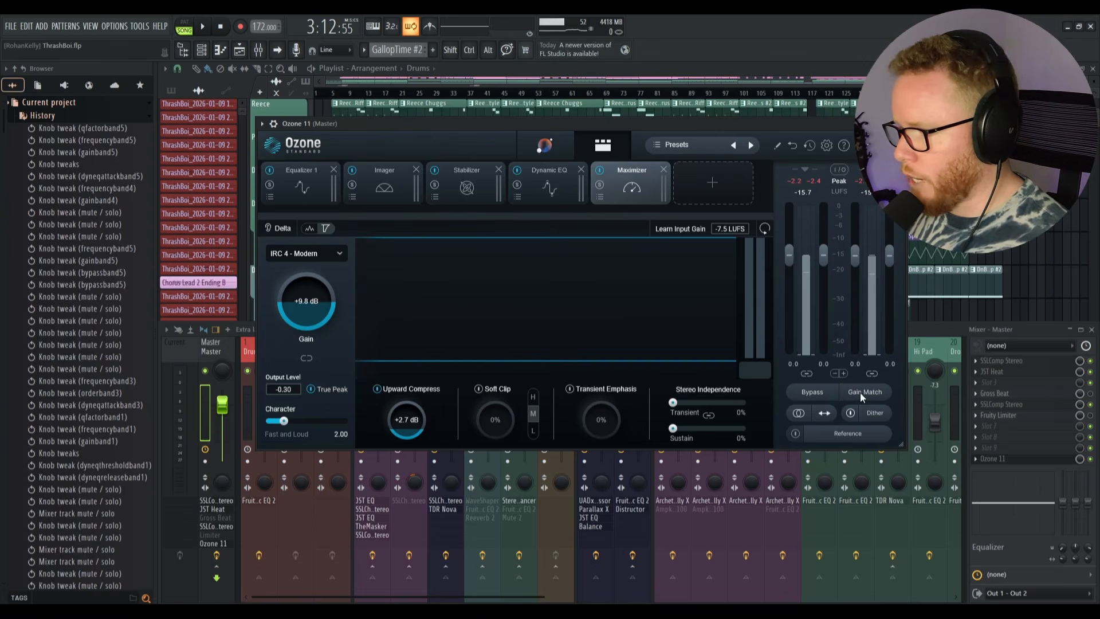
pyautogui.click(796, 394)
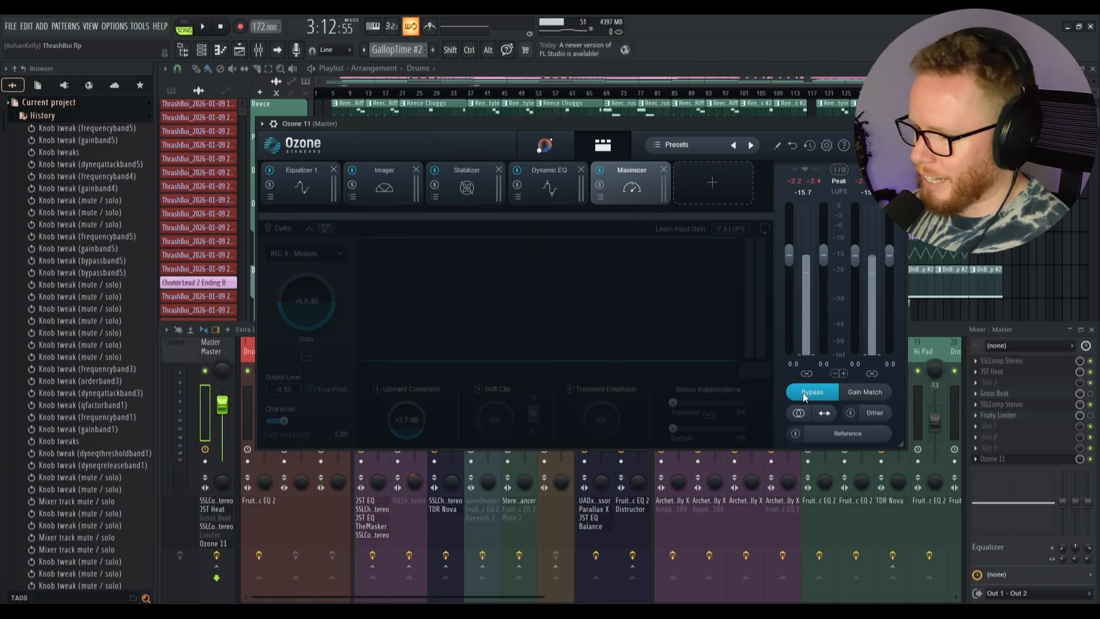
pyautogui.press('space')
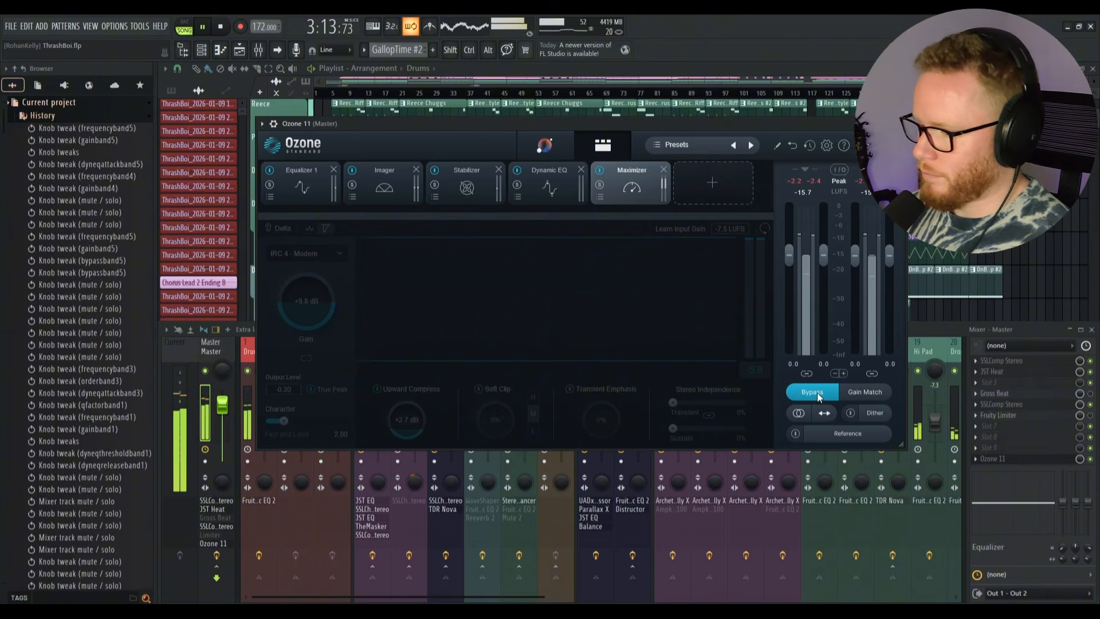
pyautogui.click(817, 393)
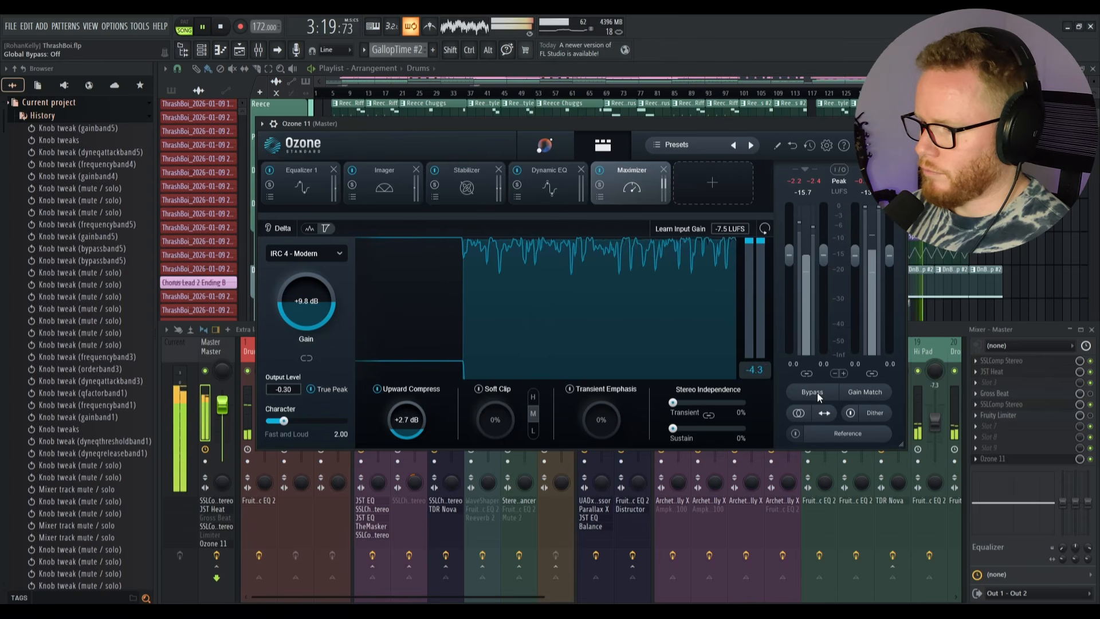
pyautogui.click(817, 393)
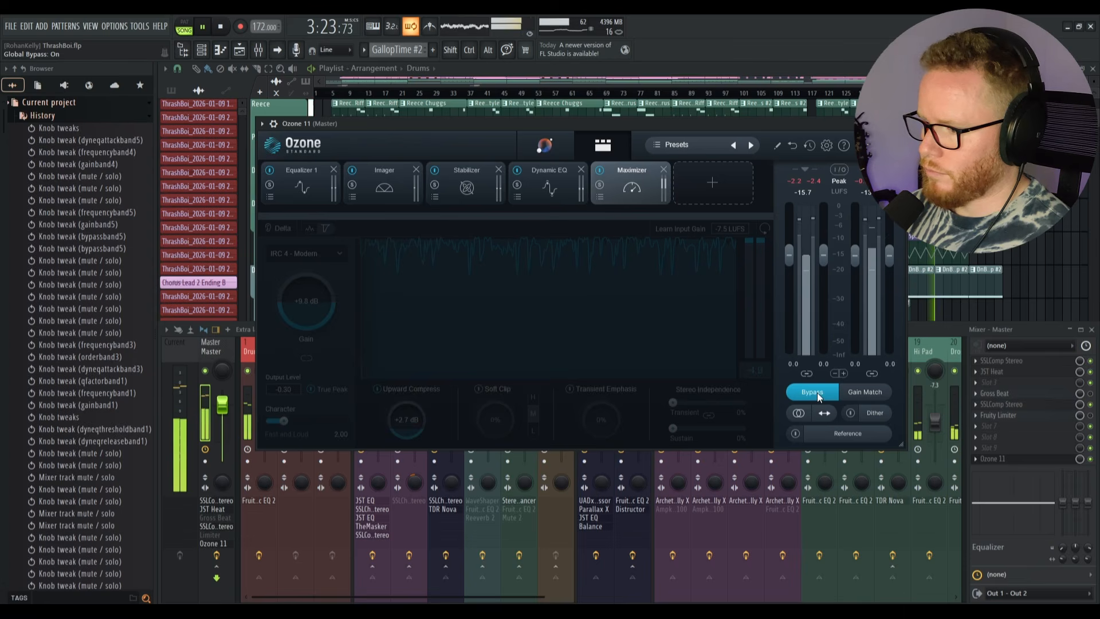
pyautogui.click(817, 393)
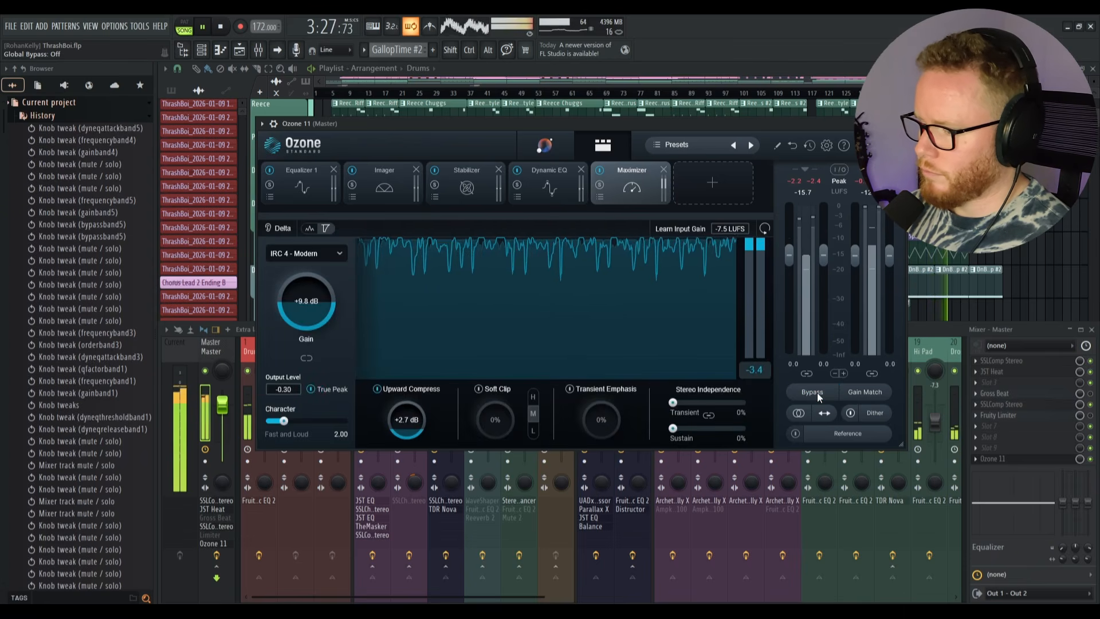
pyautogui.press('space')
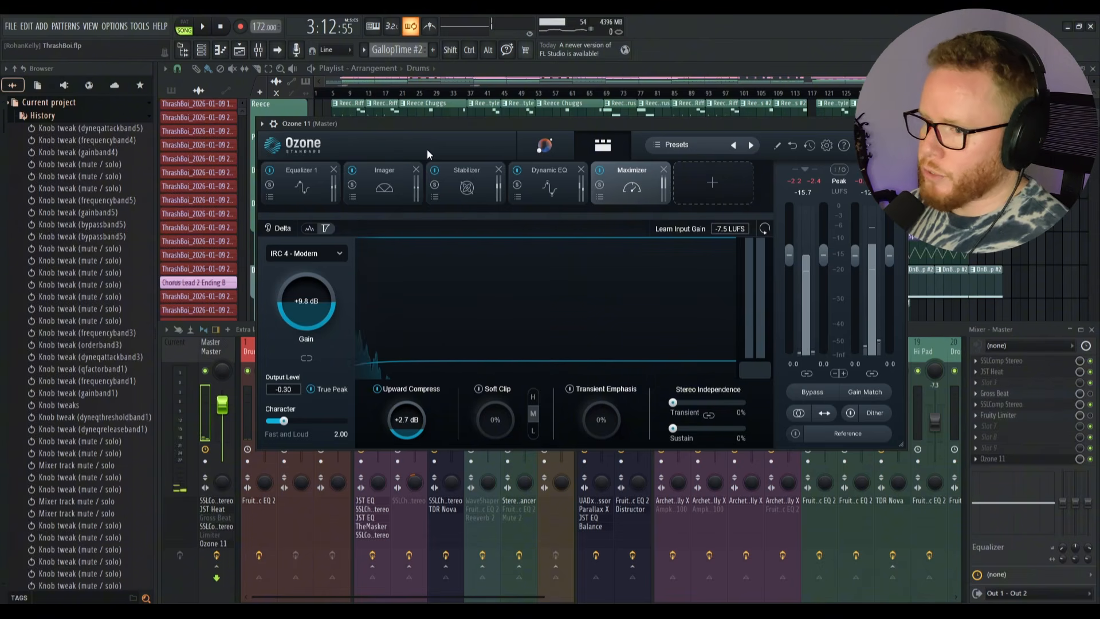
# Step: View Ozone's assistant page with its custom tonal balance targets and return to the module chain
pyautogui.click(602, 146)
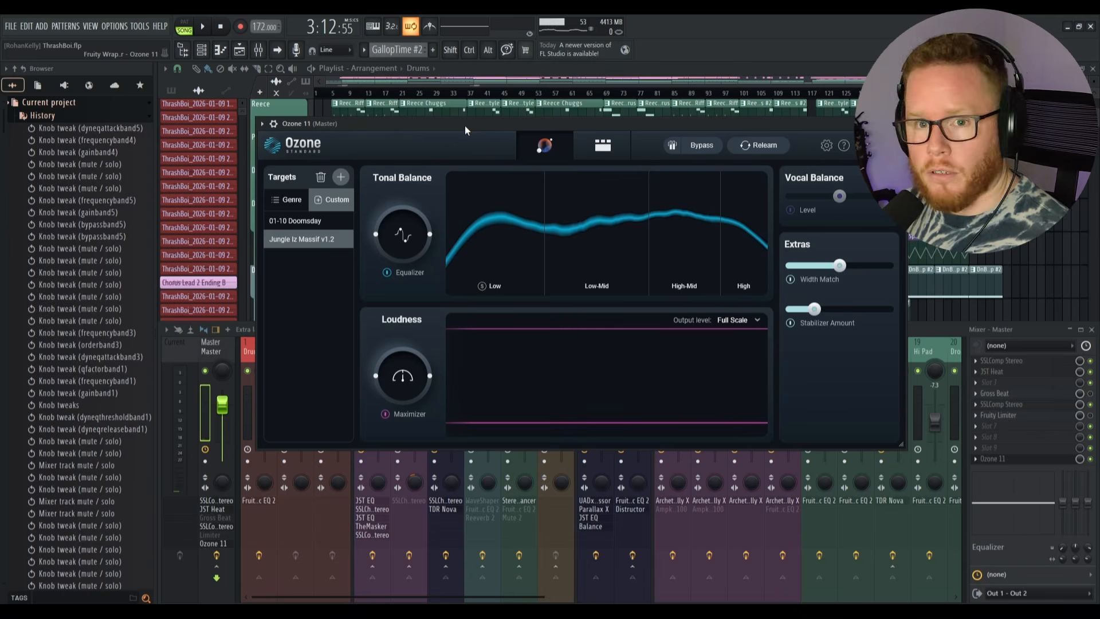
pyautogui.click(598, 148)
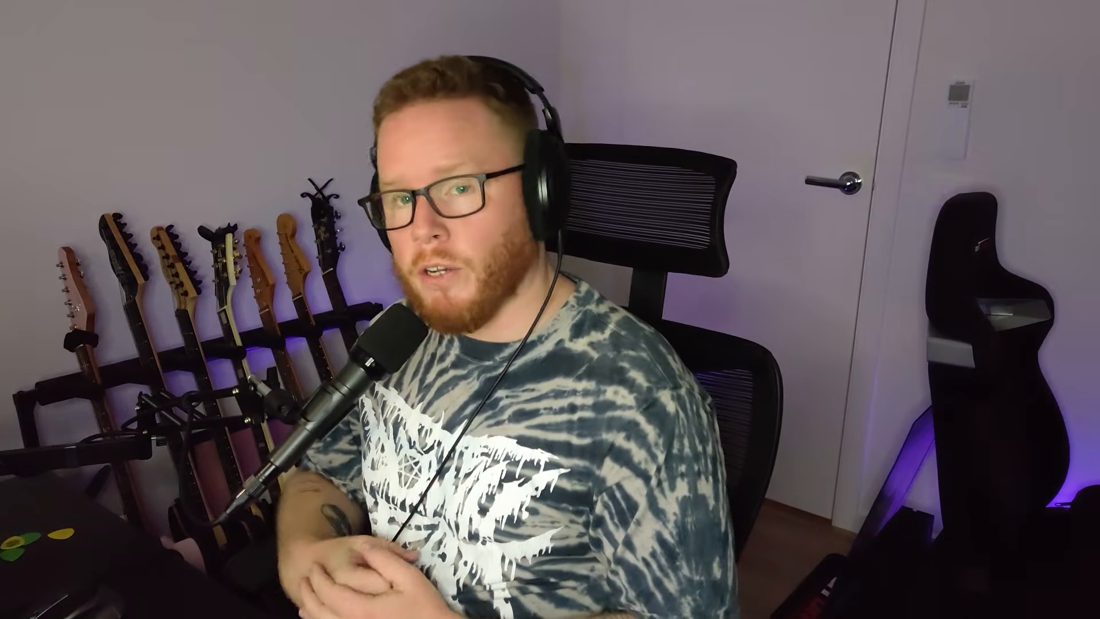